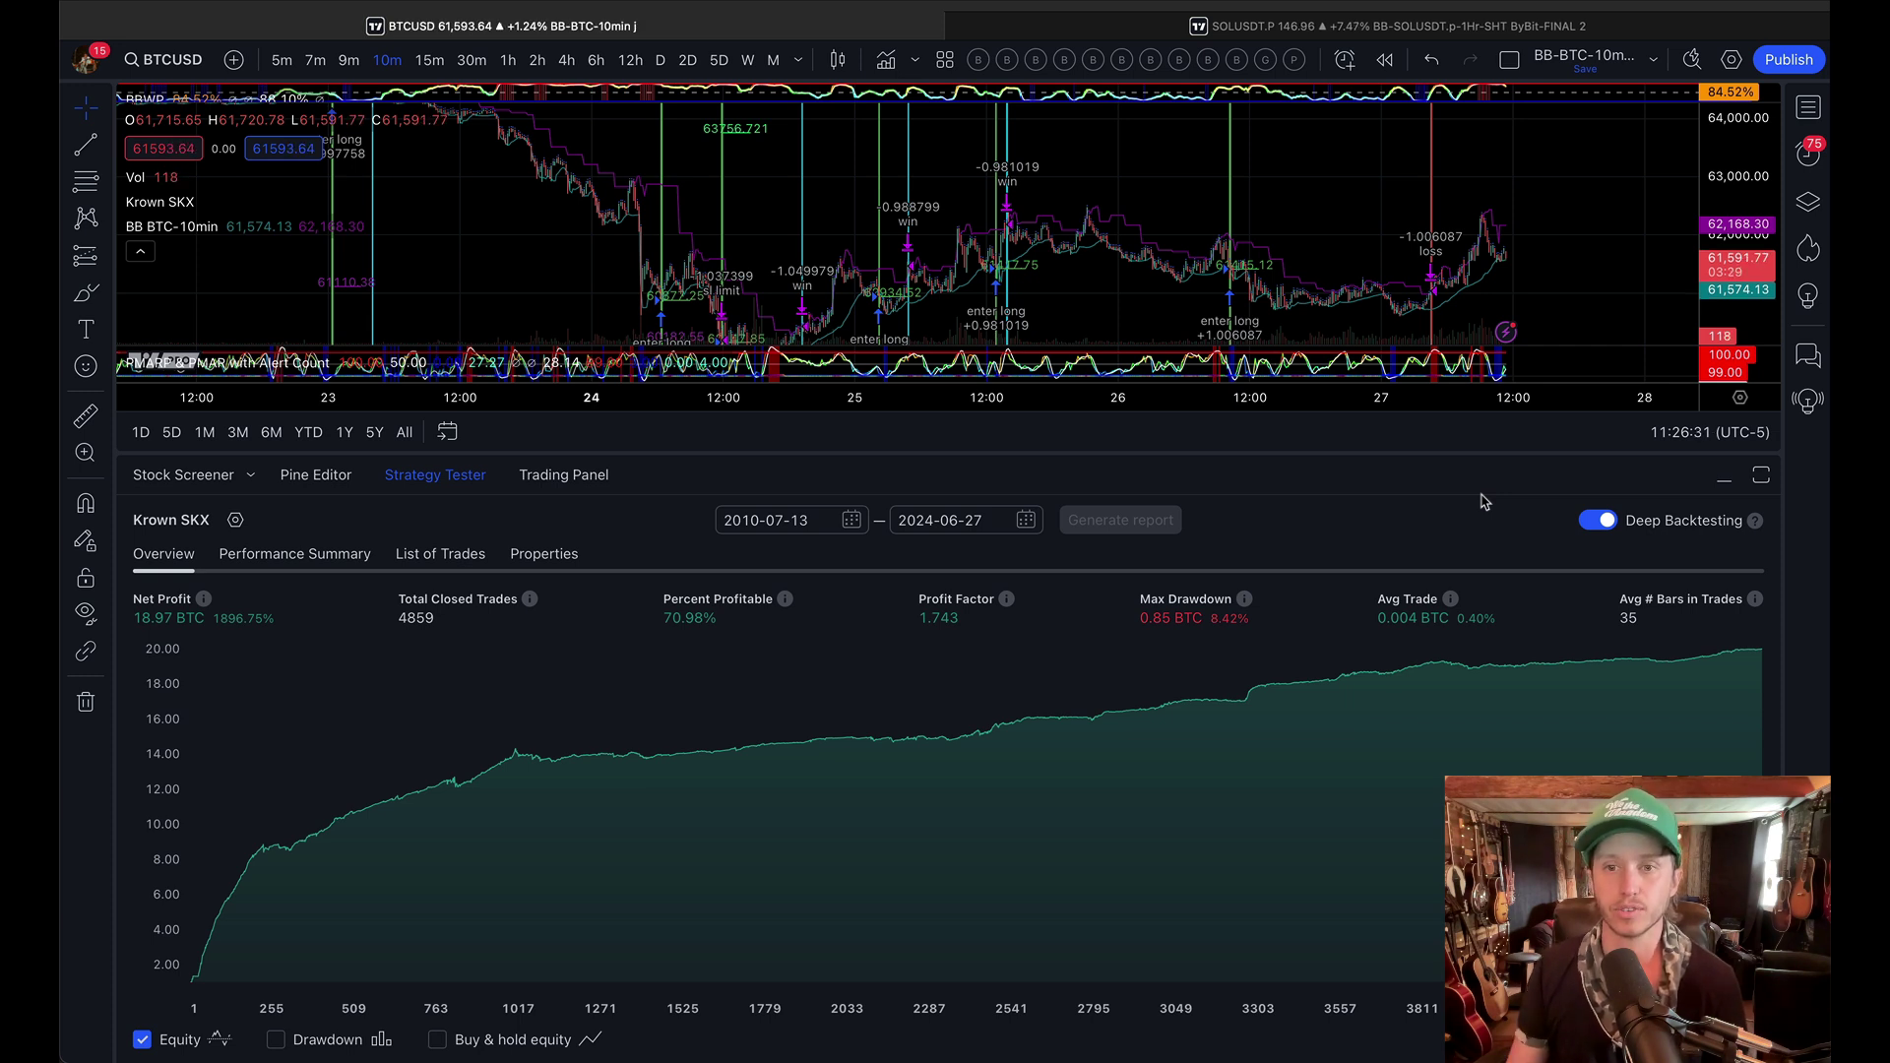
Move the divider between the BTCUSD chart and the Strategy Tester panel to make the price chart taller
drag(1440, 454, 1441, 491)
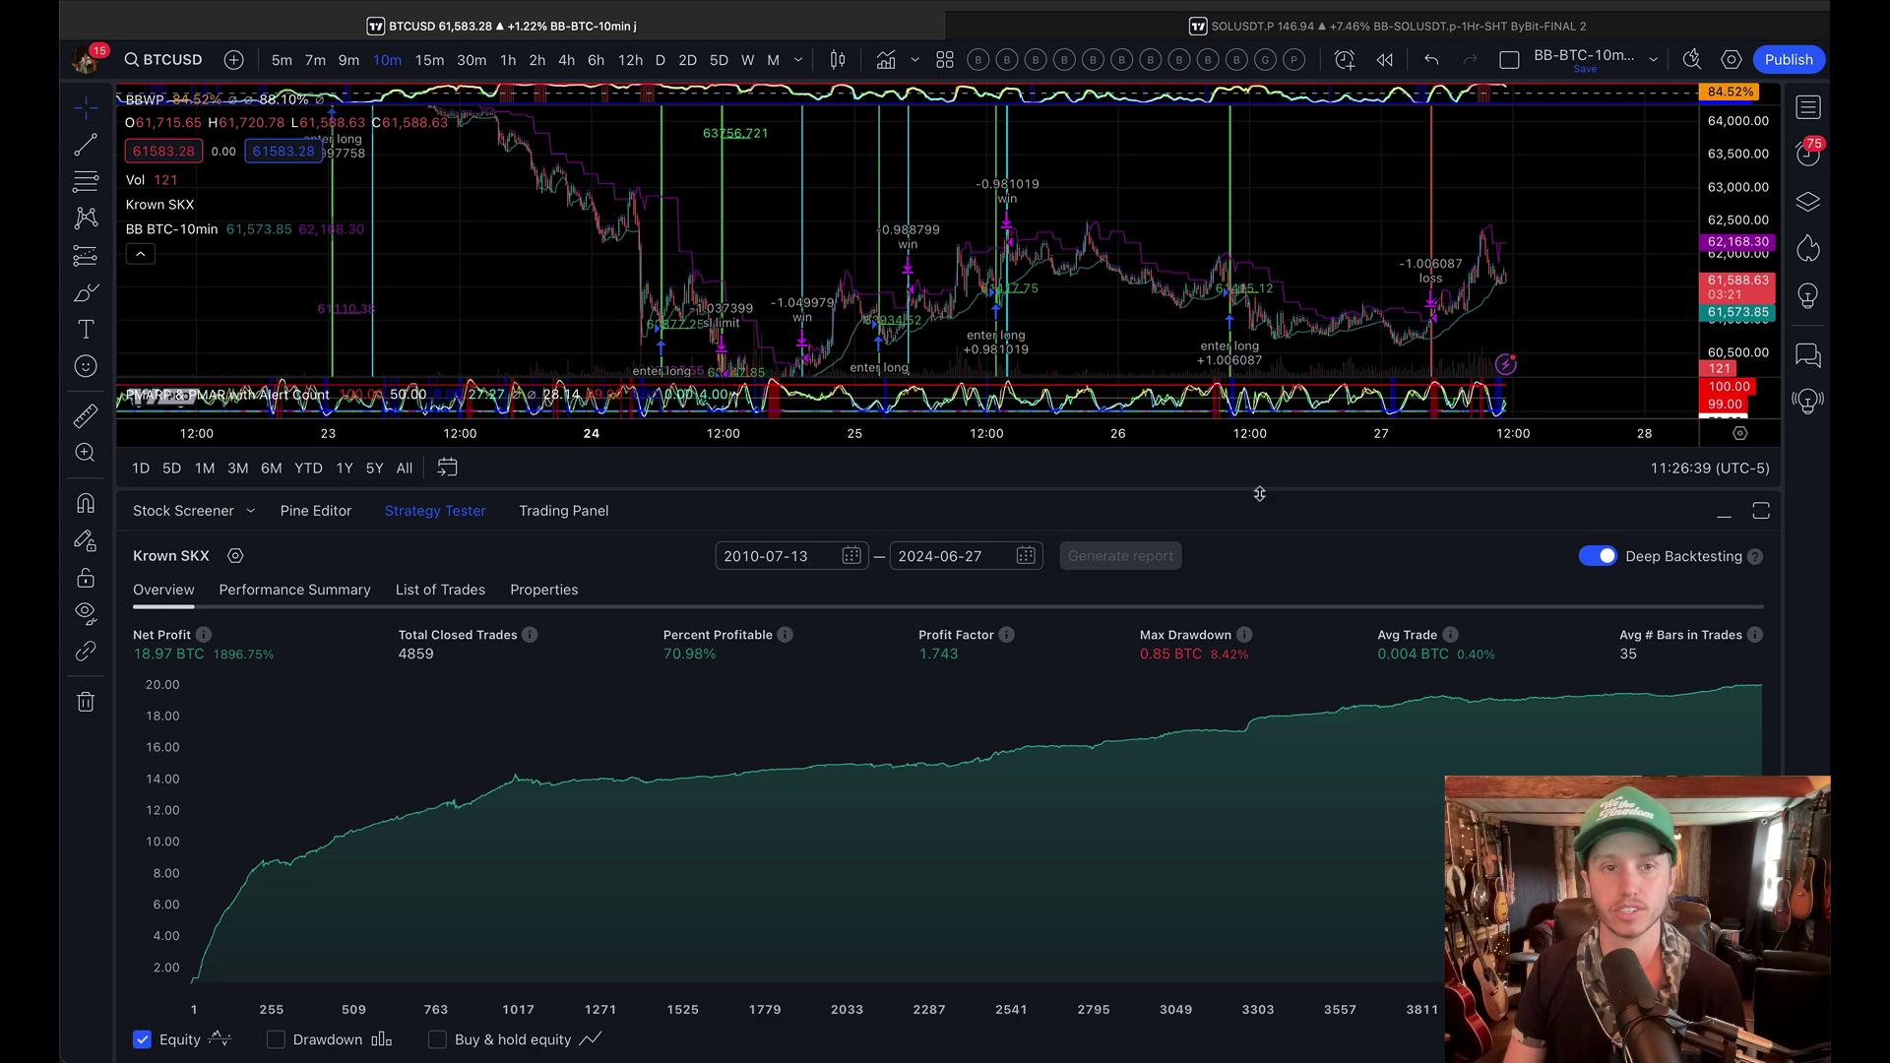
drag(1259, 492, 1261, 475)
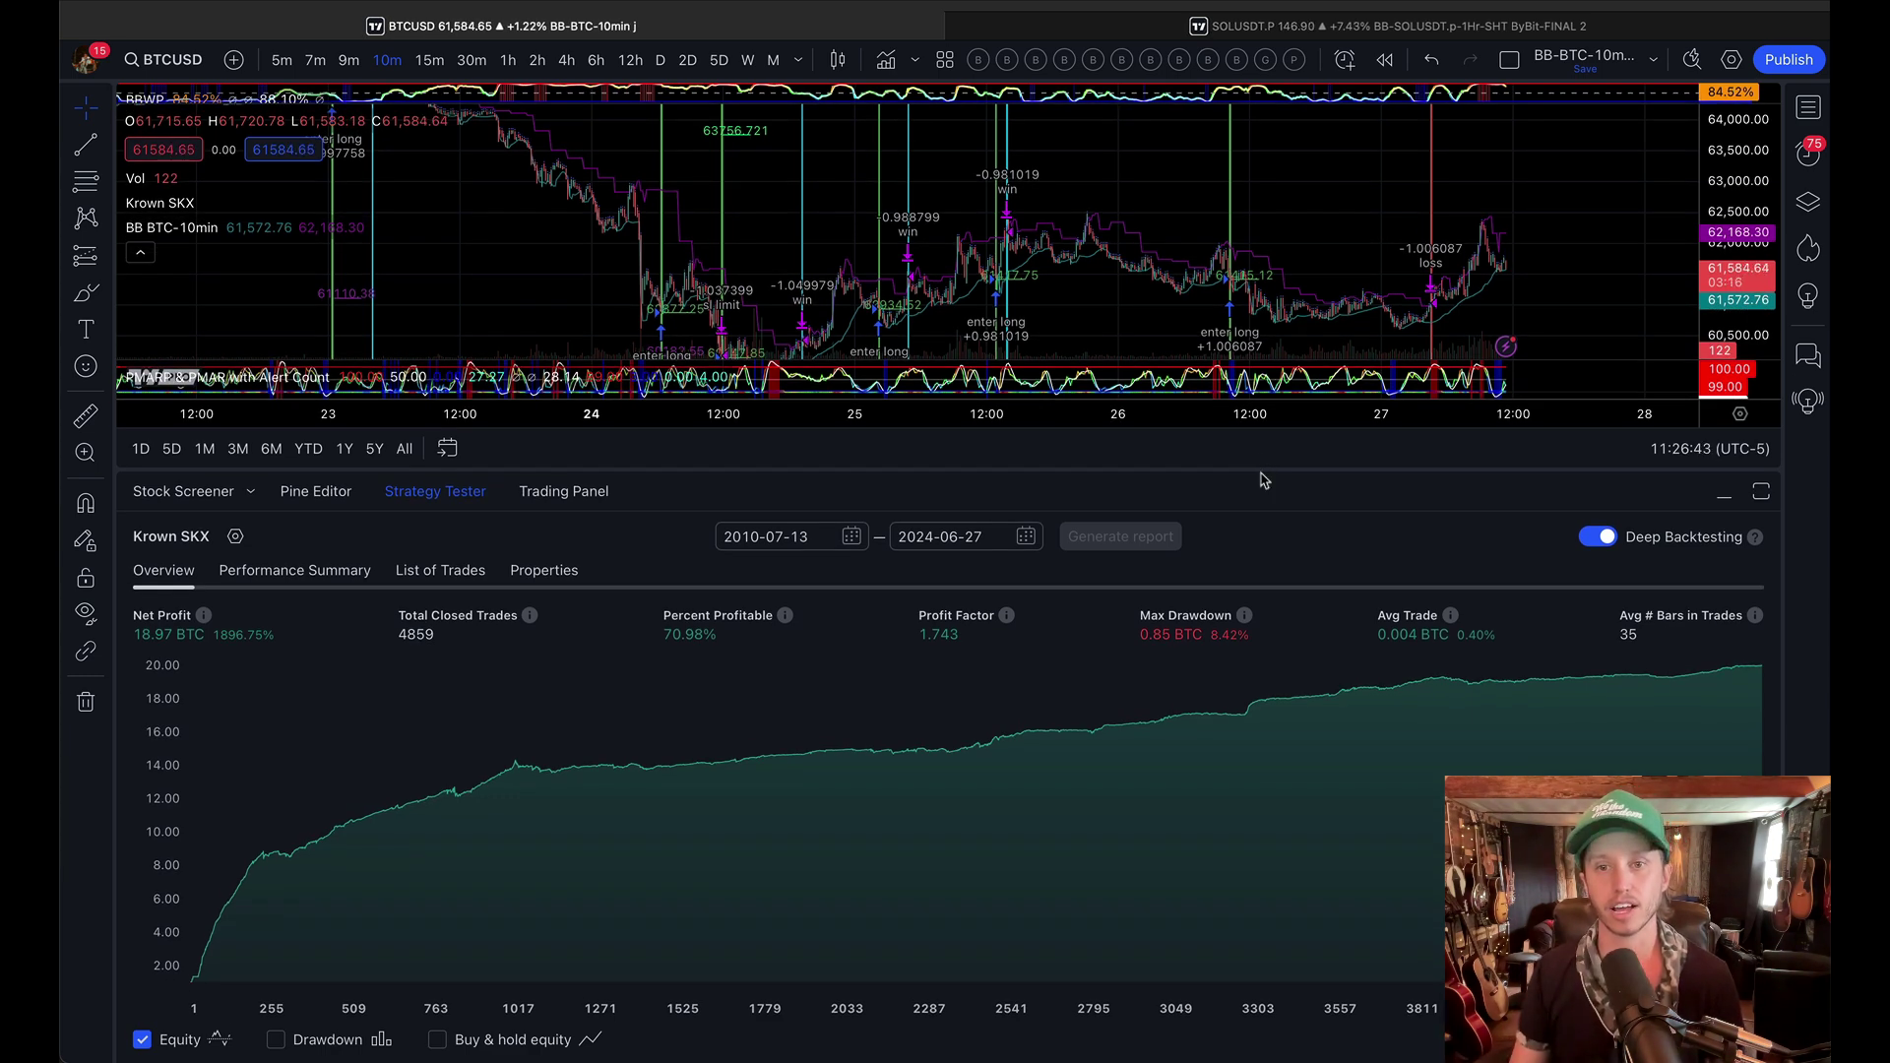
drag(1265, 480, 1267, 500)
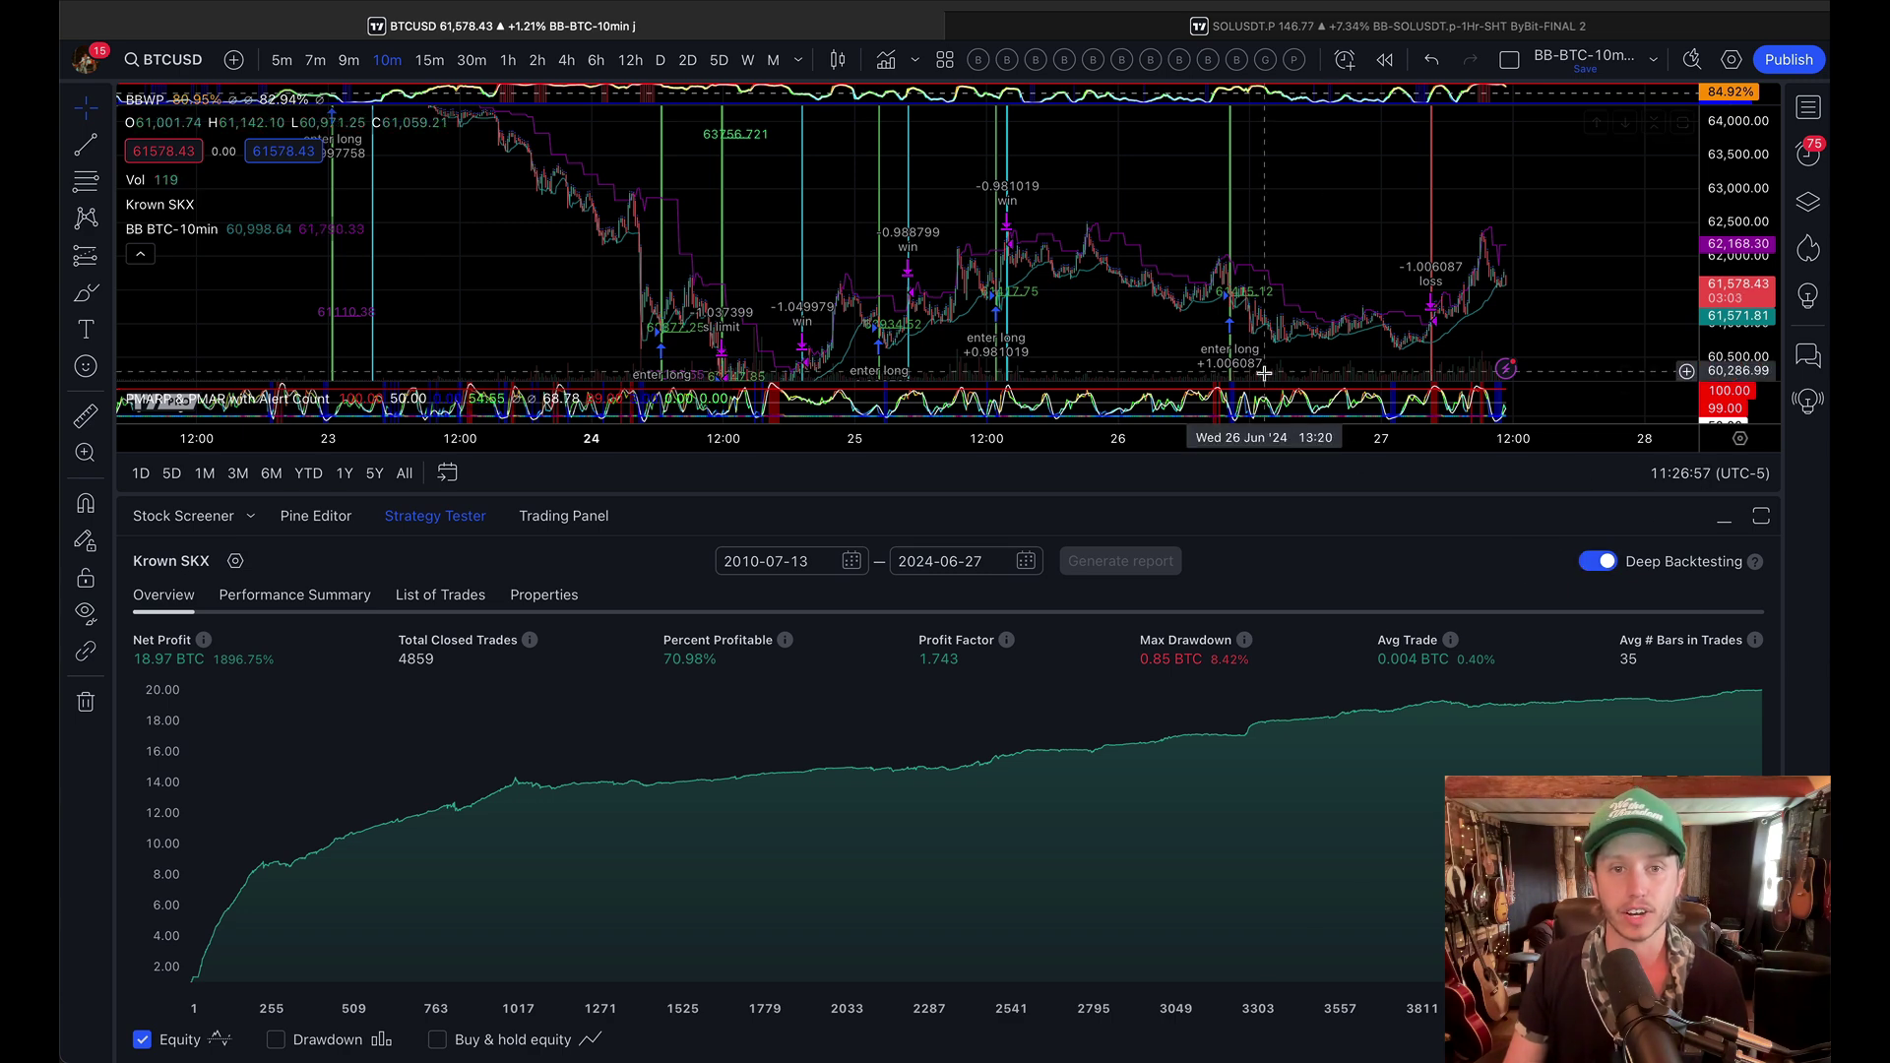
mouse_move(233, 234)
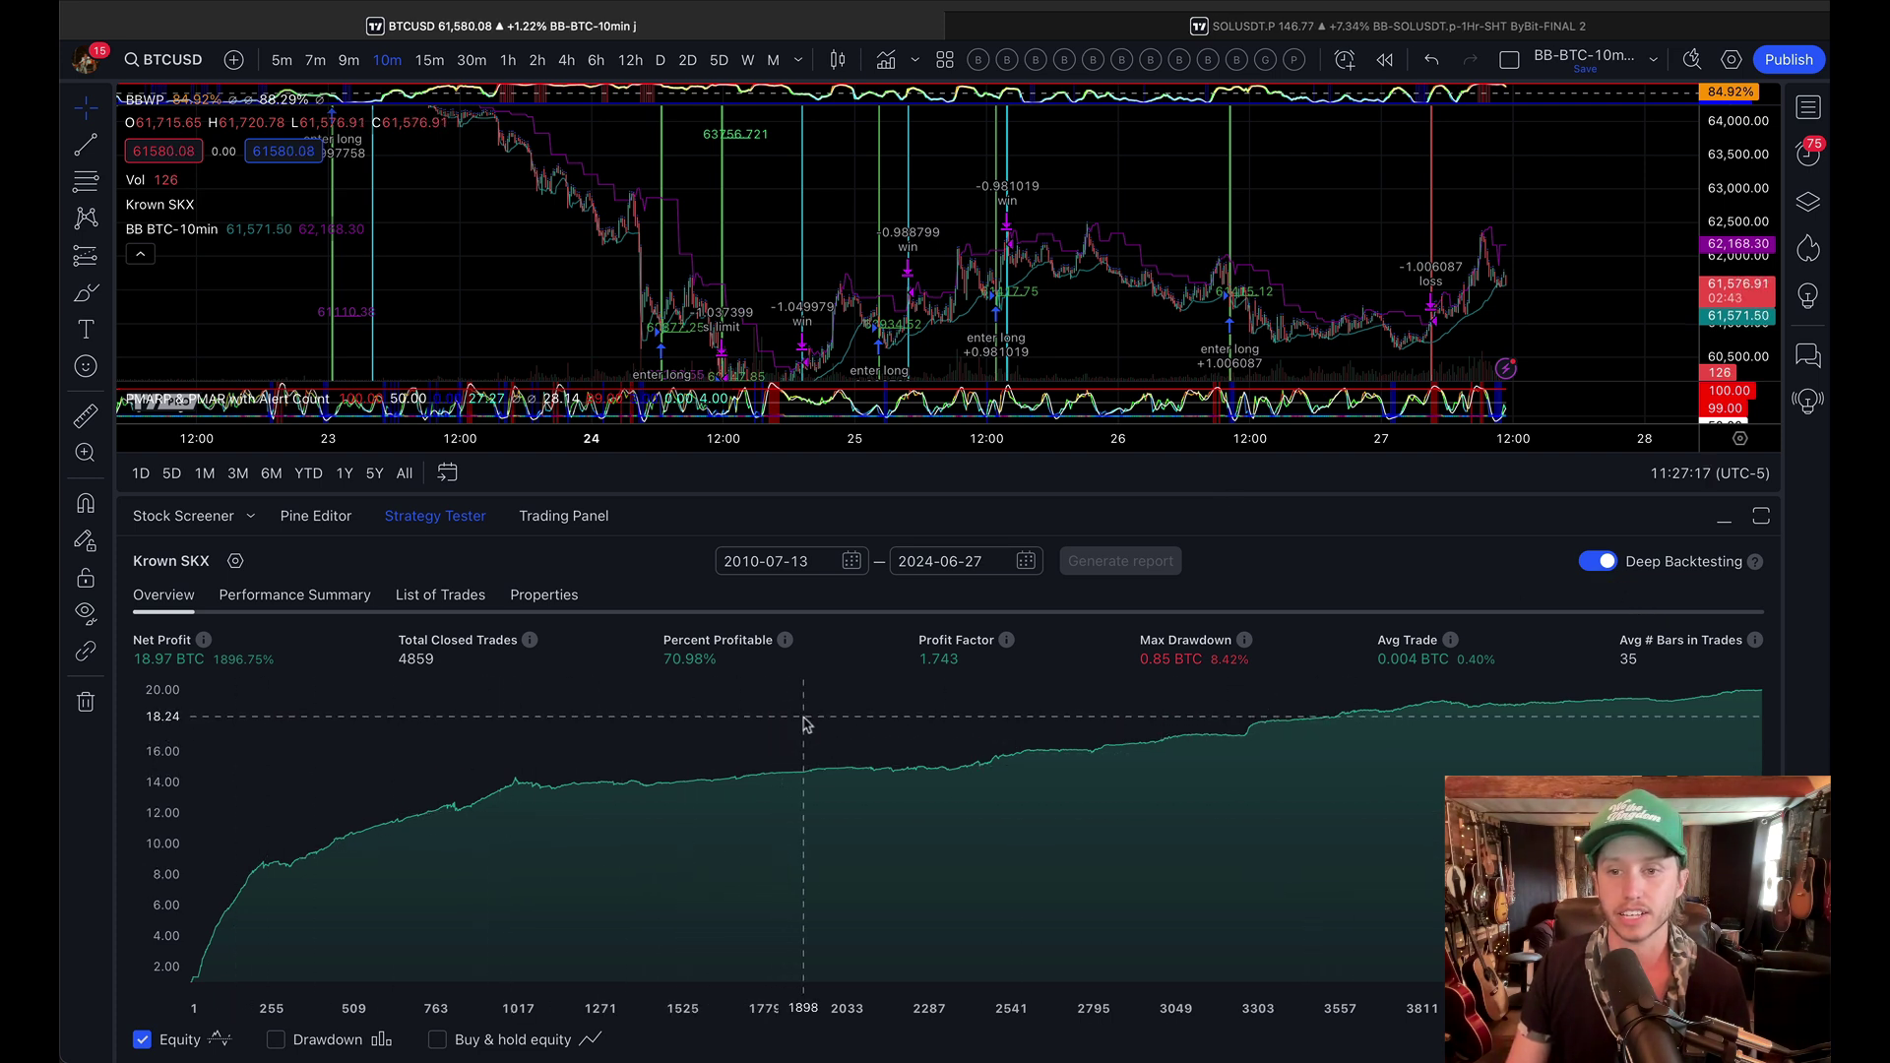
Turn Deep Backtesting off, show and hide Buy & hold equity, then turn Deep Backtesting back on
click(1597, 562)
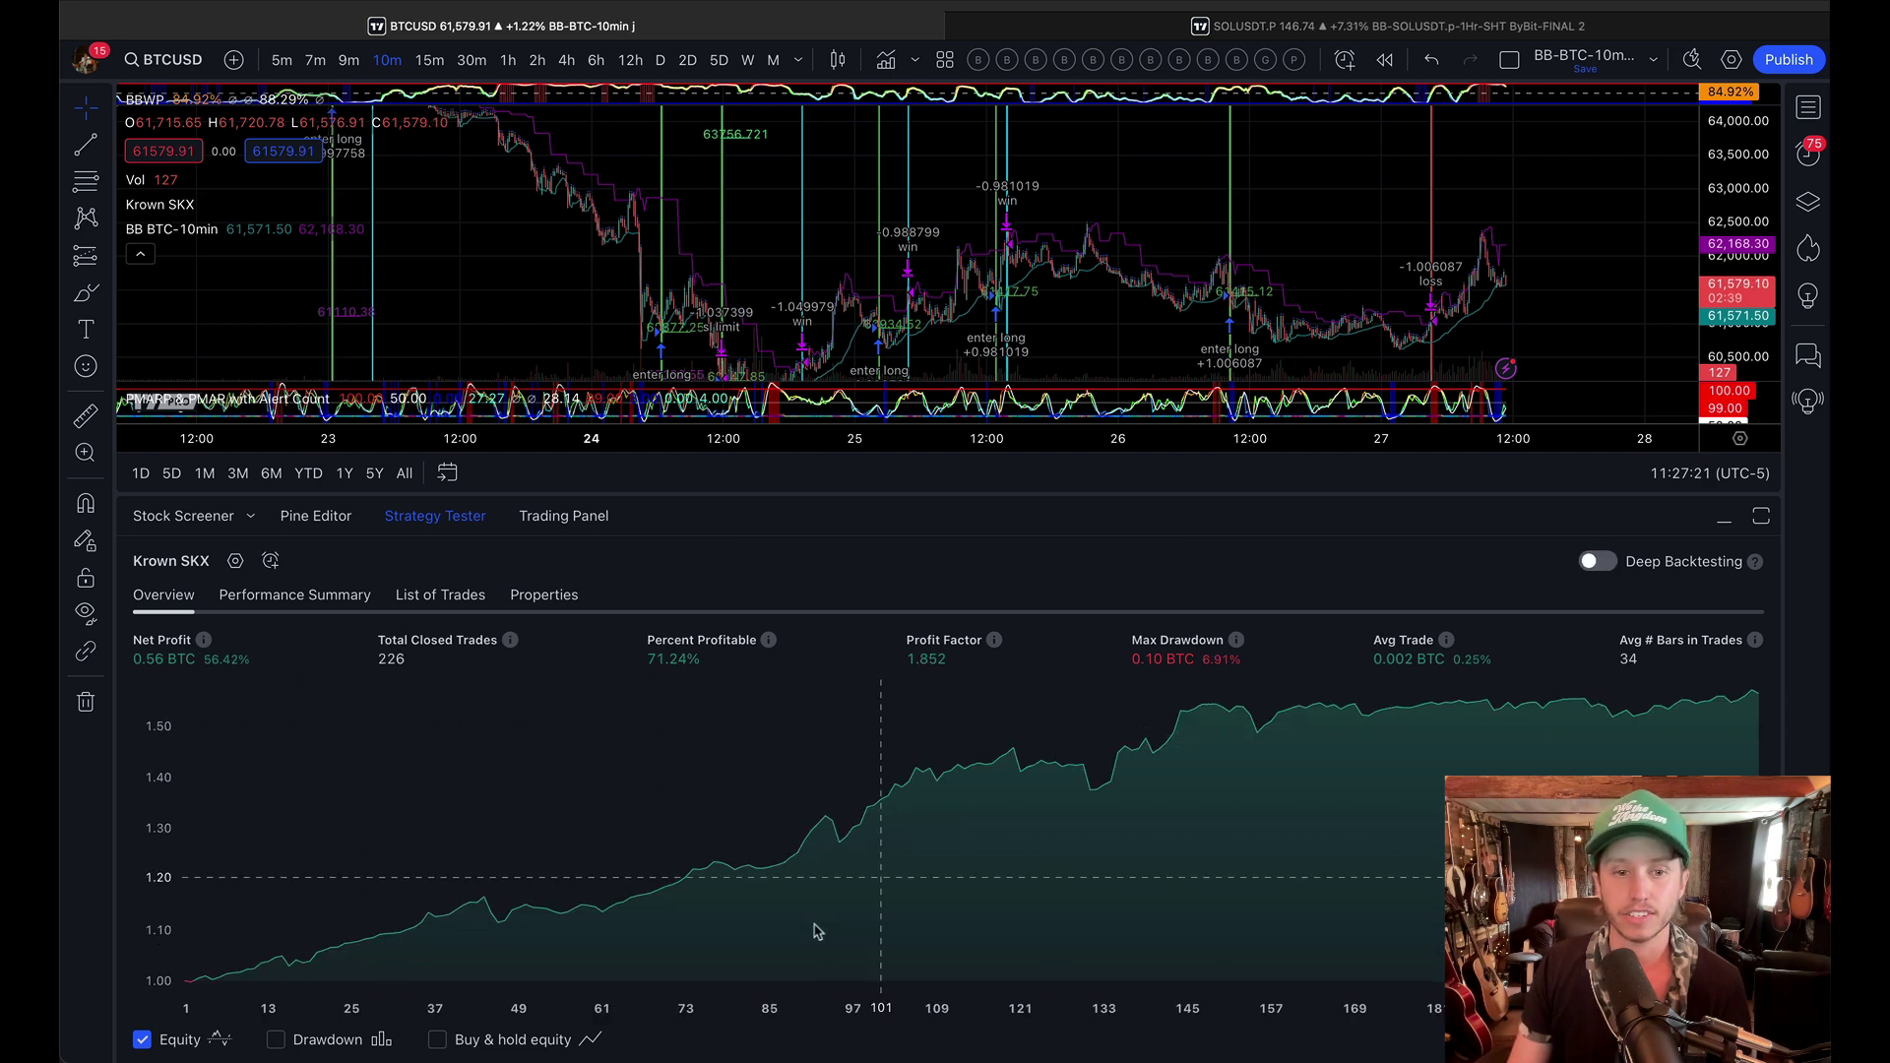
click(437, 1039)
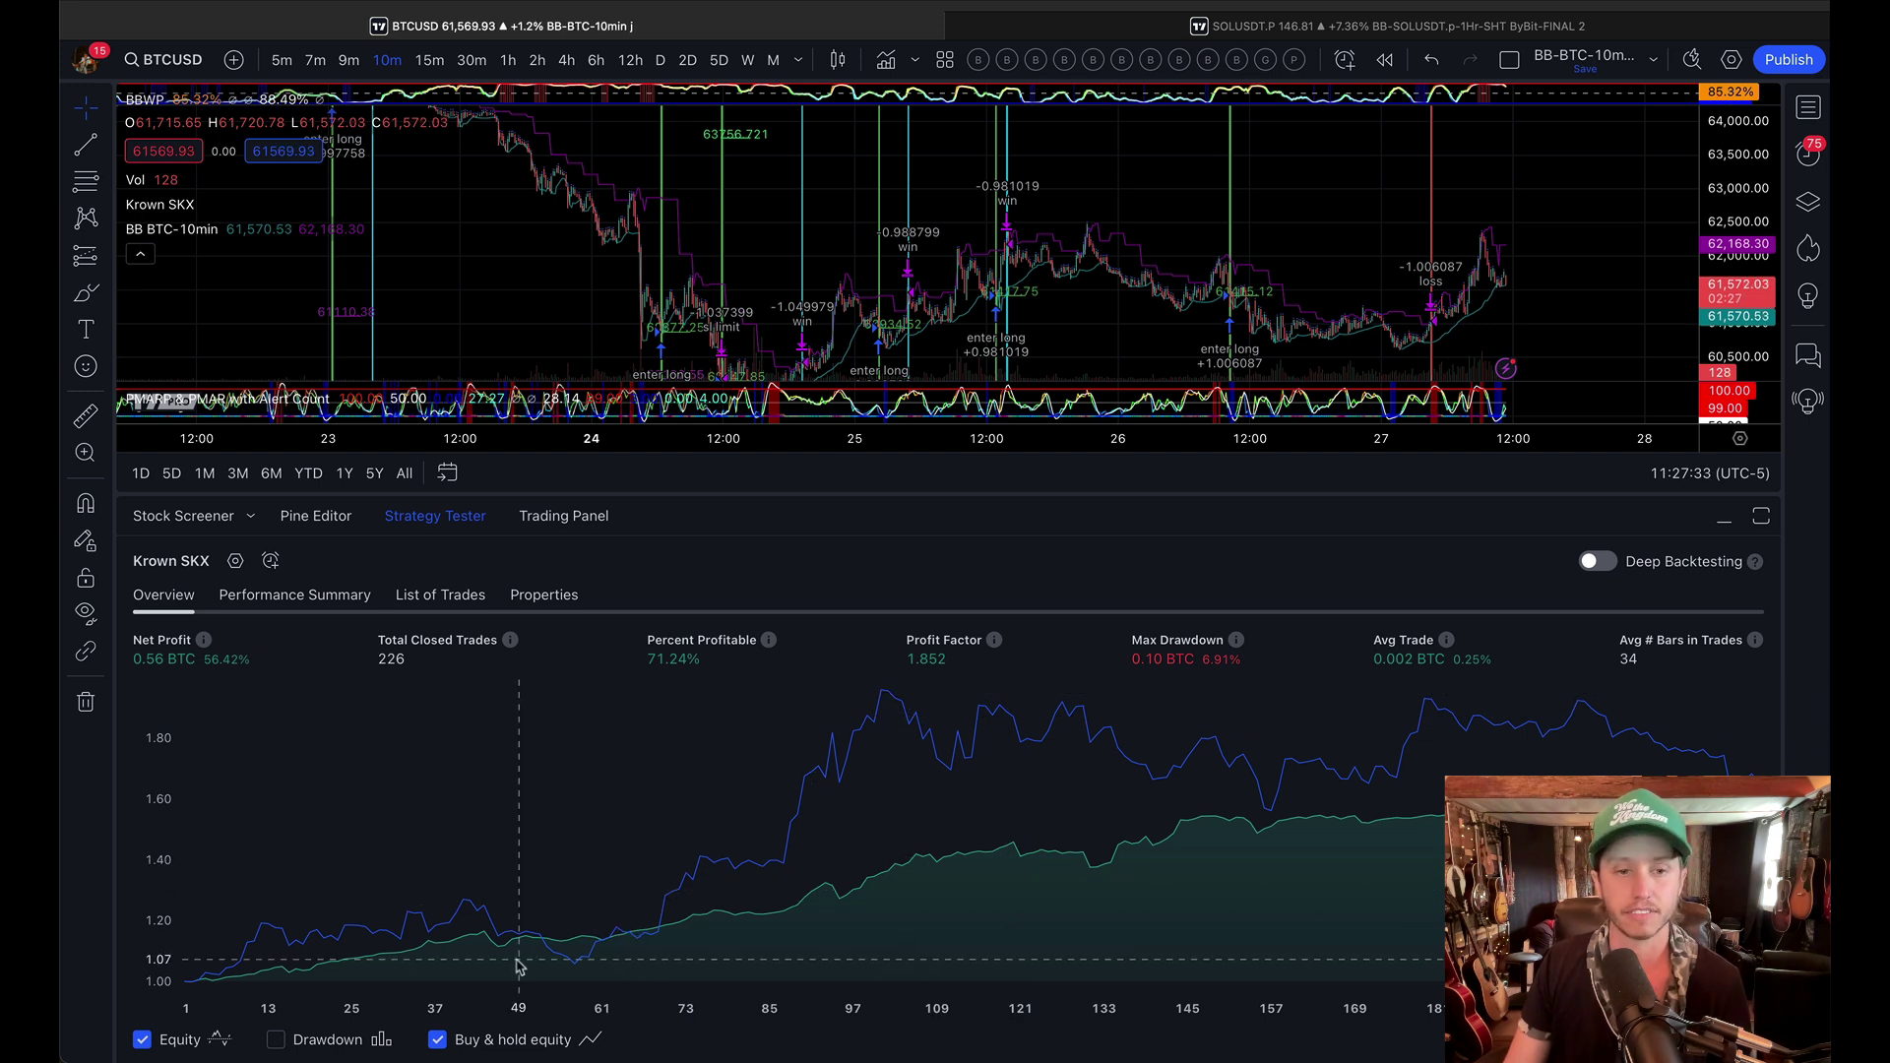
click(437, 1041)
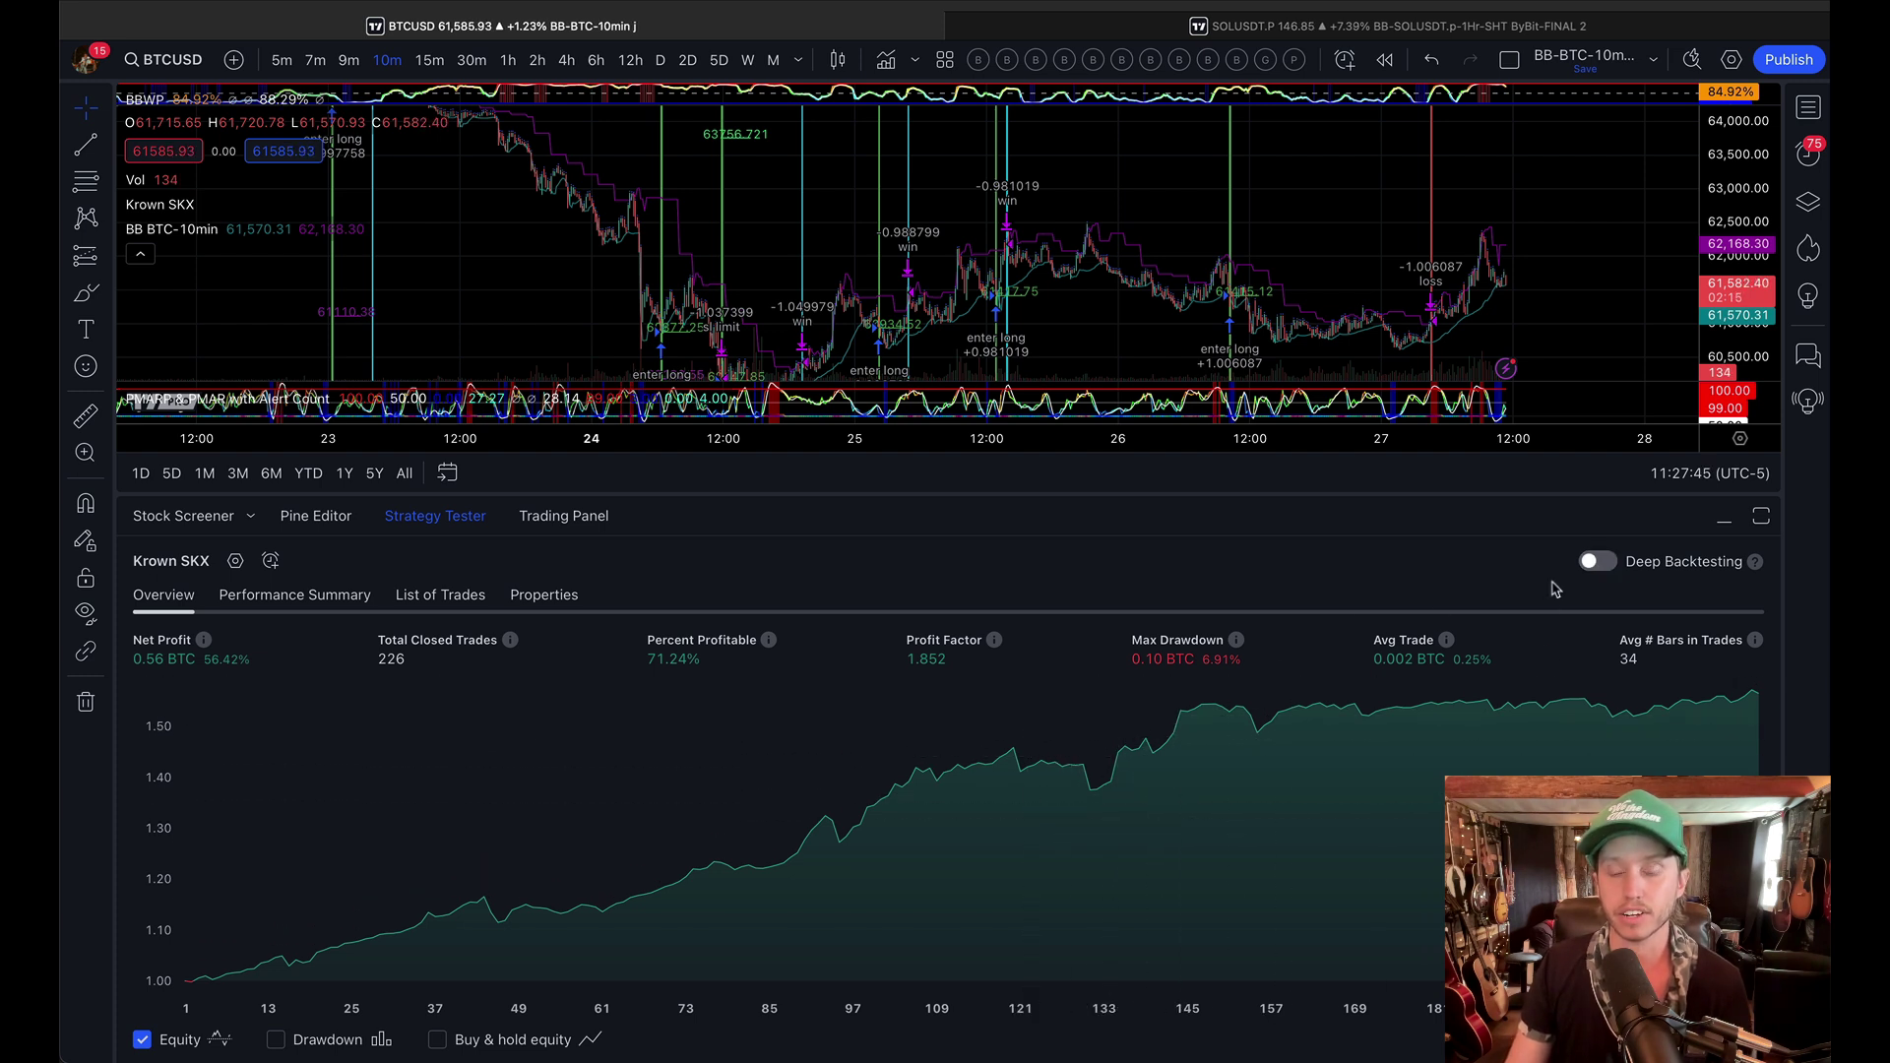
click(1599, 562)
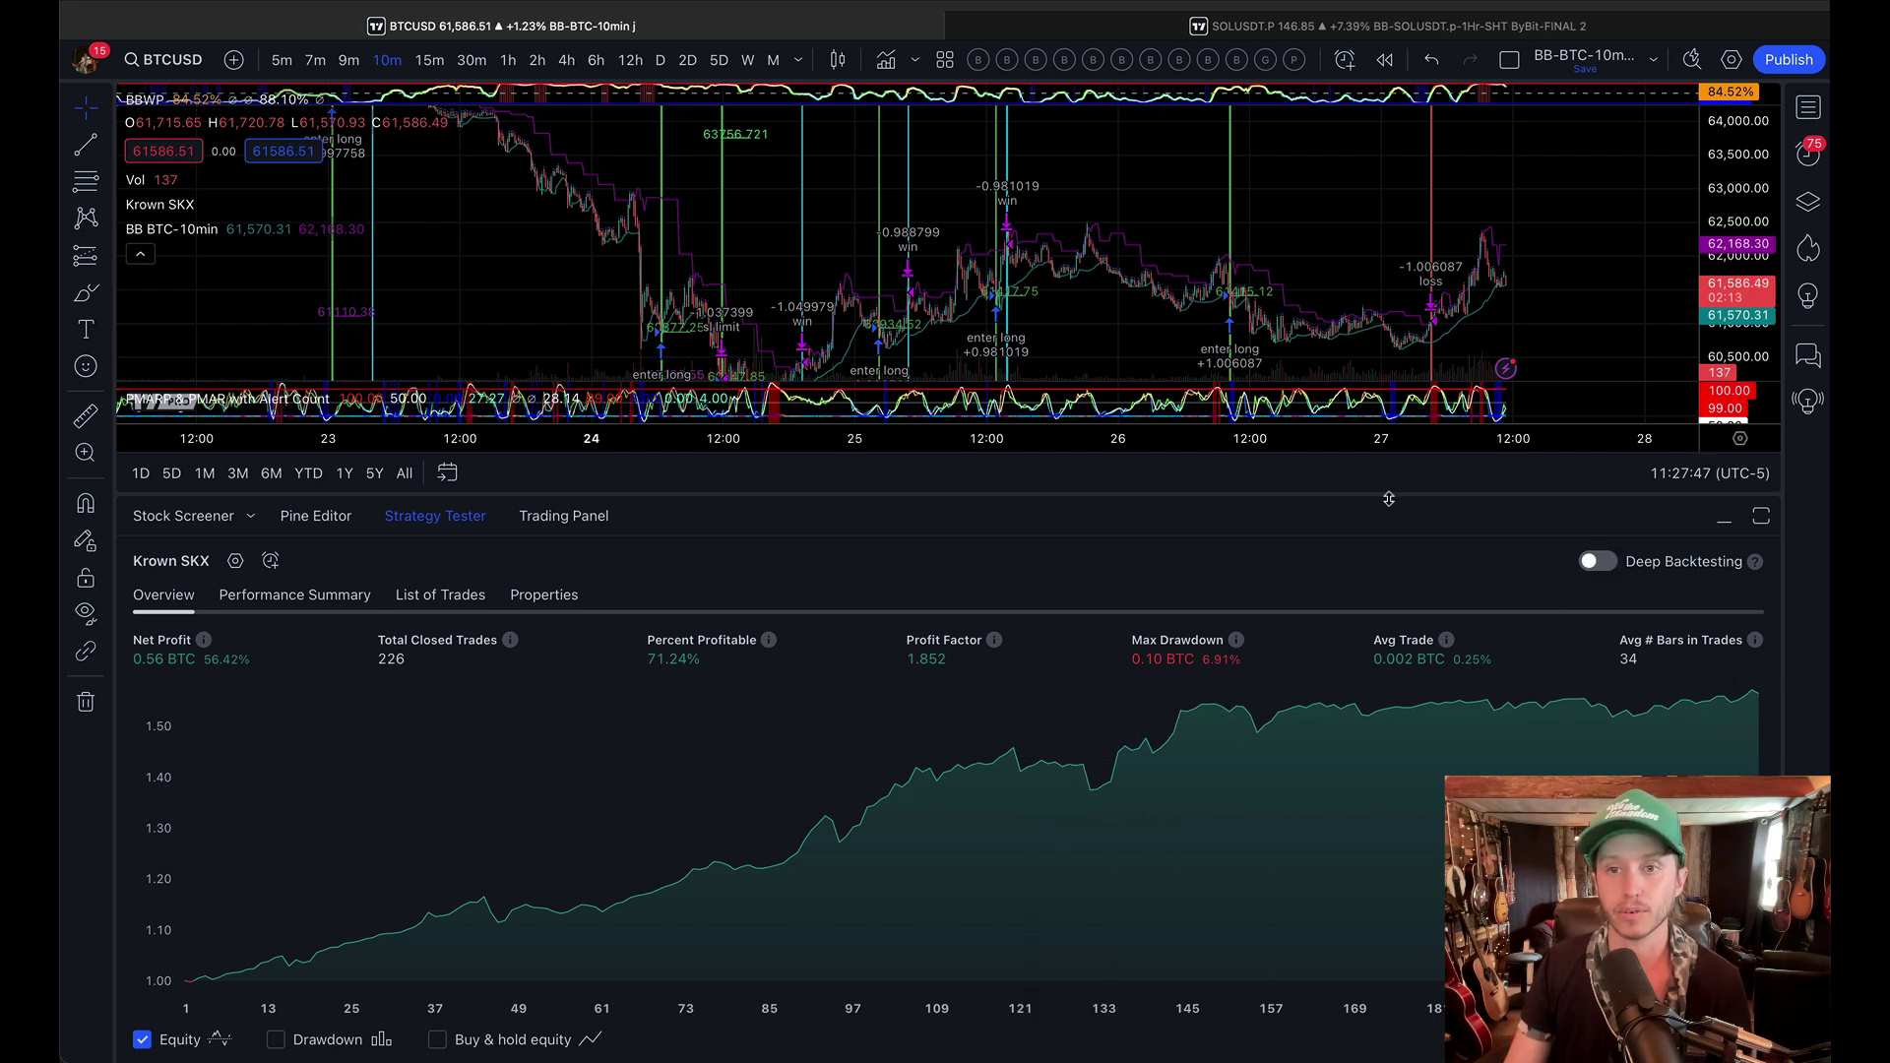
Make the price chart taller, compress its price scale, and bring up the Krown SKX strategy settings
drag(1157, 498, 1157, 543)
drag(1730, 223, 1721, 311)
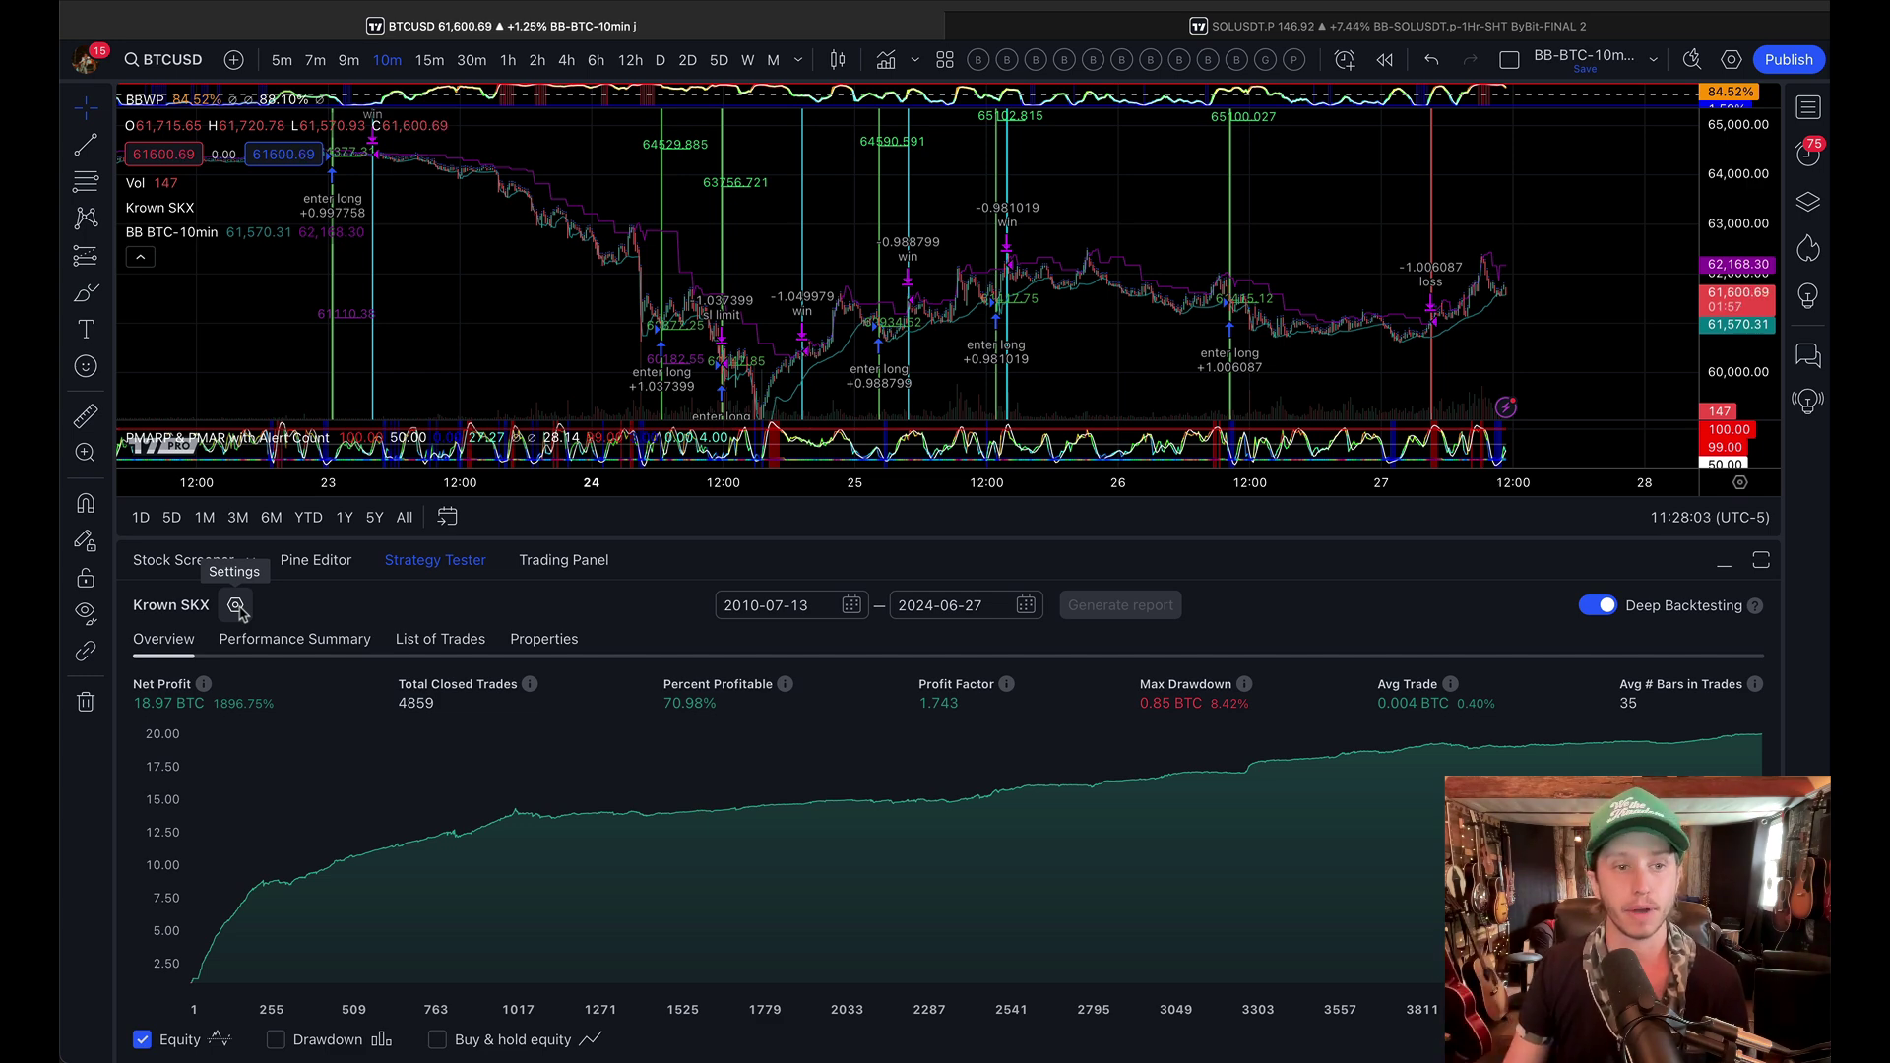
click(236, 604)
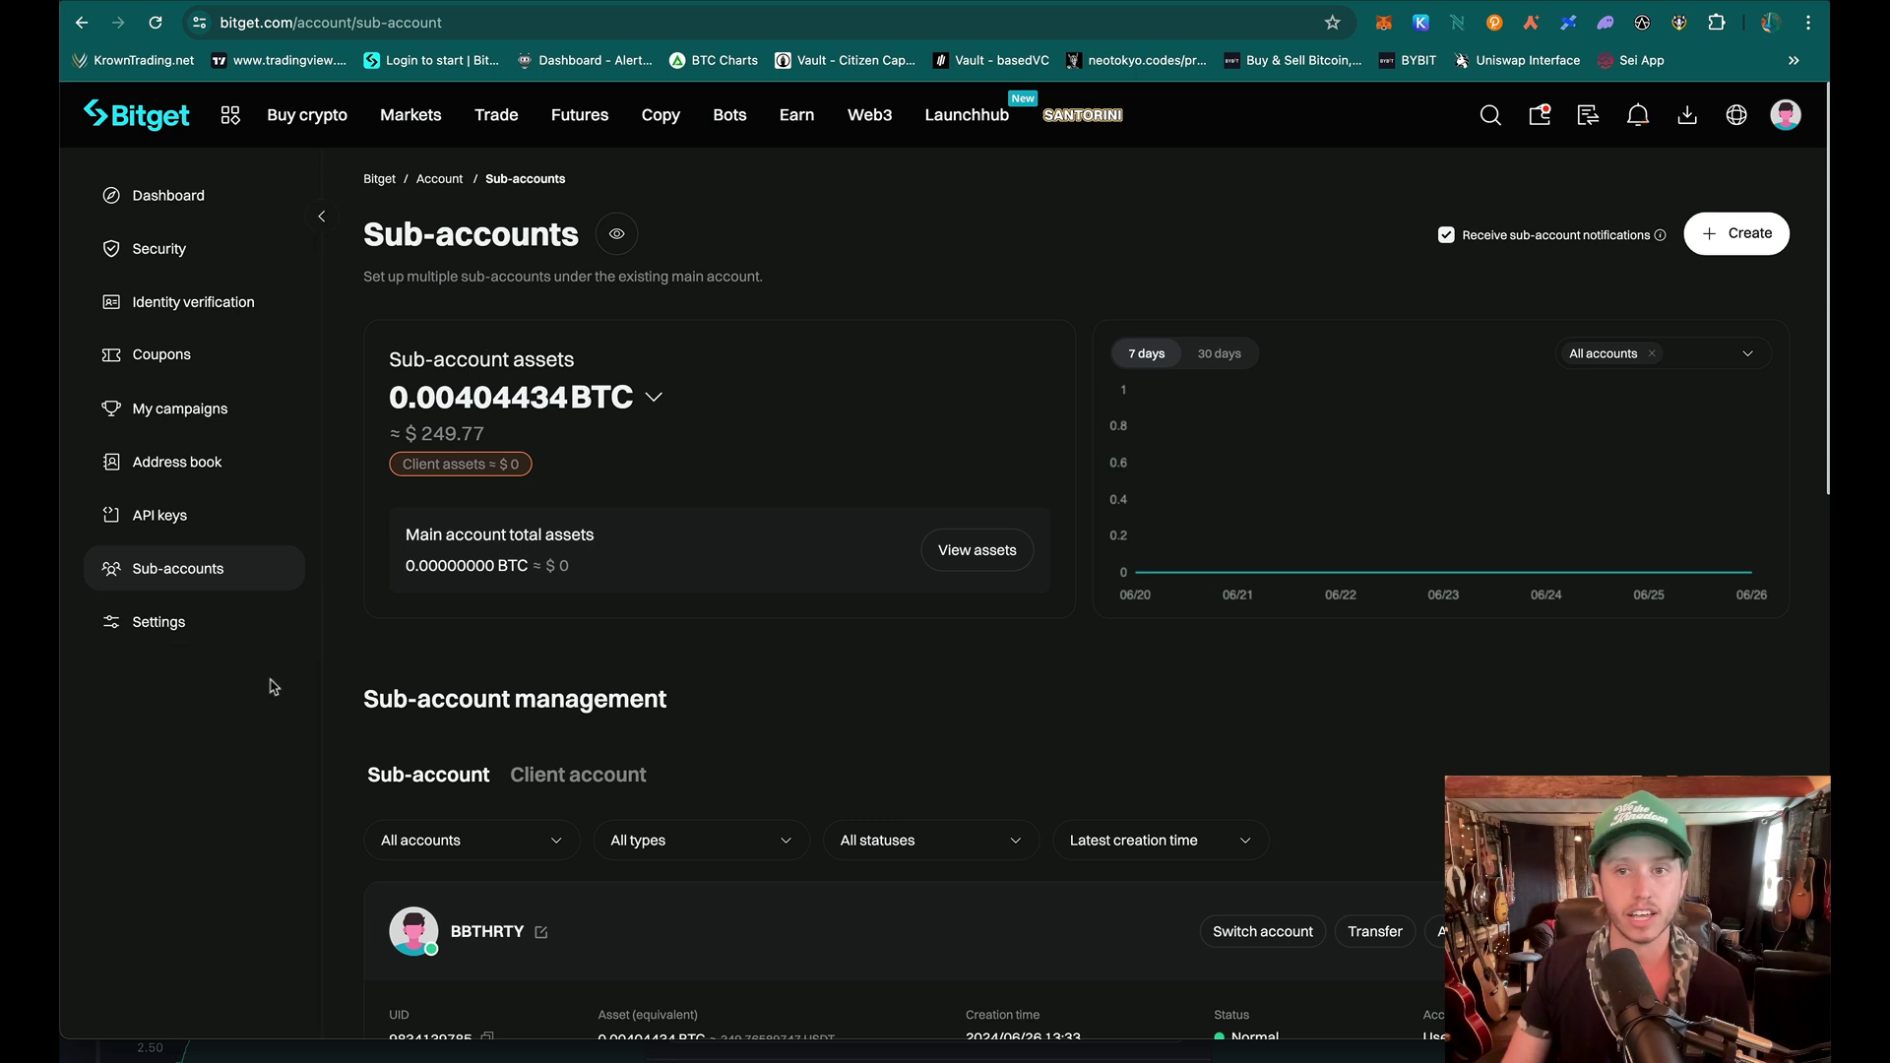
Open Bitget's deposit page and select USDC as the deposit coin
mouse_move(1560, 123)
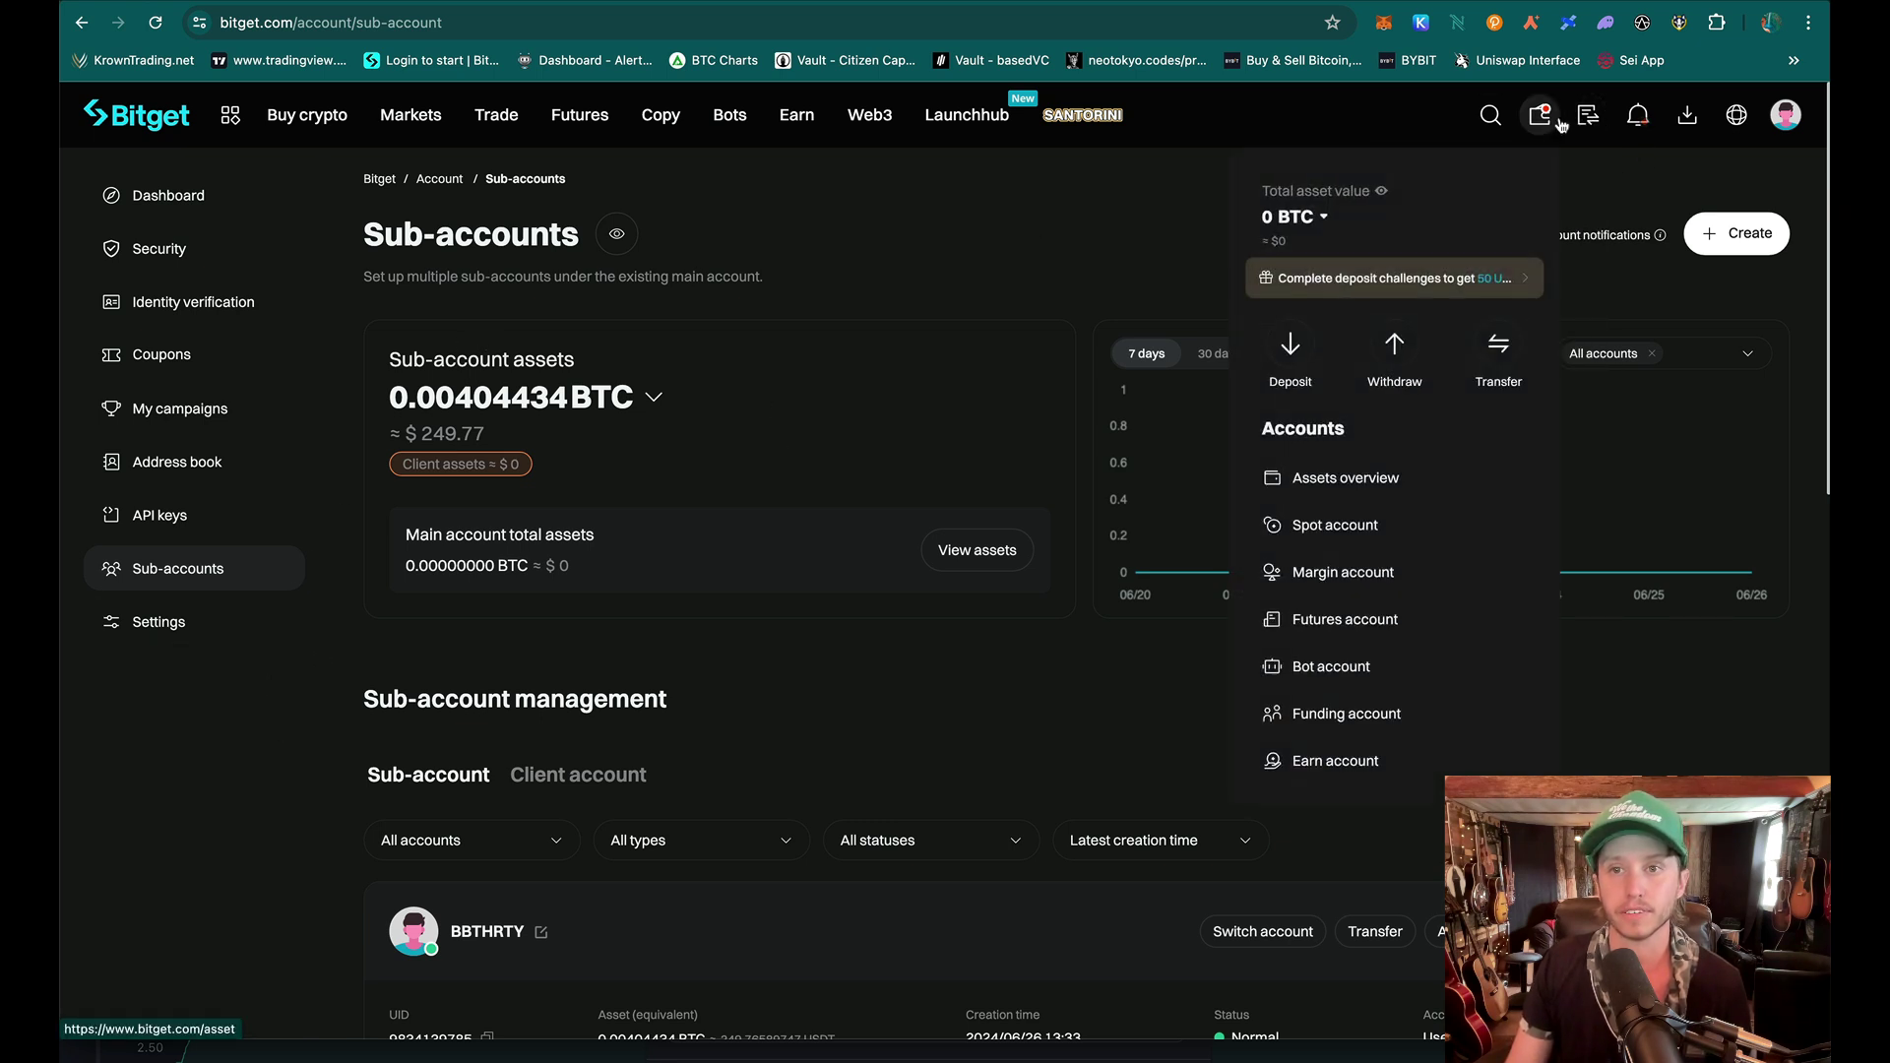
click(1308, 348)
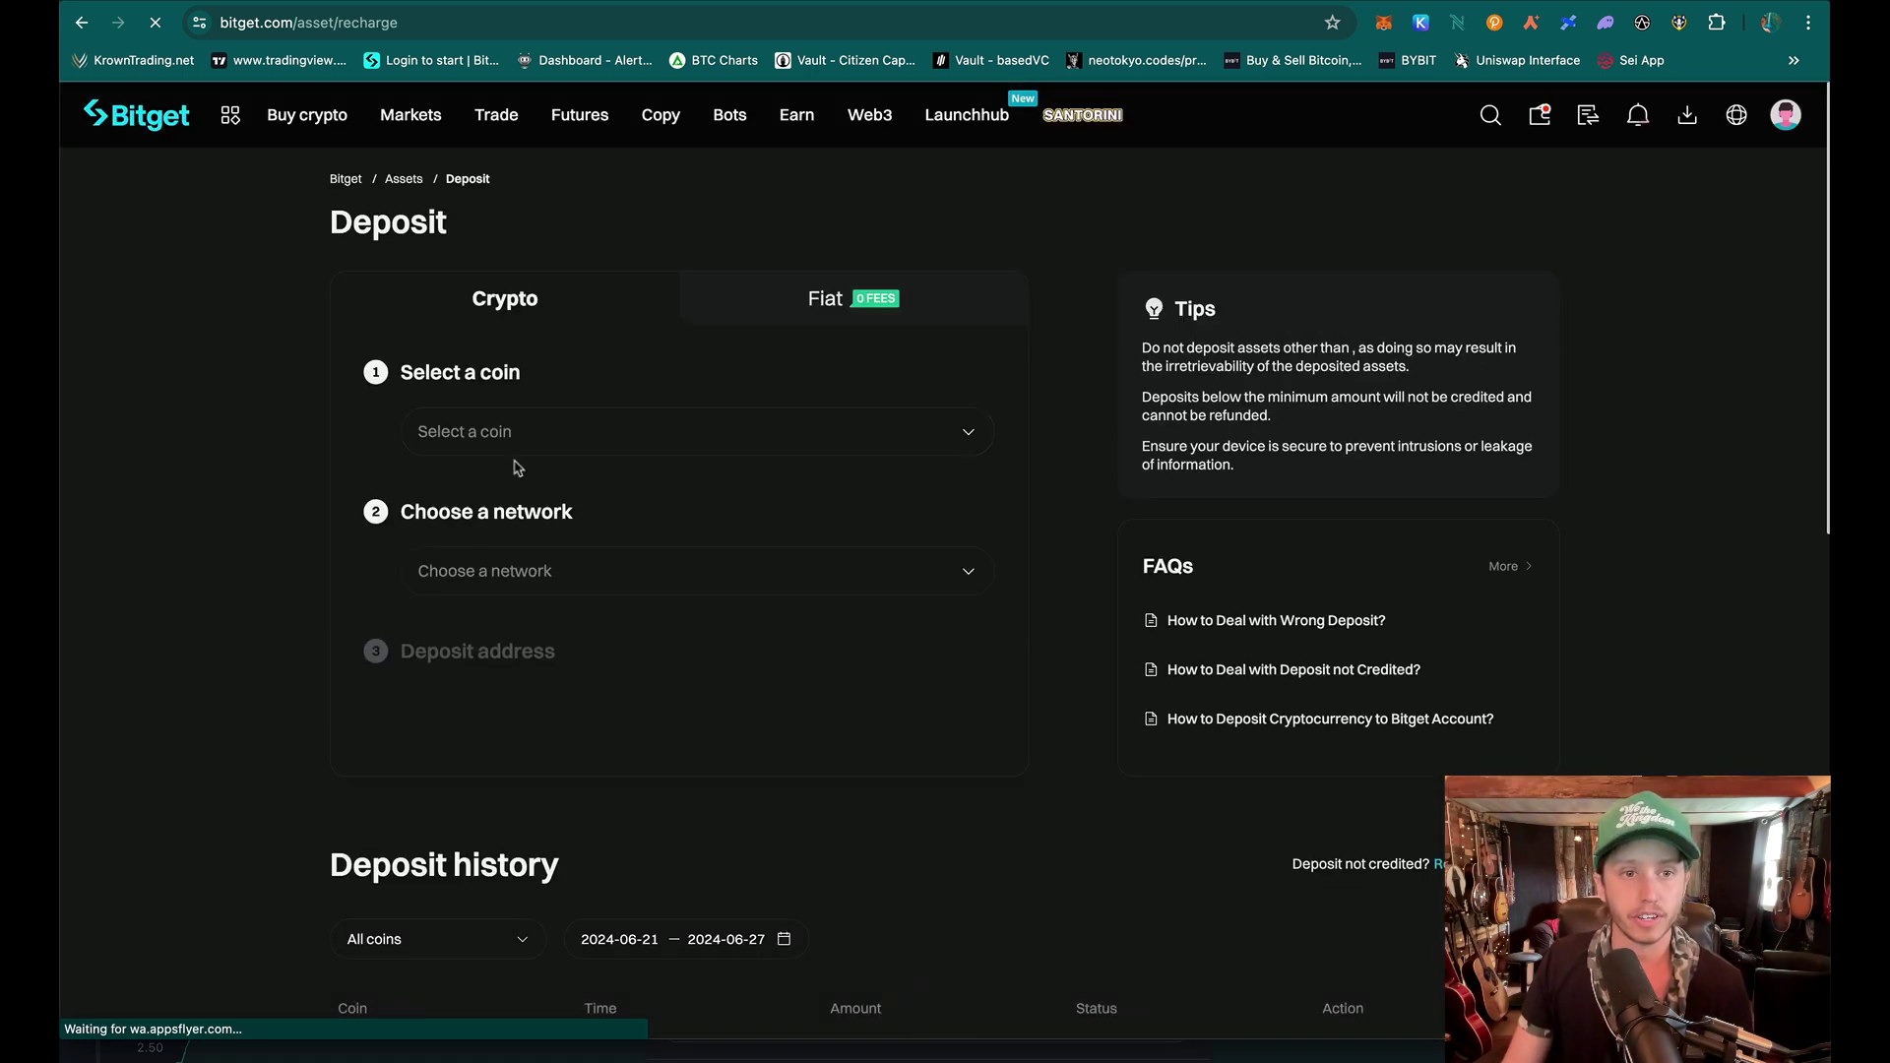
click(519, 445)
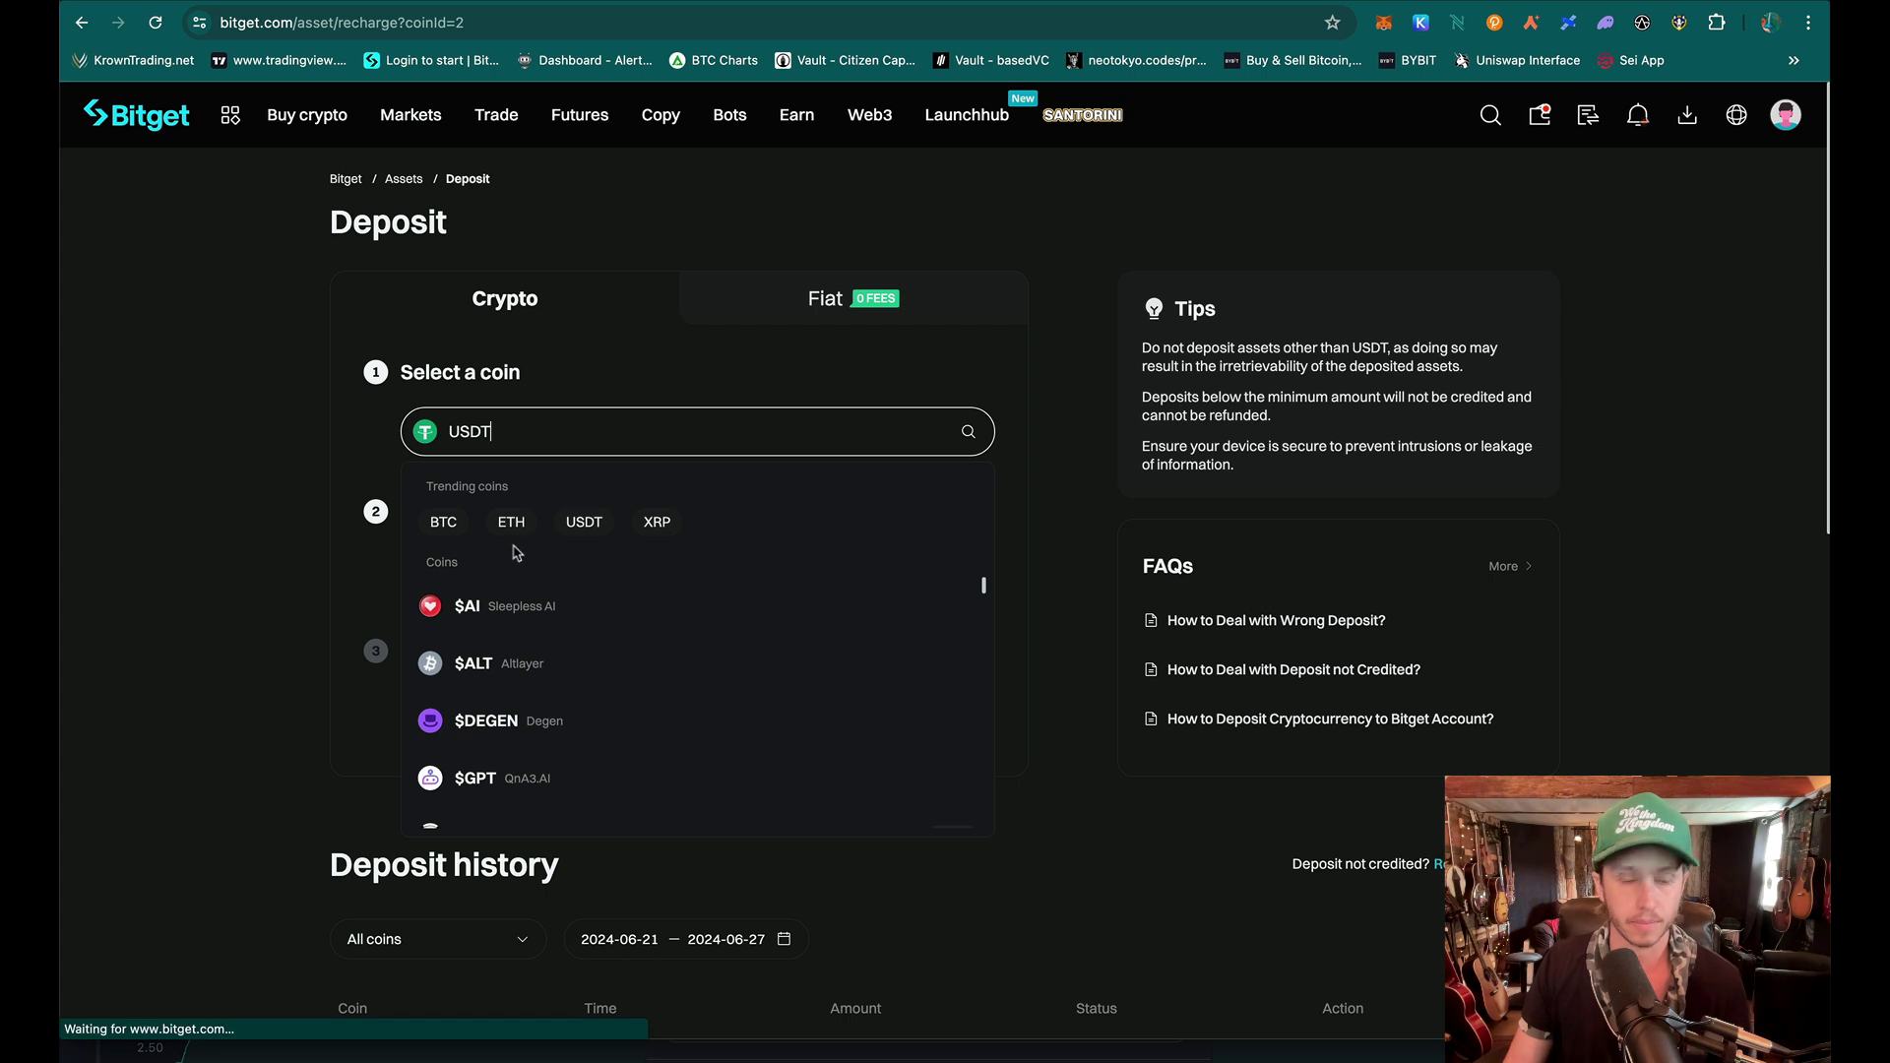
text(USDc)
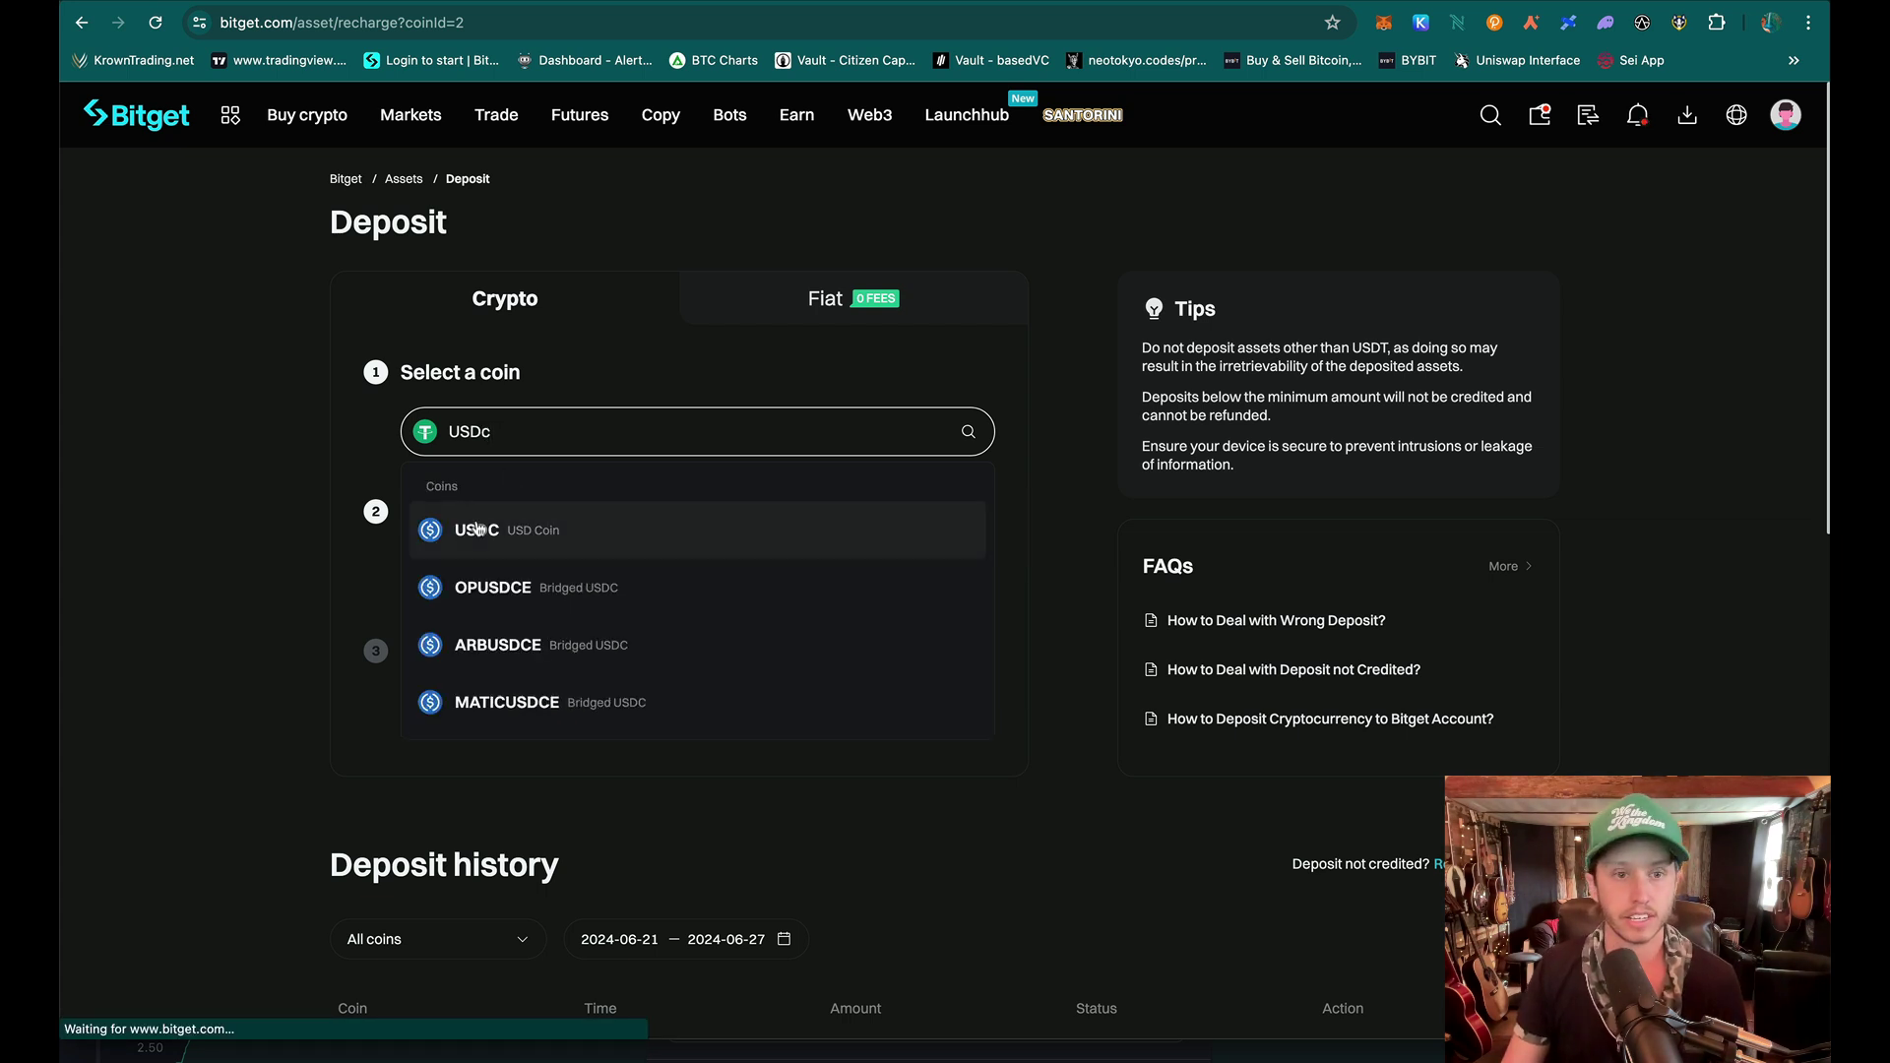
click(477, 530)
Choose the SOL network to show the USDC deposit address, then go to the Alertatron tab
click(499, 571)
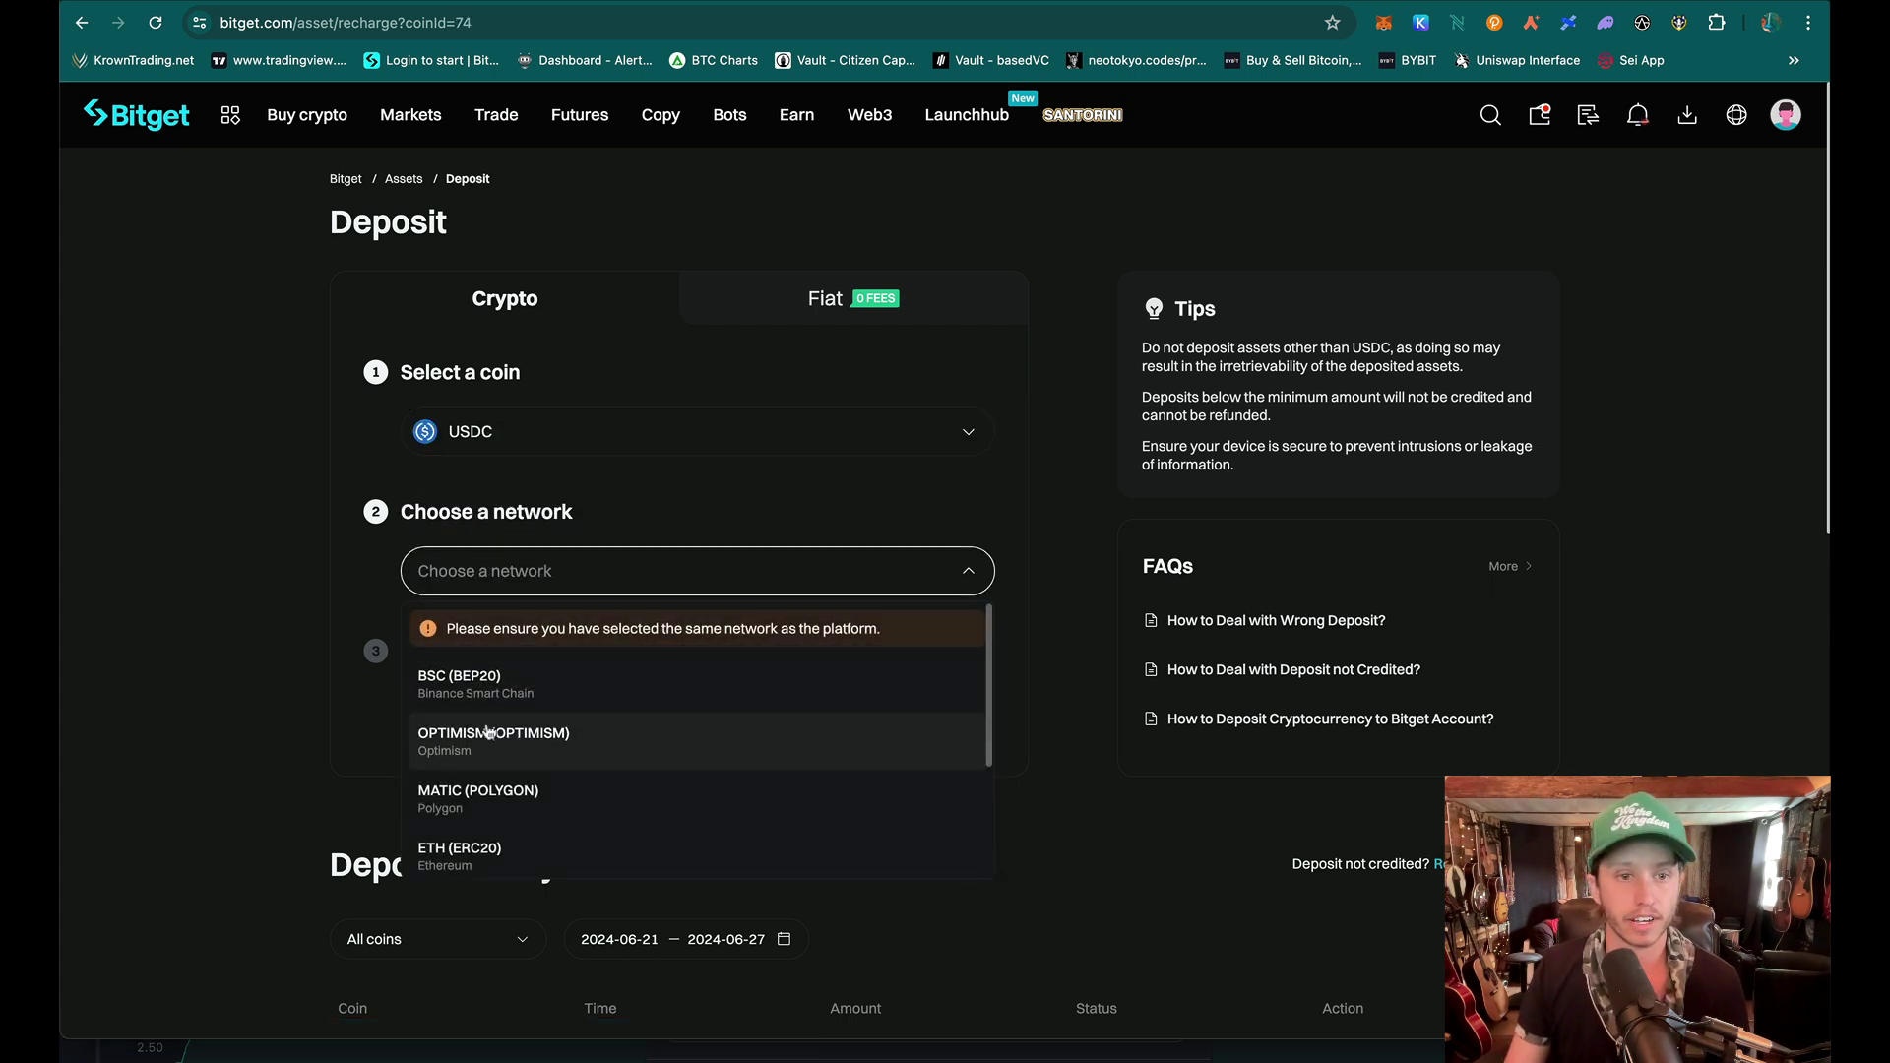
scroll(530, 722, down, 2)
scroll(529, 722, down, 1)
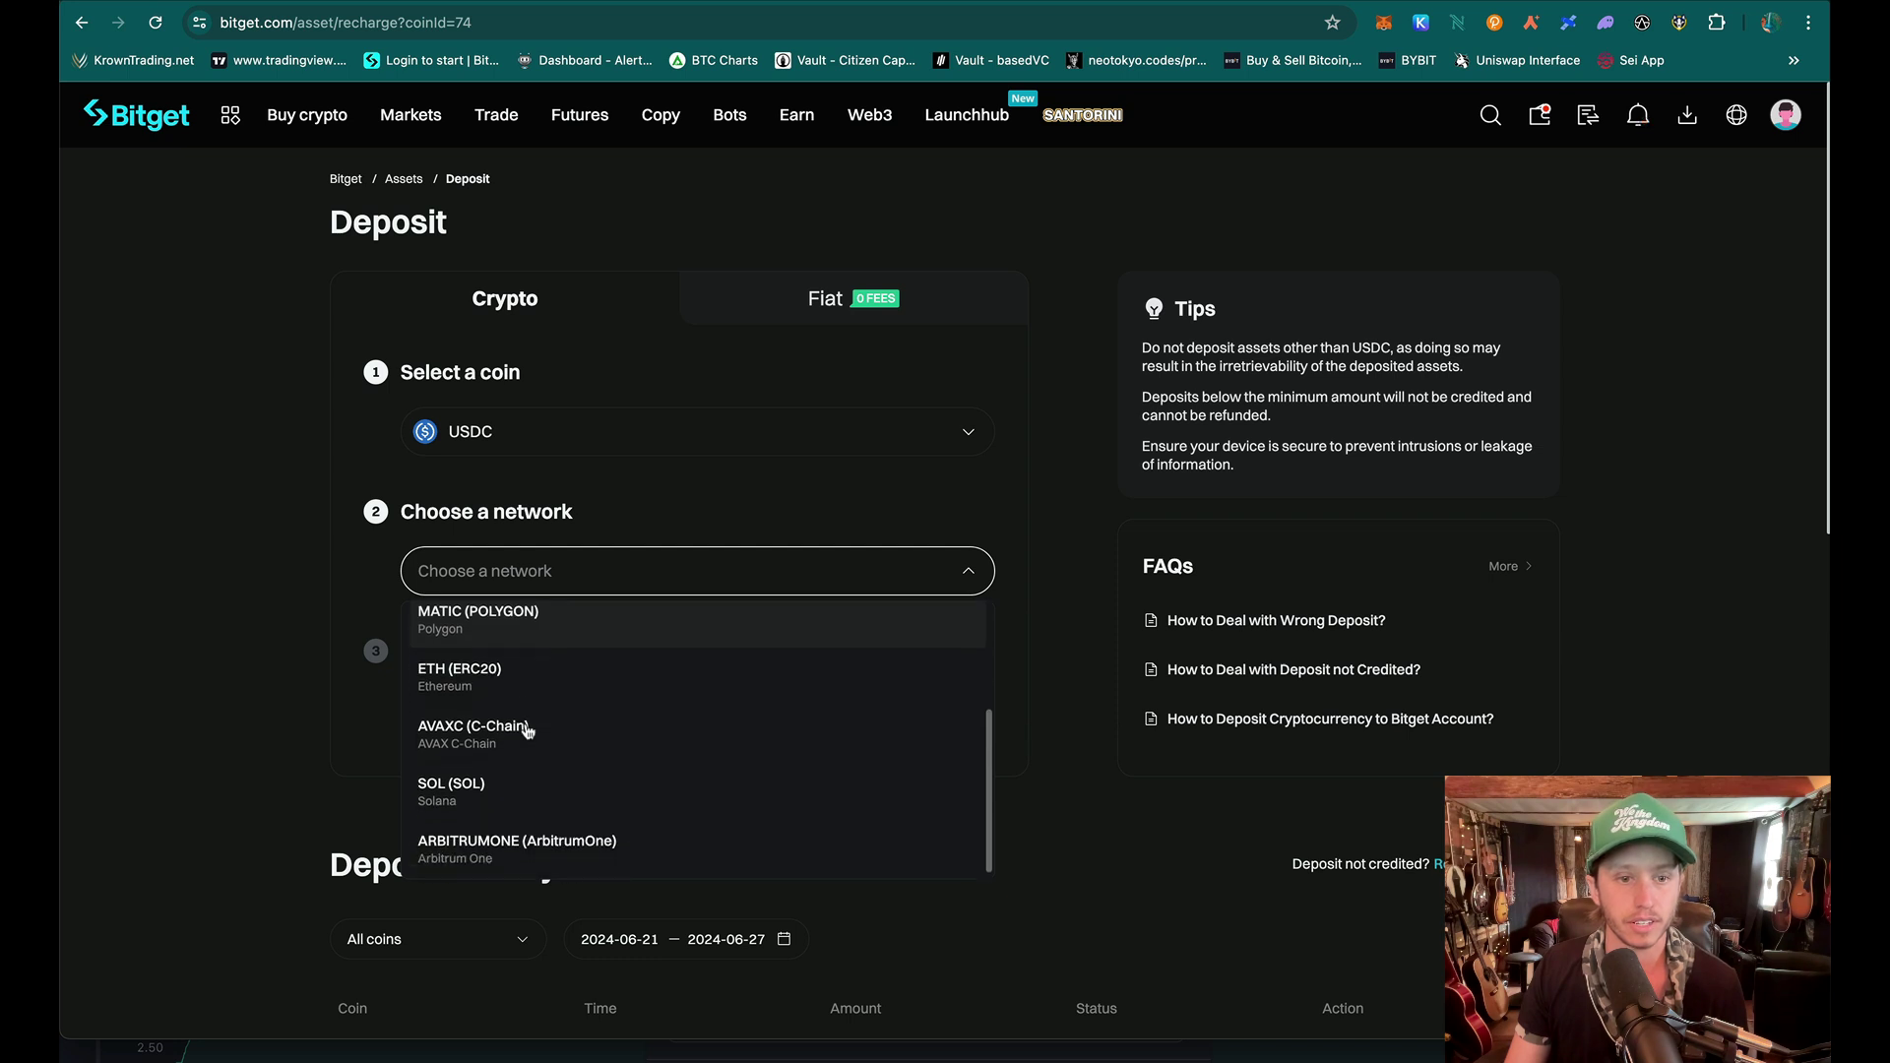
click(496, 783)
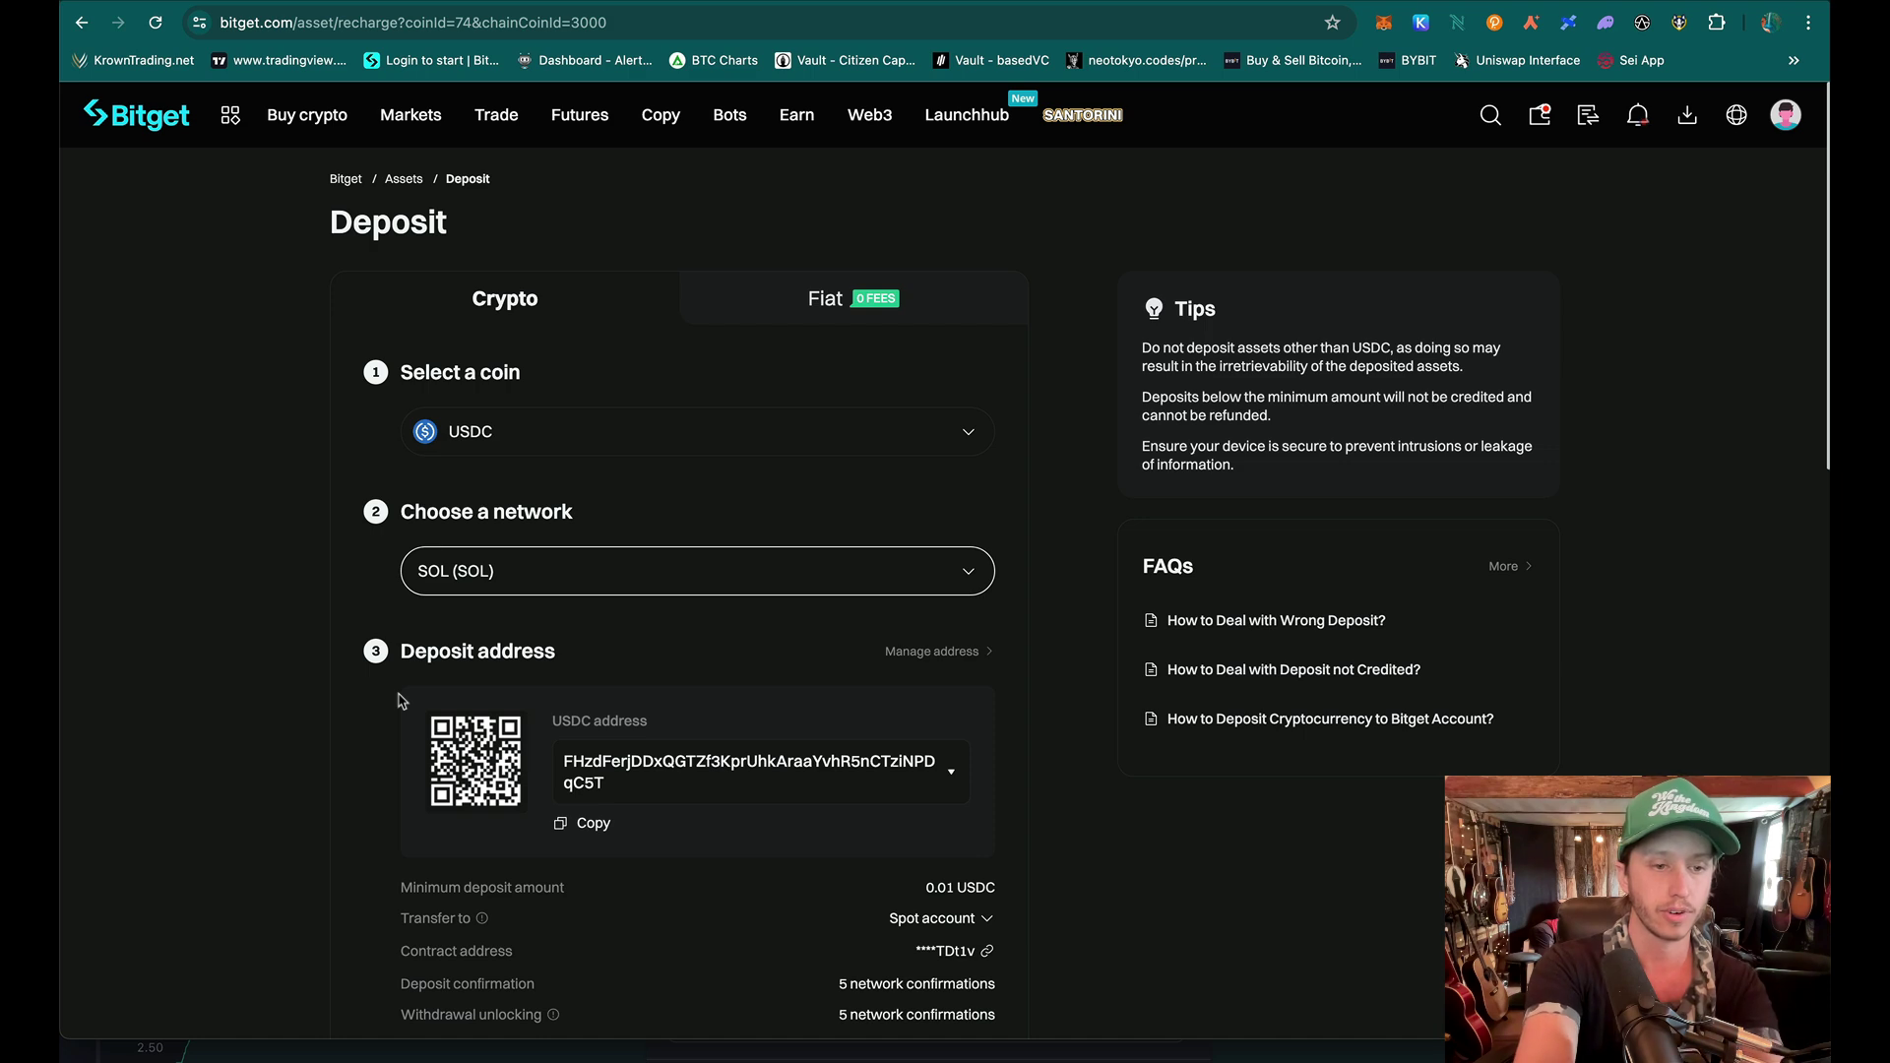
scroll(936, 444, down, 2)
scroll(936, 456, up, 2)
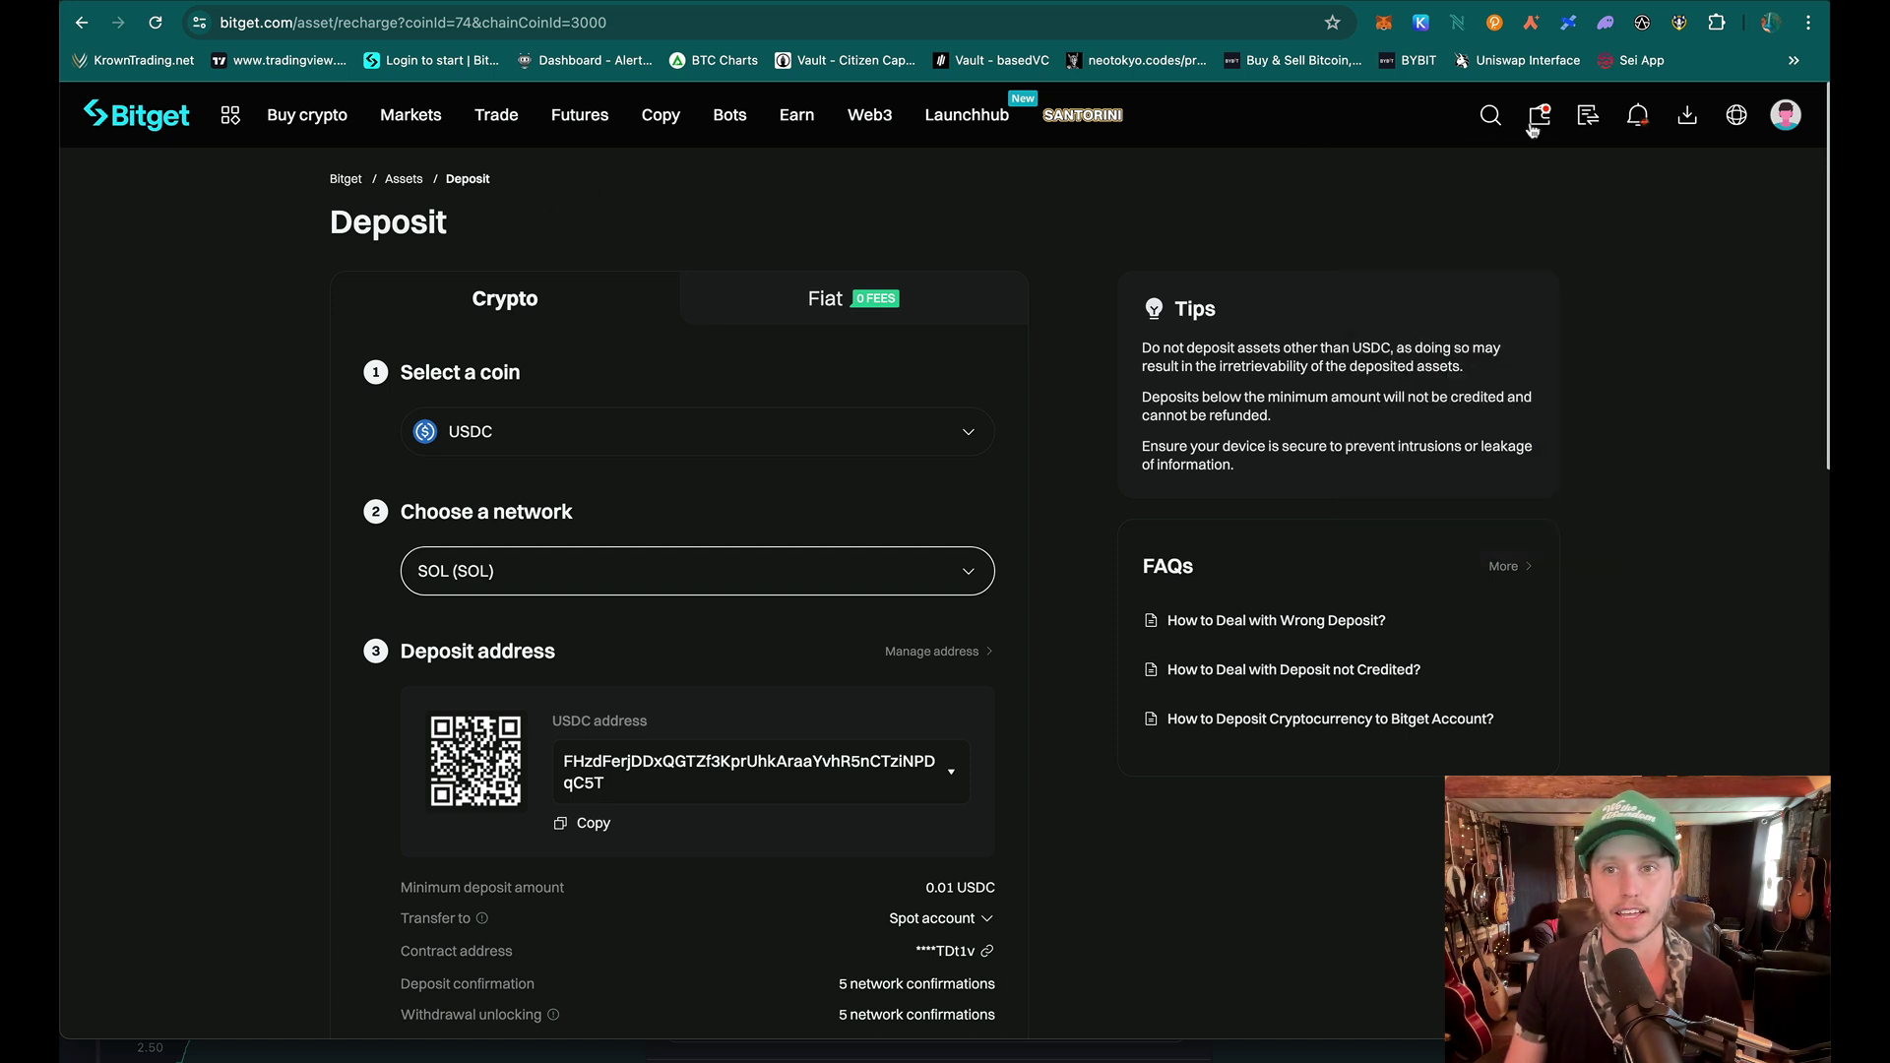
key(ctrl+Tab)
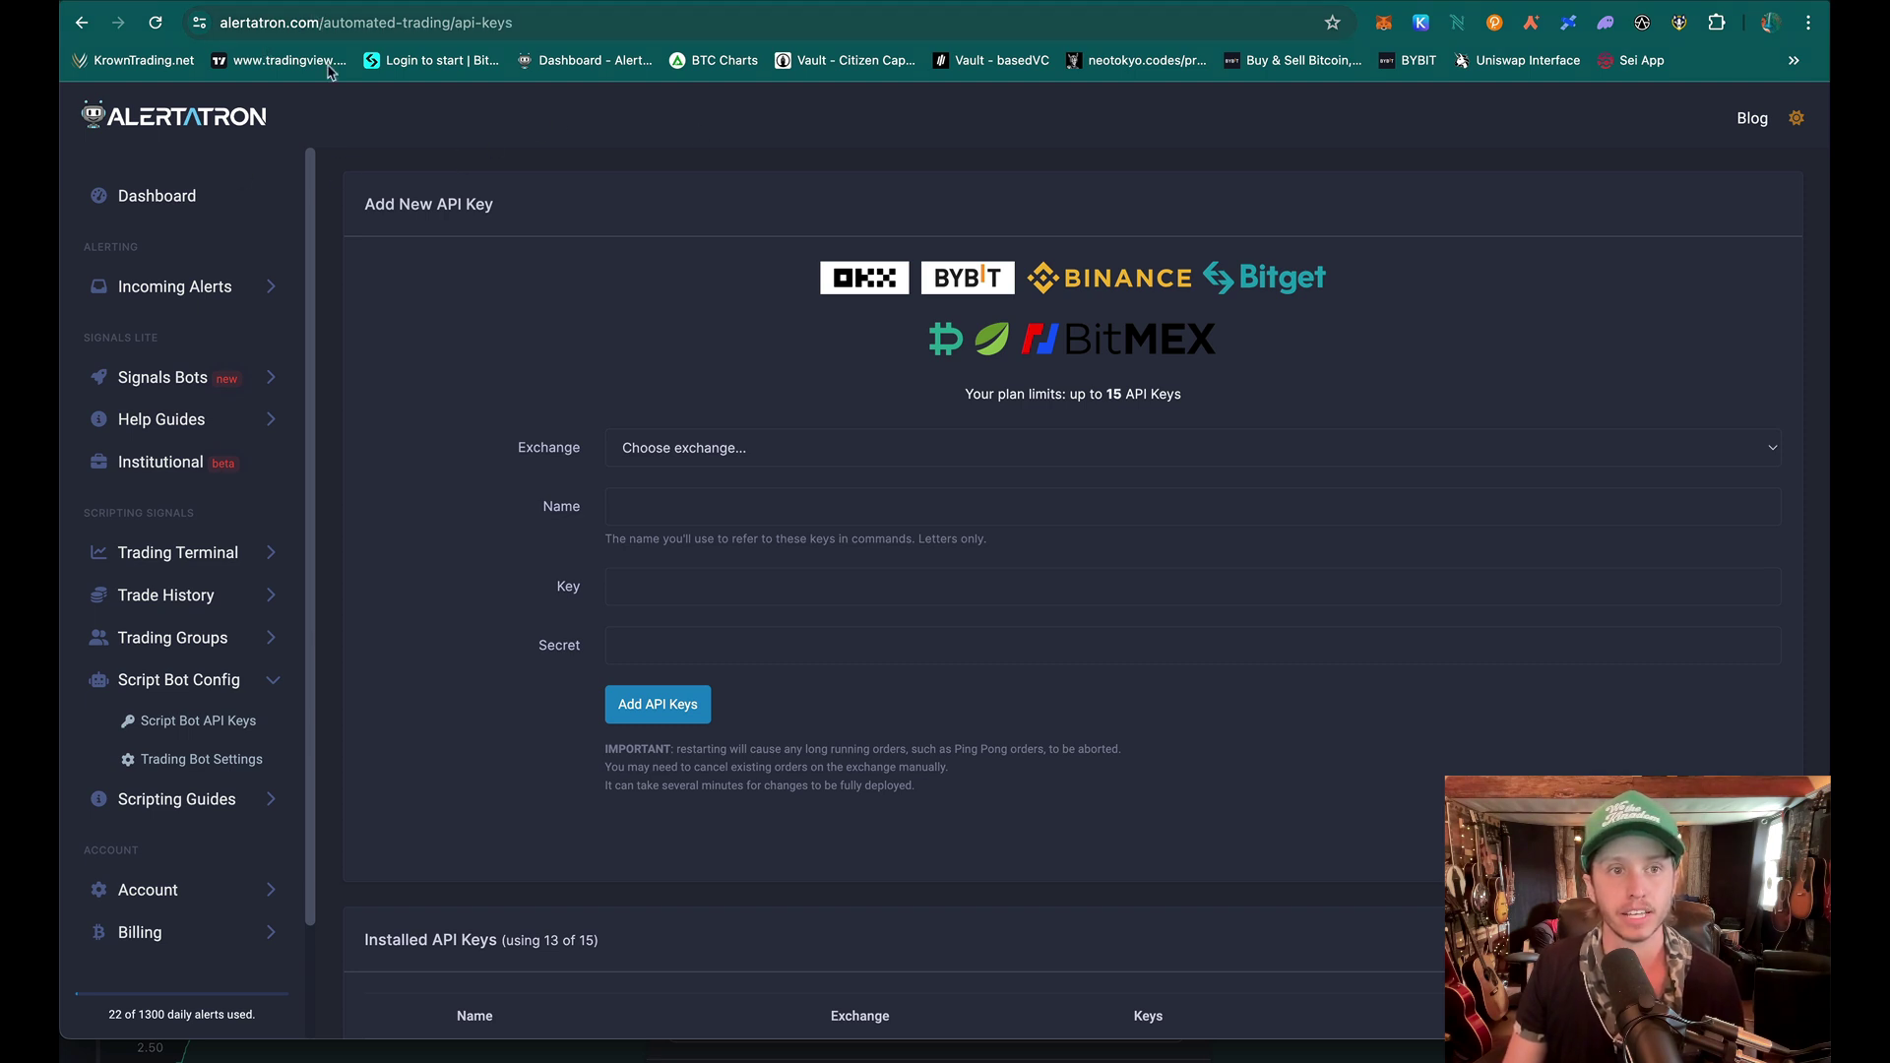
Reload Alertatron's API keys page, select Bitget as the exchange and name the key BTCTEN
scroll(186, 548, down, 2)
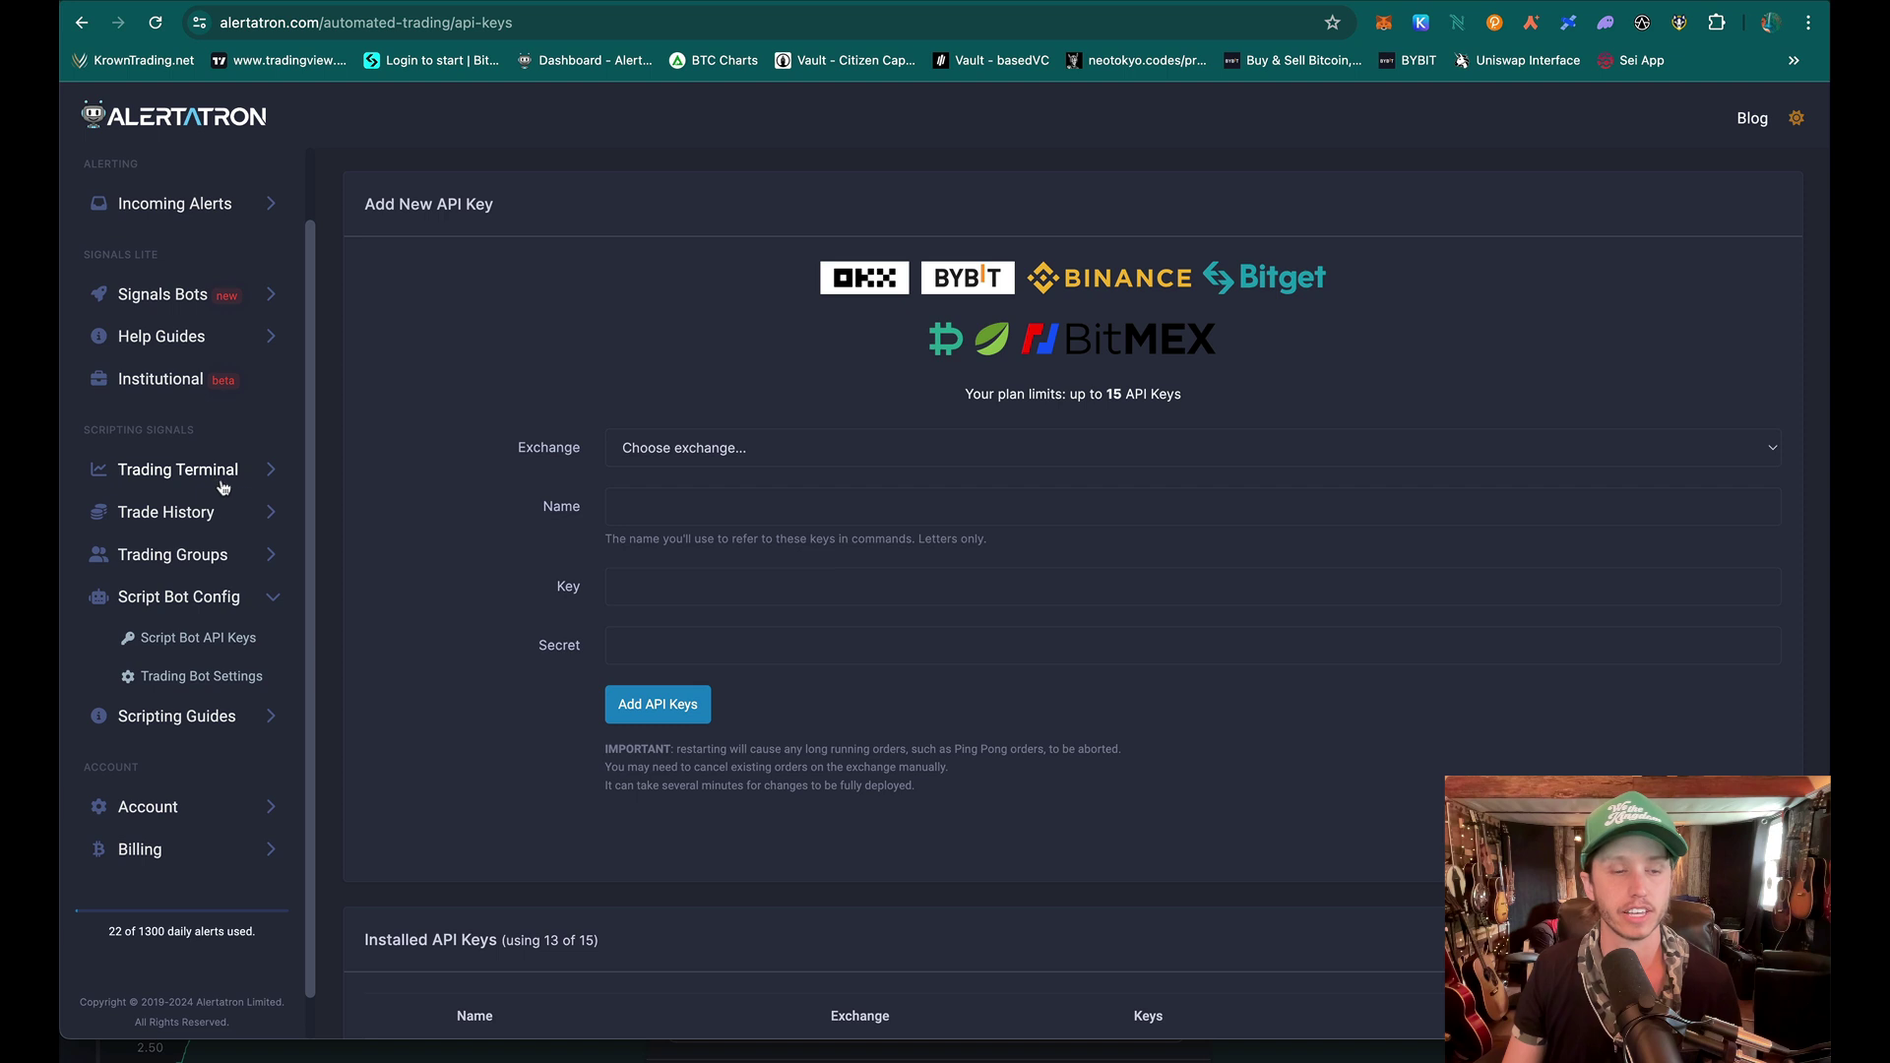
scroll(398, 522, down, 1)
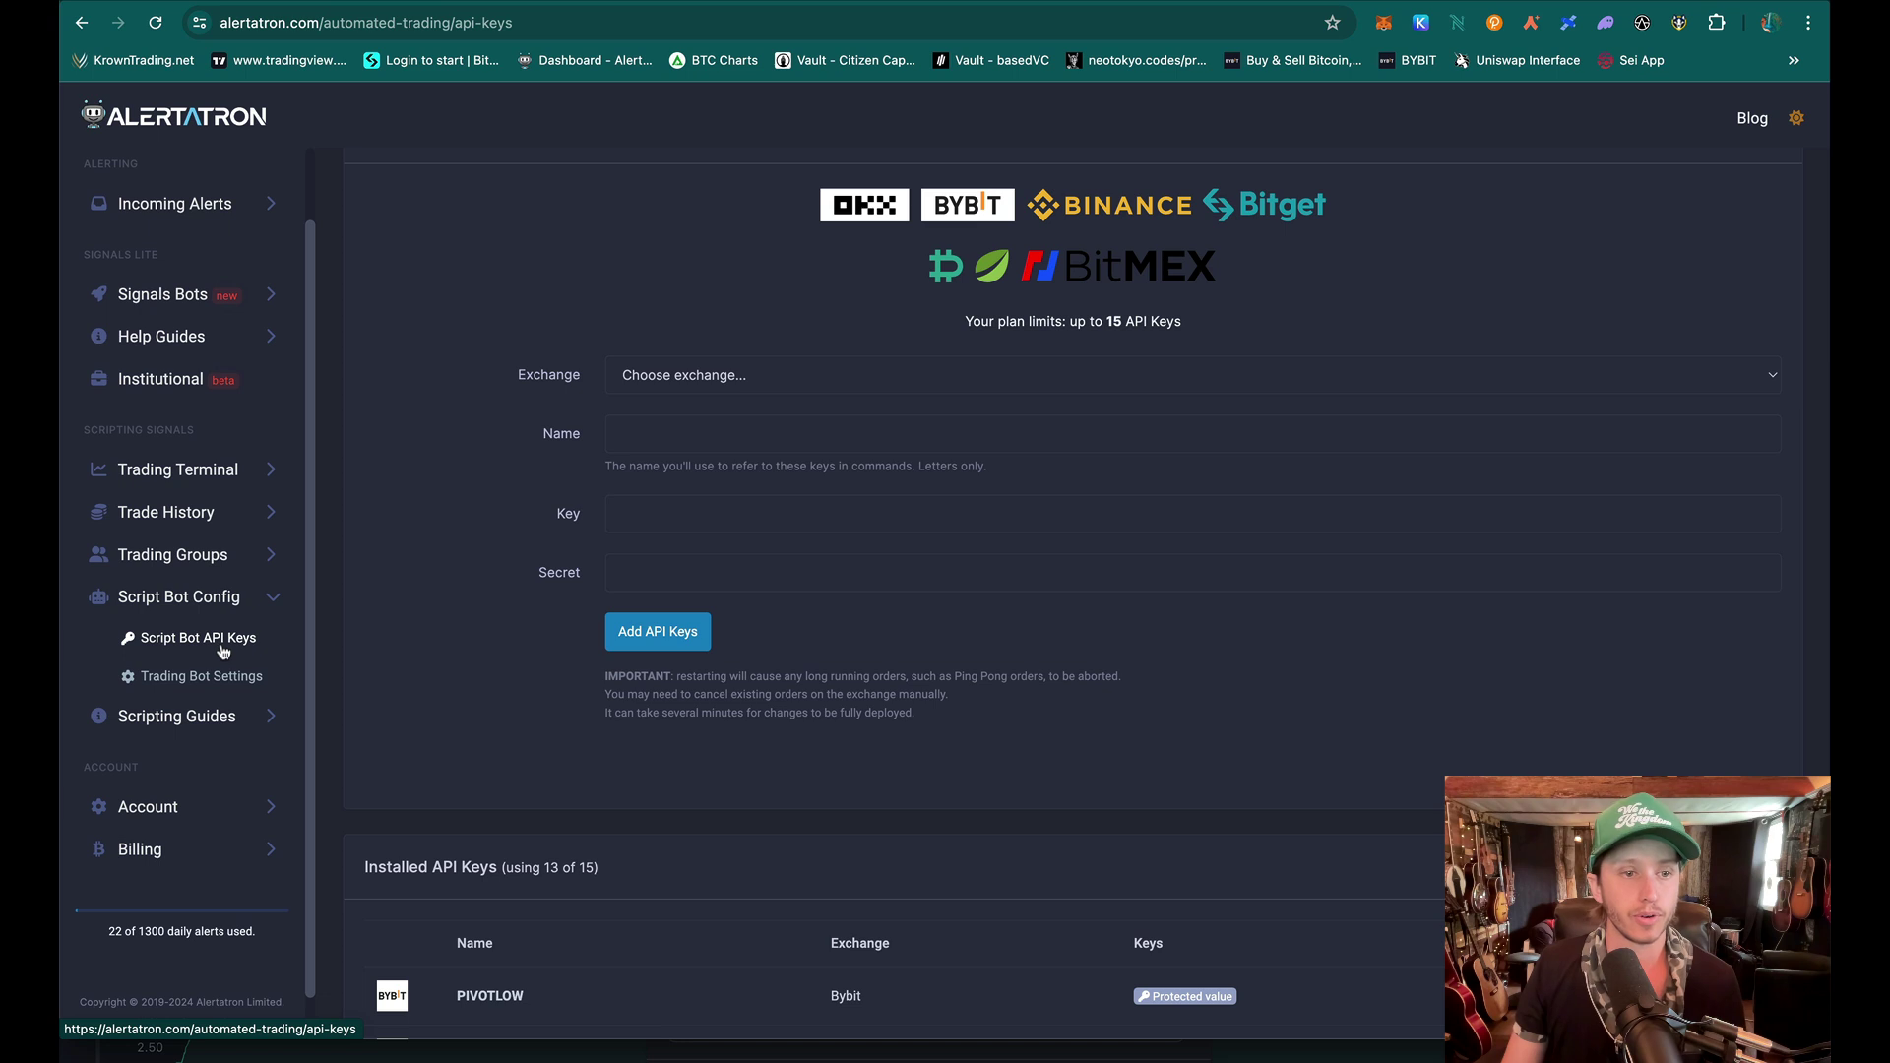
click(180, 645)
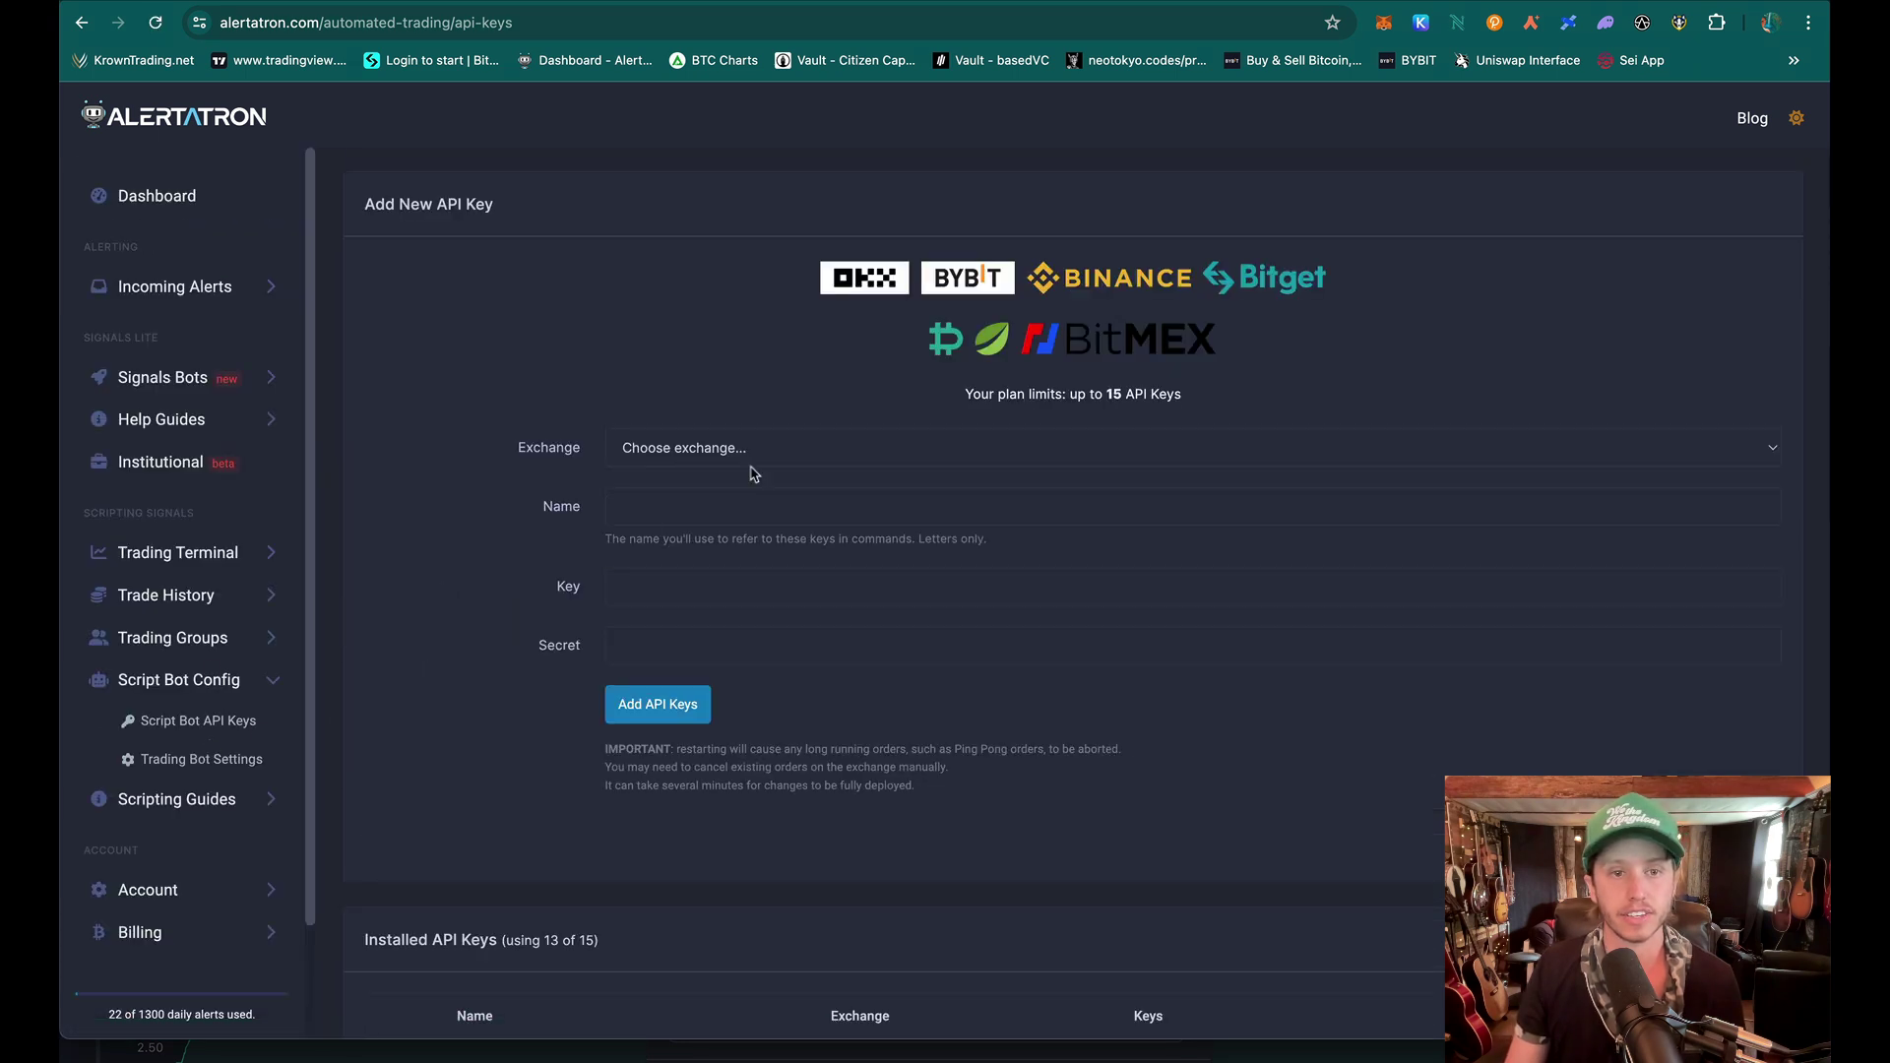
click(669, 465)
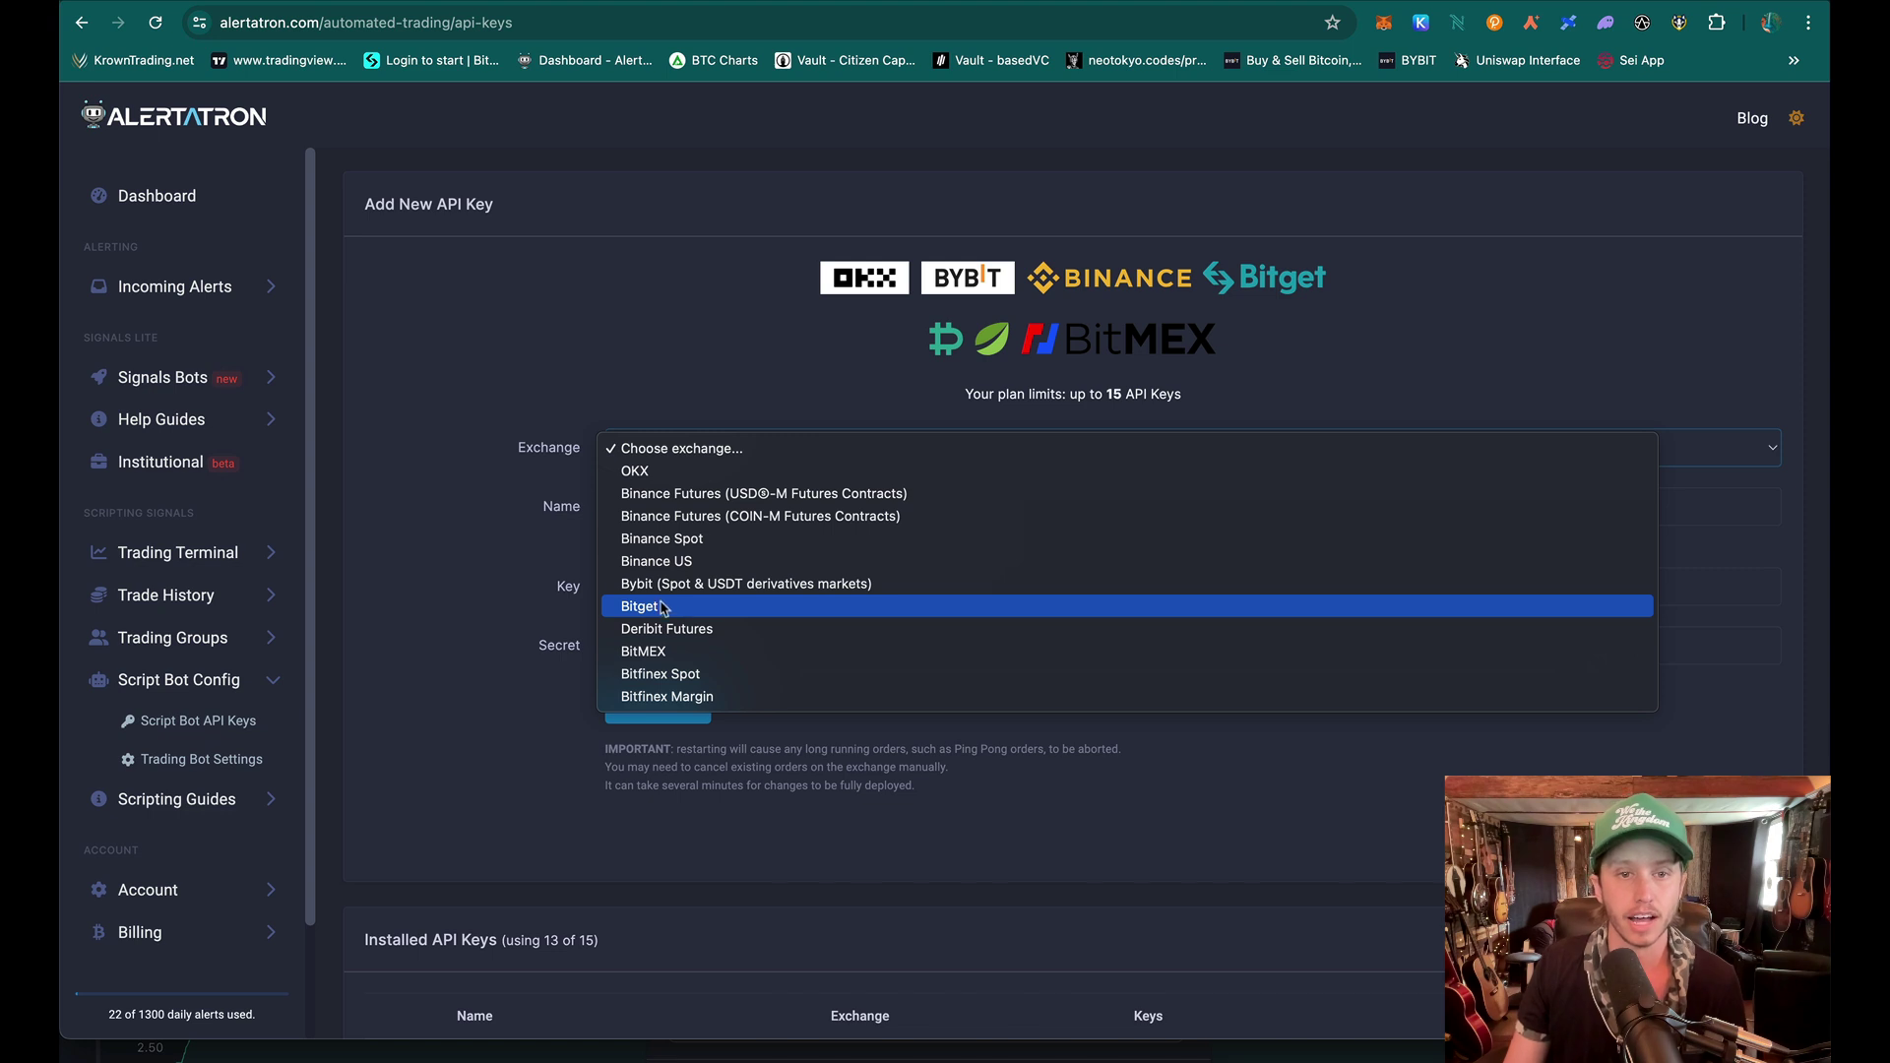
click(654, 608)
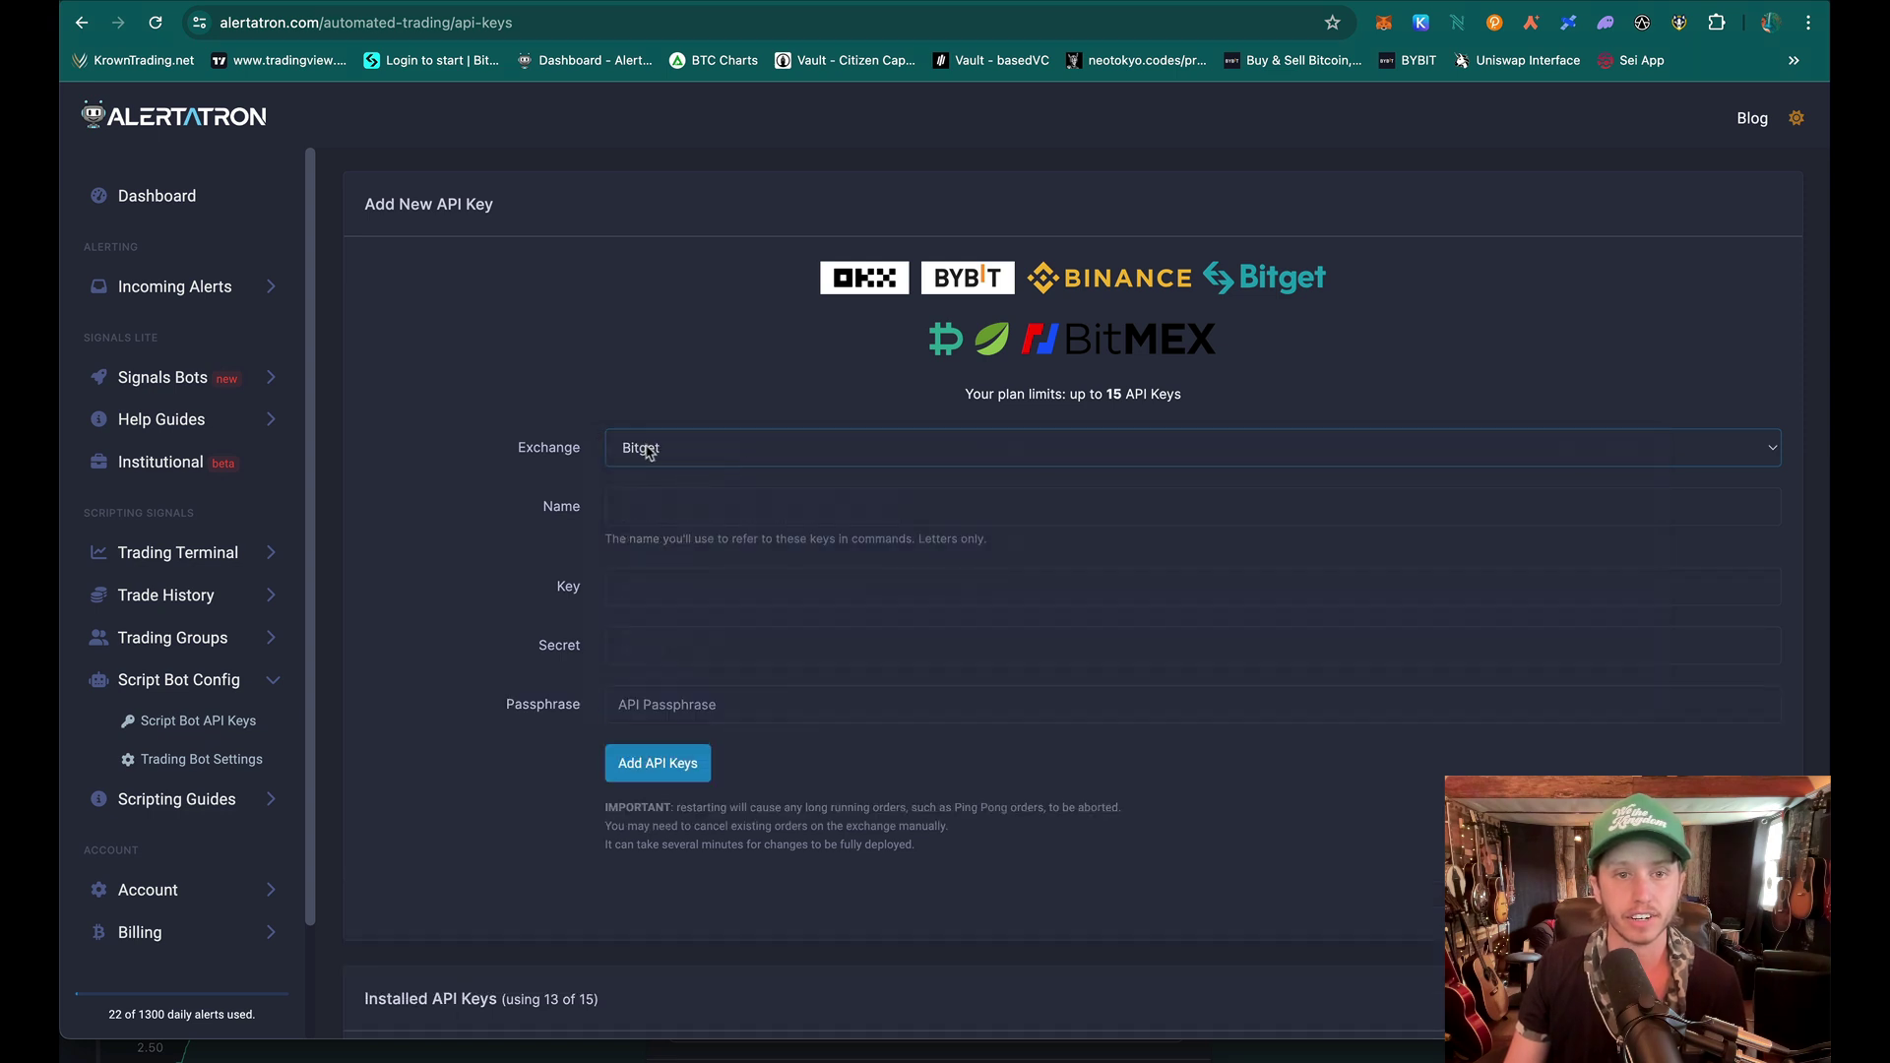
click(641, 512)
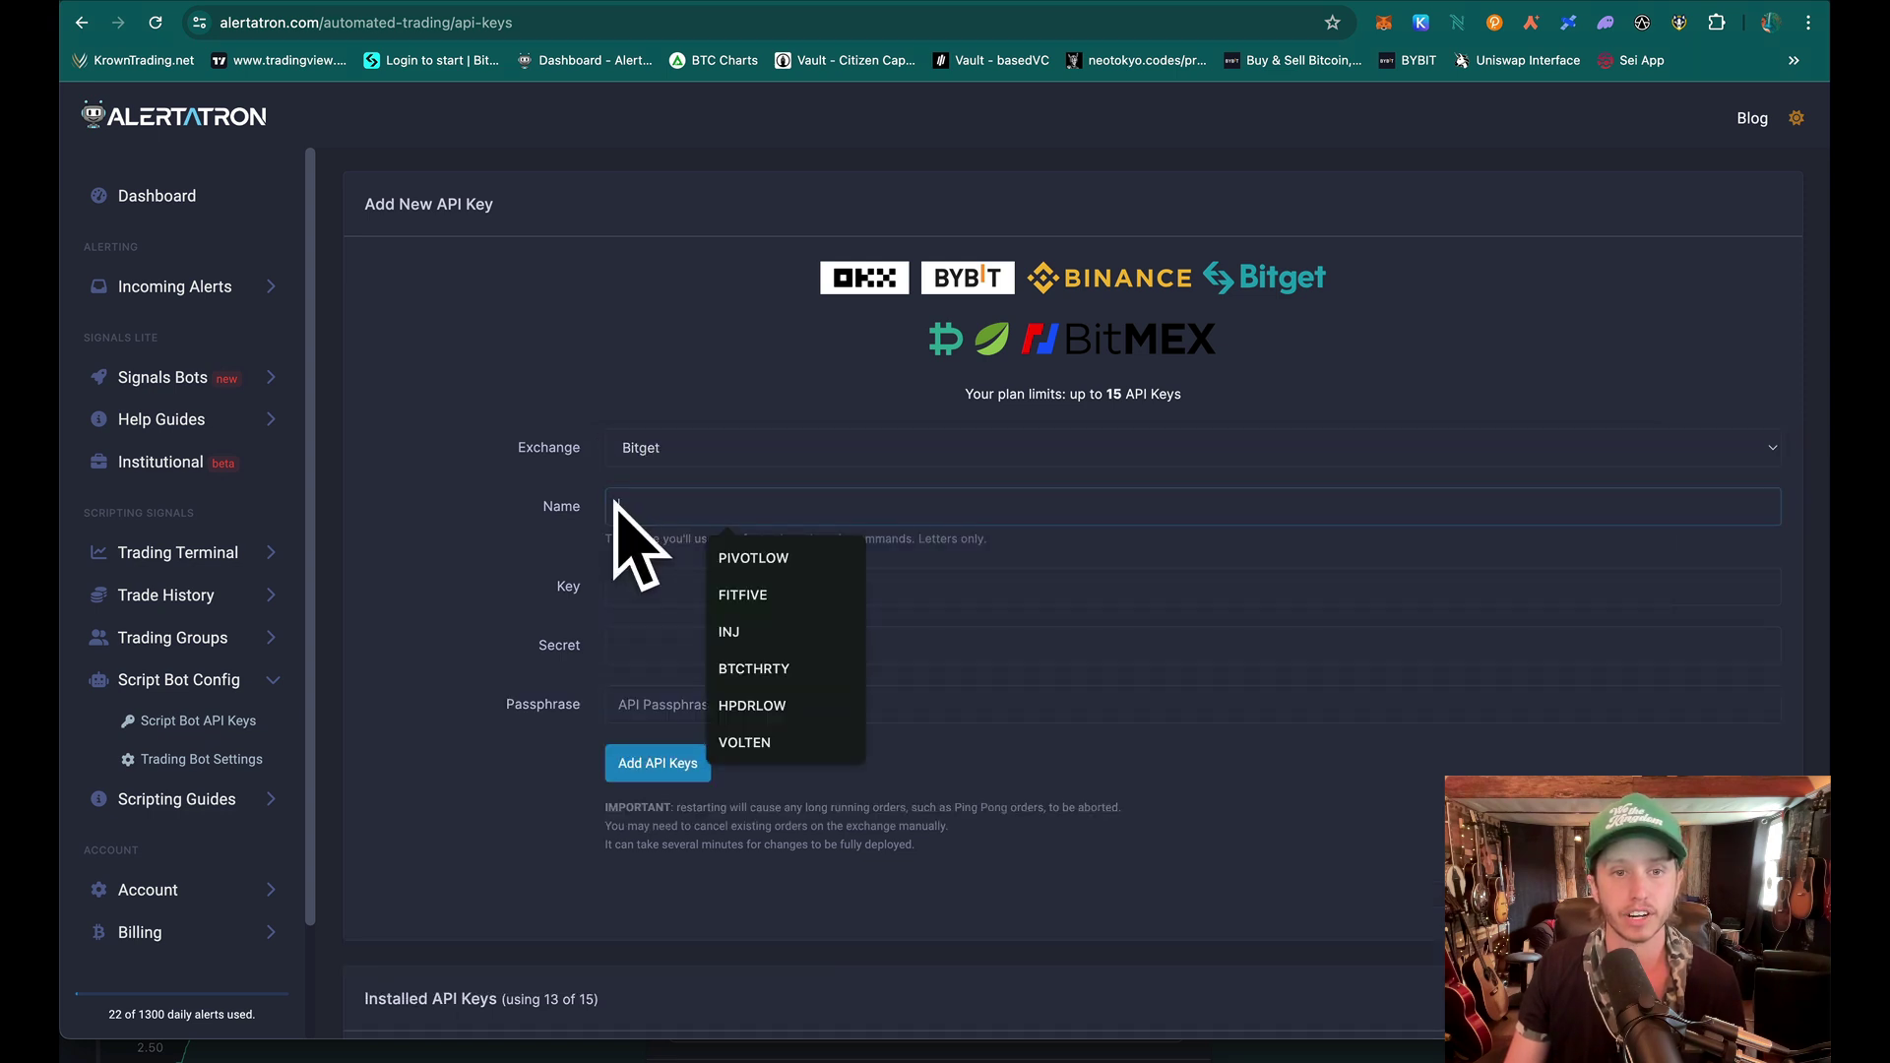
key(Escape)
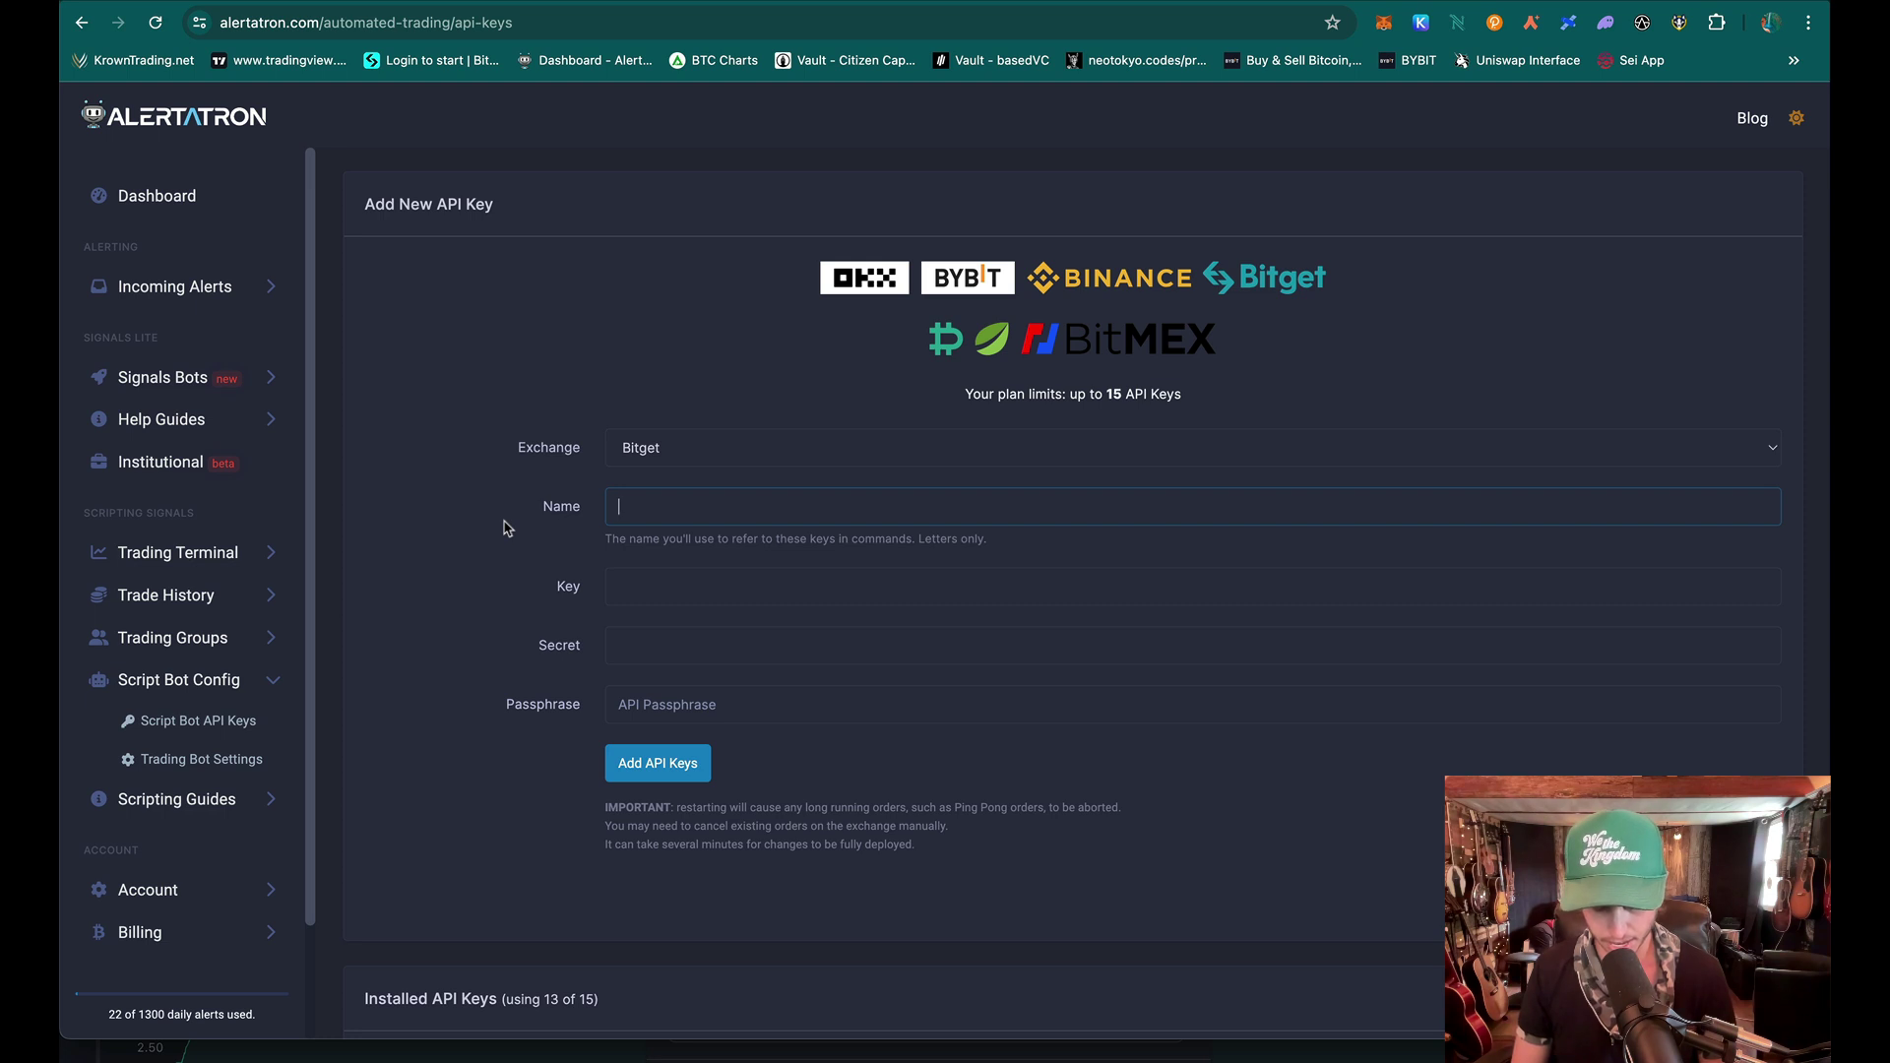
text(BT)
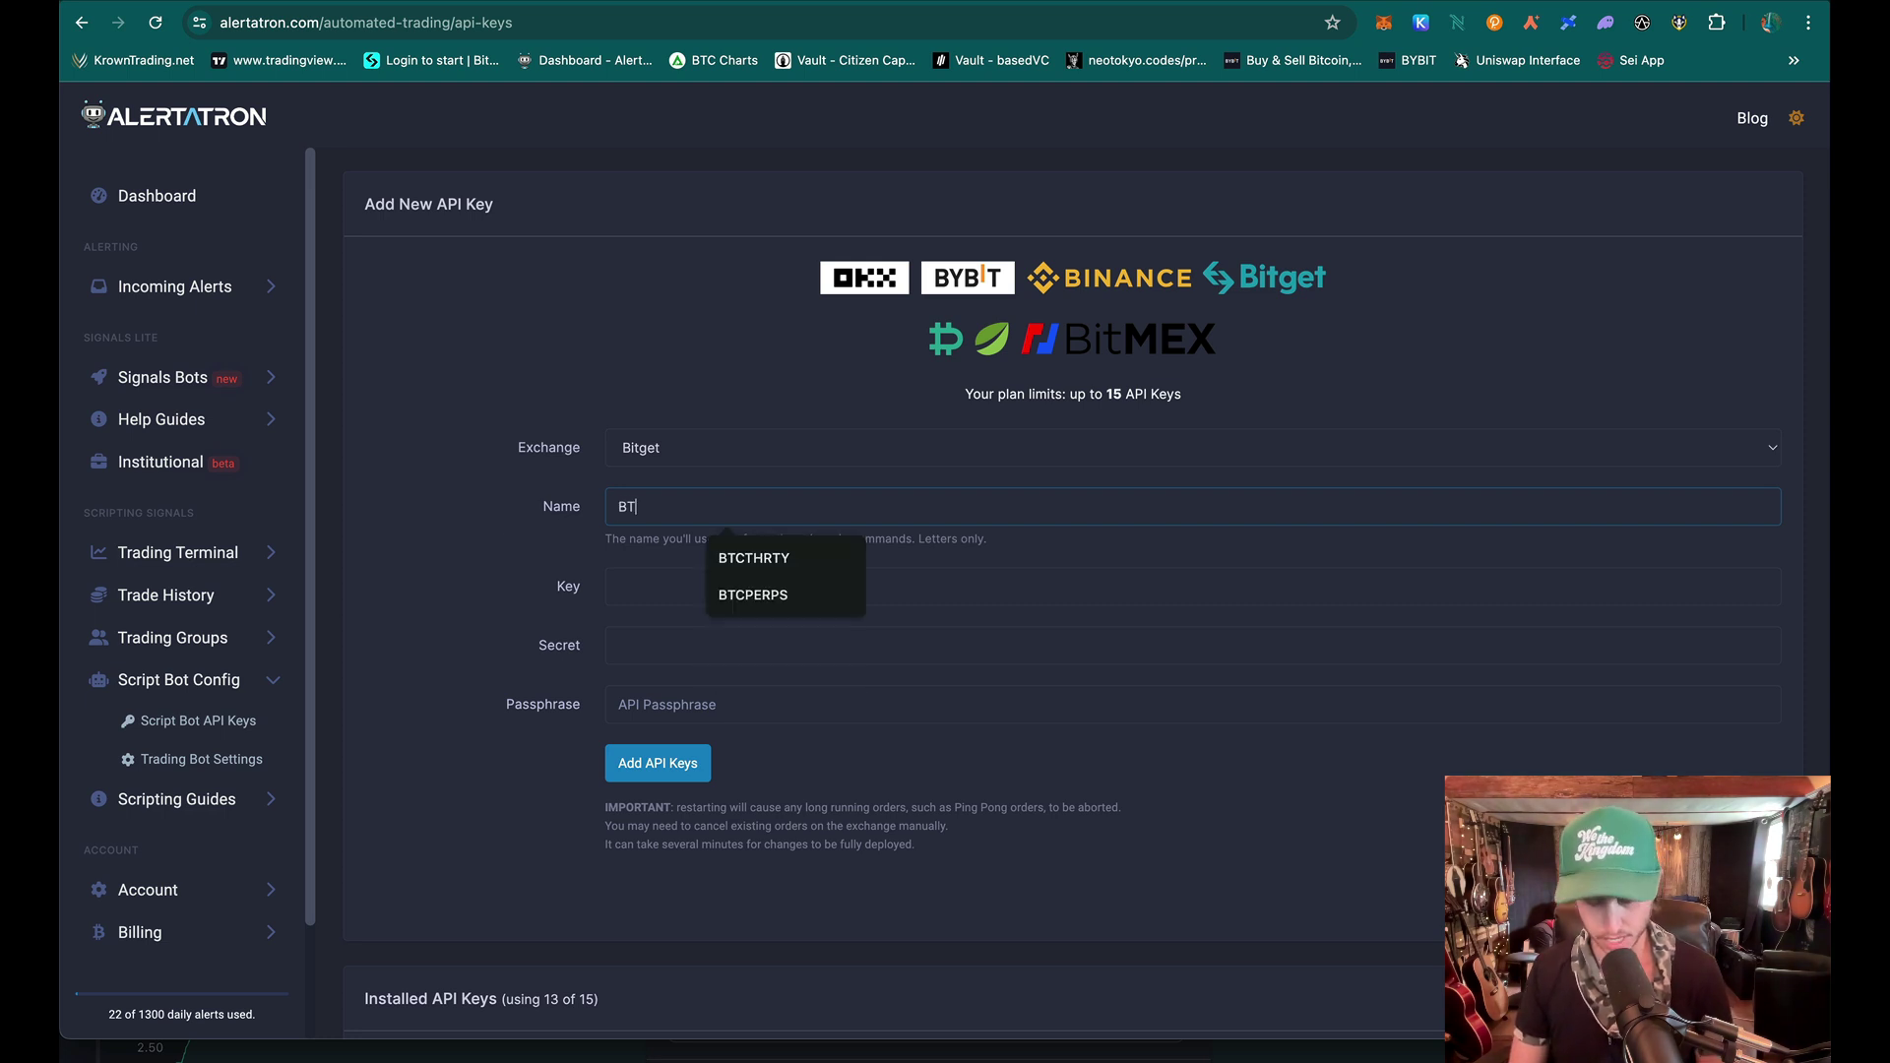
text(CTEN)
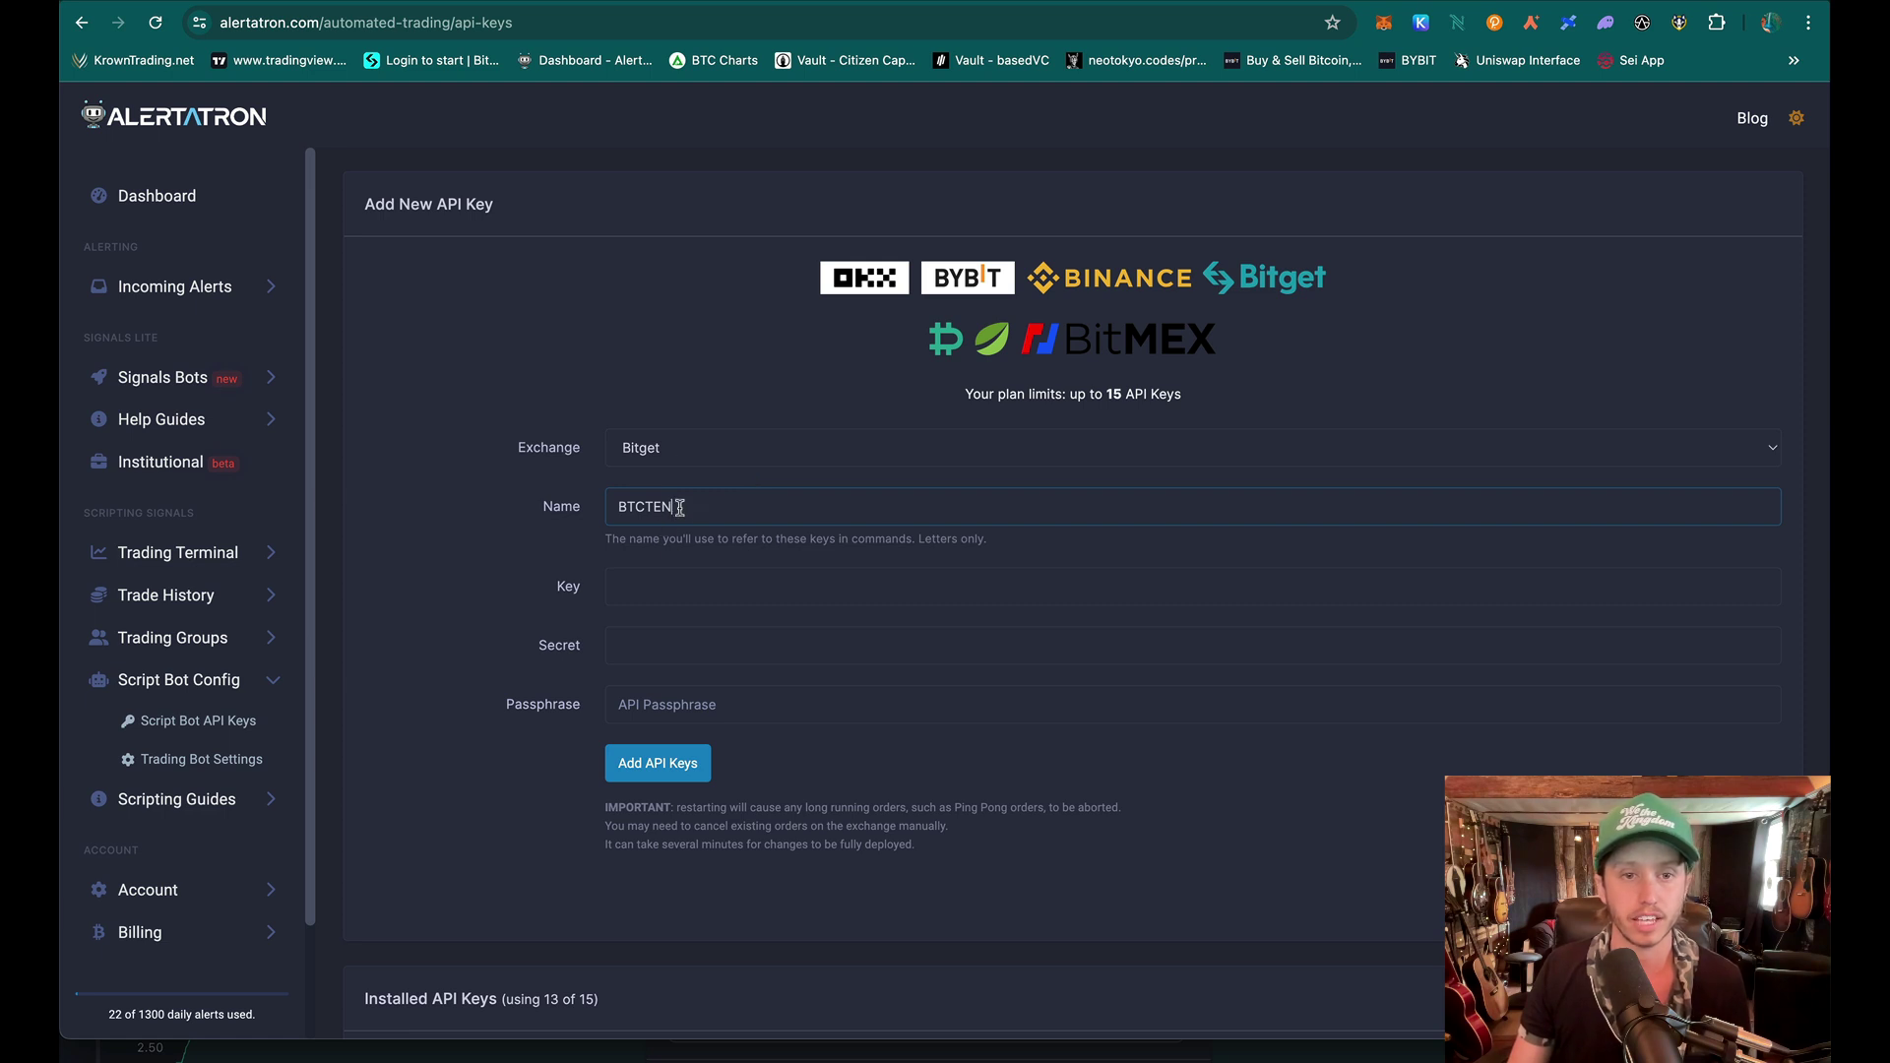
click(615, 581)
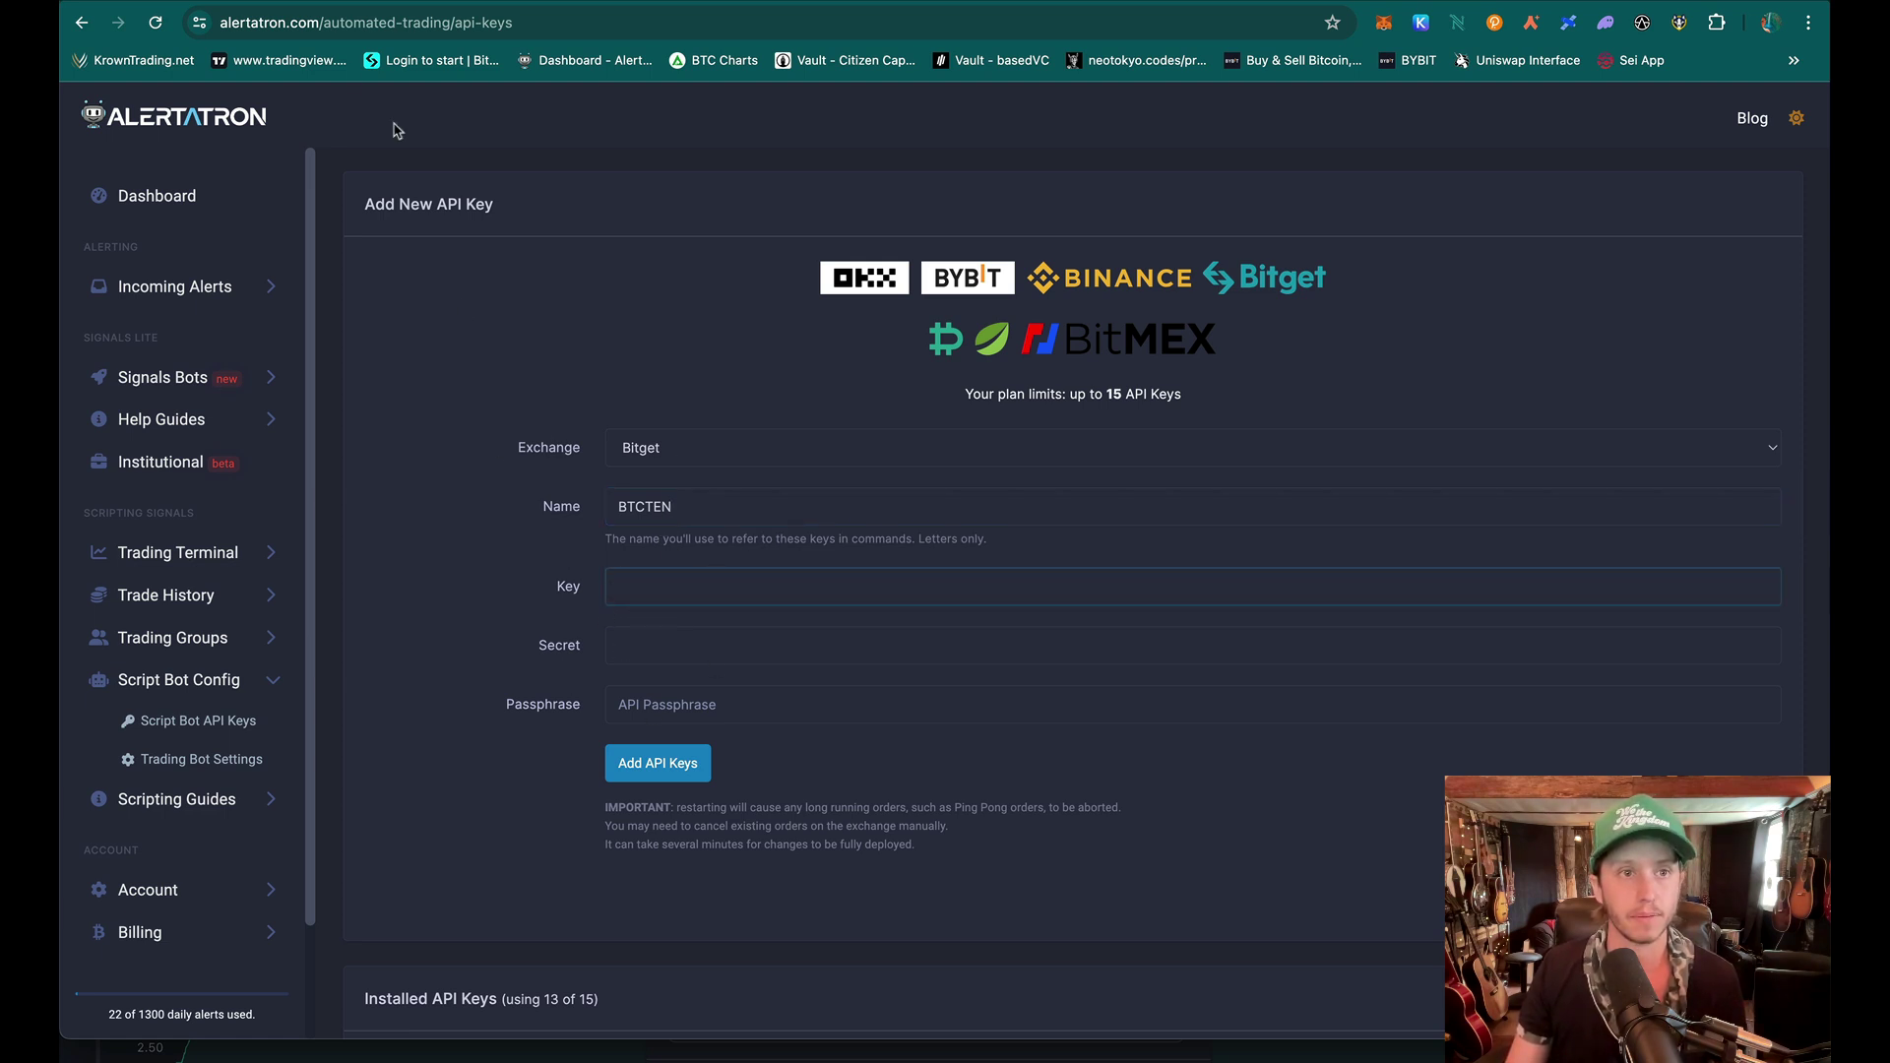
Go to Bitget's sub-accounts page from the avatar menu
key(ctrl+Tab)
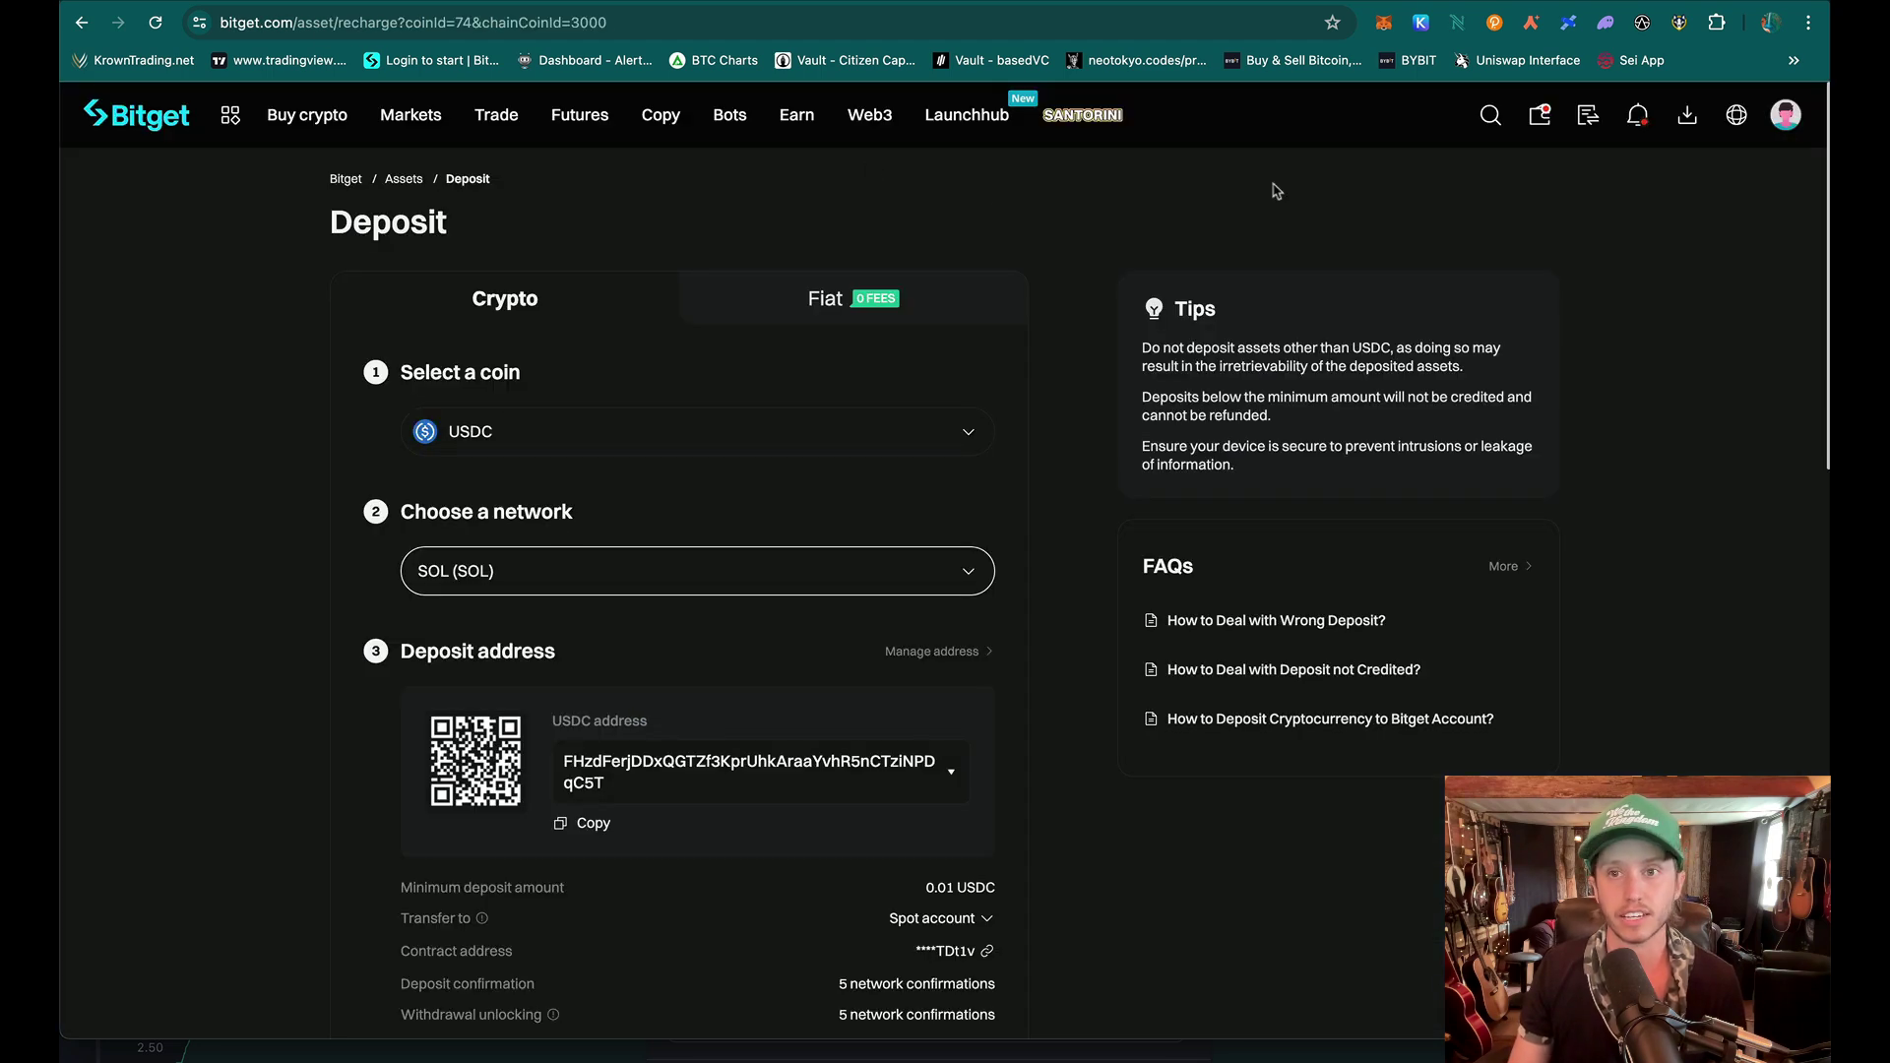
mouse_move(1556, 126)
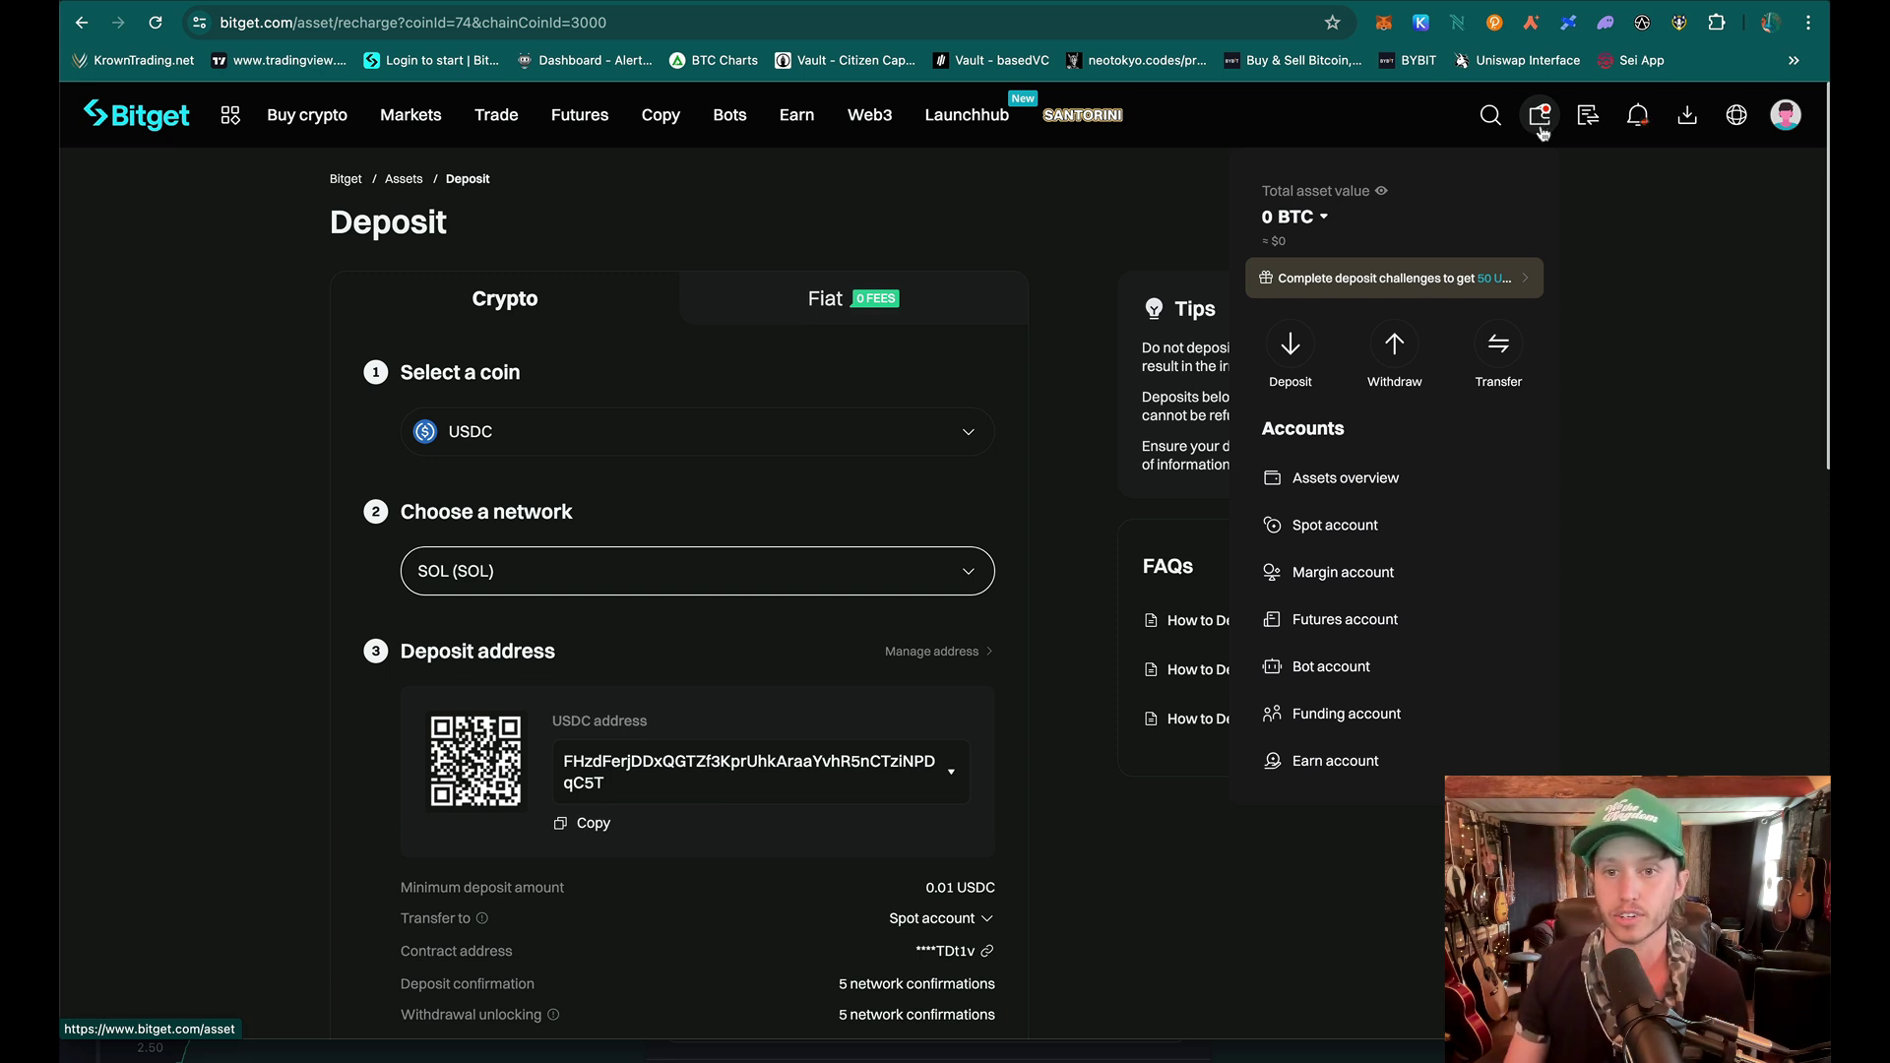
mouse_move(1786, 116)
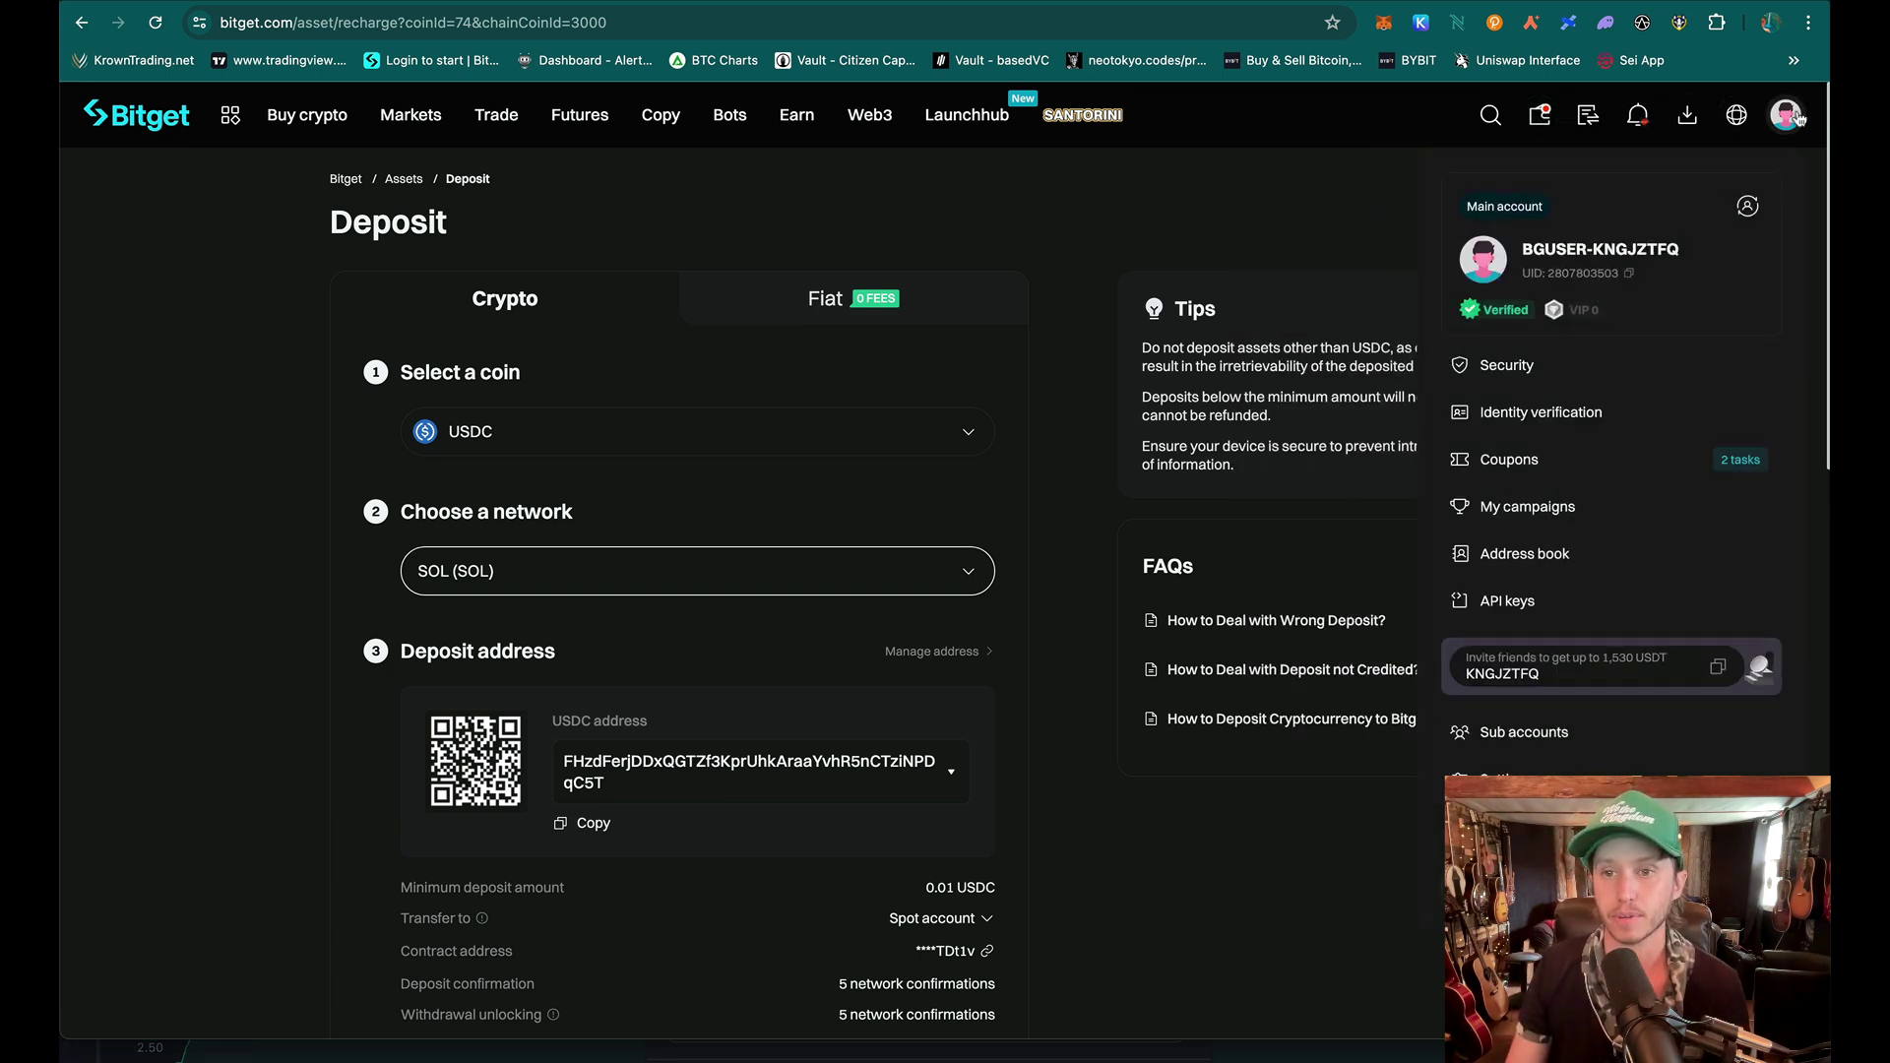
click(1528, 736)
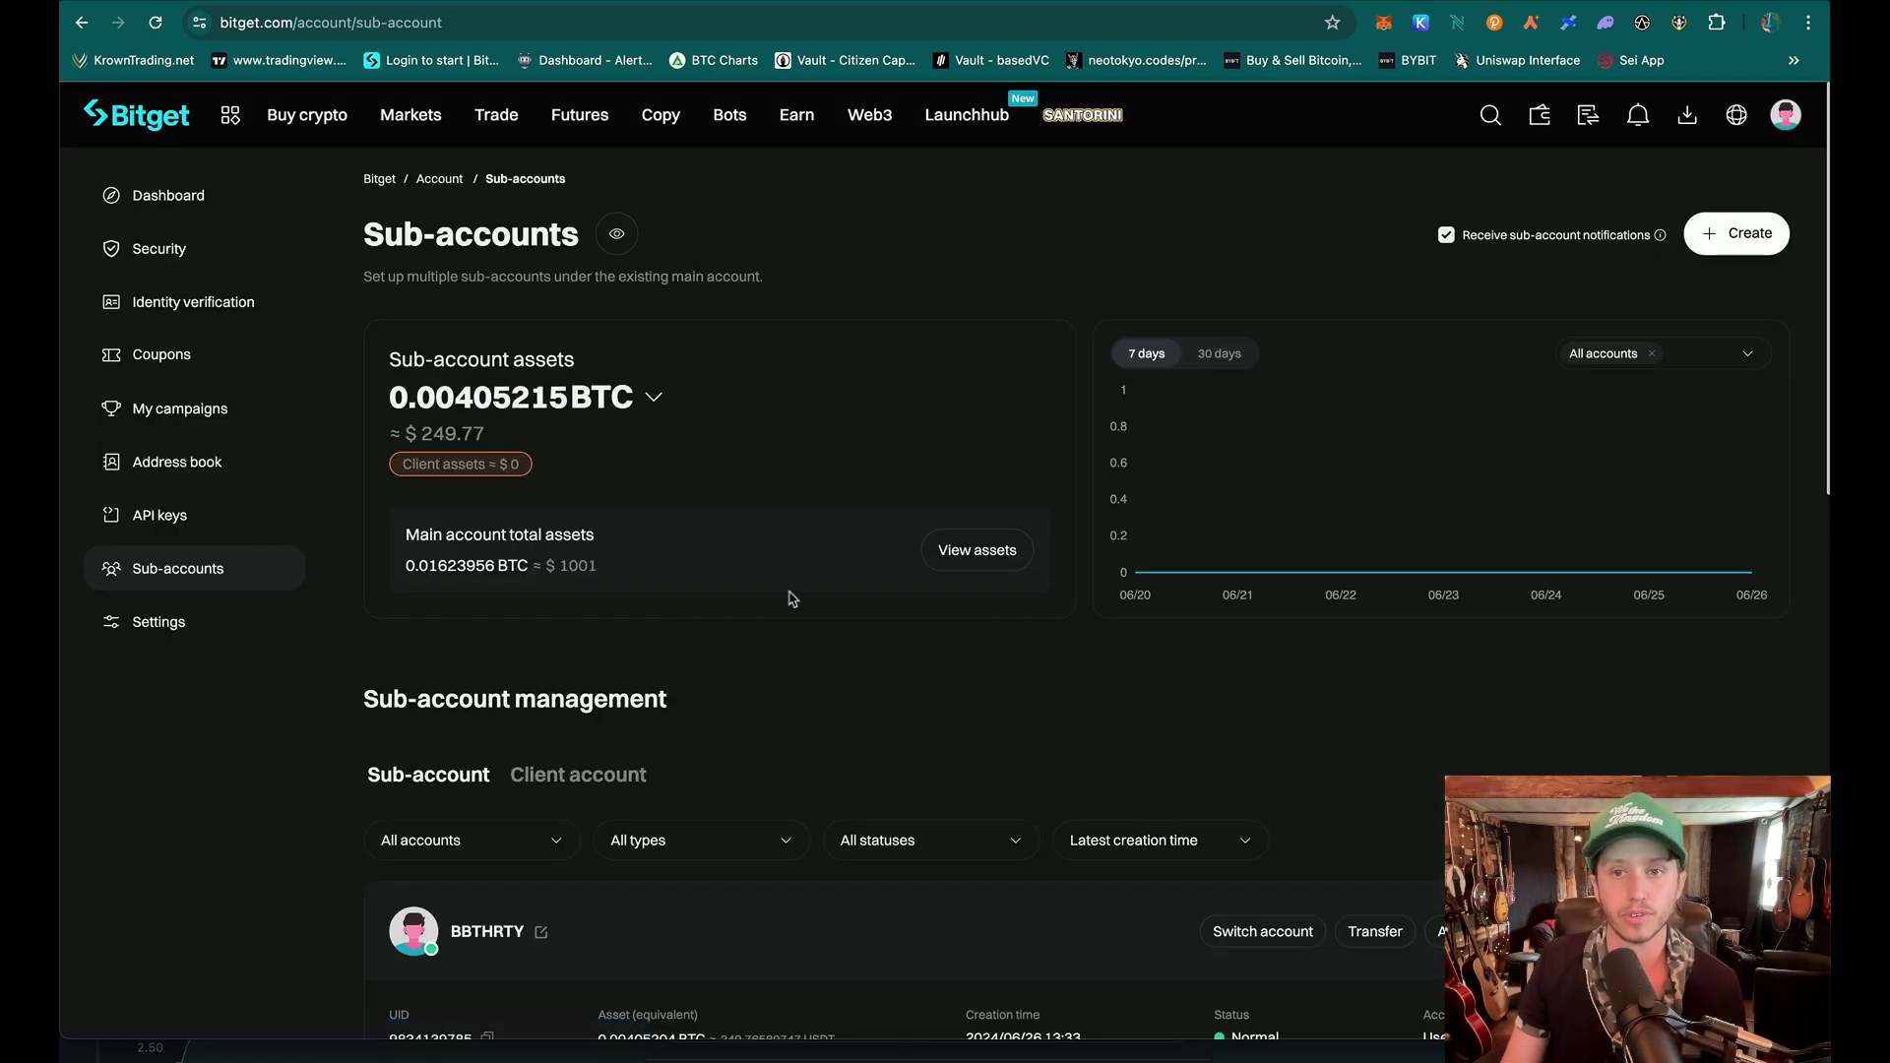
Create a virtual sub-account named BTCTEN with API key creation switched on
click(1745, 233)
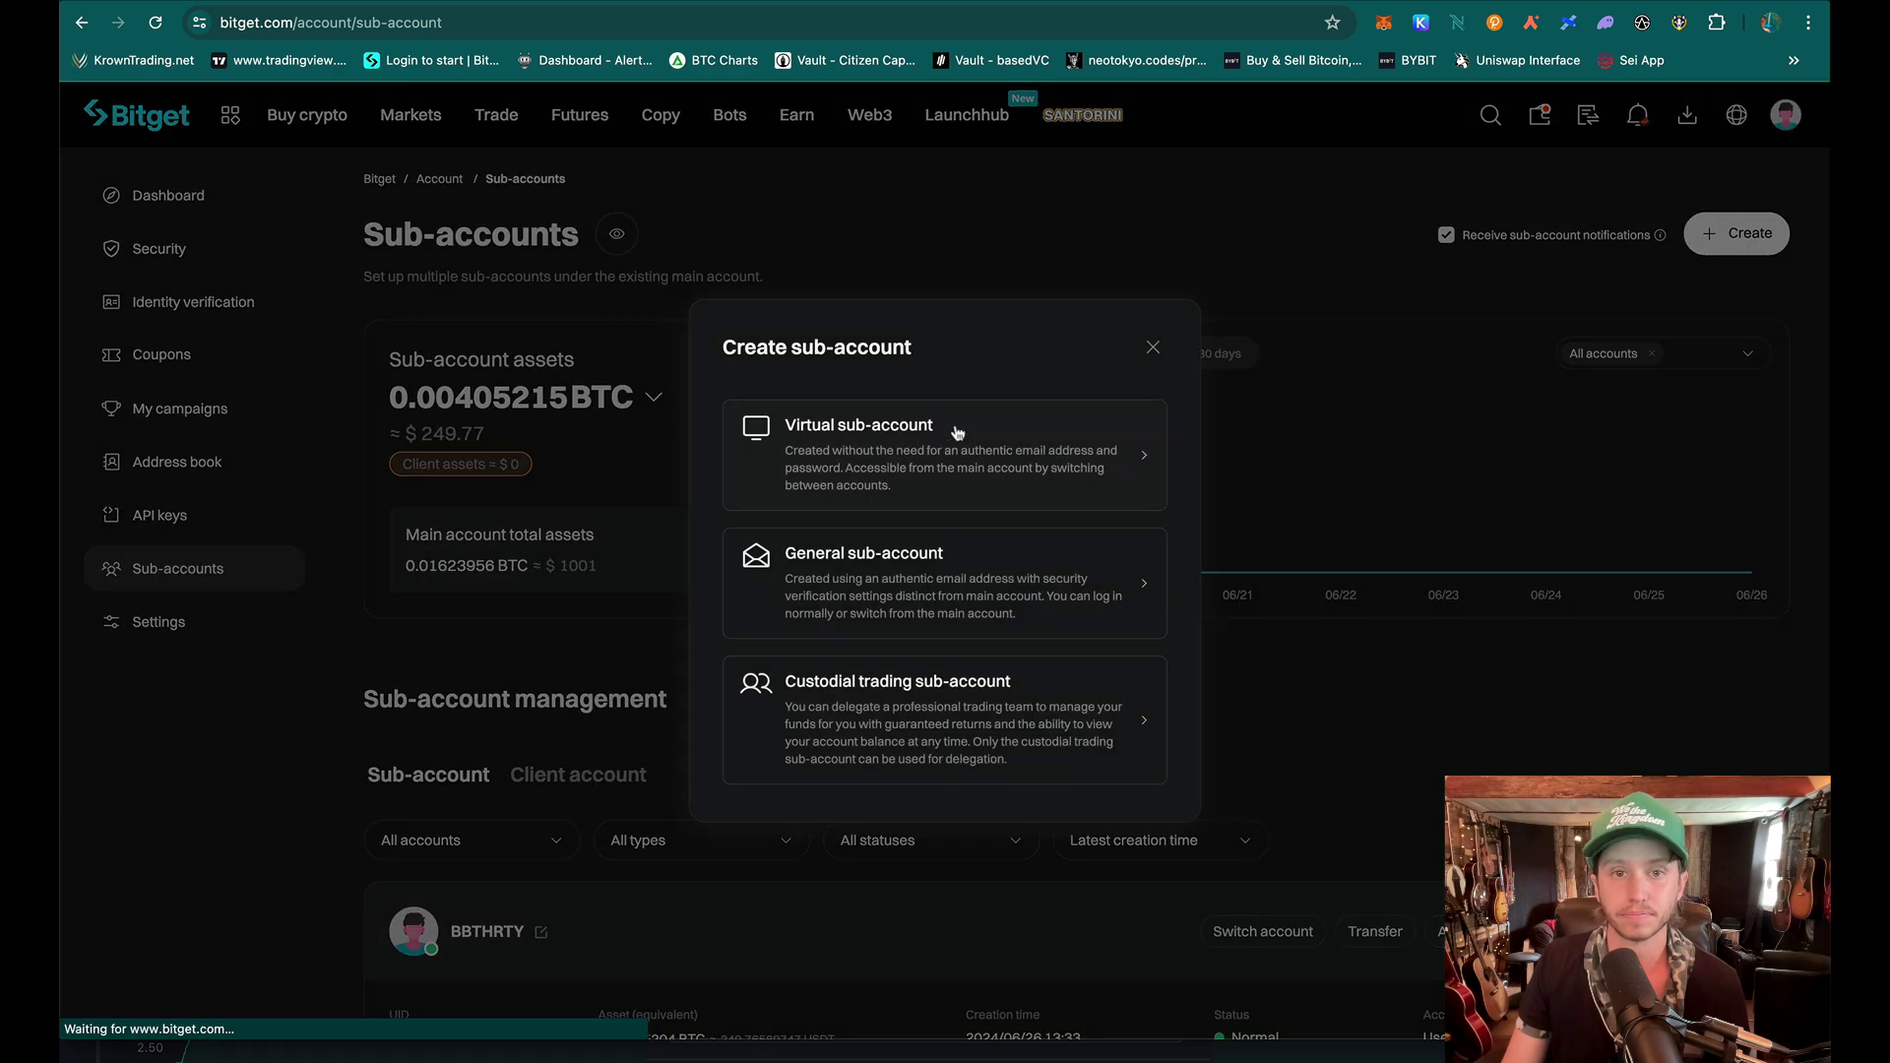
click(876, 465)
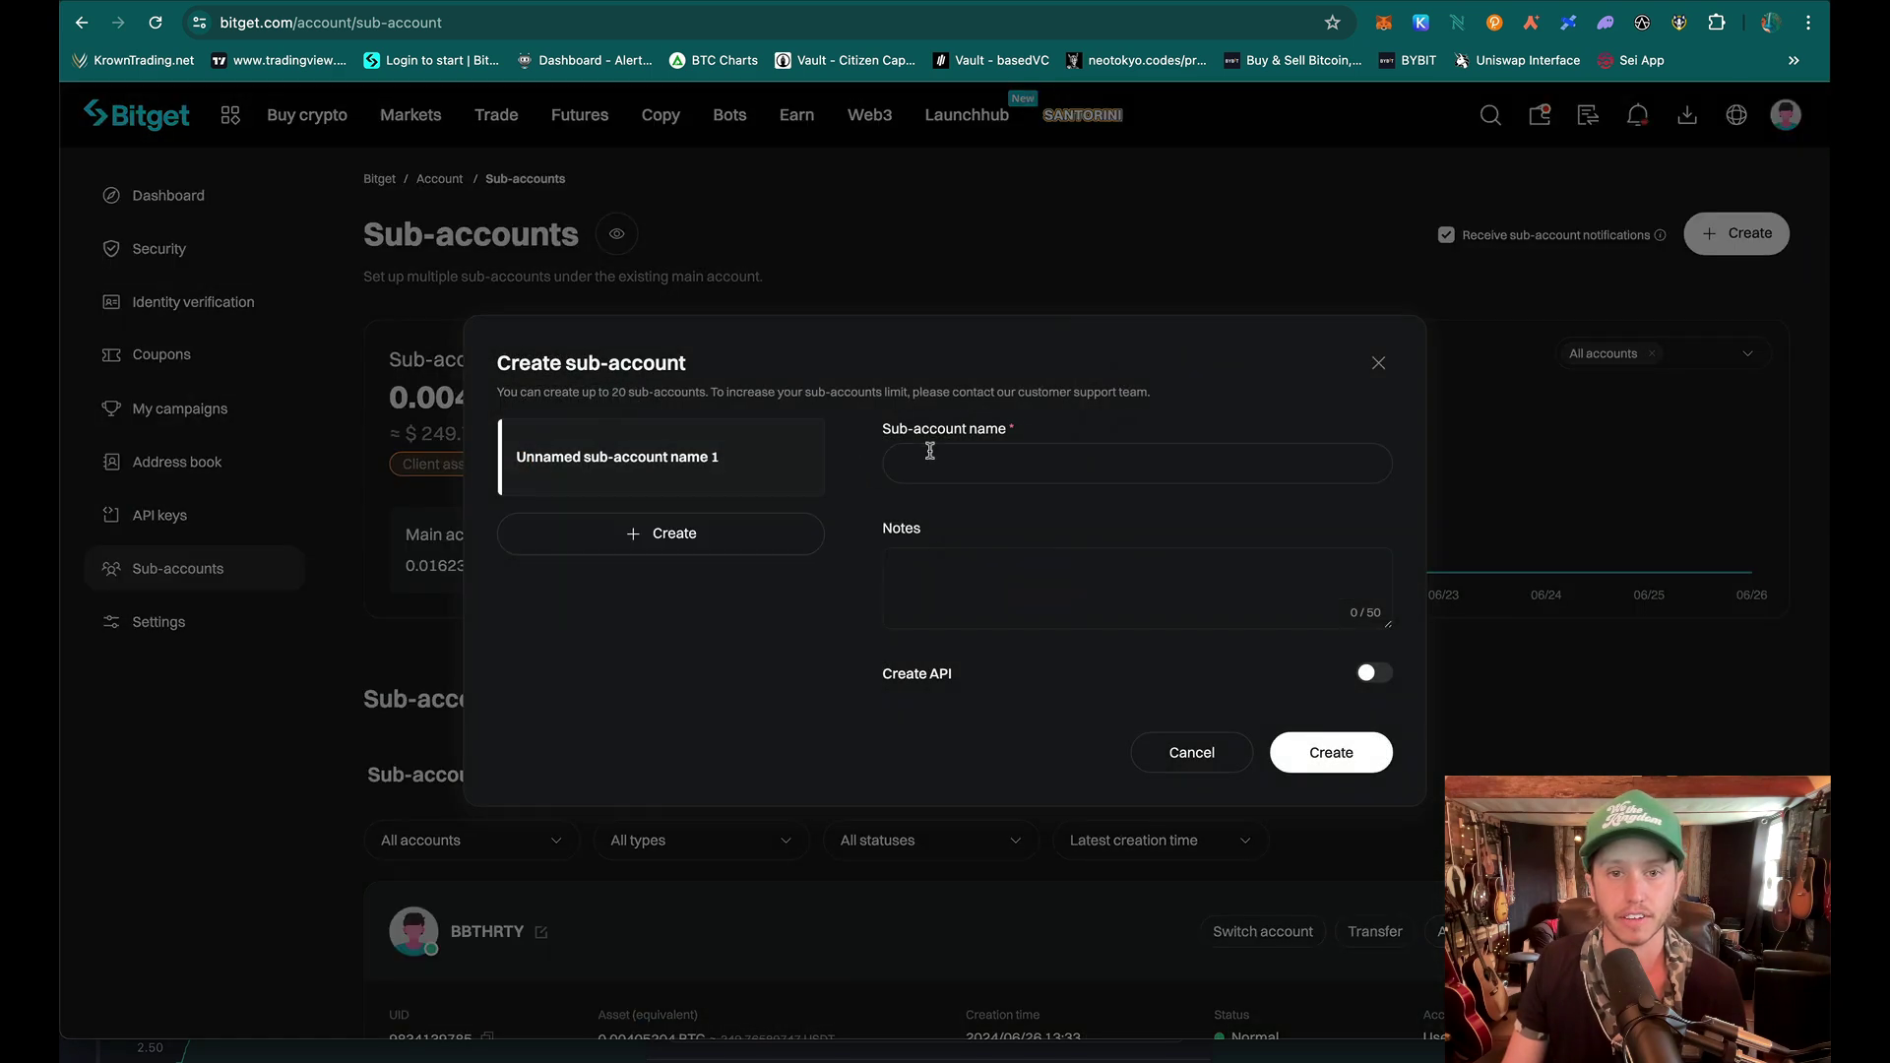
click(1003, 476)
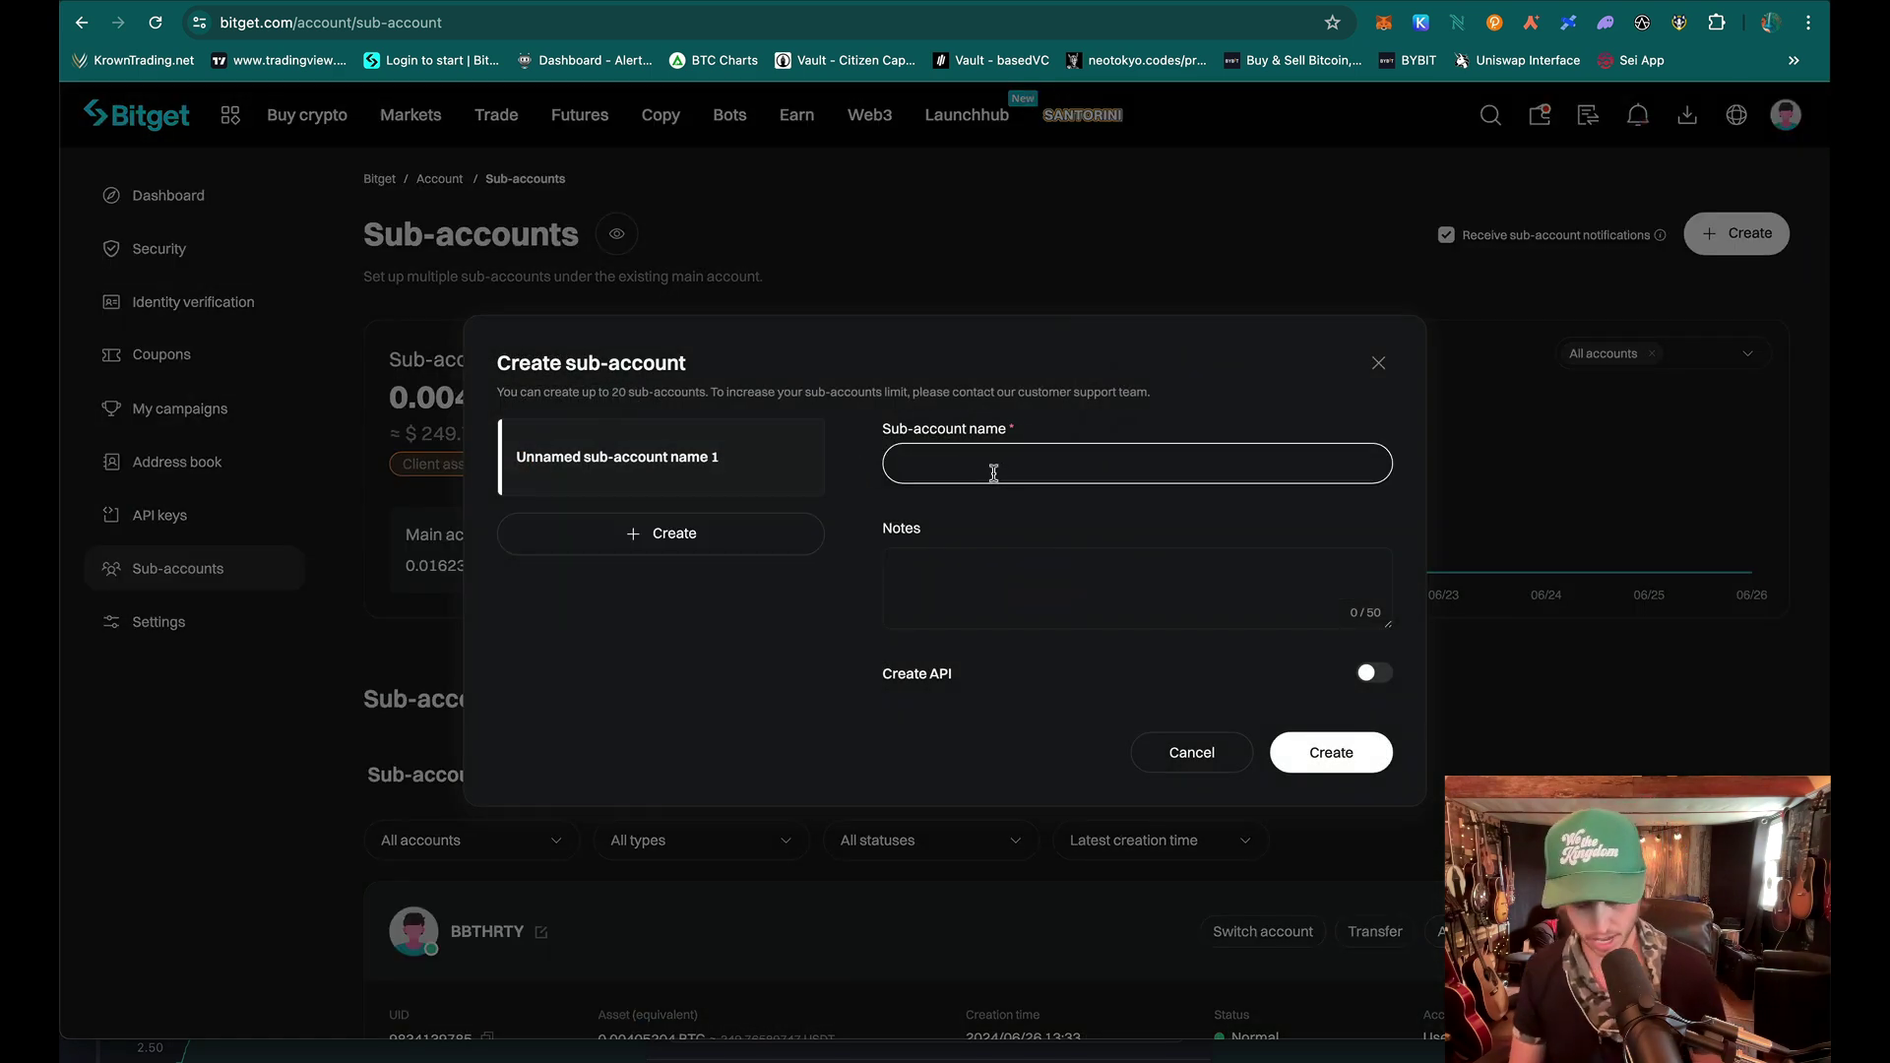
text(BTC)
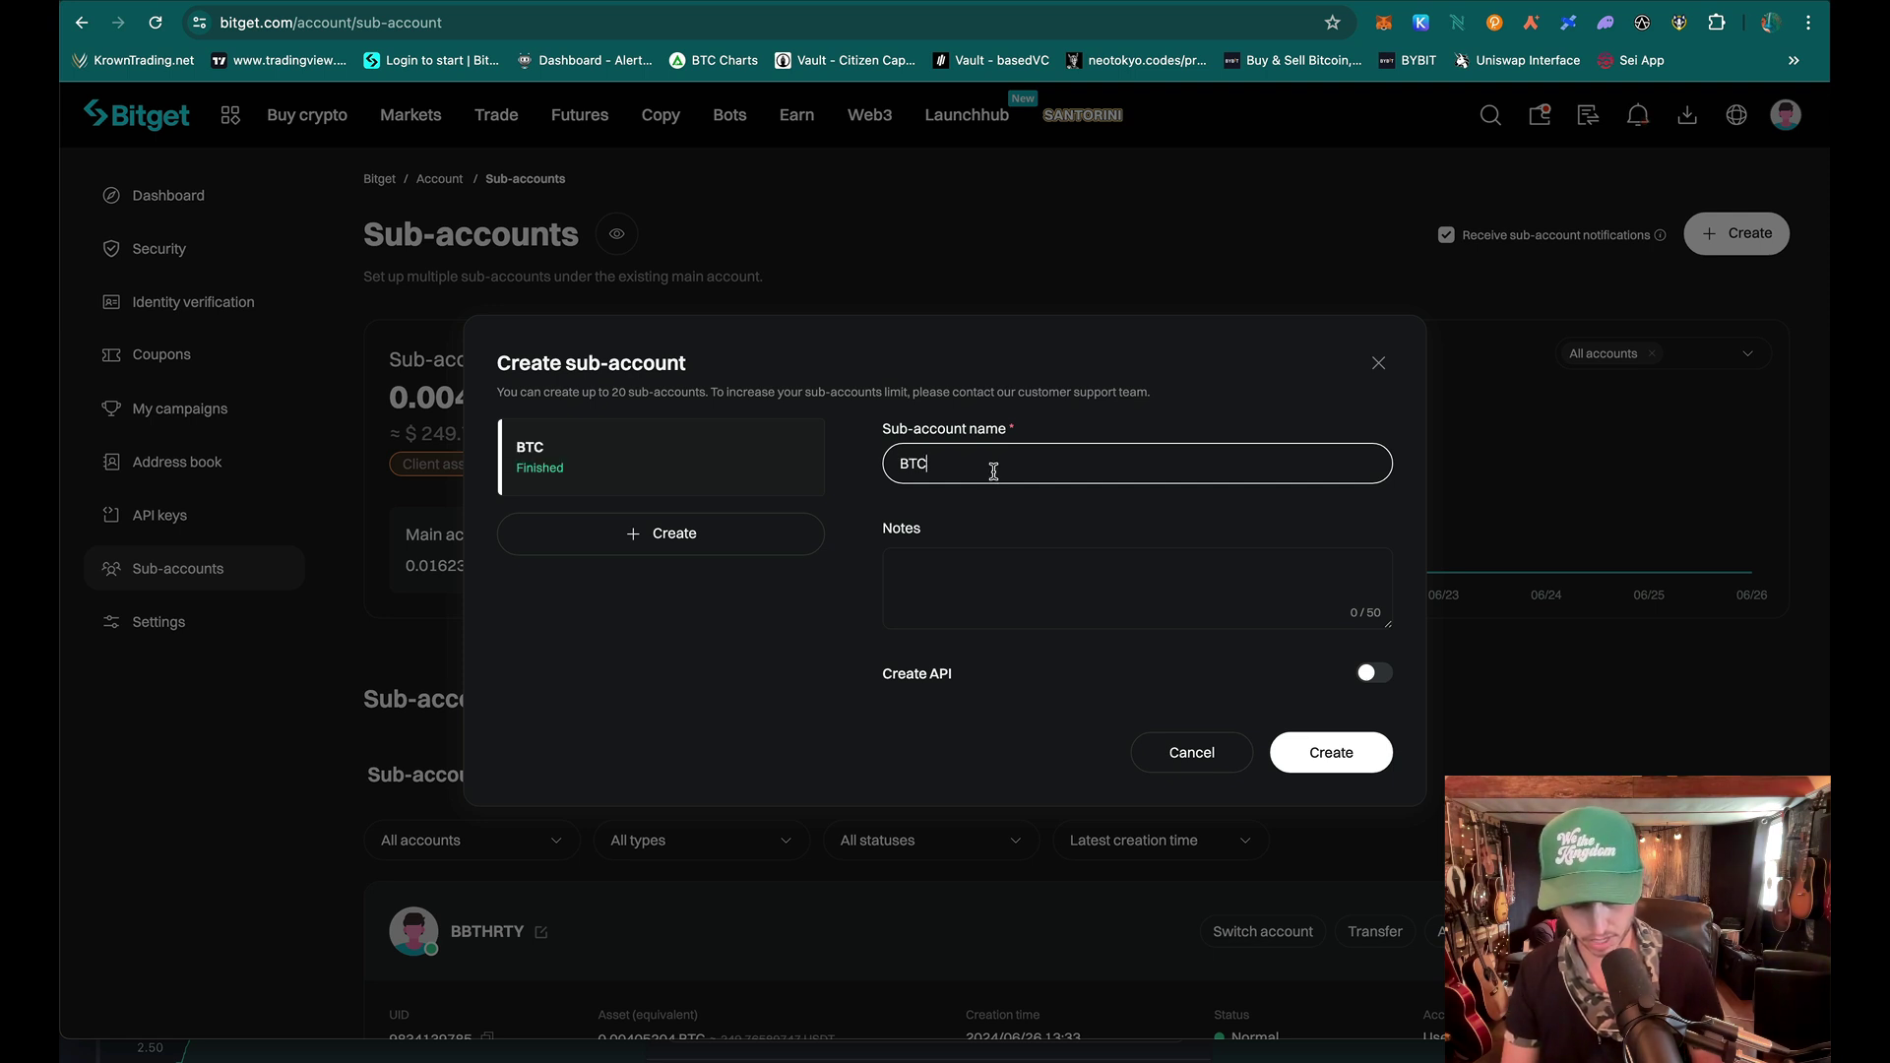
text(TEN)
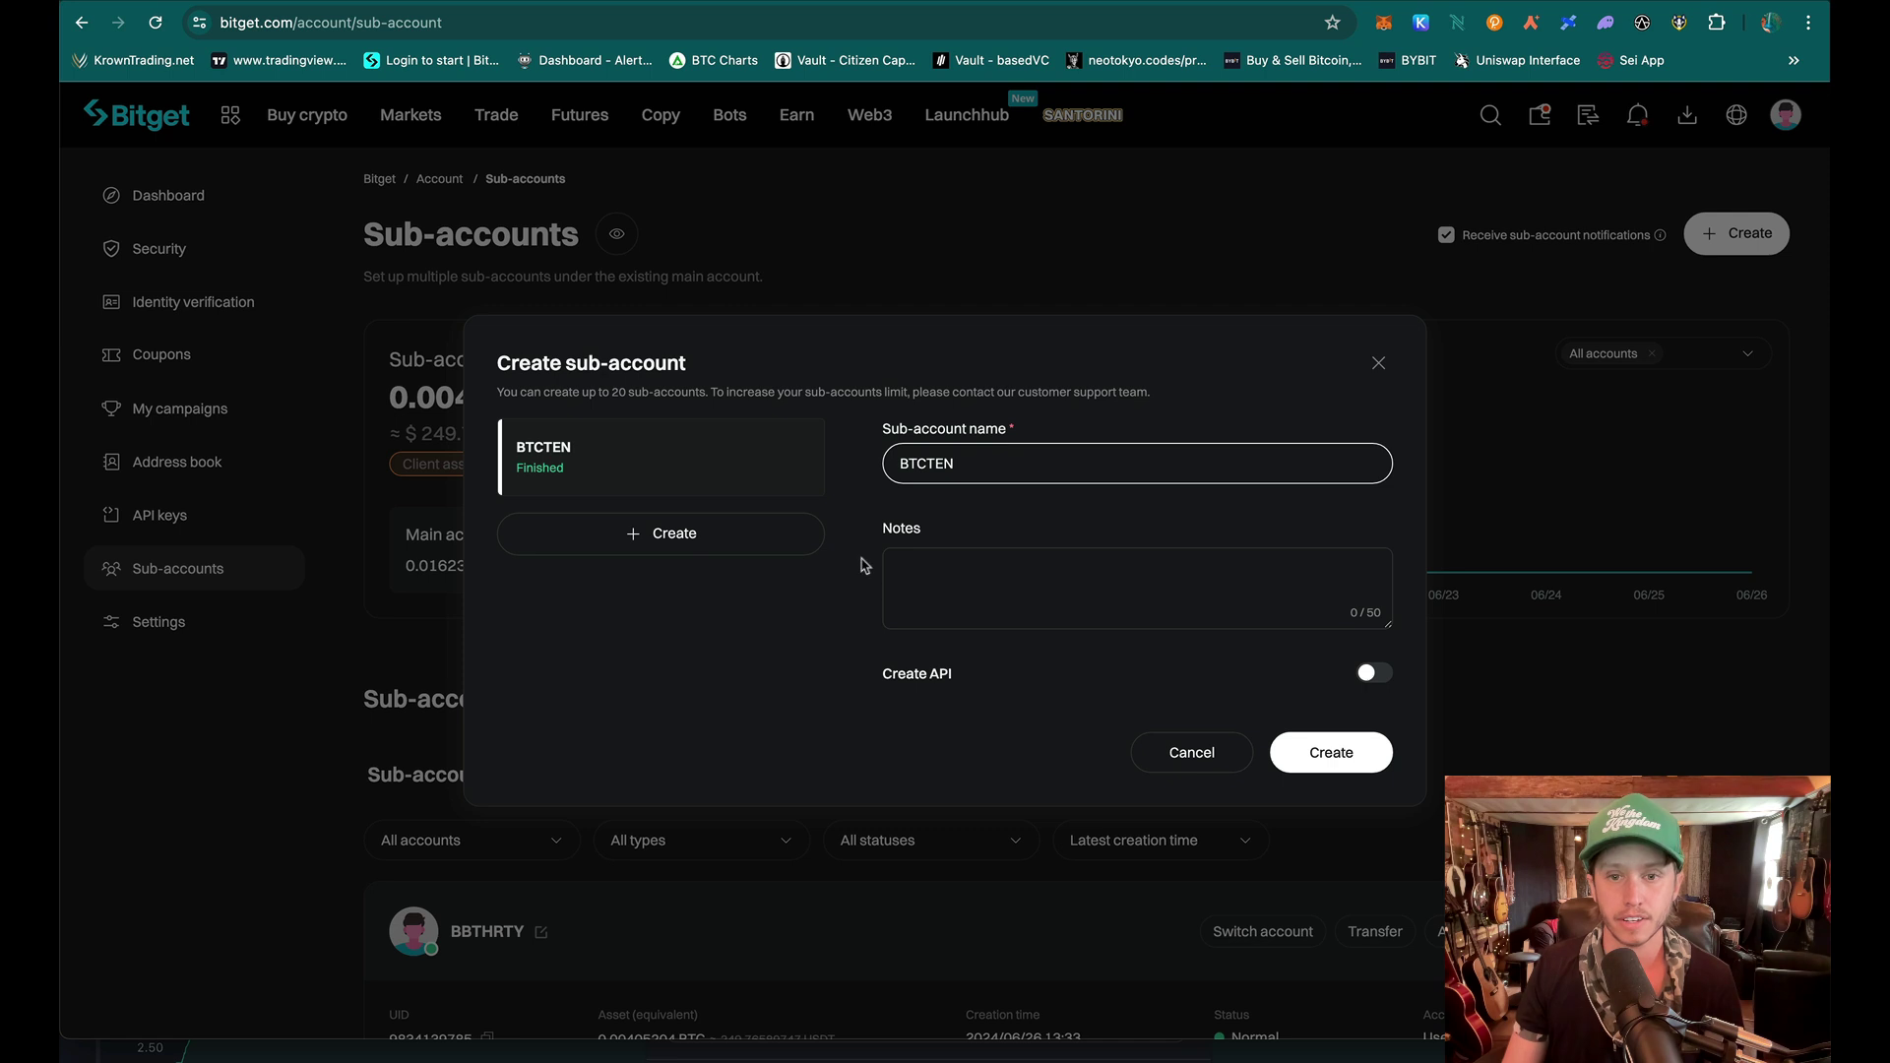
click(1371, 673)
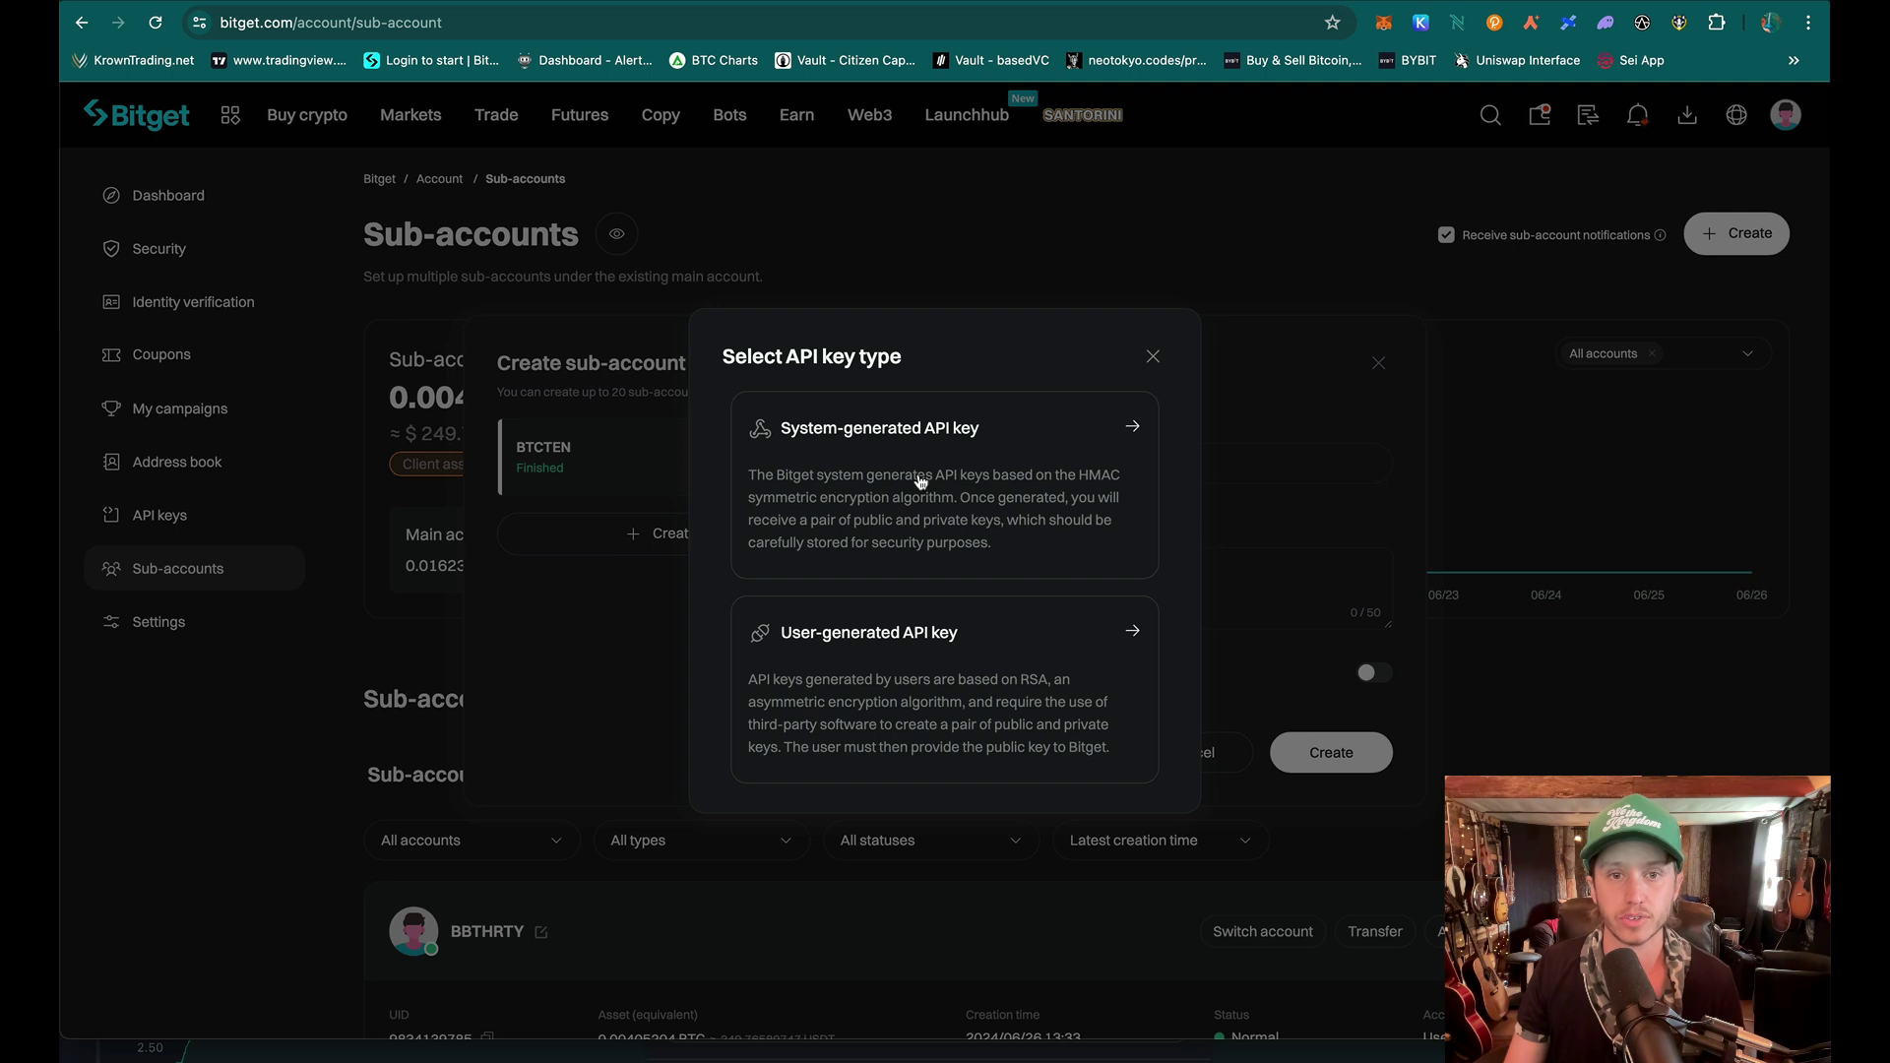
Choose a system-generated API key with the note BTCTEN and enter the API passphrase
click(921, 479)
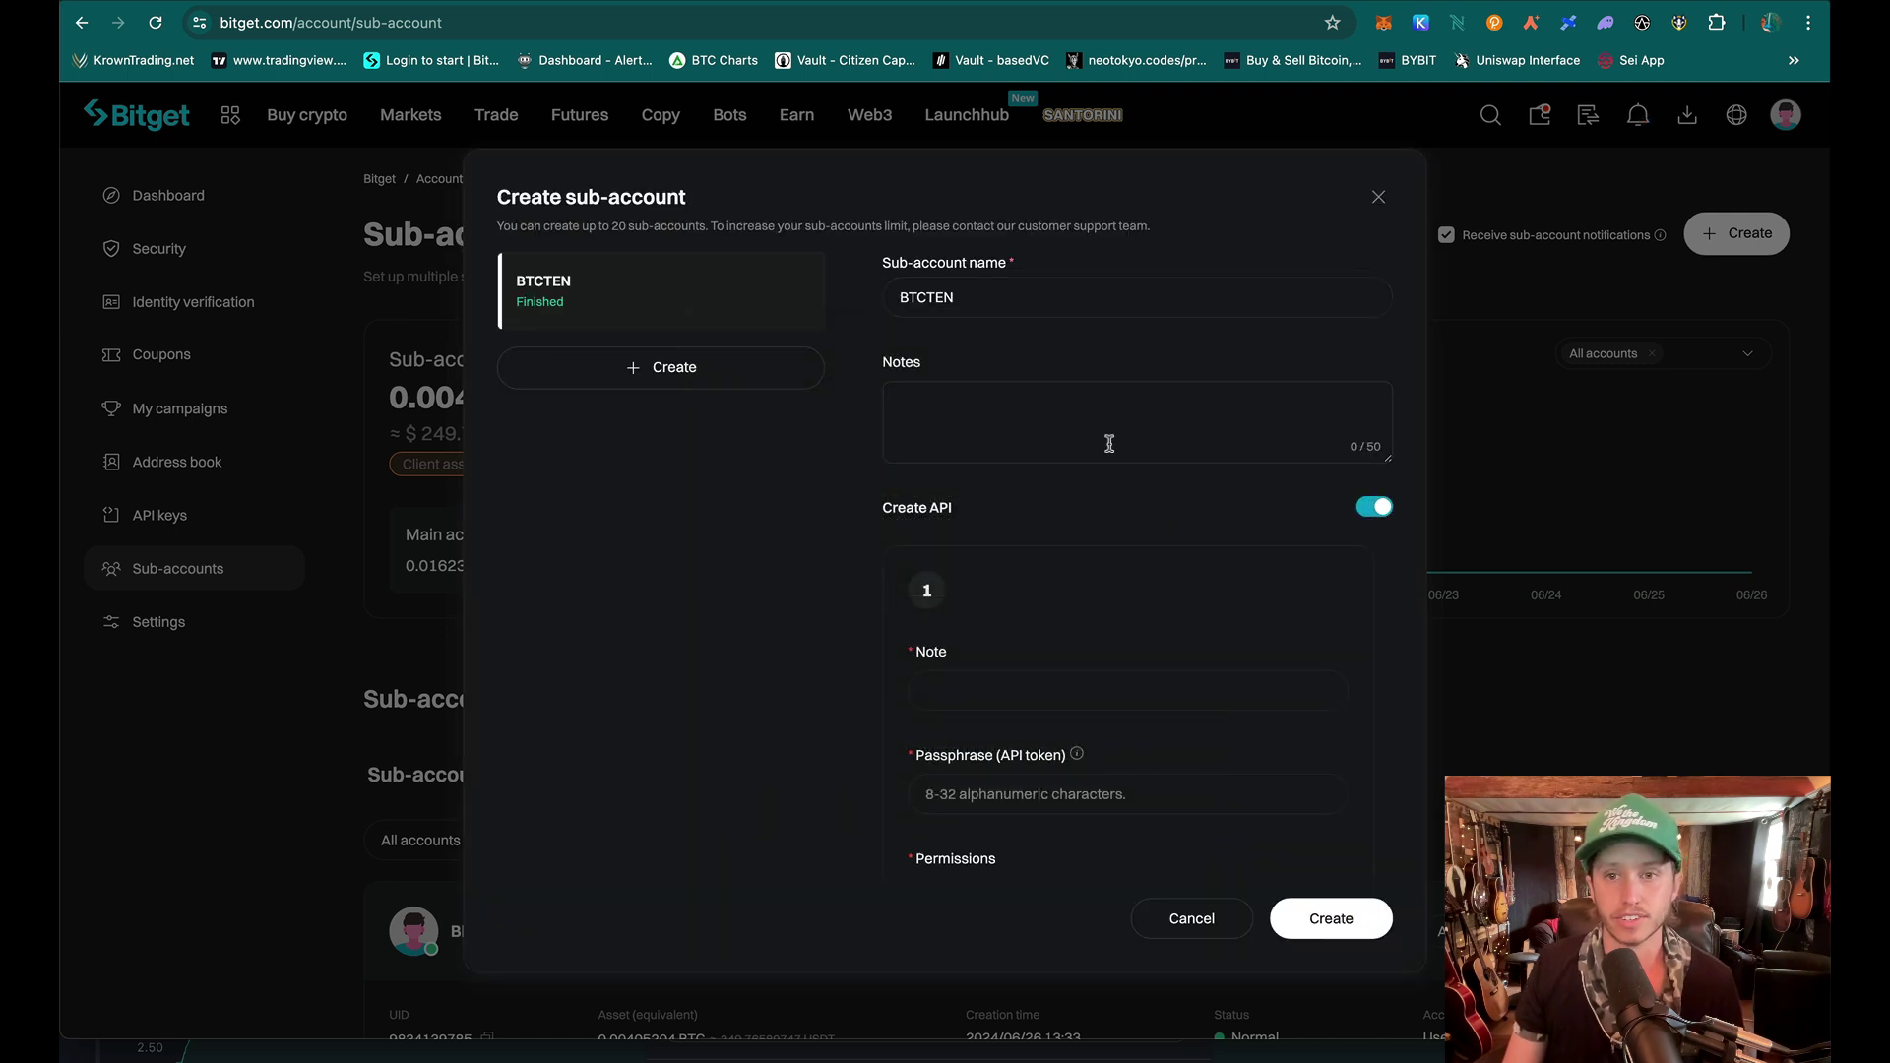
scroll(1087, 576, down, 2)
scroll(1064, 577, down, 1)
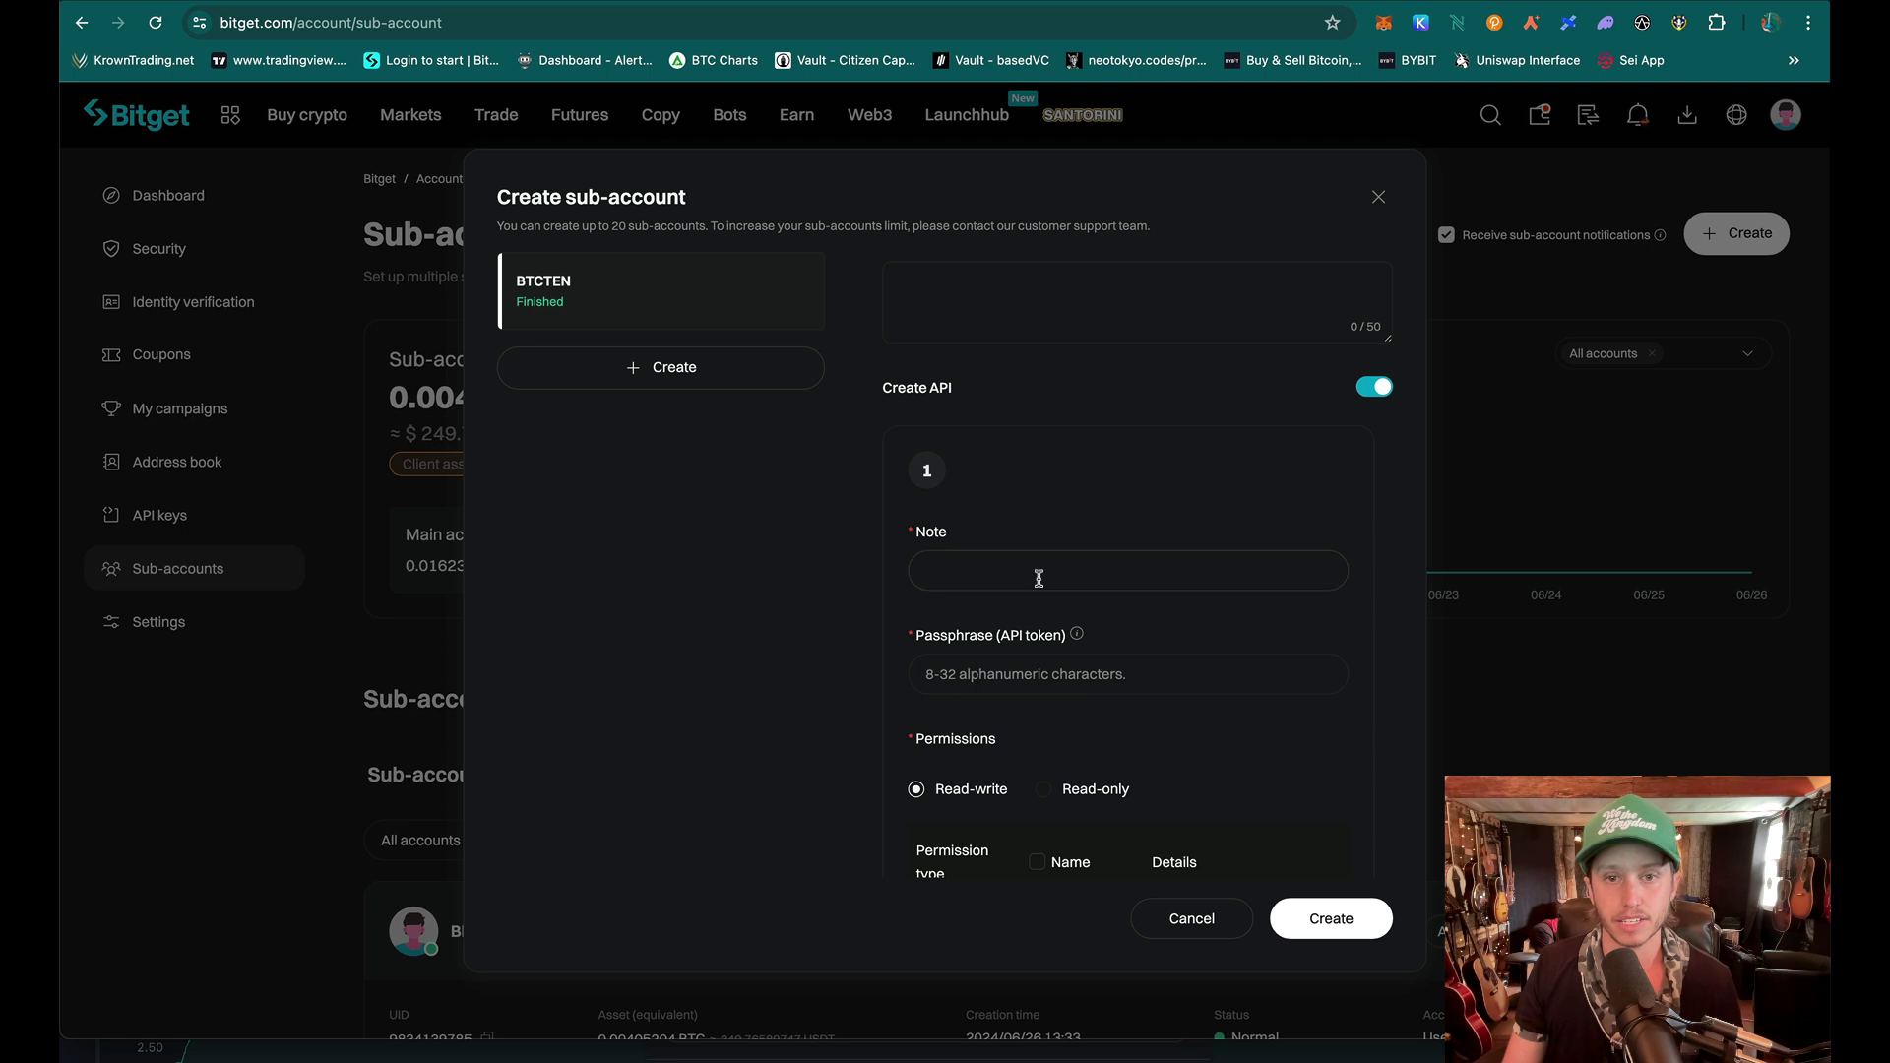
click(1038, 578)
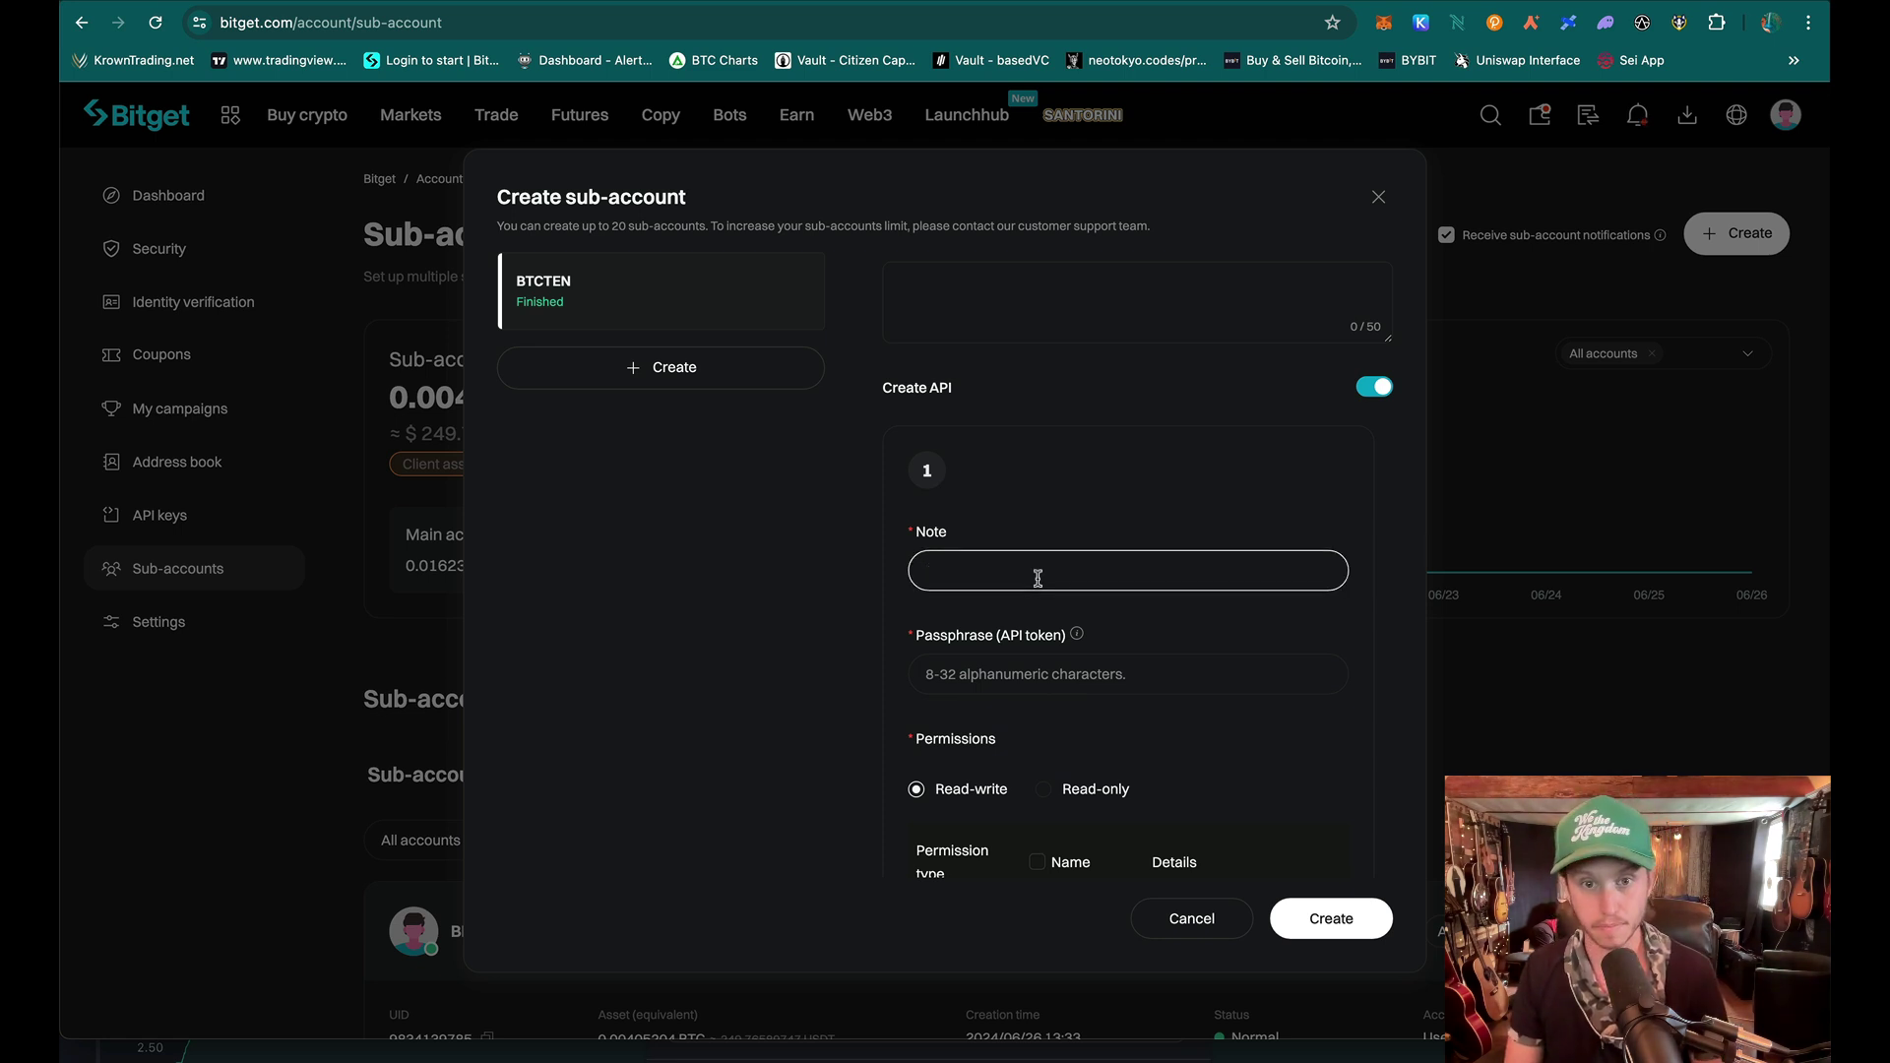
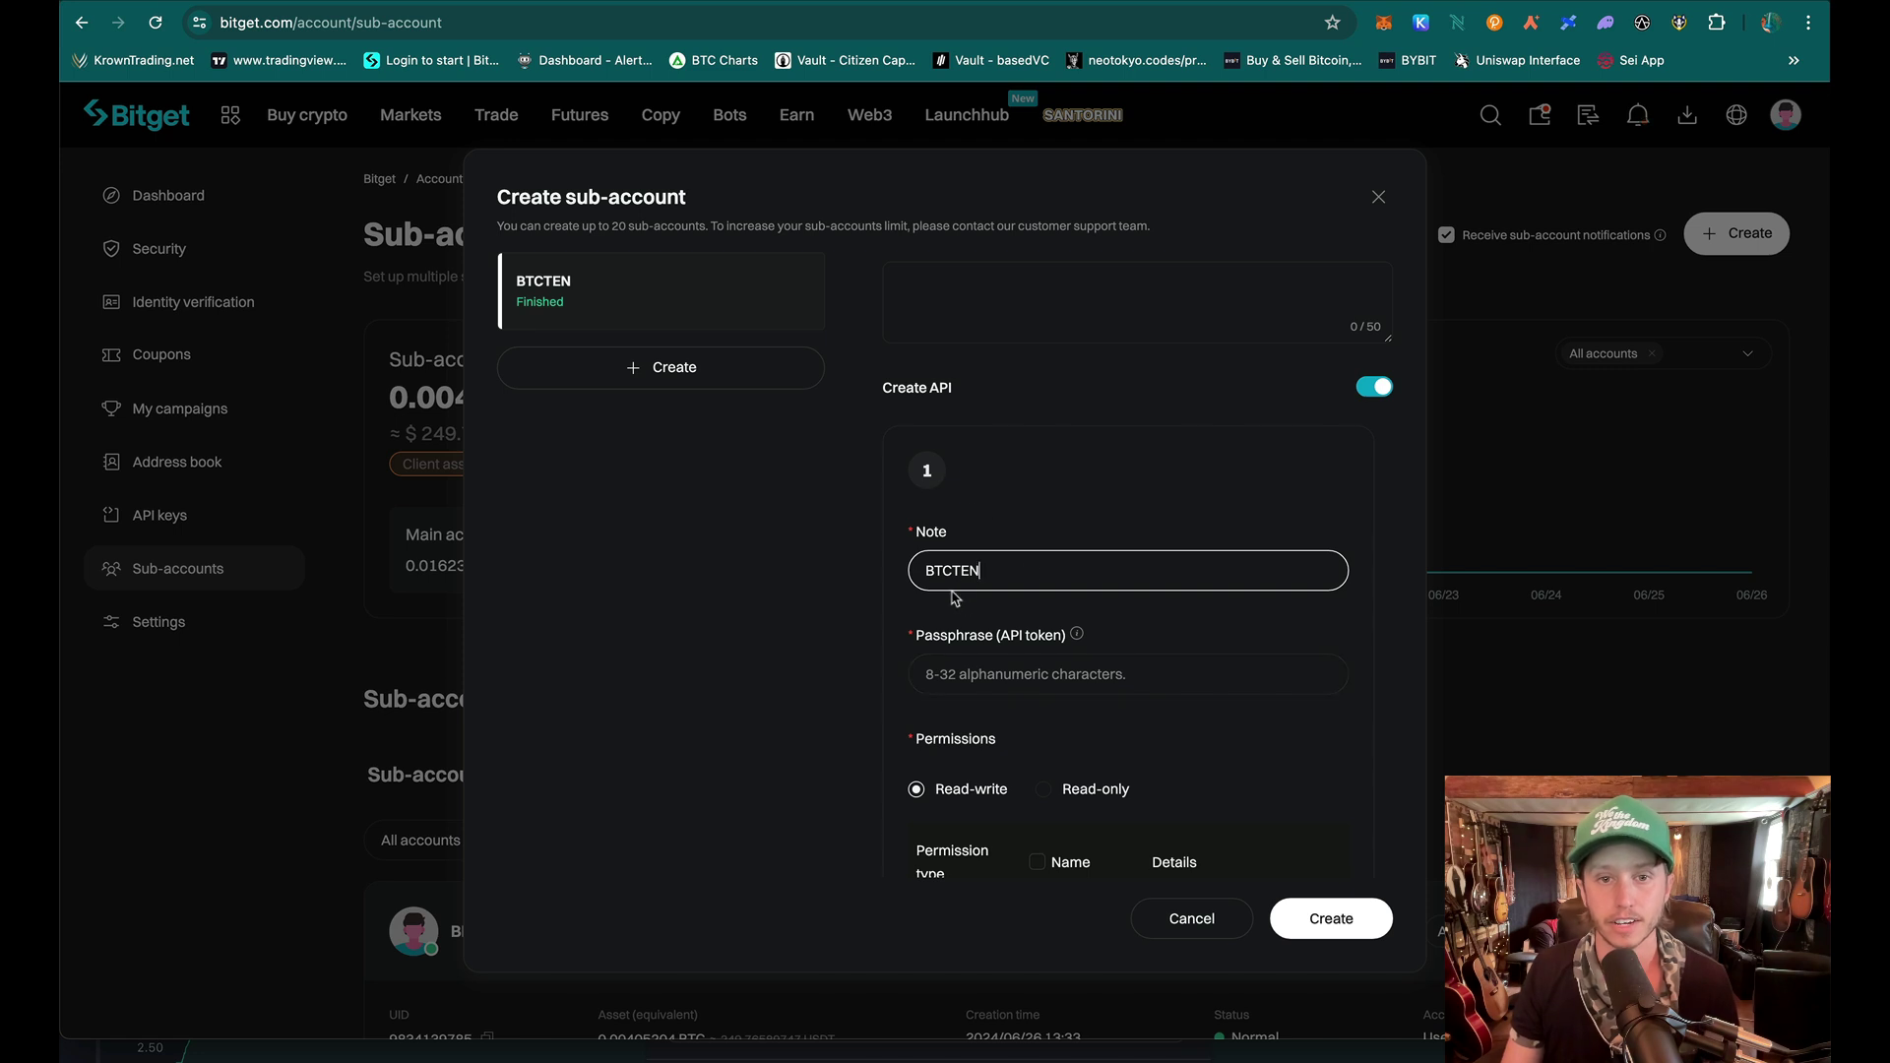
scroll(974, 701, down, 1)
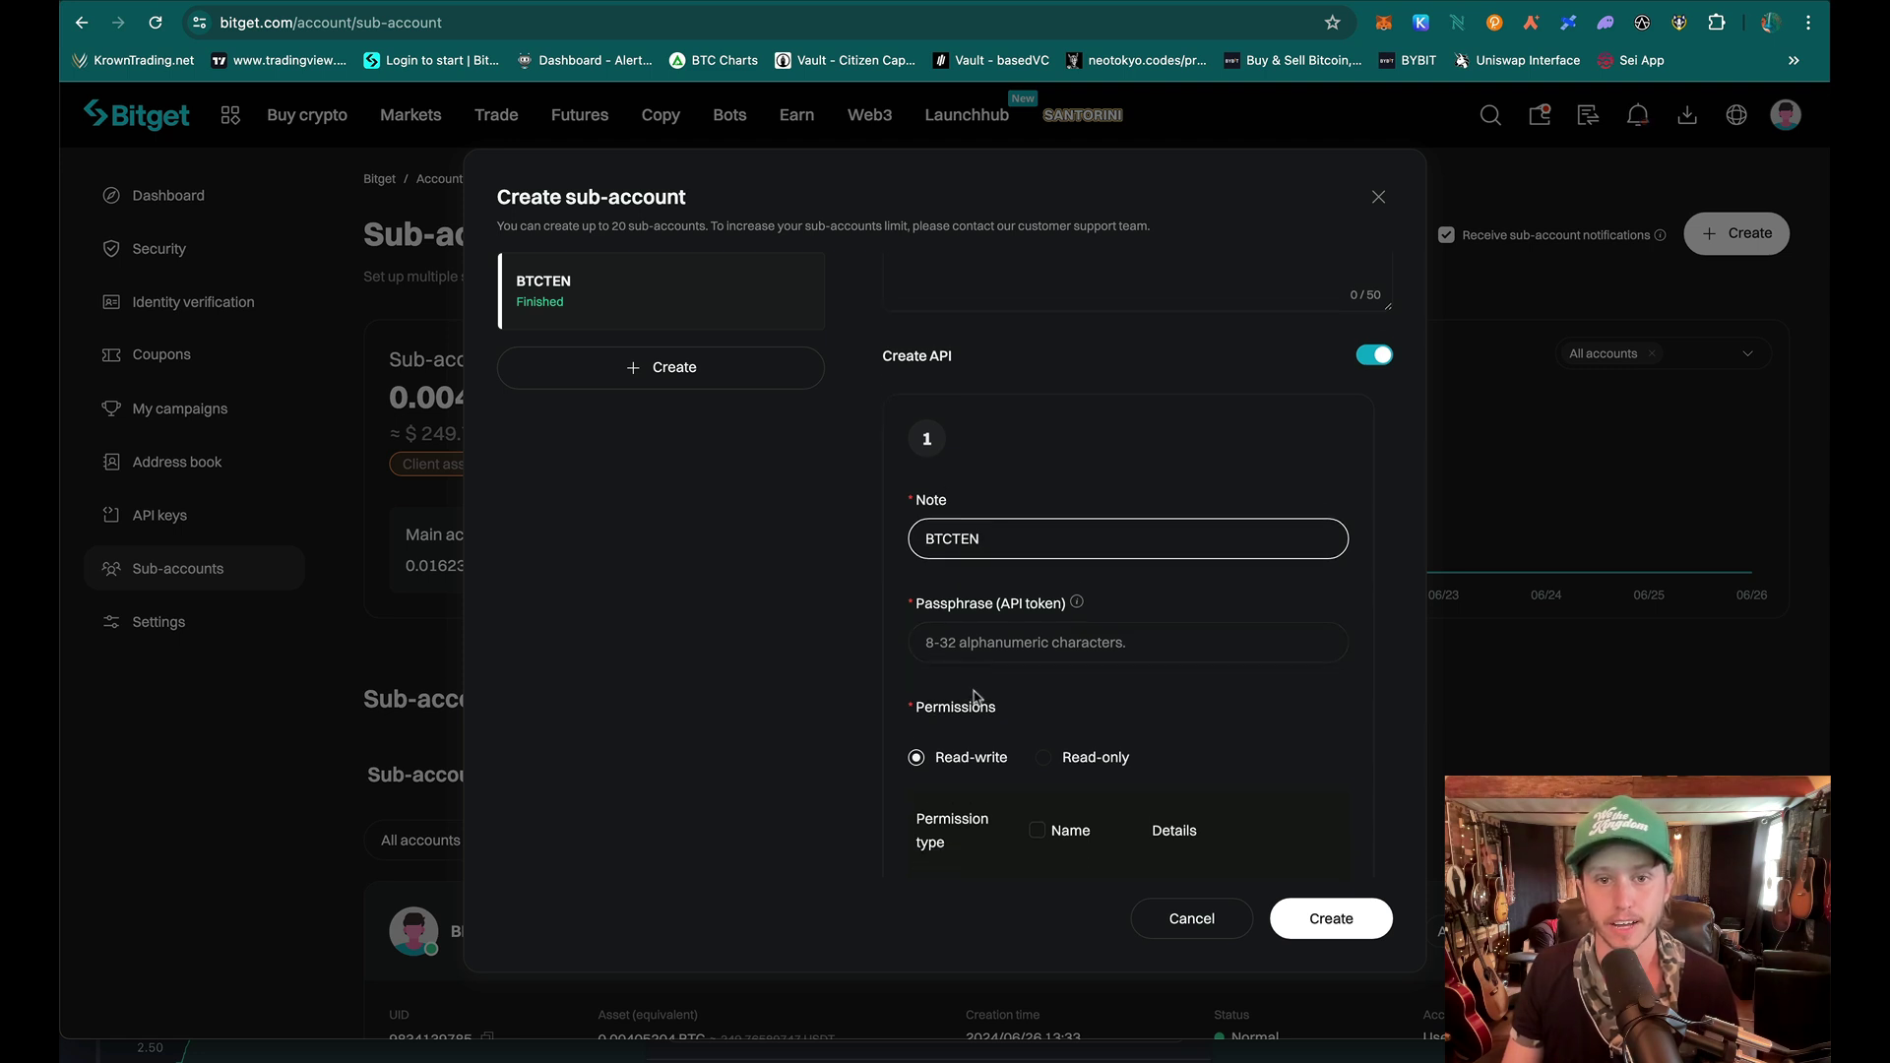
click(986, 631)
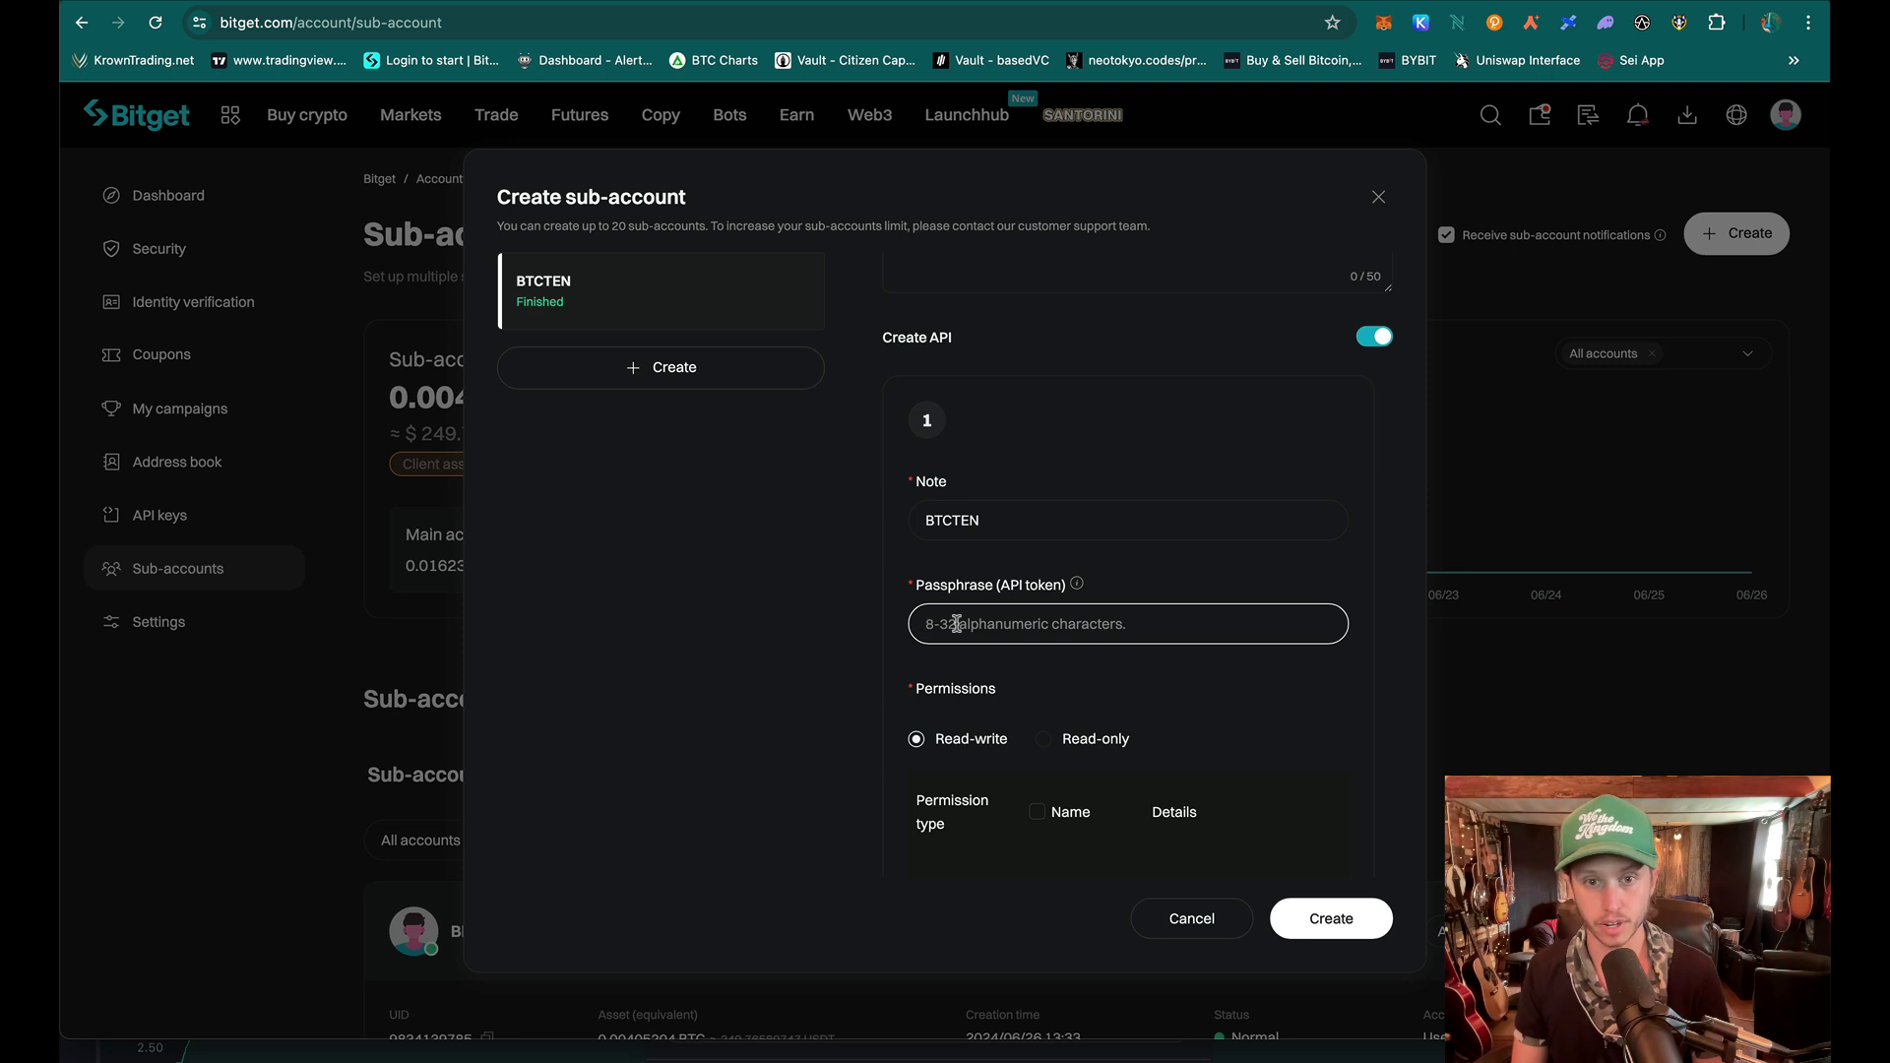
click(956, 624)
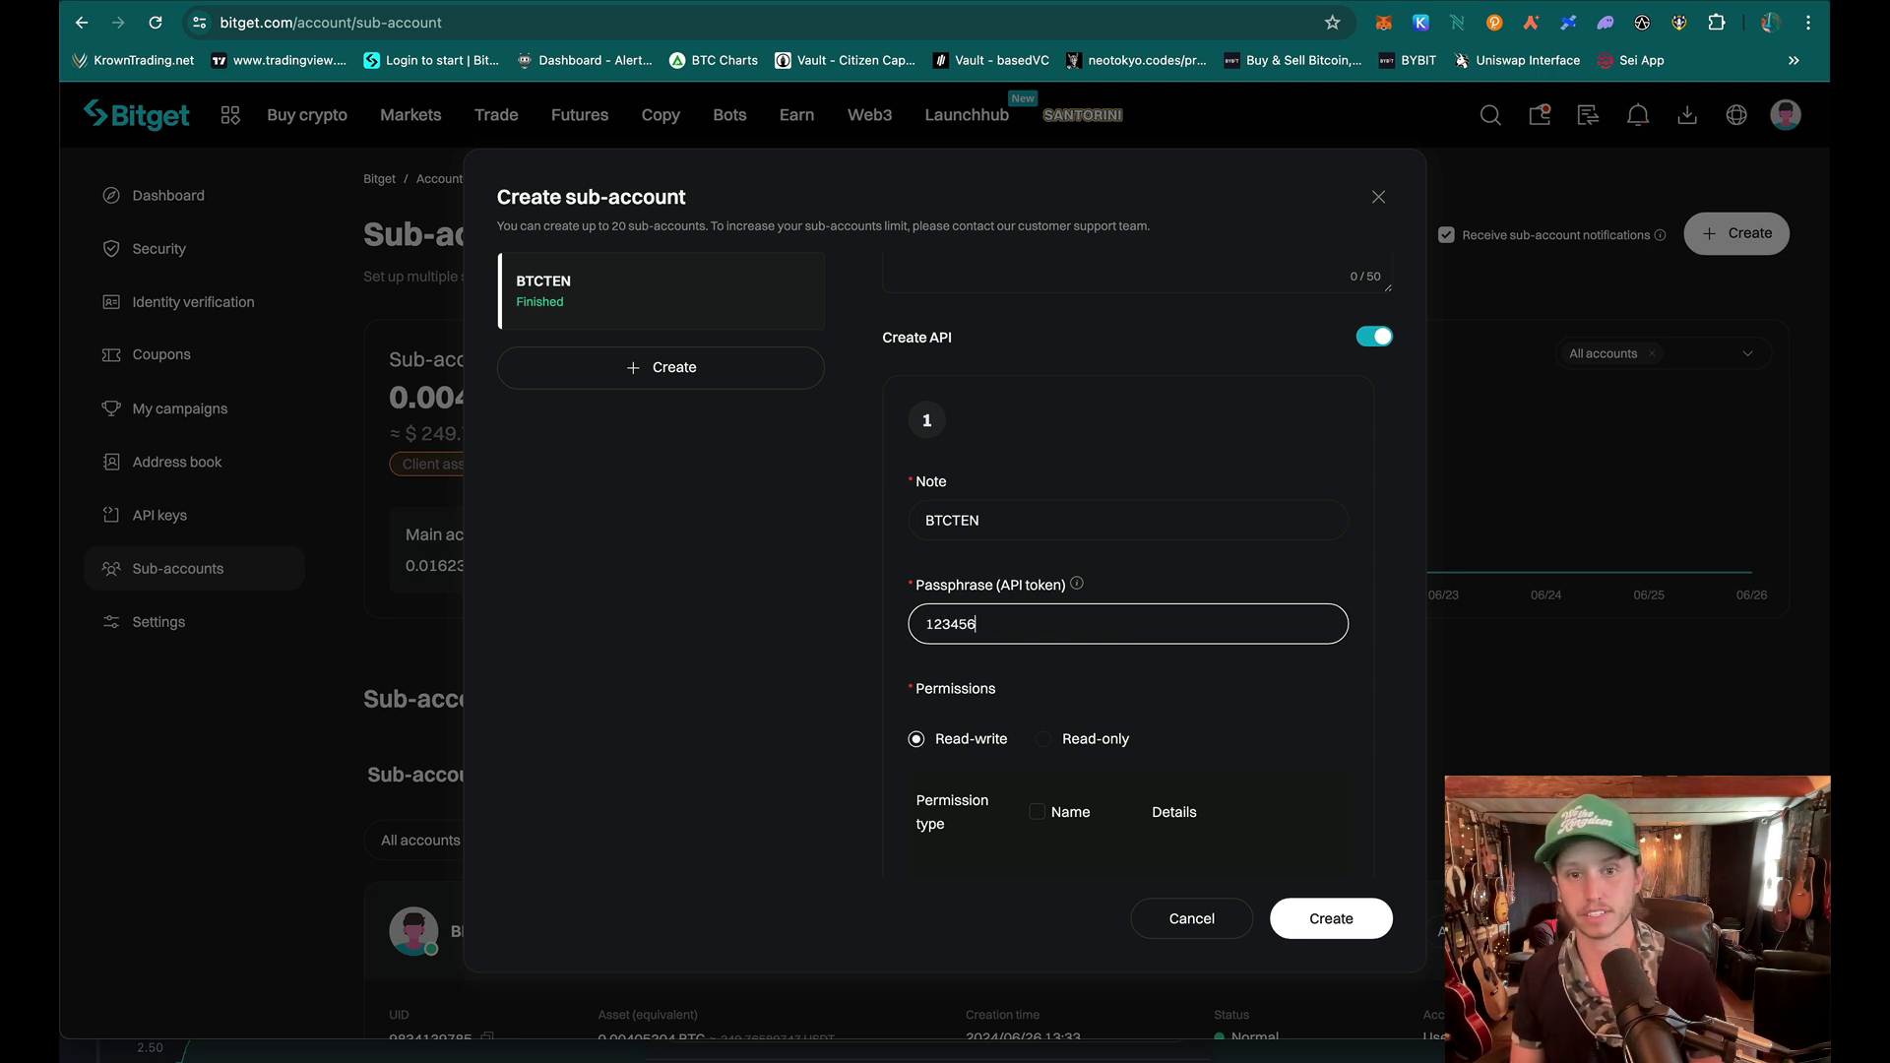
Keep read-write permission and tick Futures Orders, Futures Holdings and Margin Trade for the API key
click(956, 746)
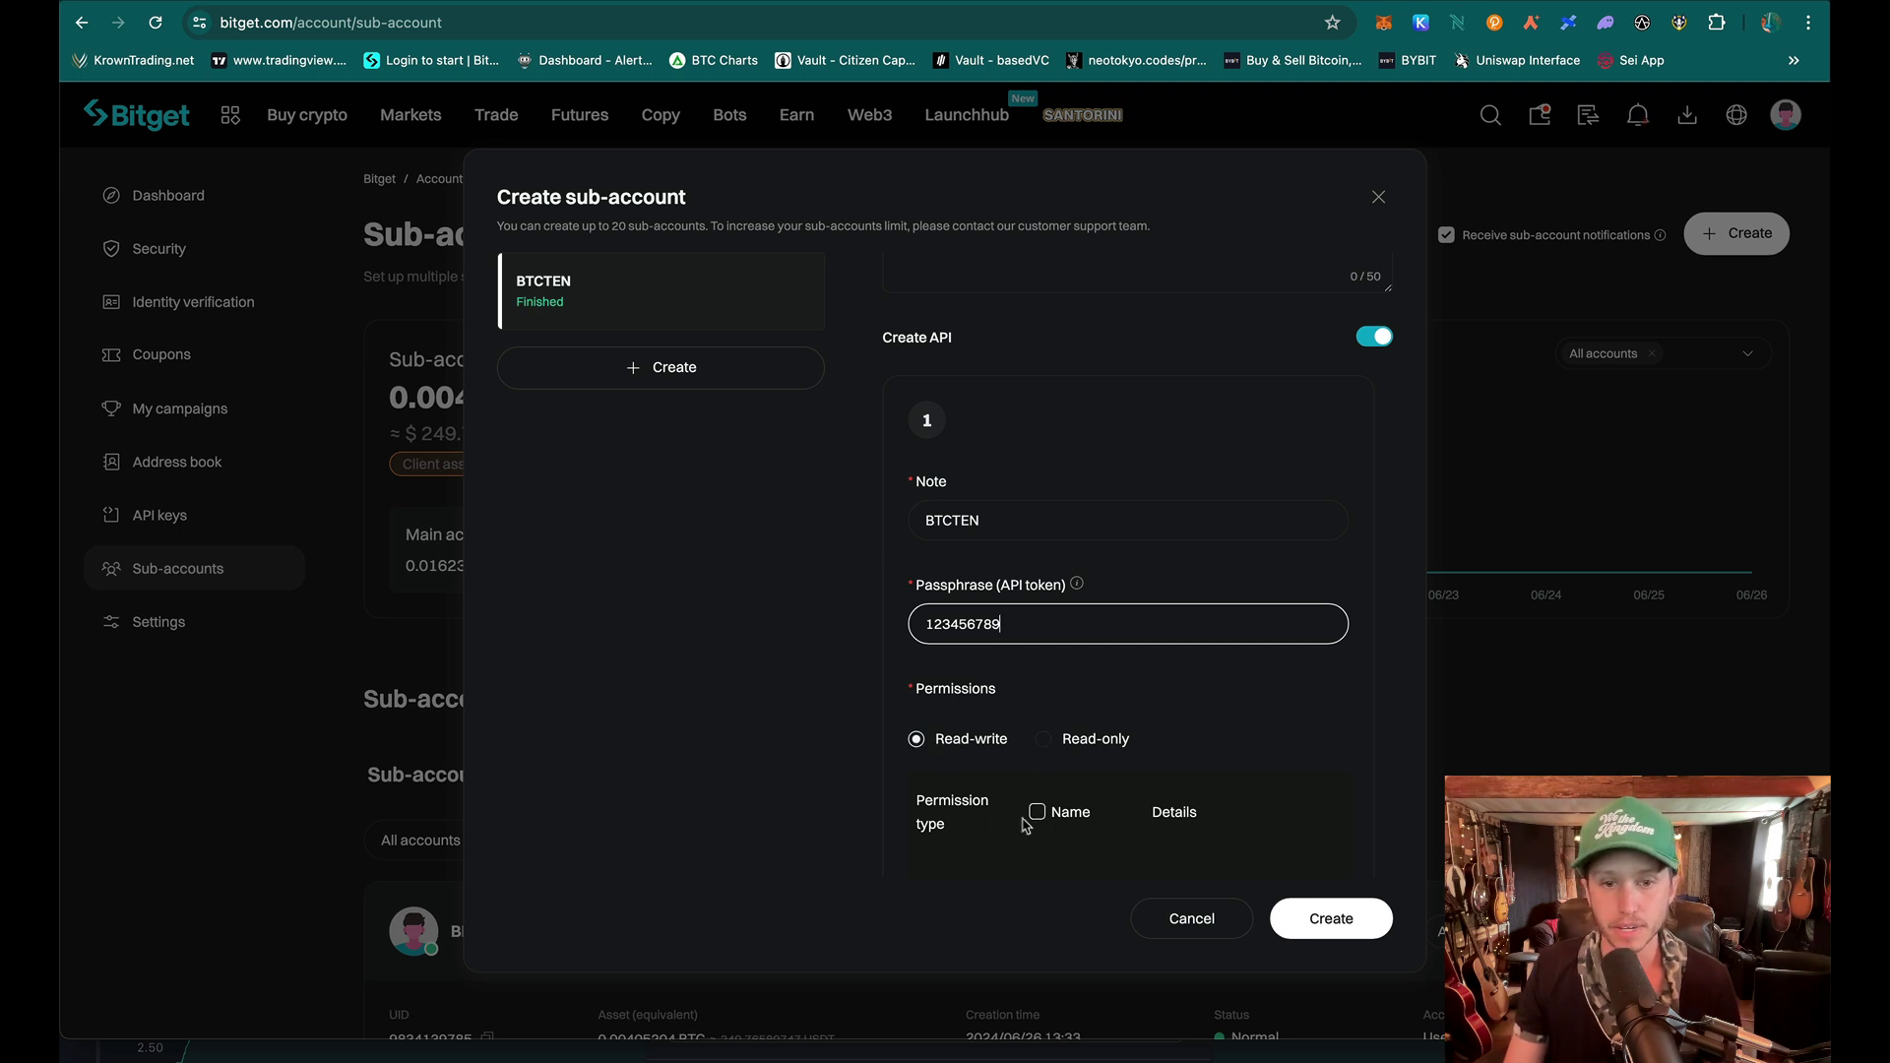
scroll(1024, 817, down, 3)
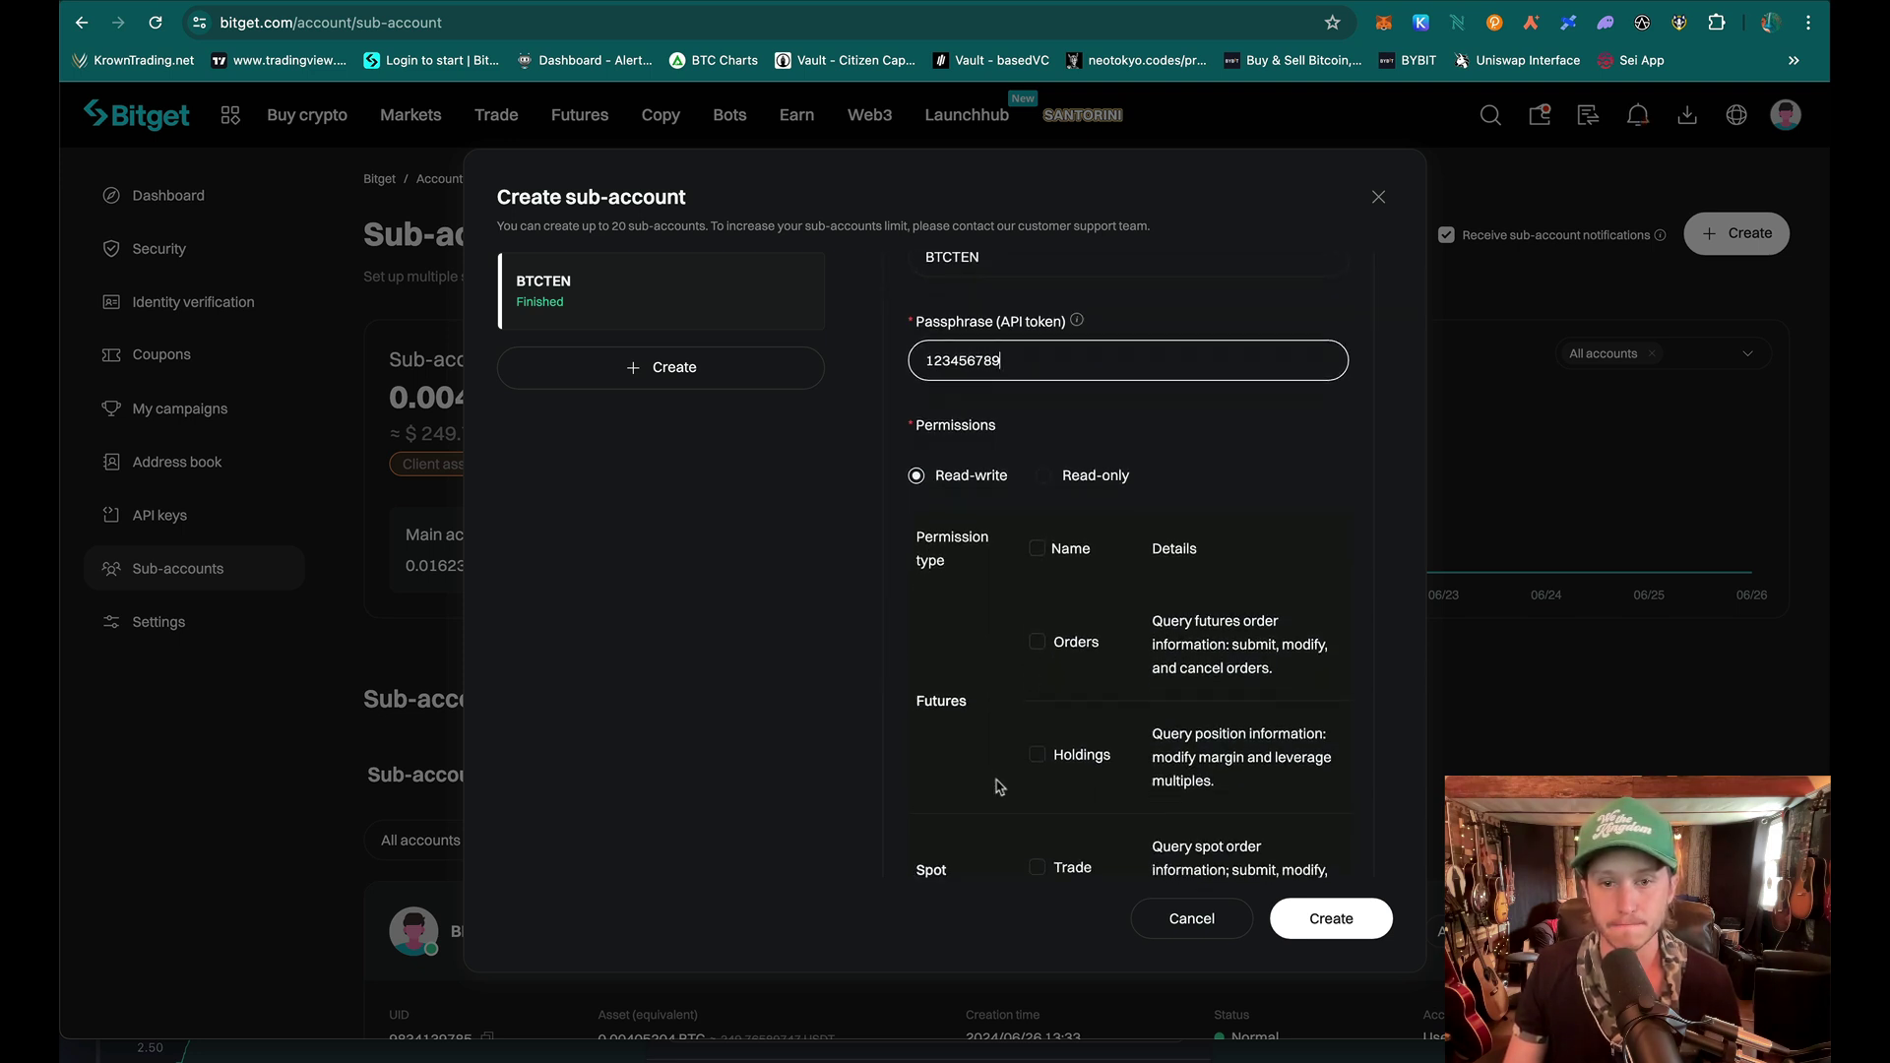
scroll(1034, 532, down, 2)
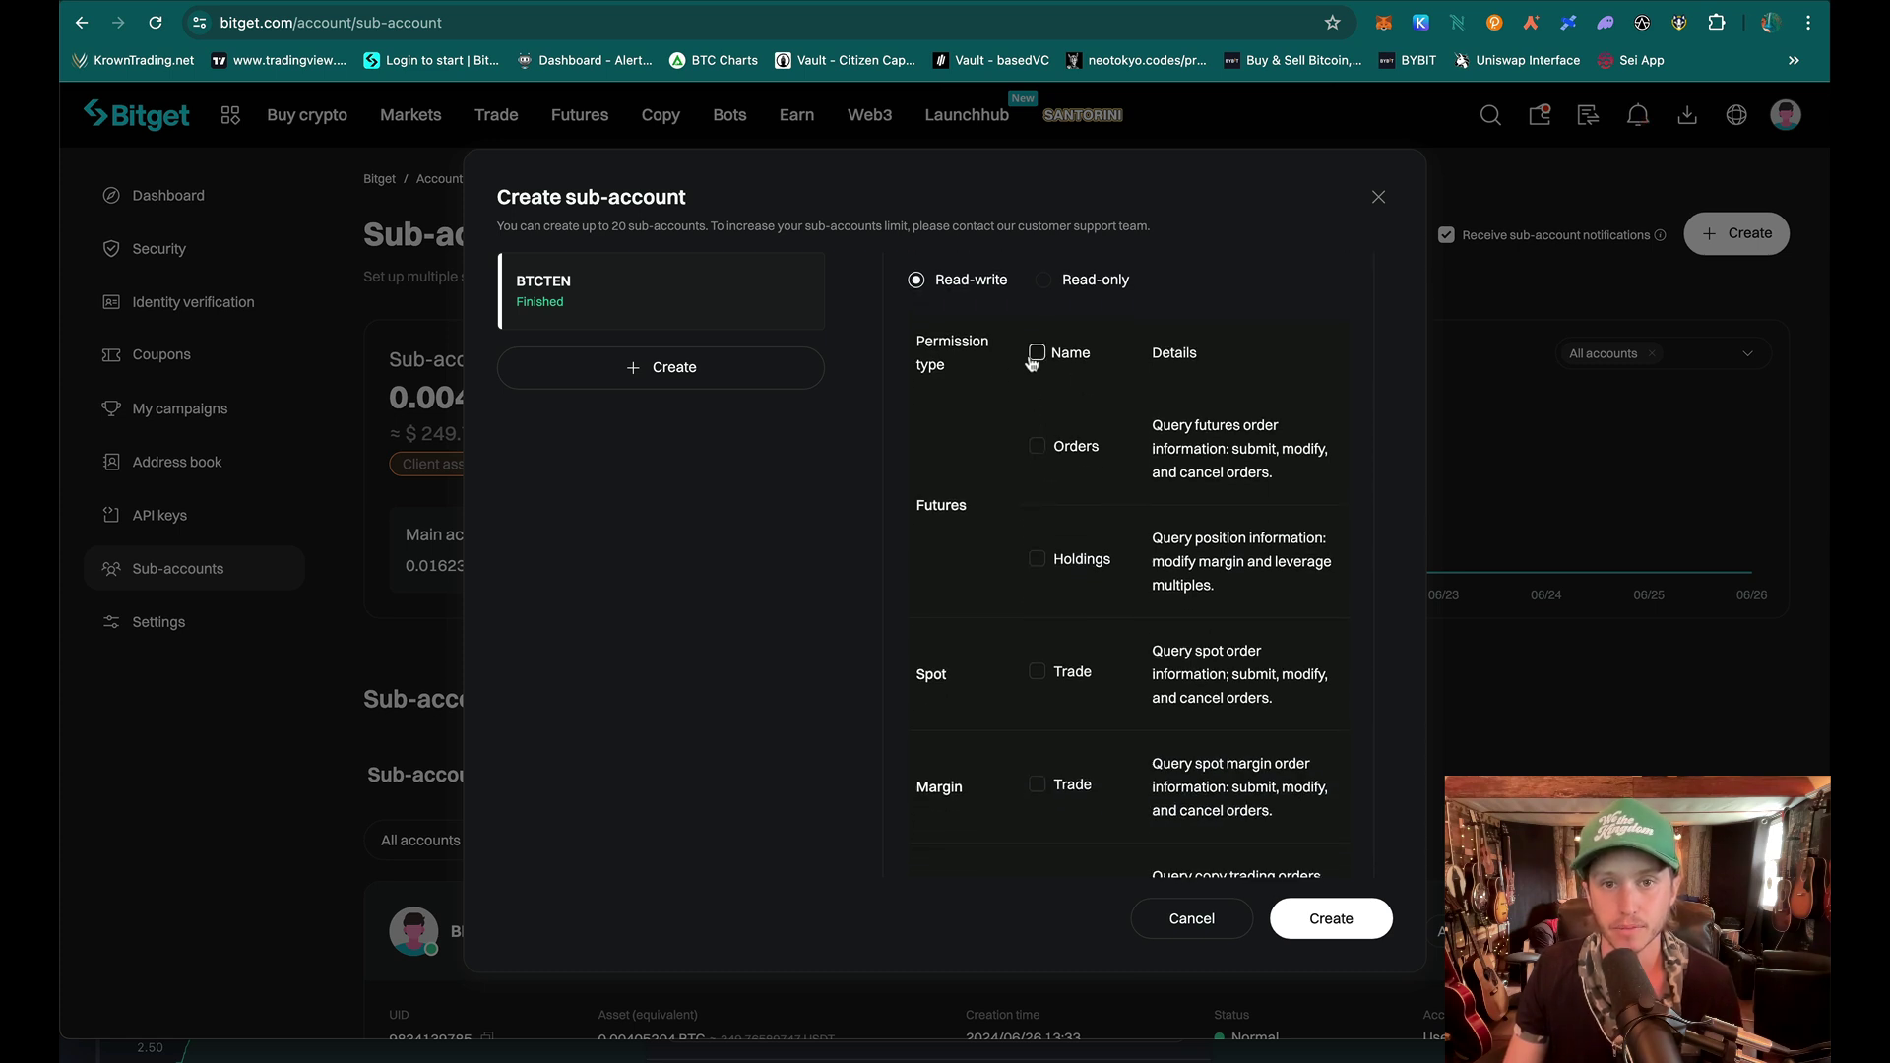
click(1039, 448)
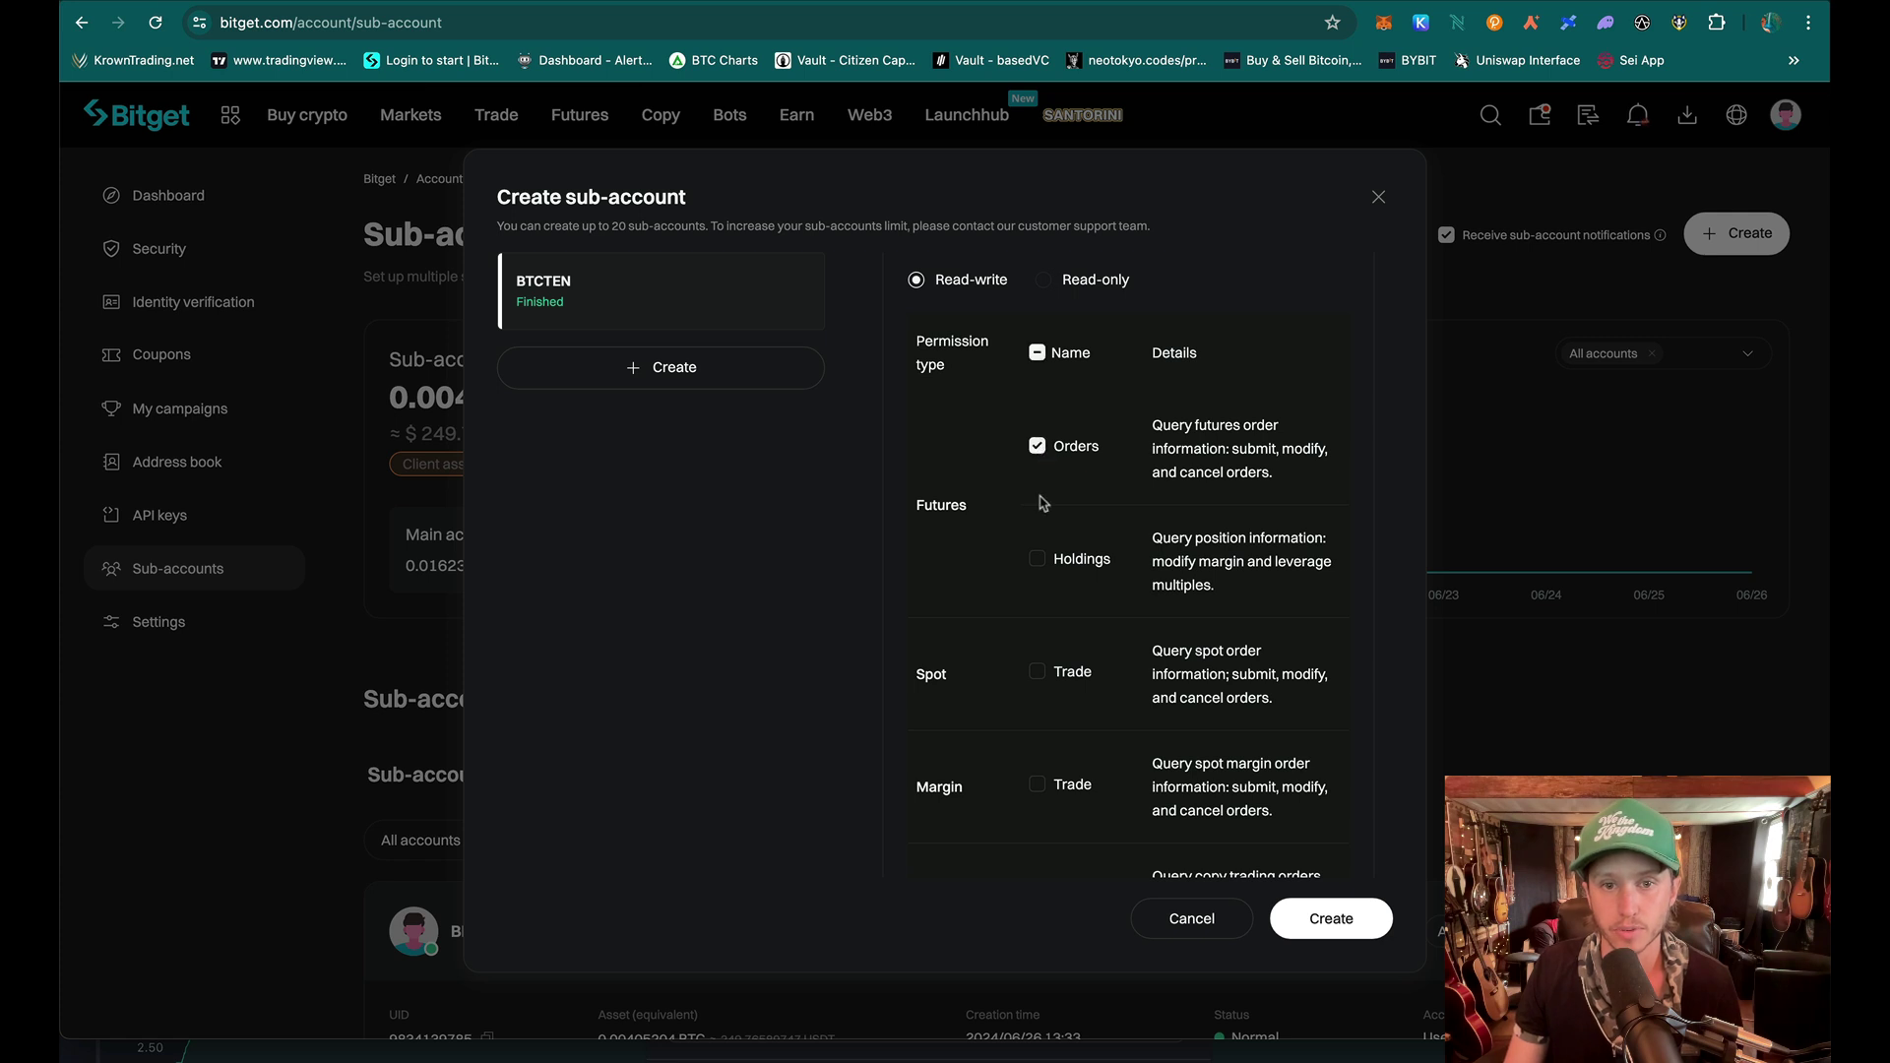
scroll(1042, 561, down, 2)
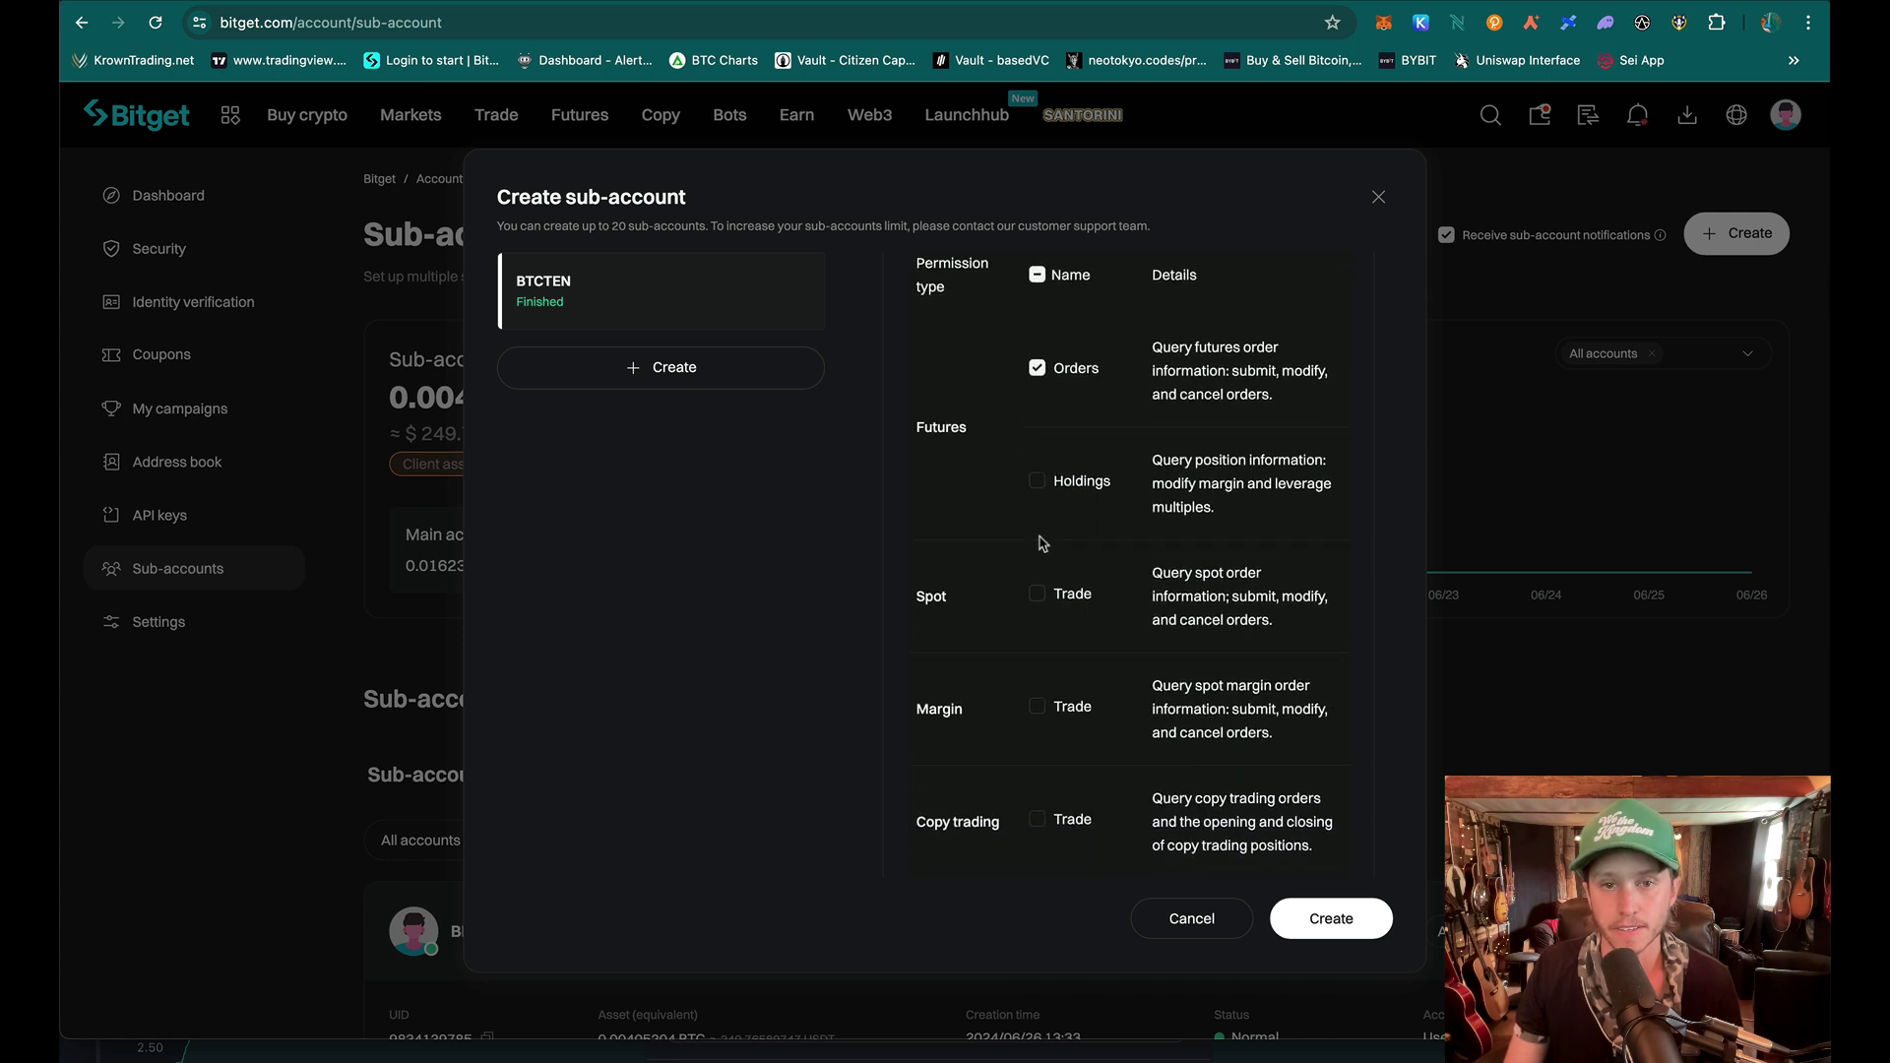
click(1036, 467)
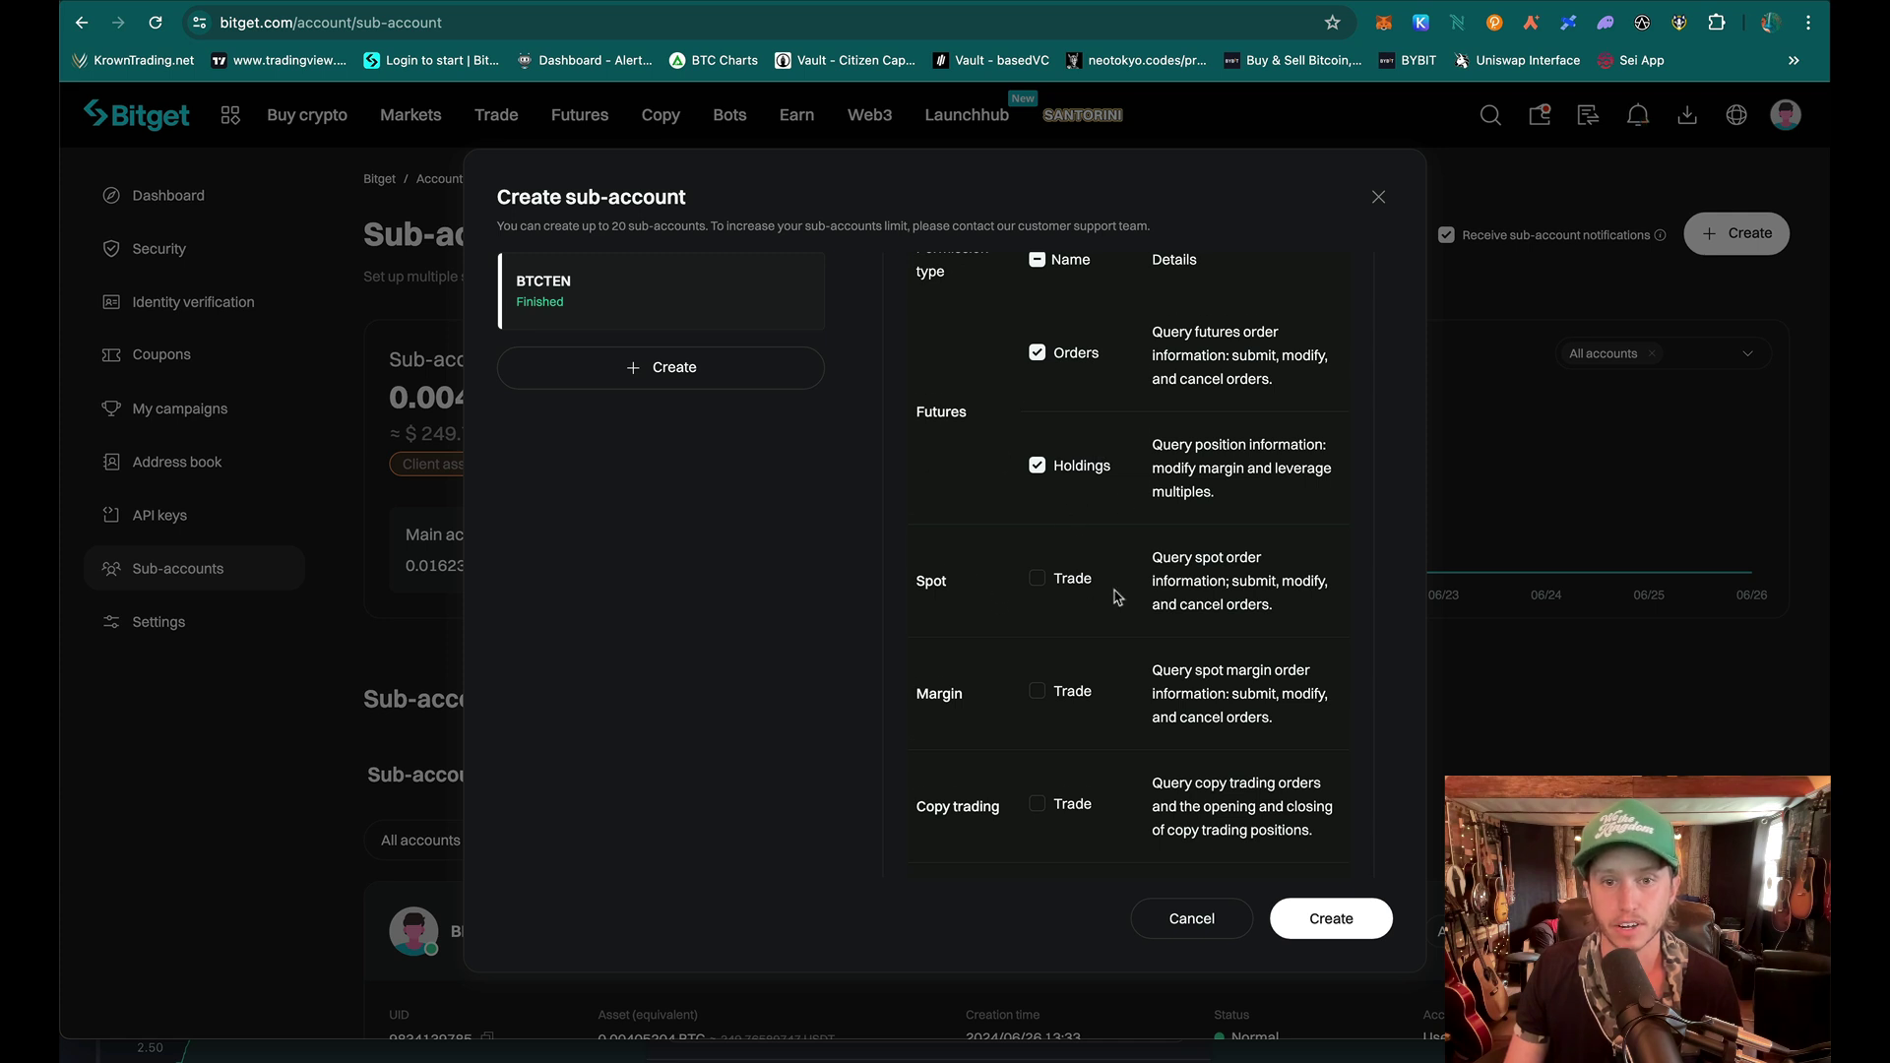
scroll(993, 579, down, 1)
scroll(1015, 605, down, 2)
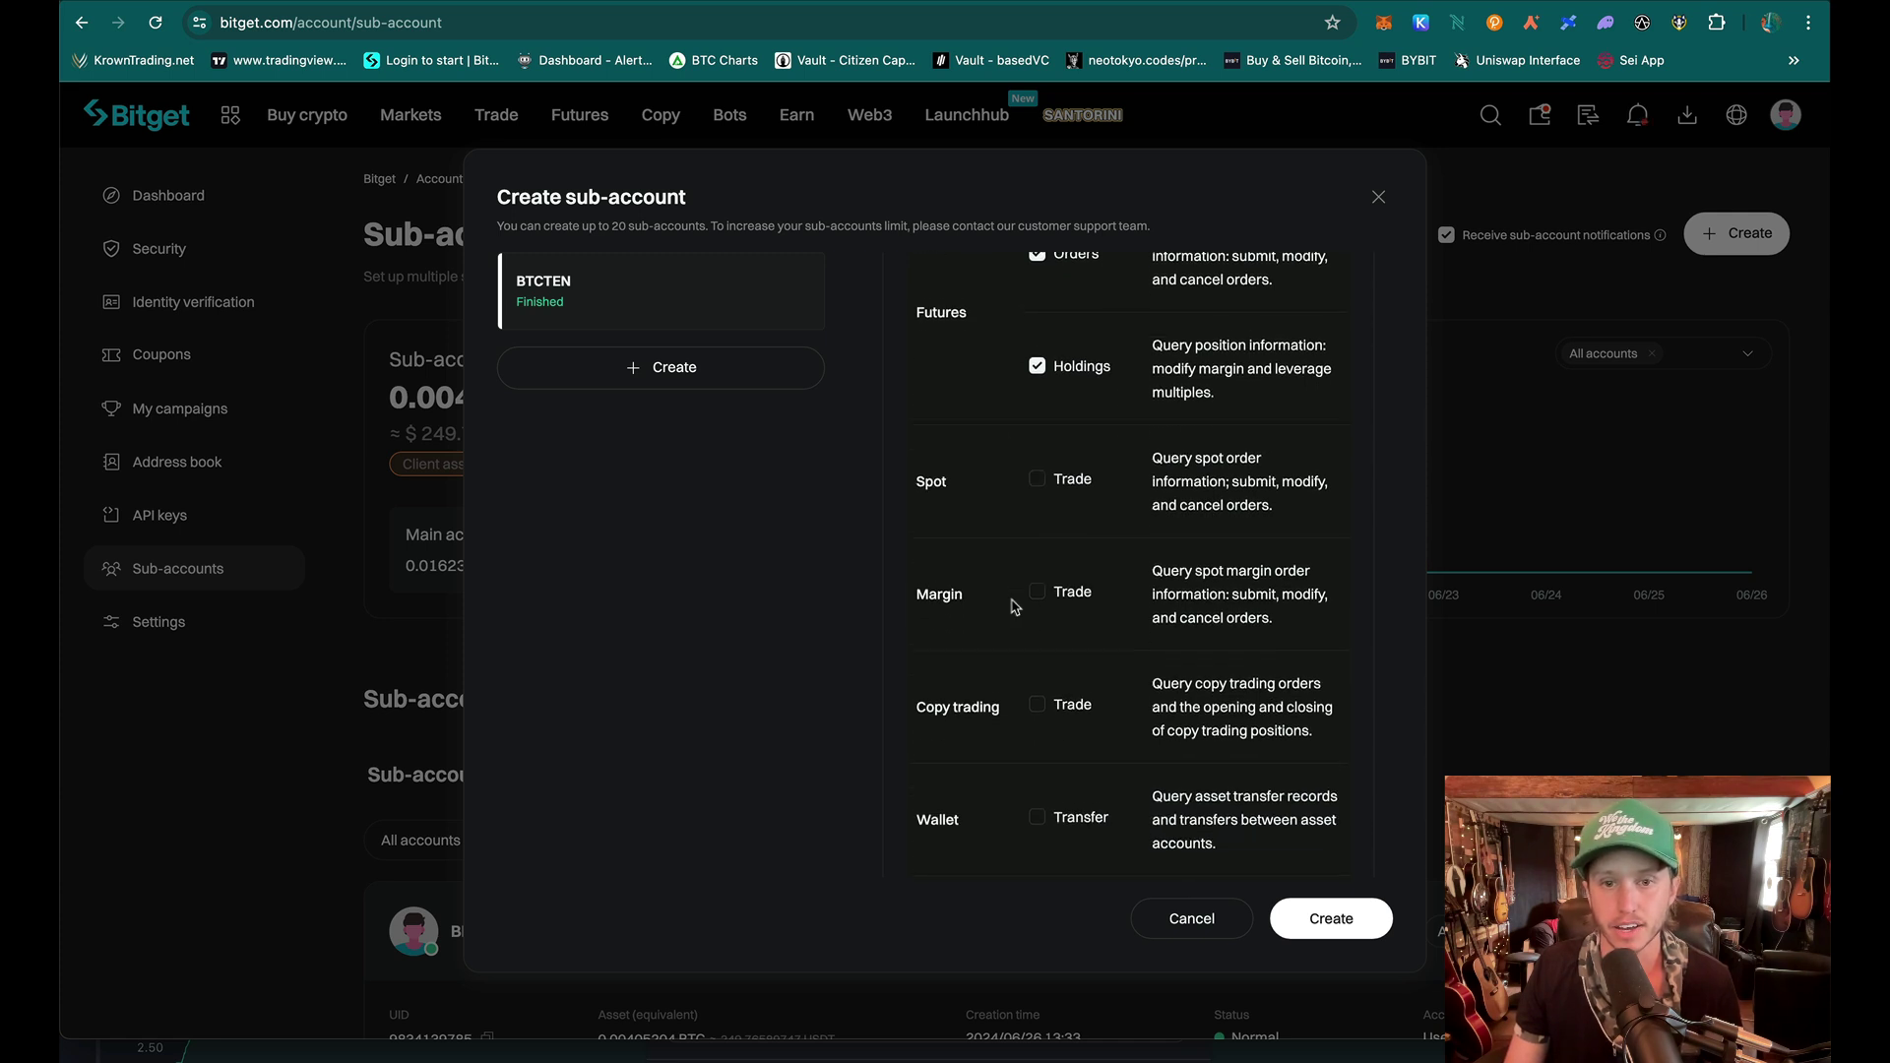
click(1044, 579)
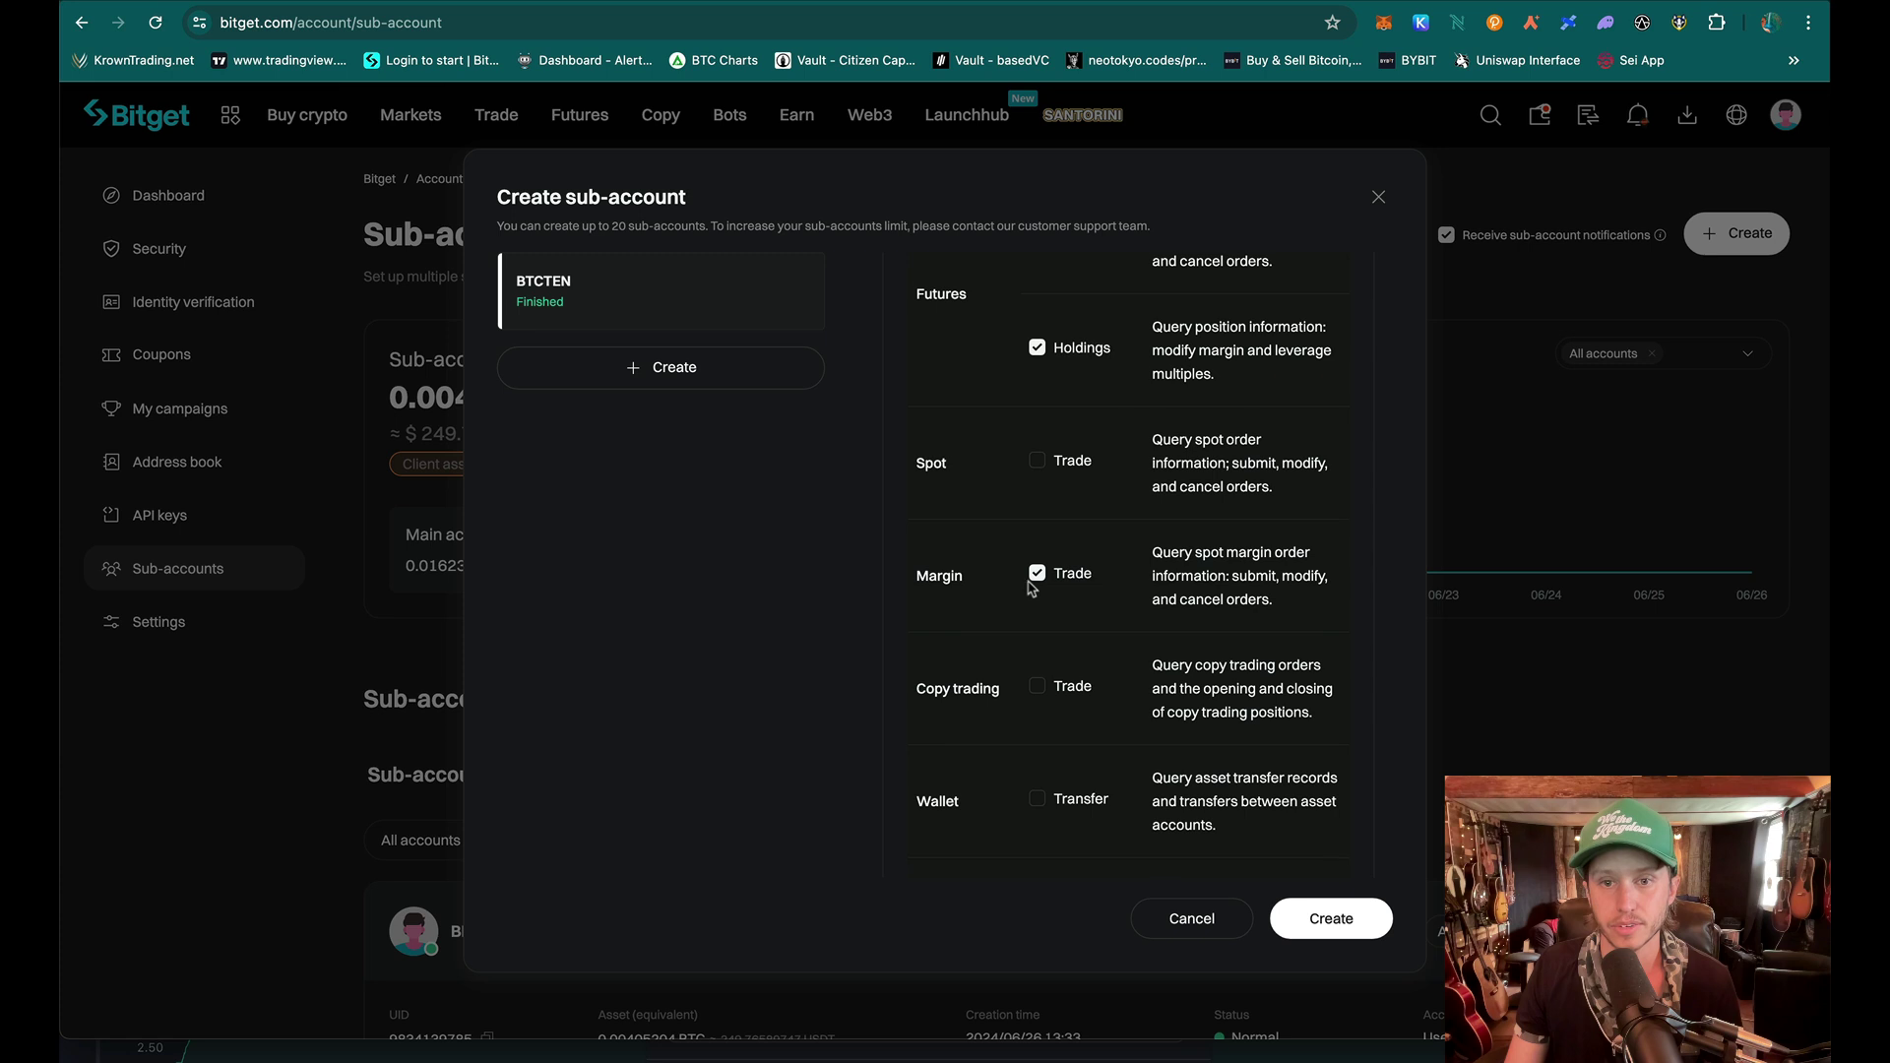
scroll(1073, 512, down, 2)
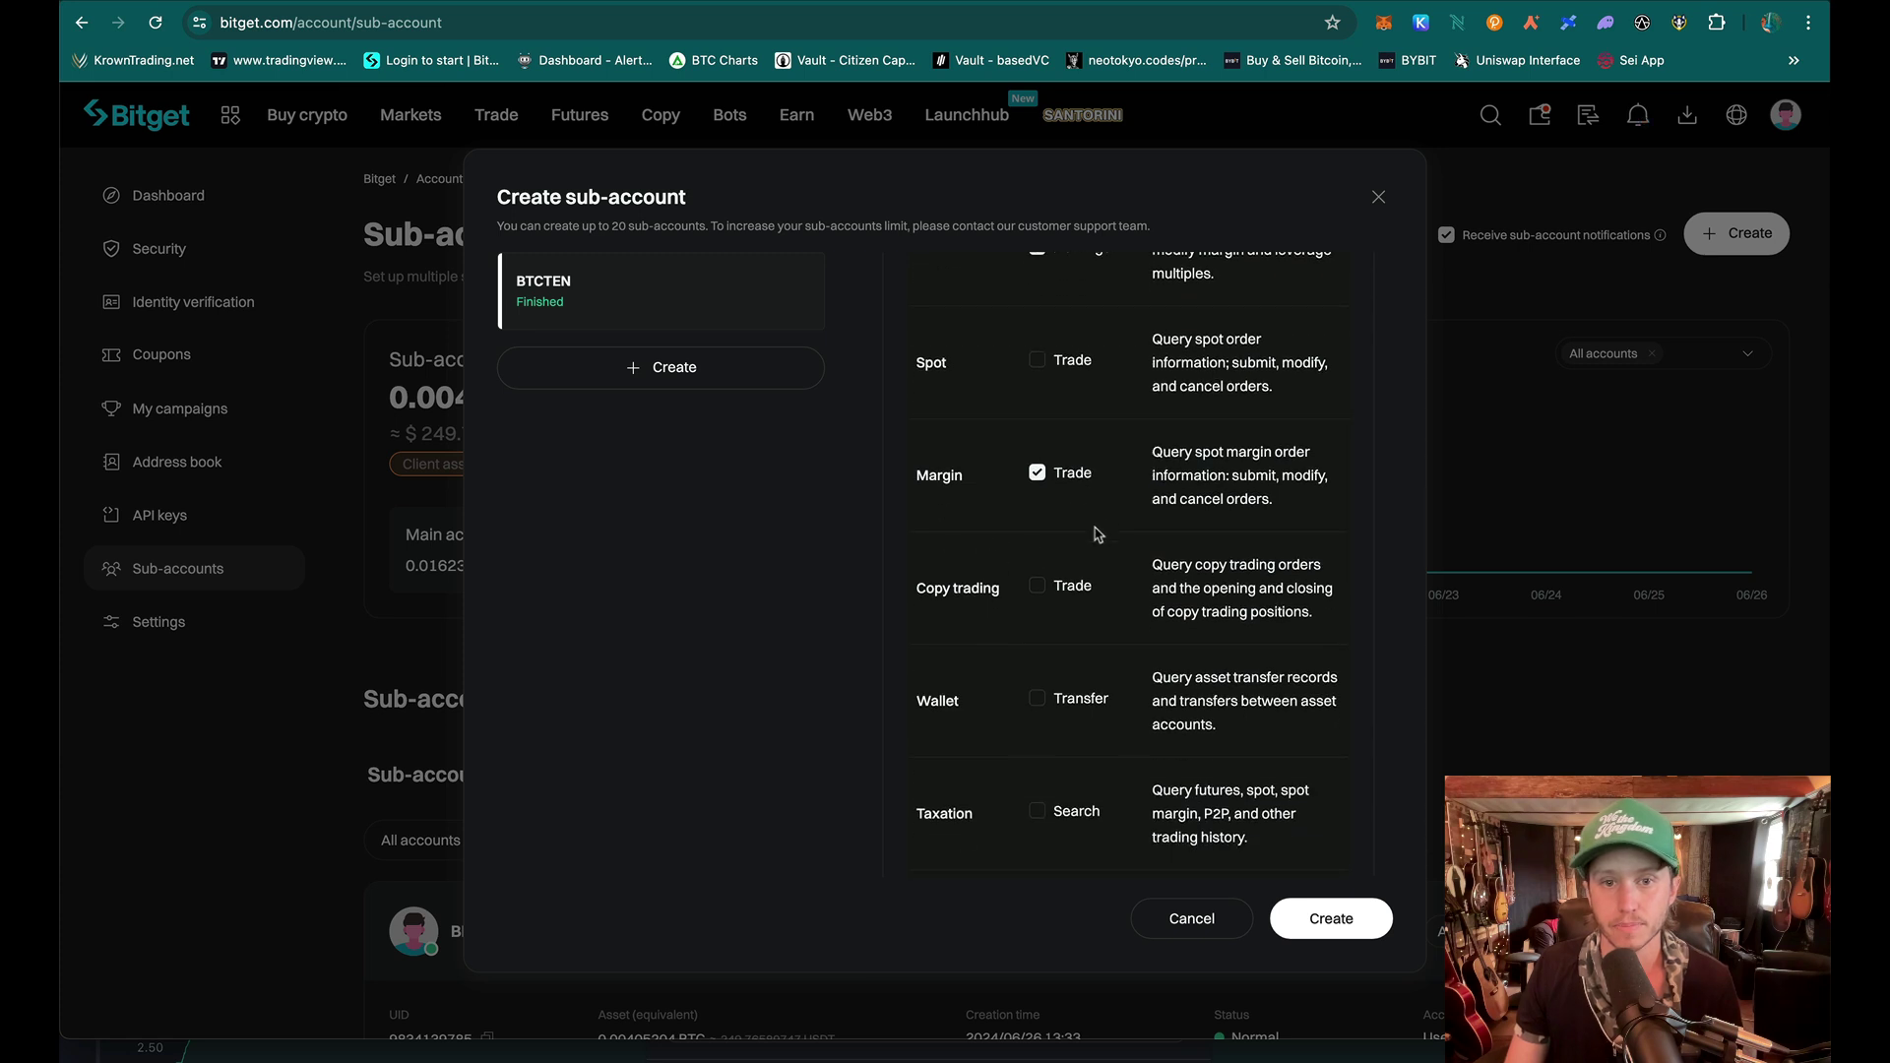
scroll(1098, 531, down, 1)
scroll(1036, 614, down, 5)
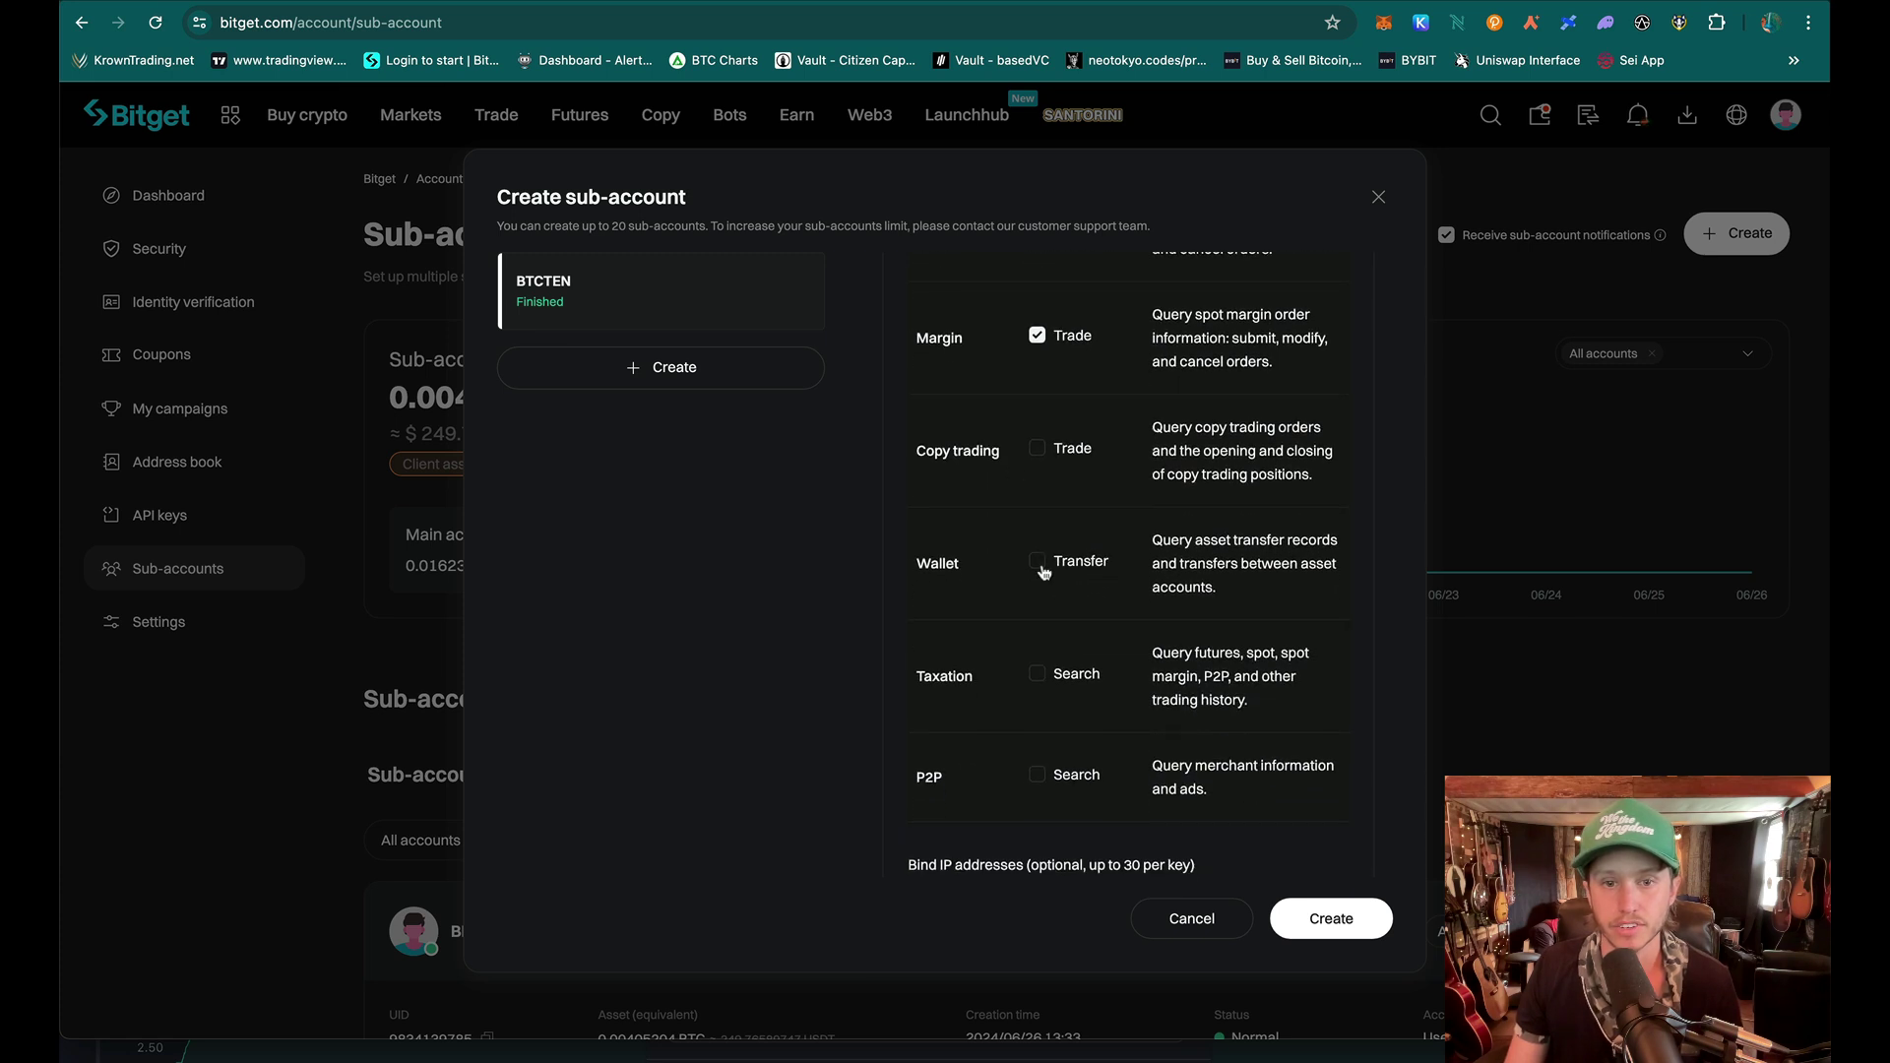
Submit the BTCTEN sub-account and request the email verification code
click(1334, 919)
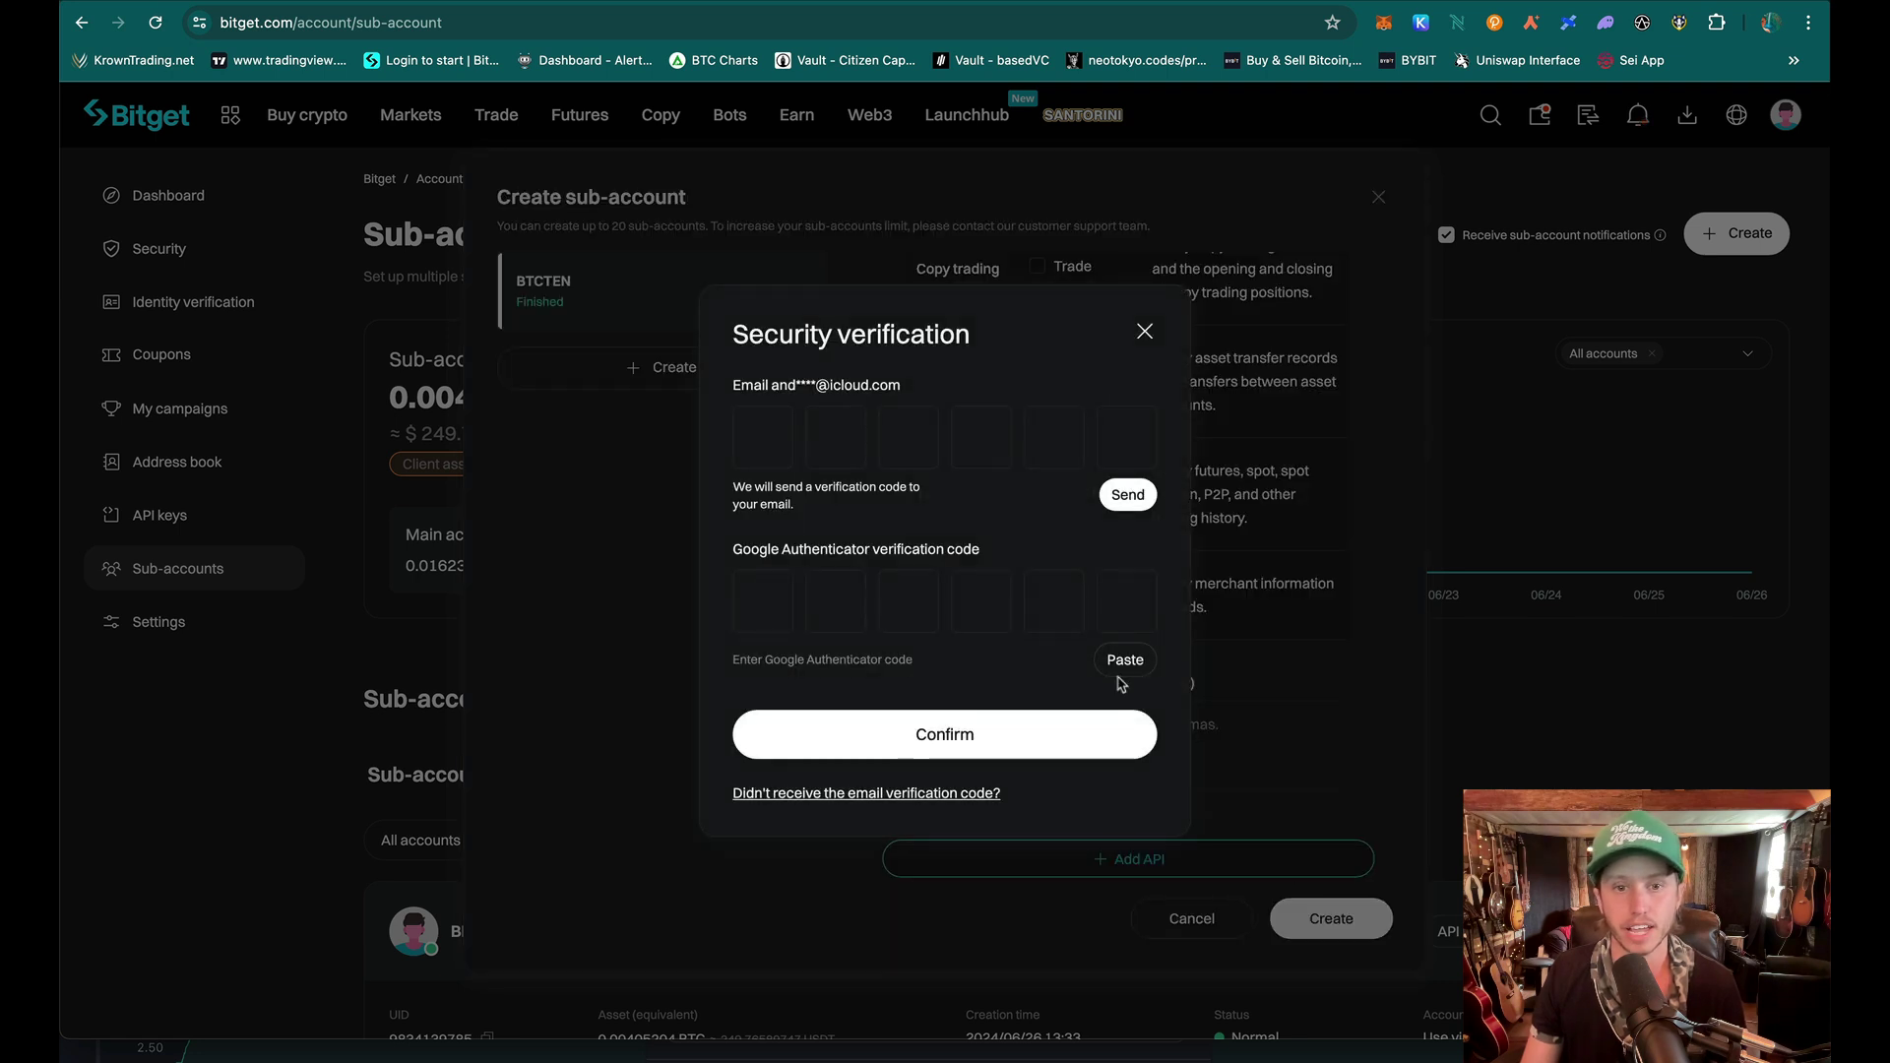
click(754, 453)
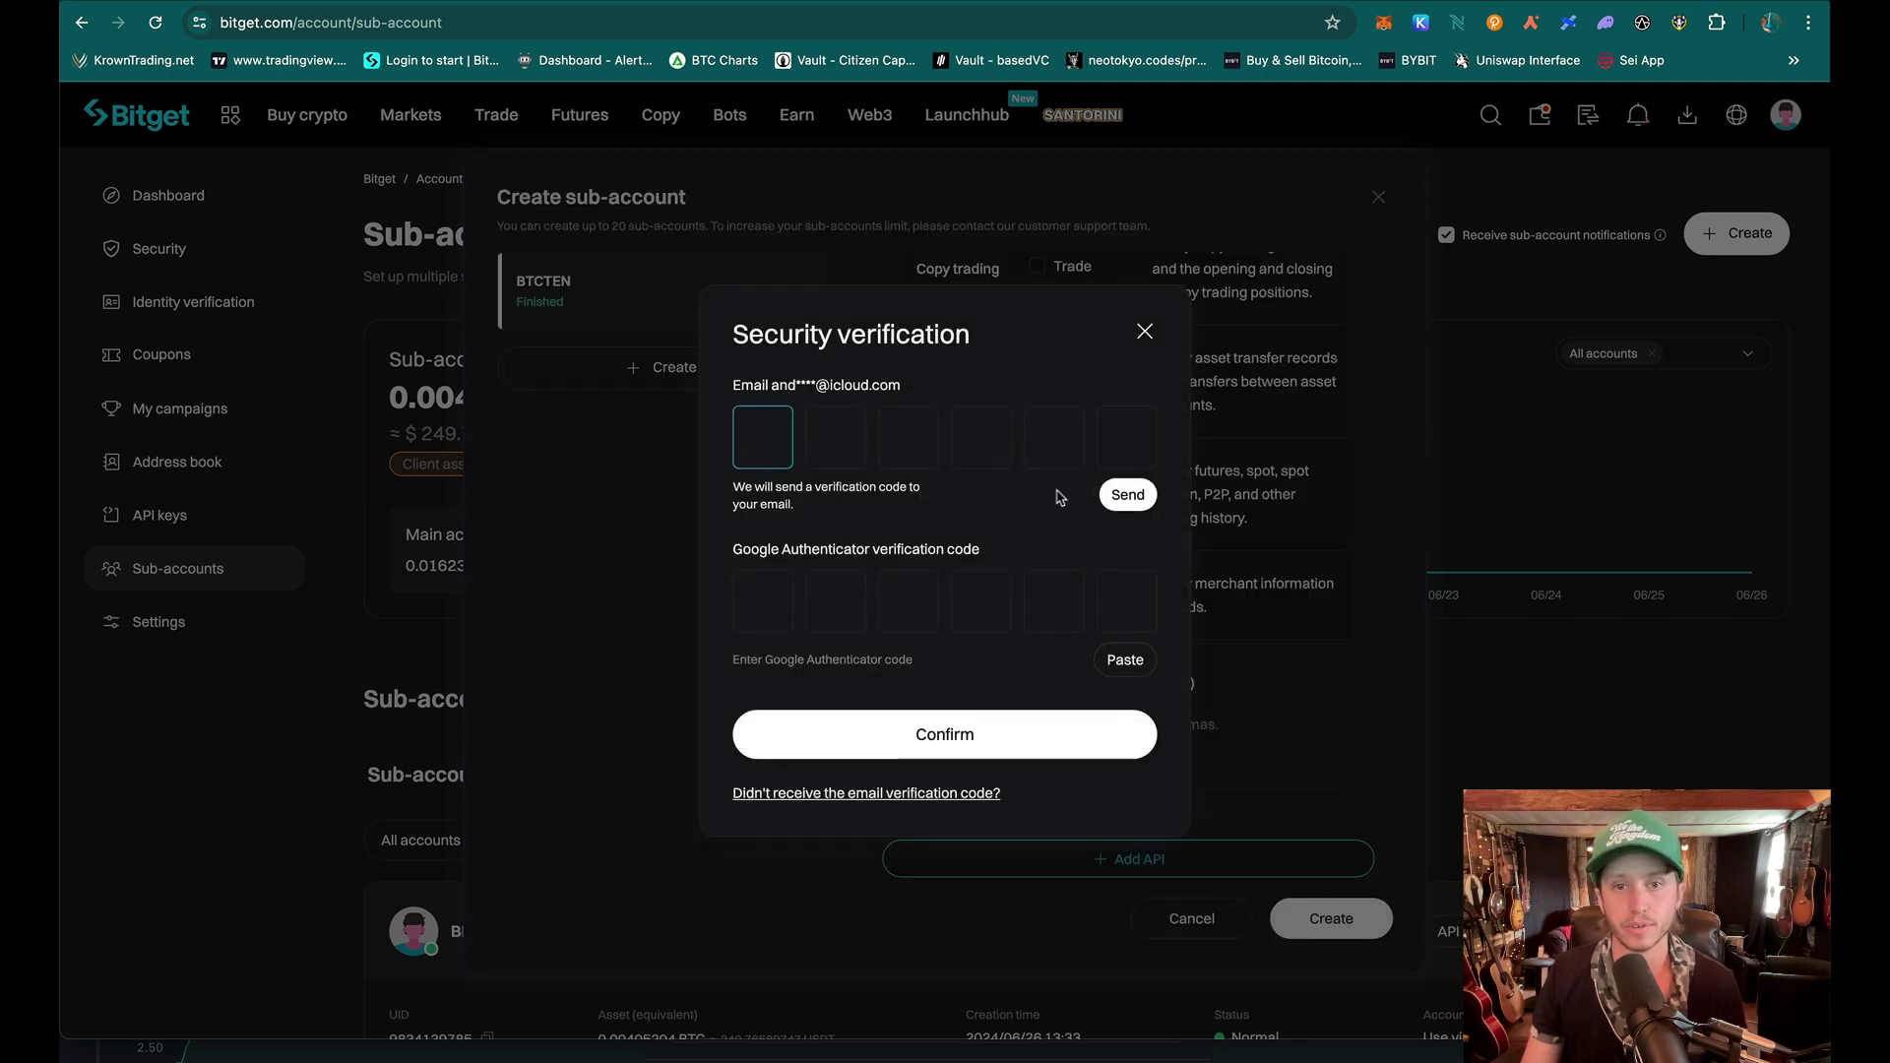
click(1116, 504)
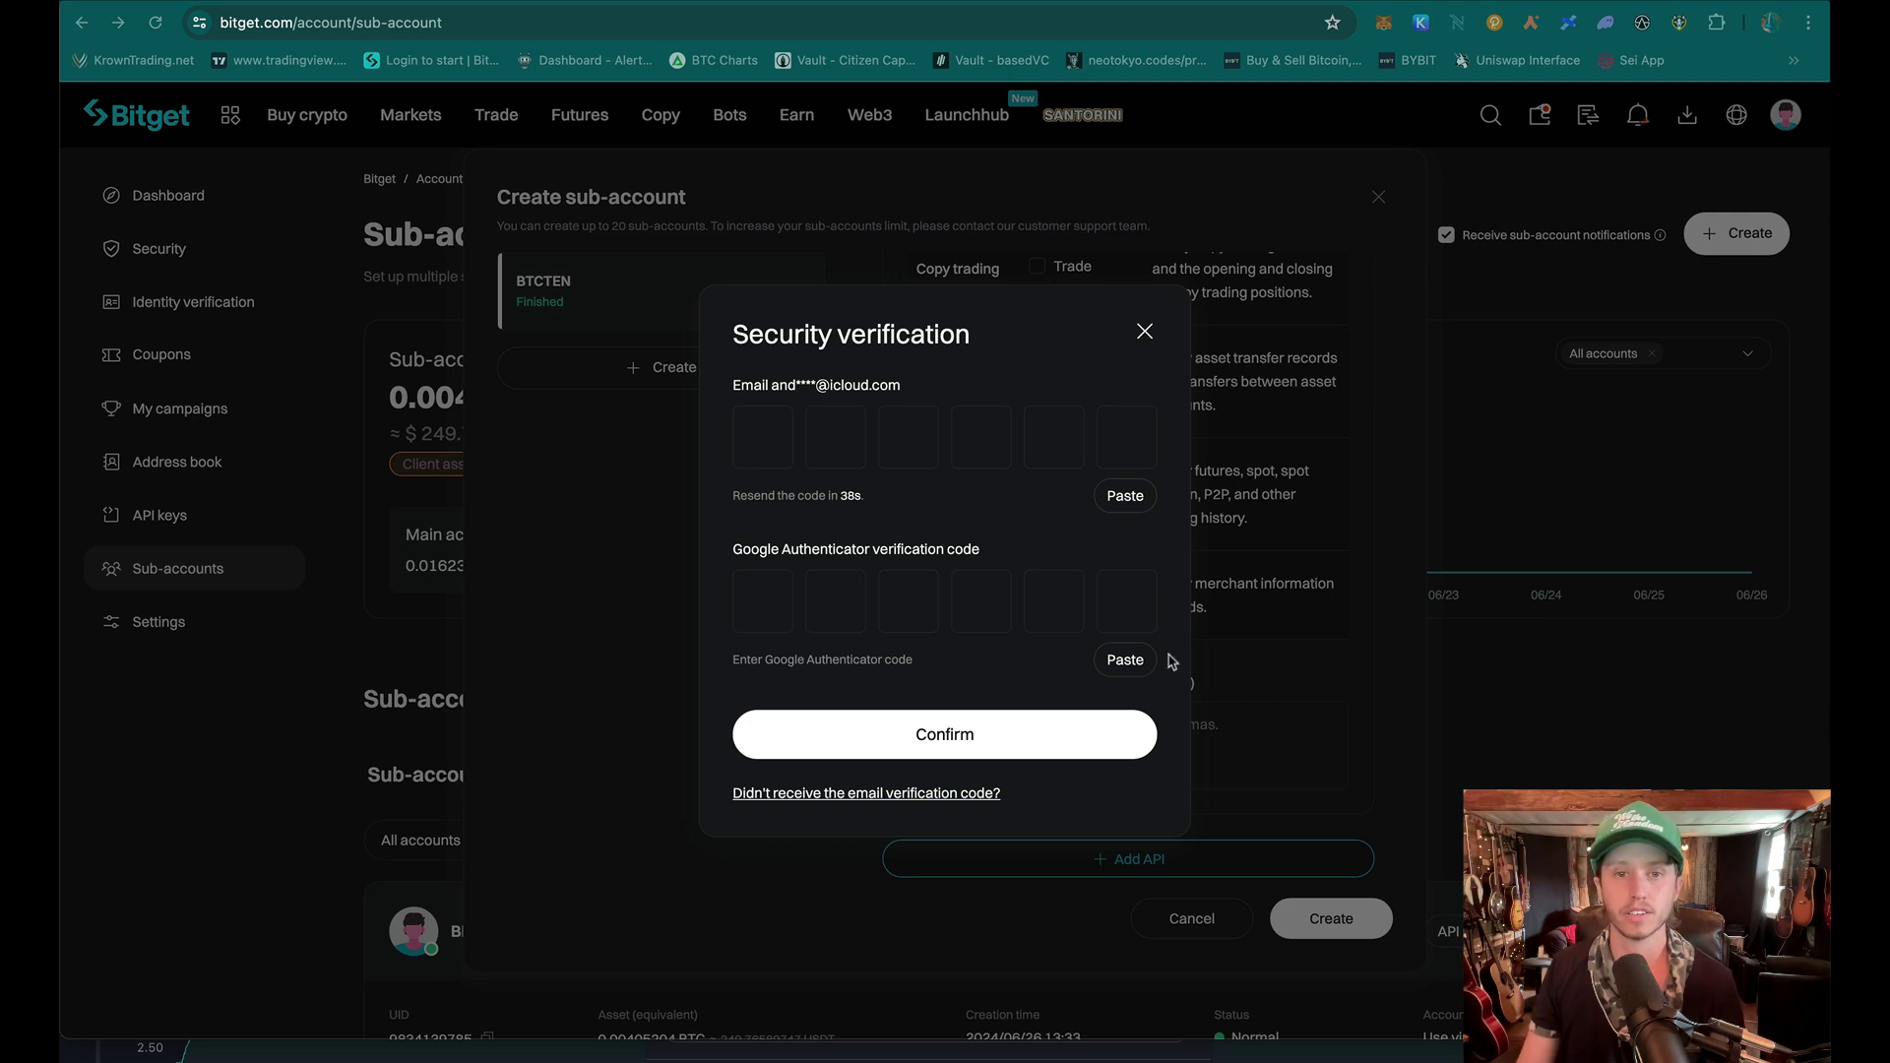
Enter the email and Google Authenticator verification codes and confirm
click(767, 453)
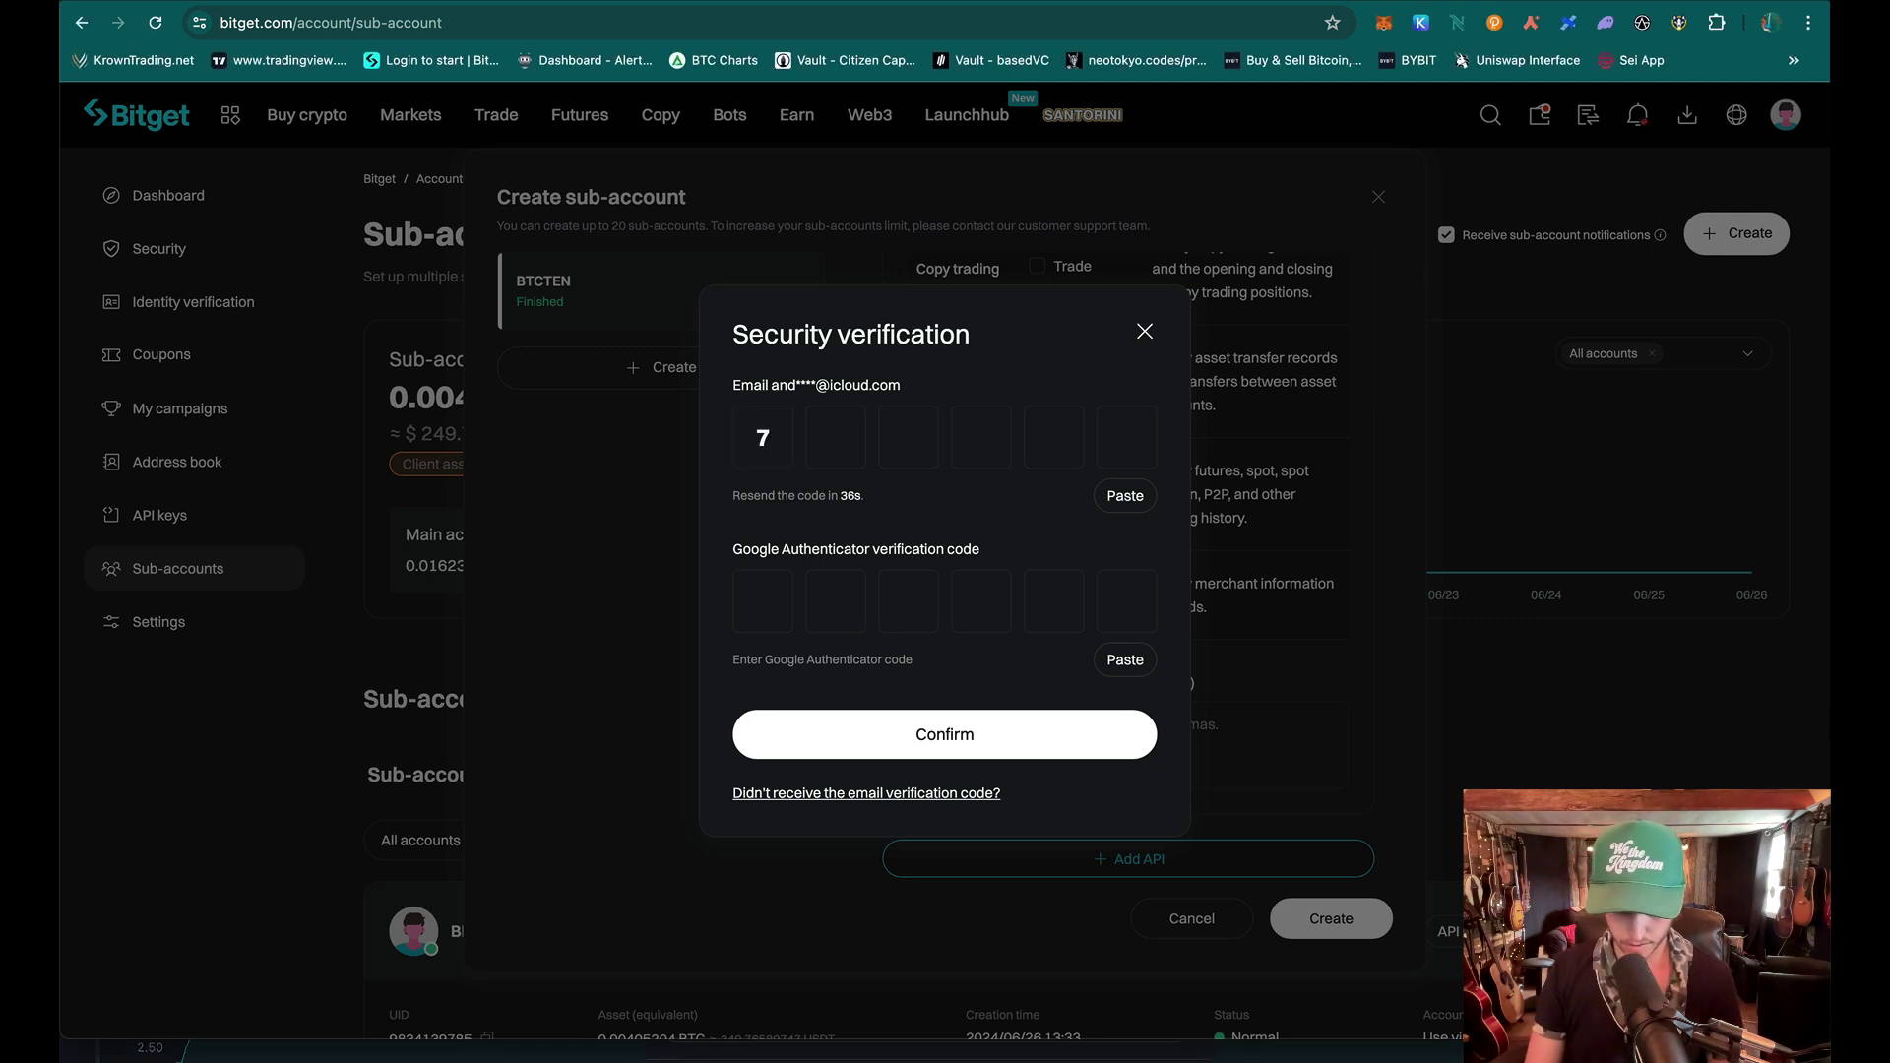
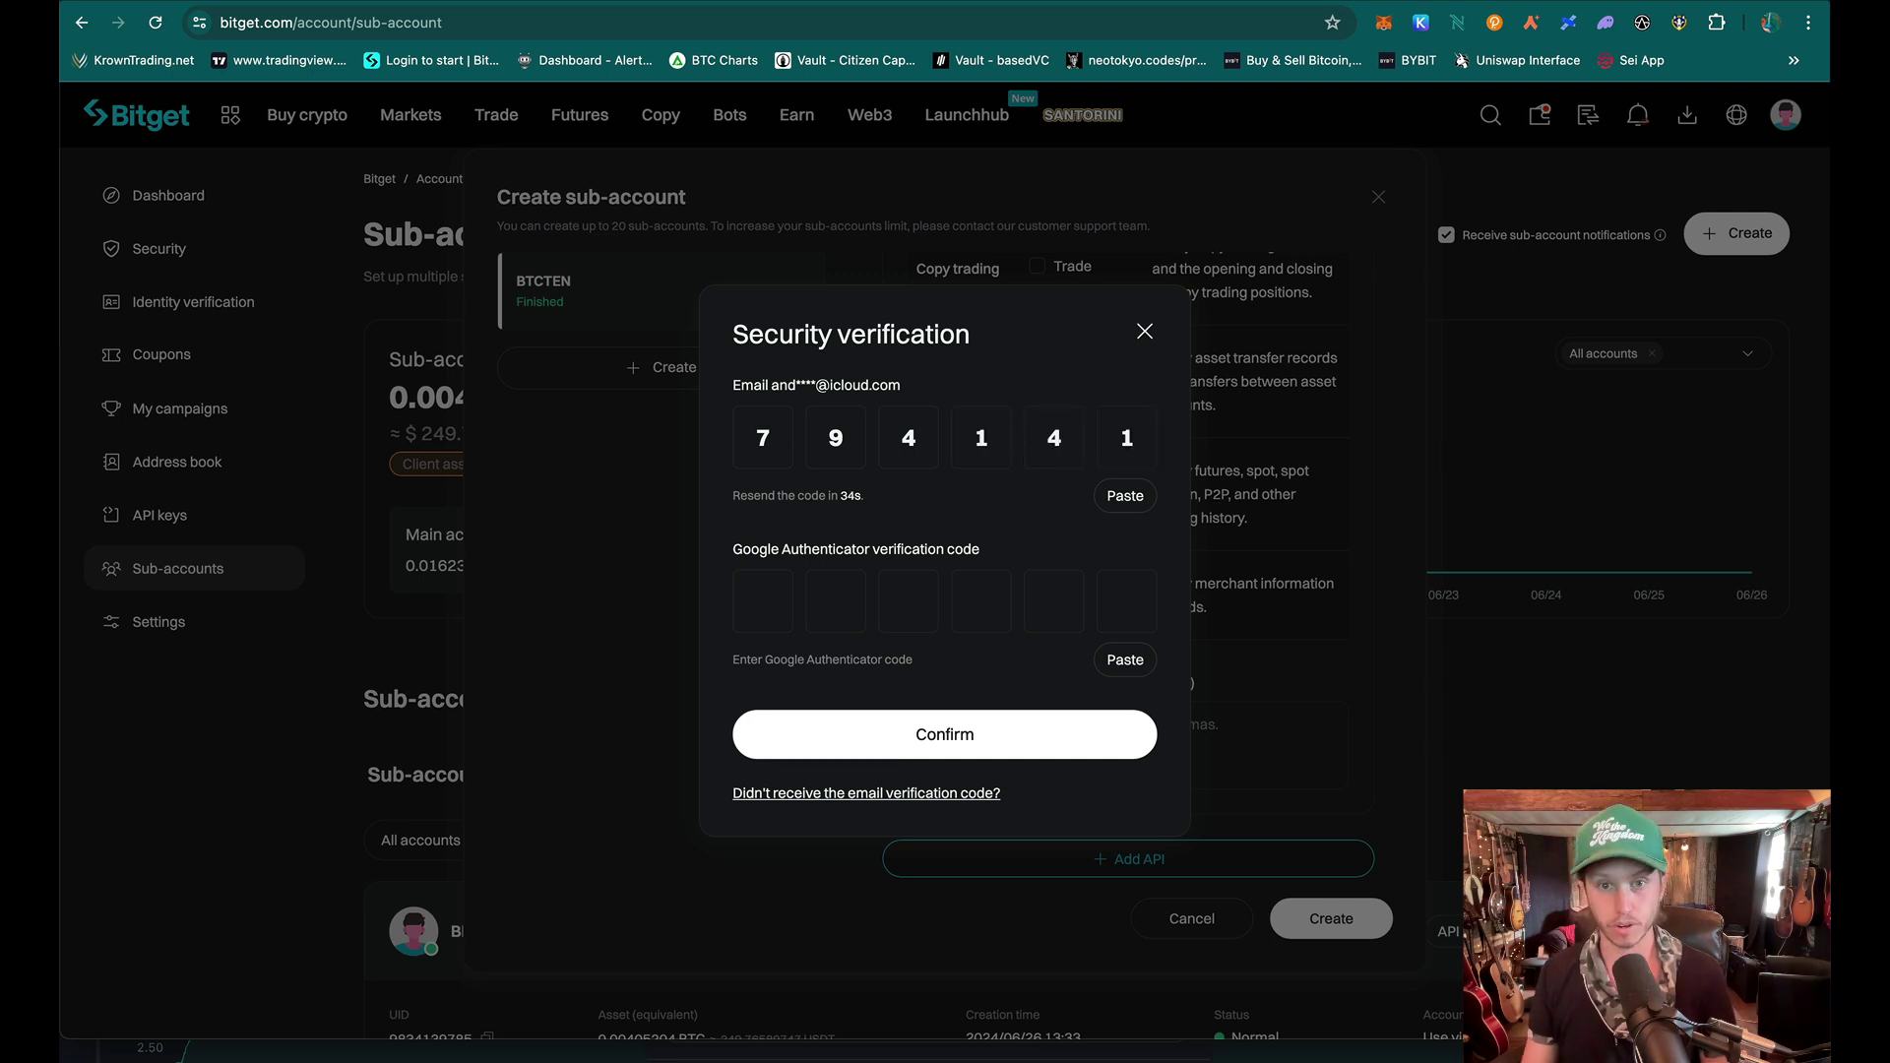
click(753, 597)
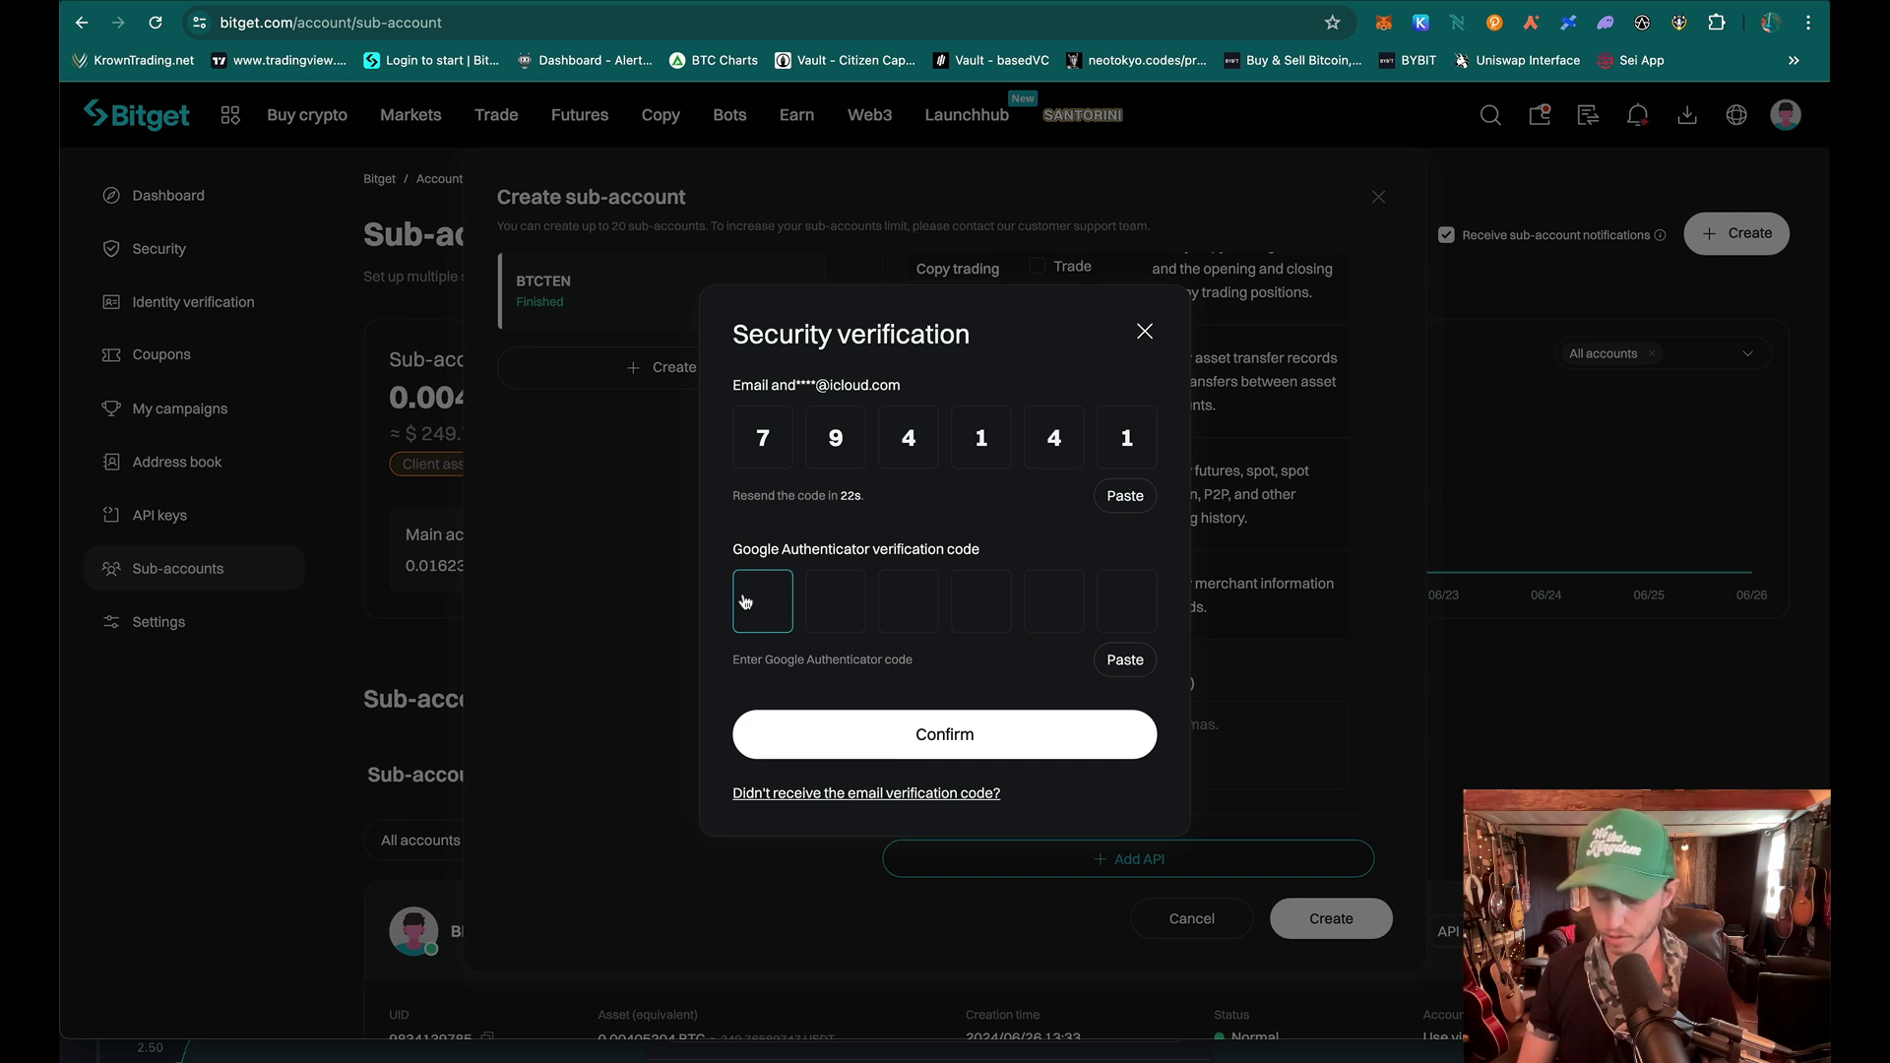
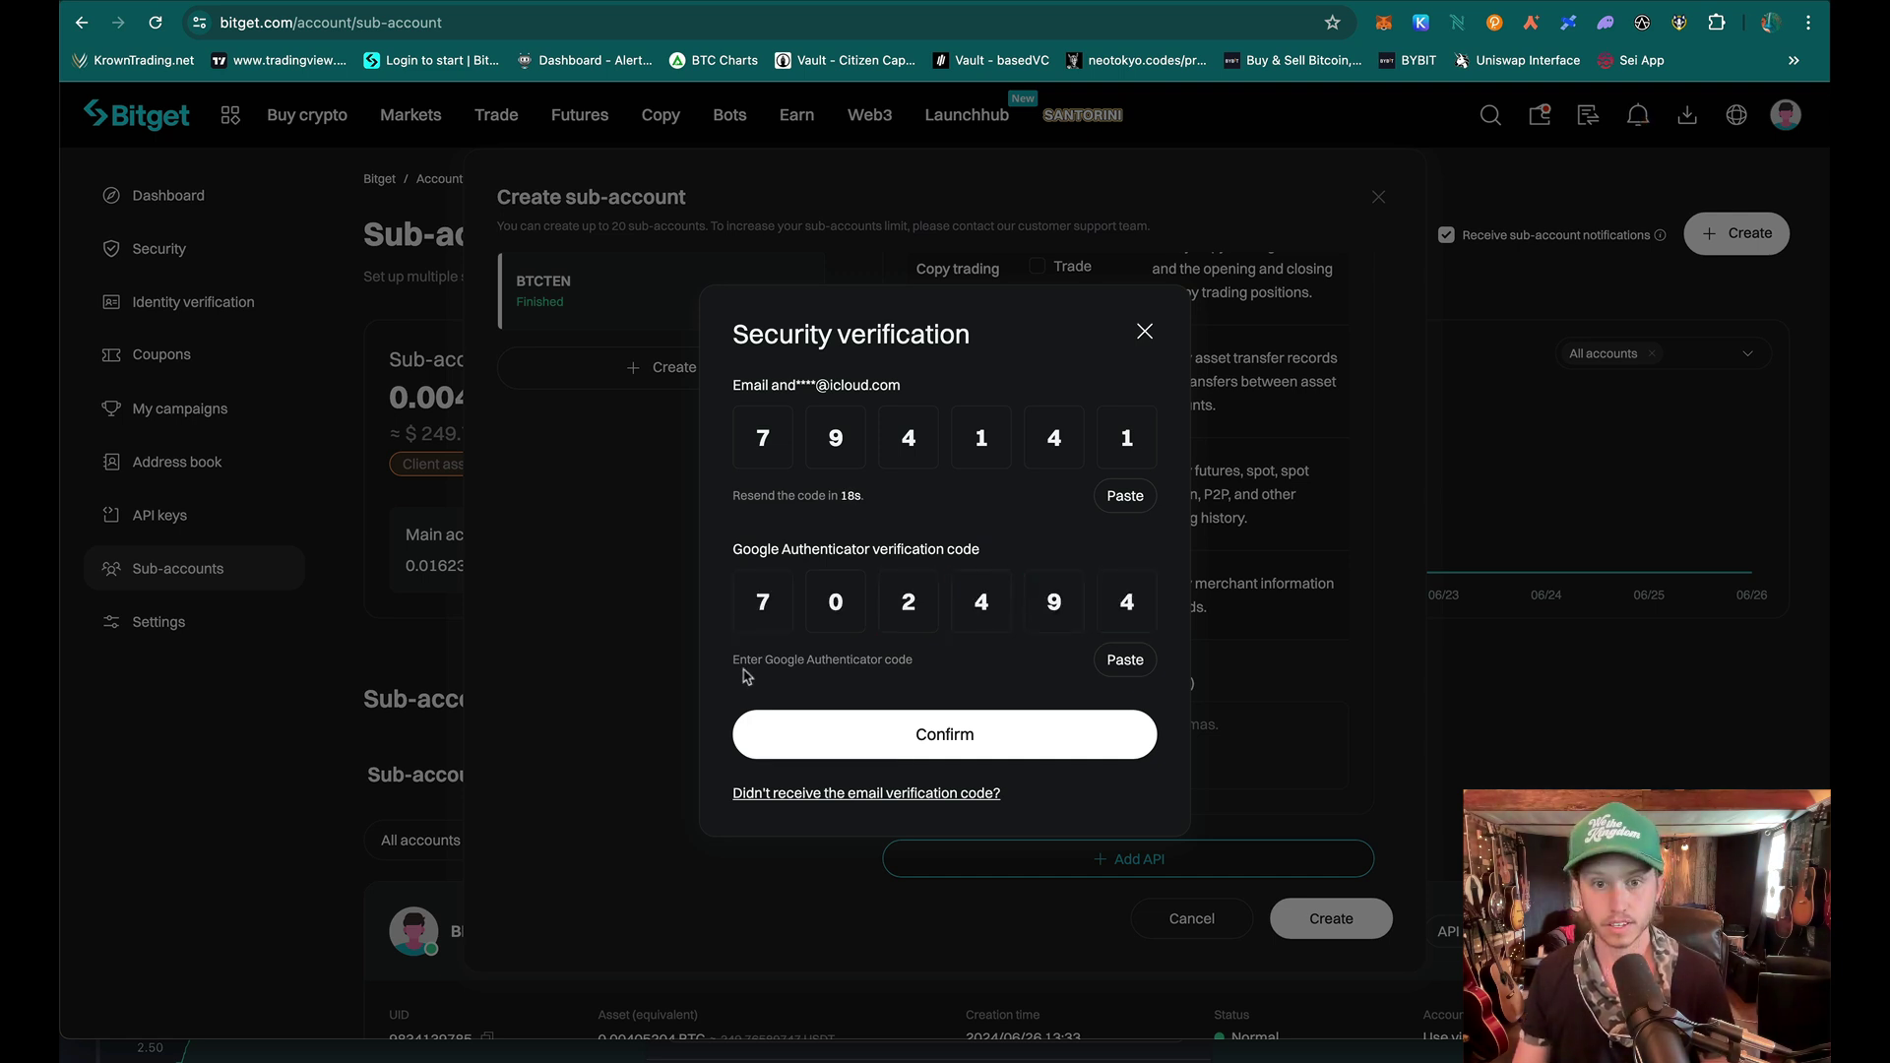
click(849, 728)
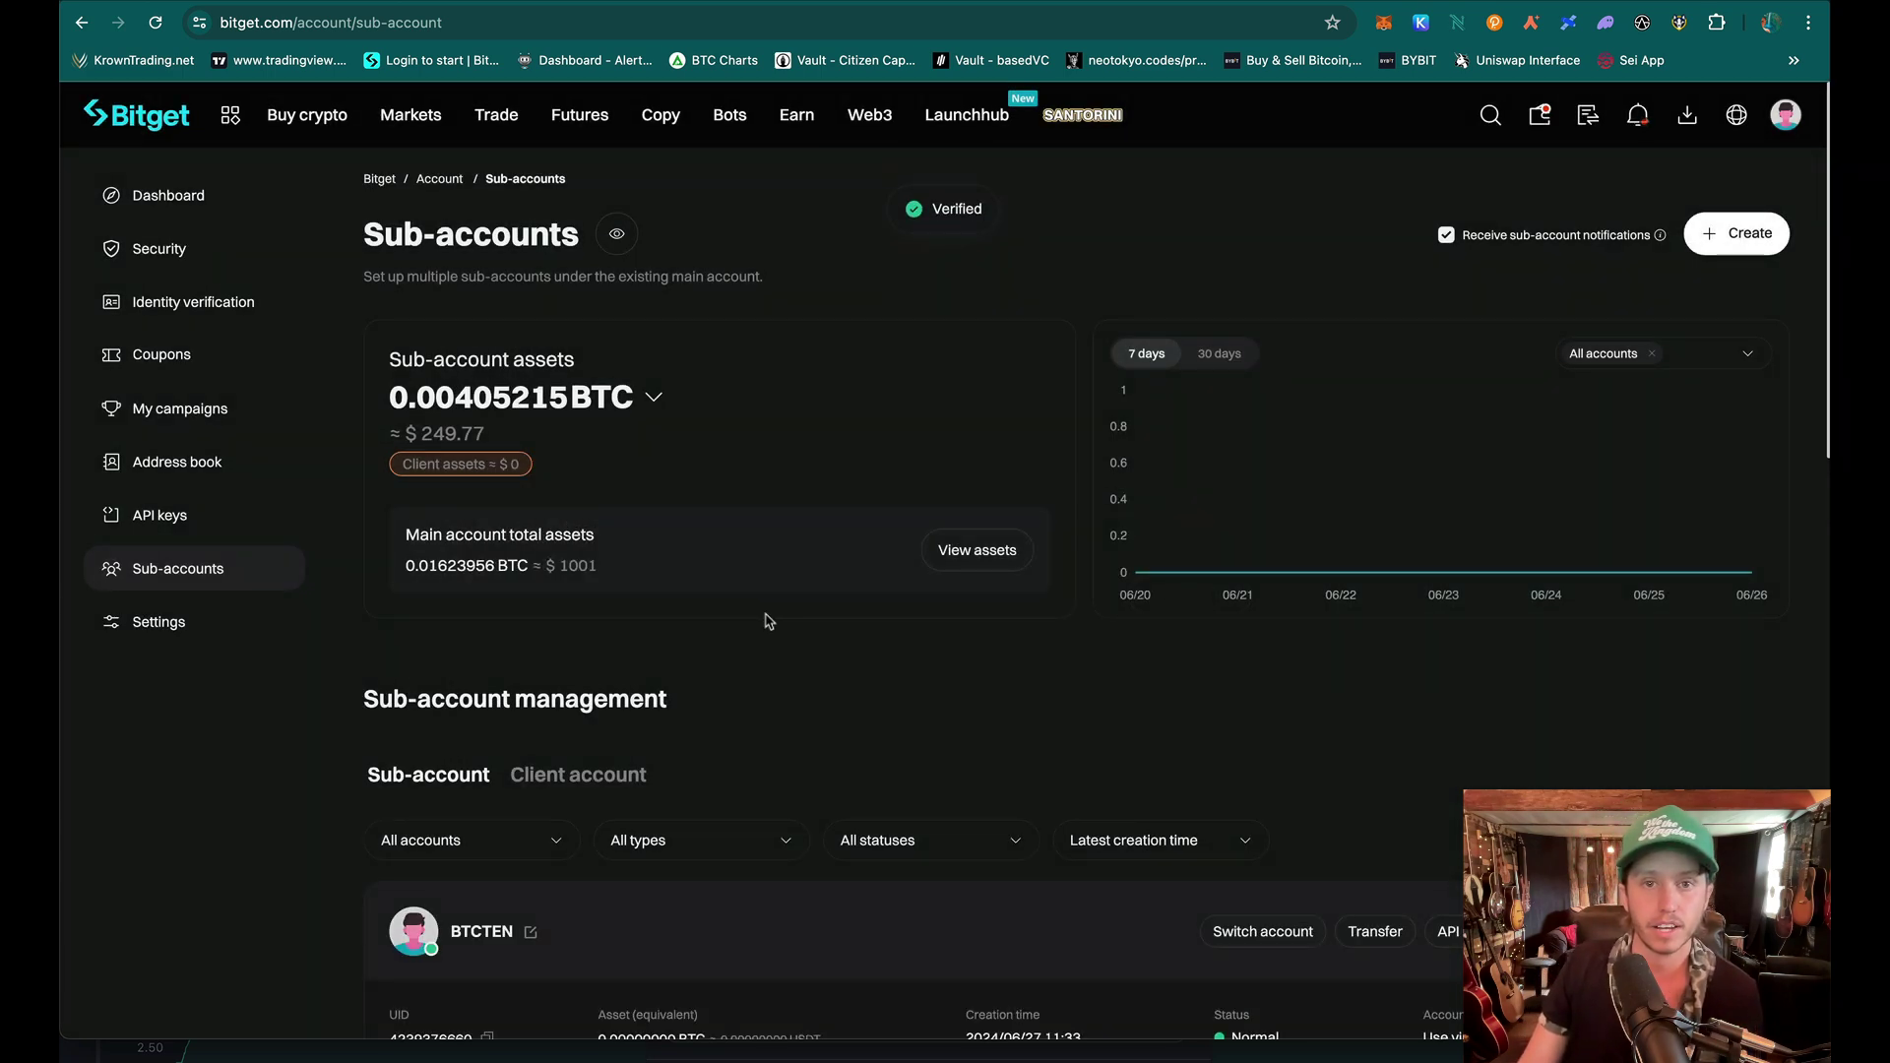
scroll(776, 622, down, 5)
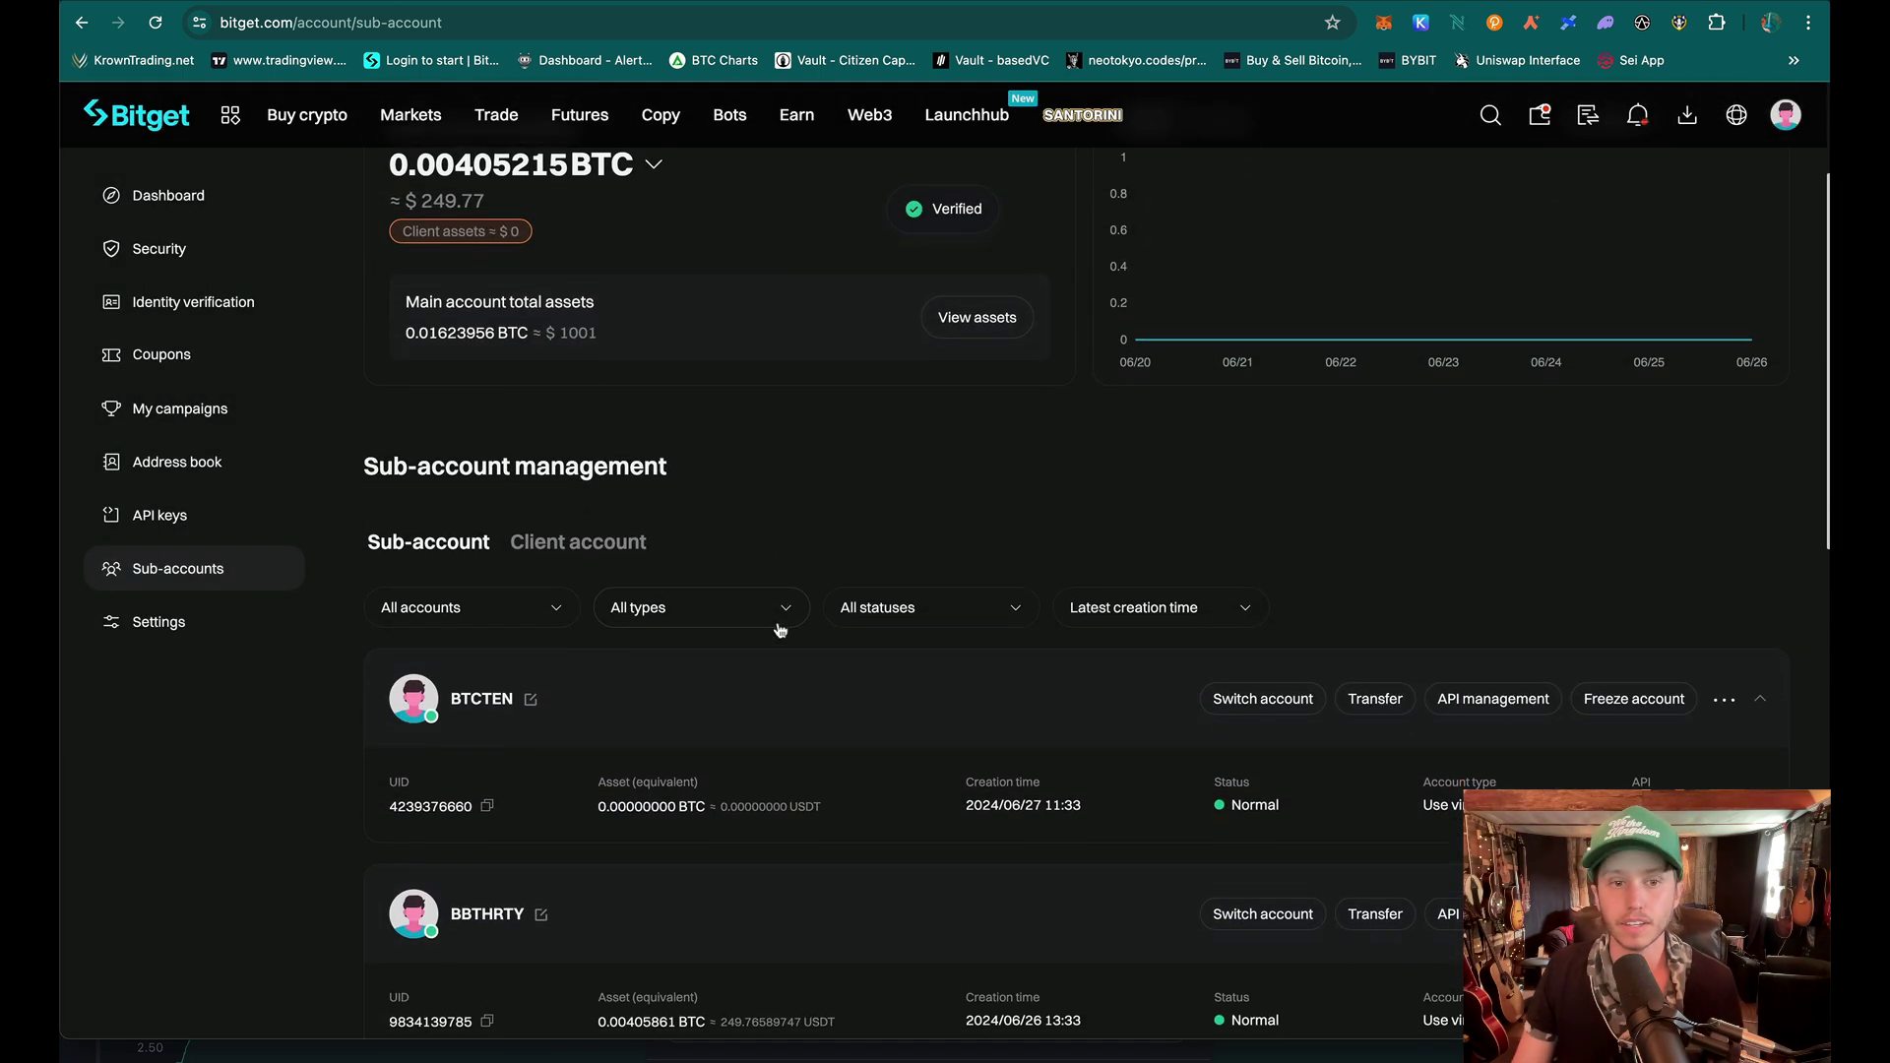
scroll(776, 632, down, 1)
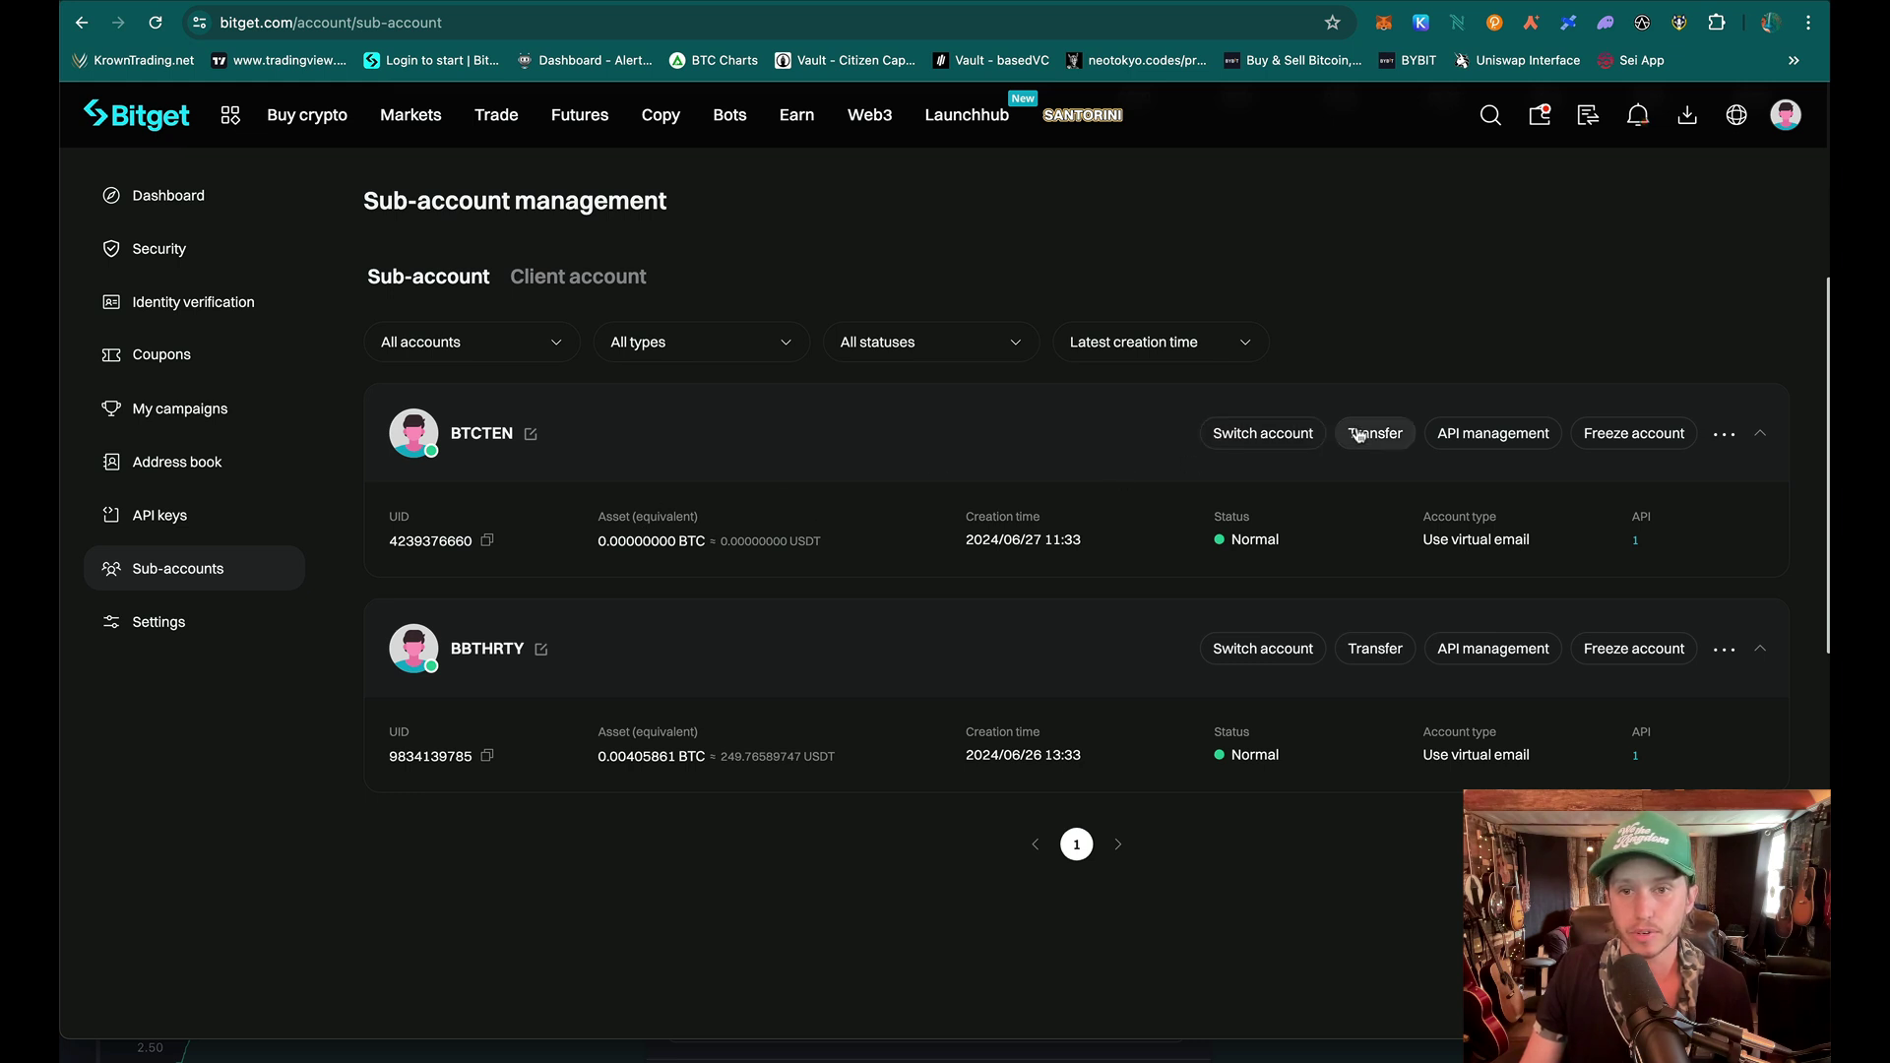
scroll(1374, 440, up, 1)
mouse_move(1549, 135)
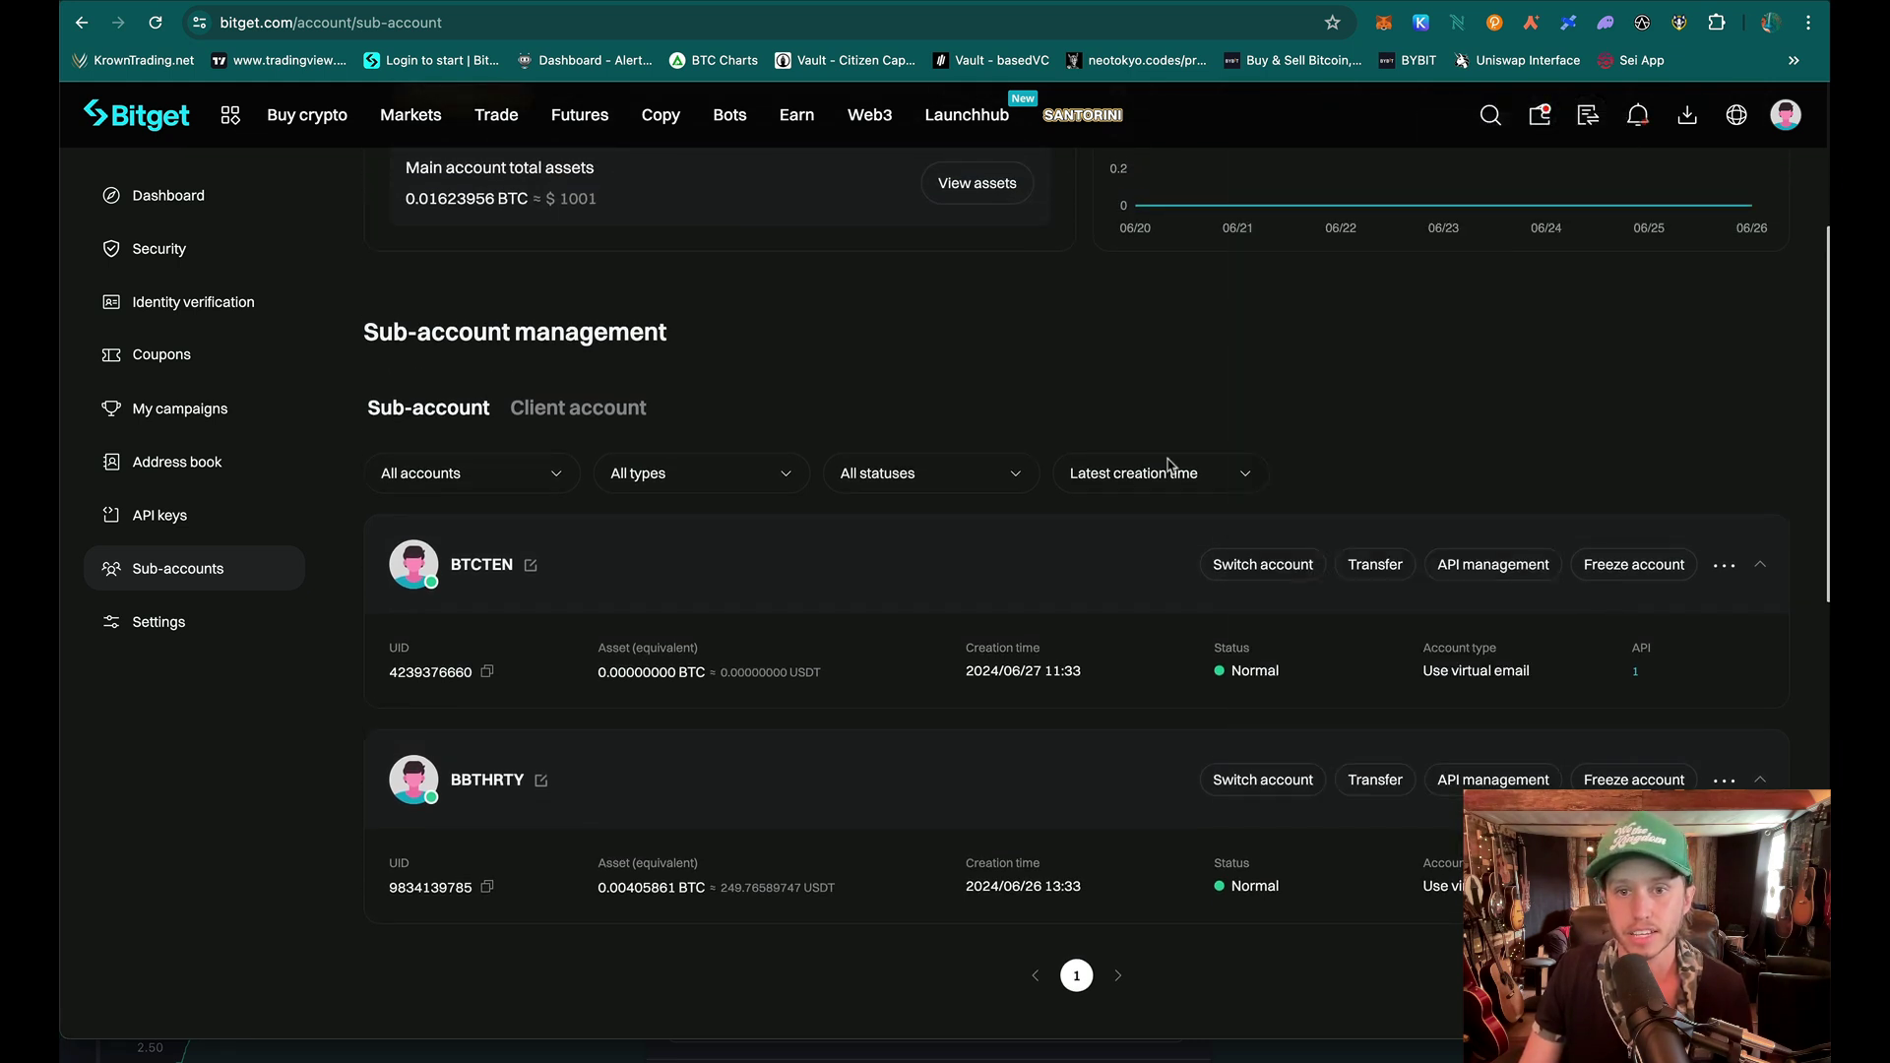
Transfer the full 999.8991 USDT from main spot into BTCTEN's USDT-M Futures
click(1368, 571)
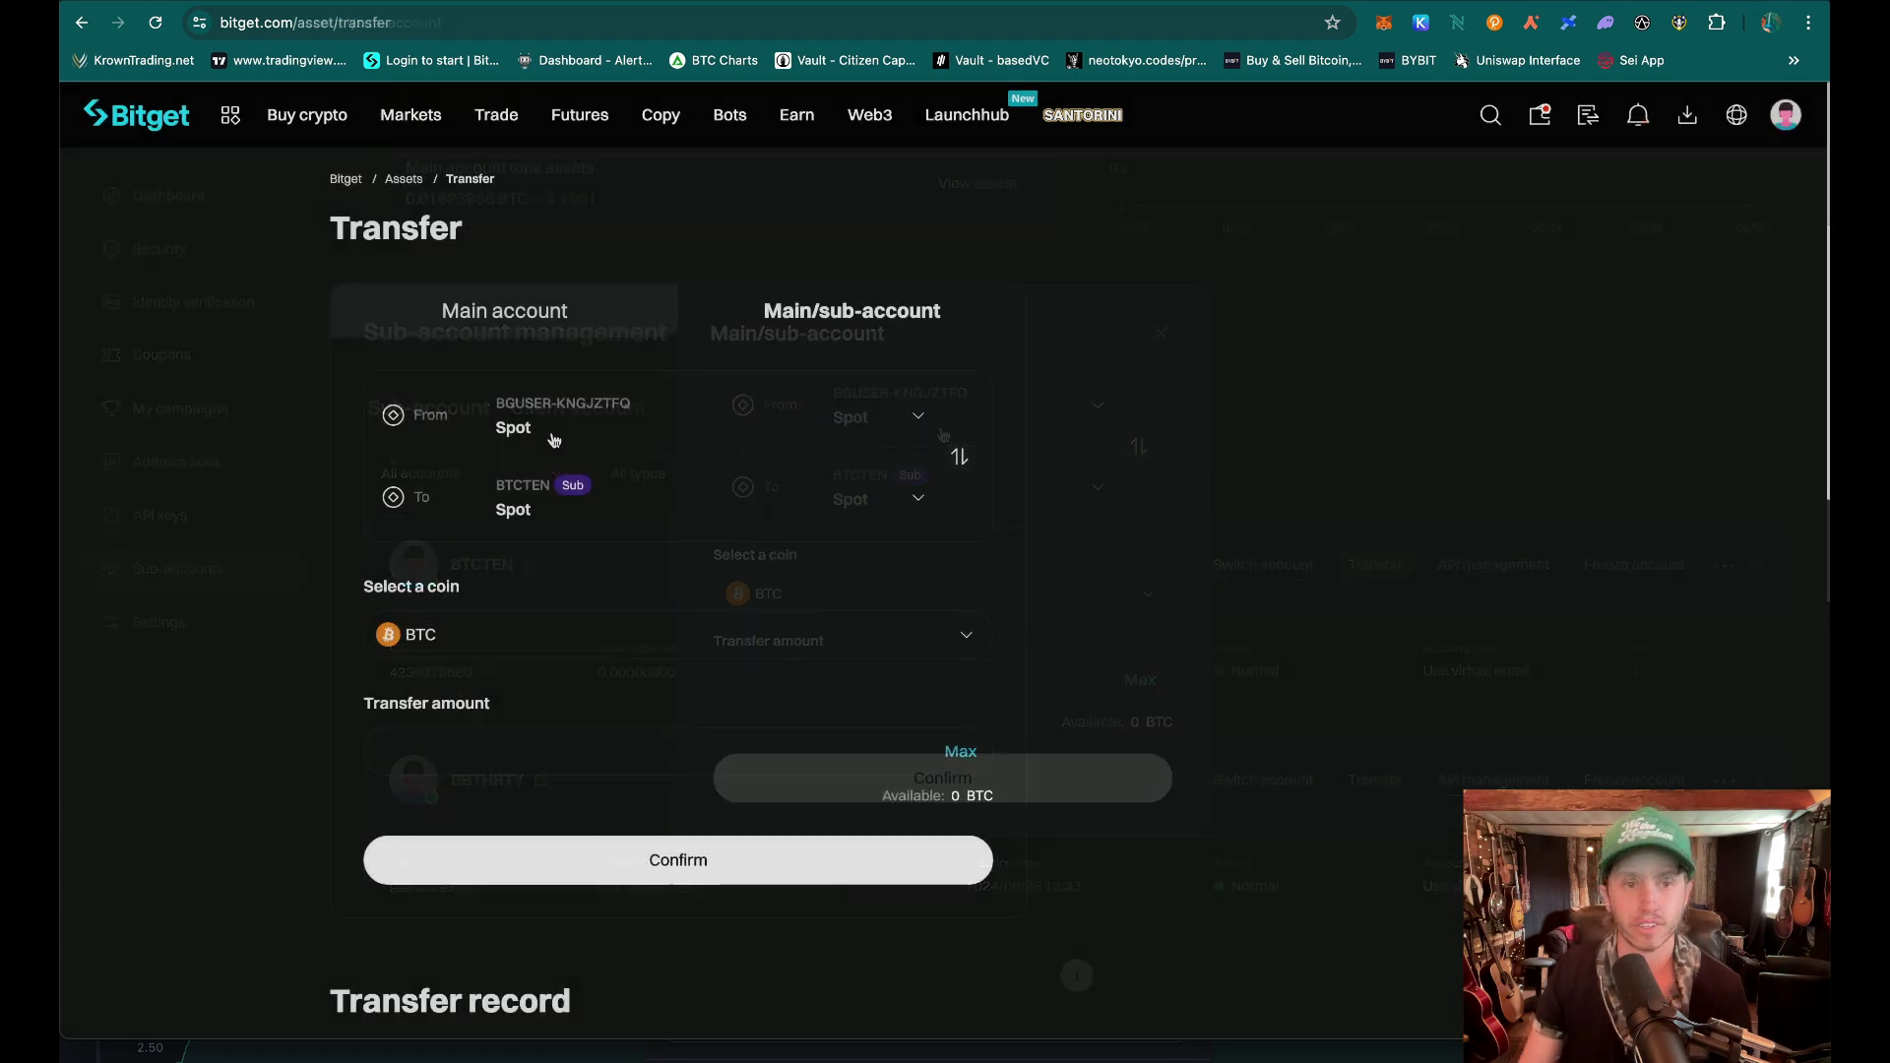
click(522, 516)
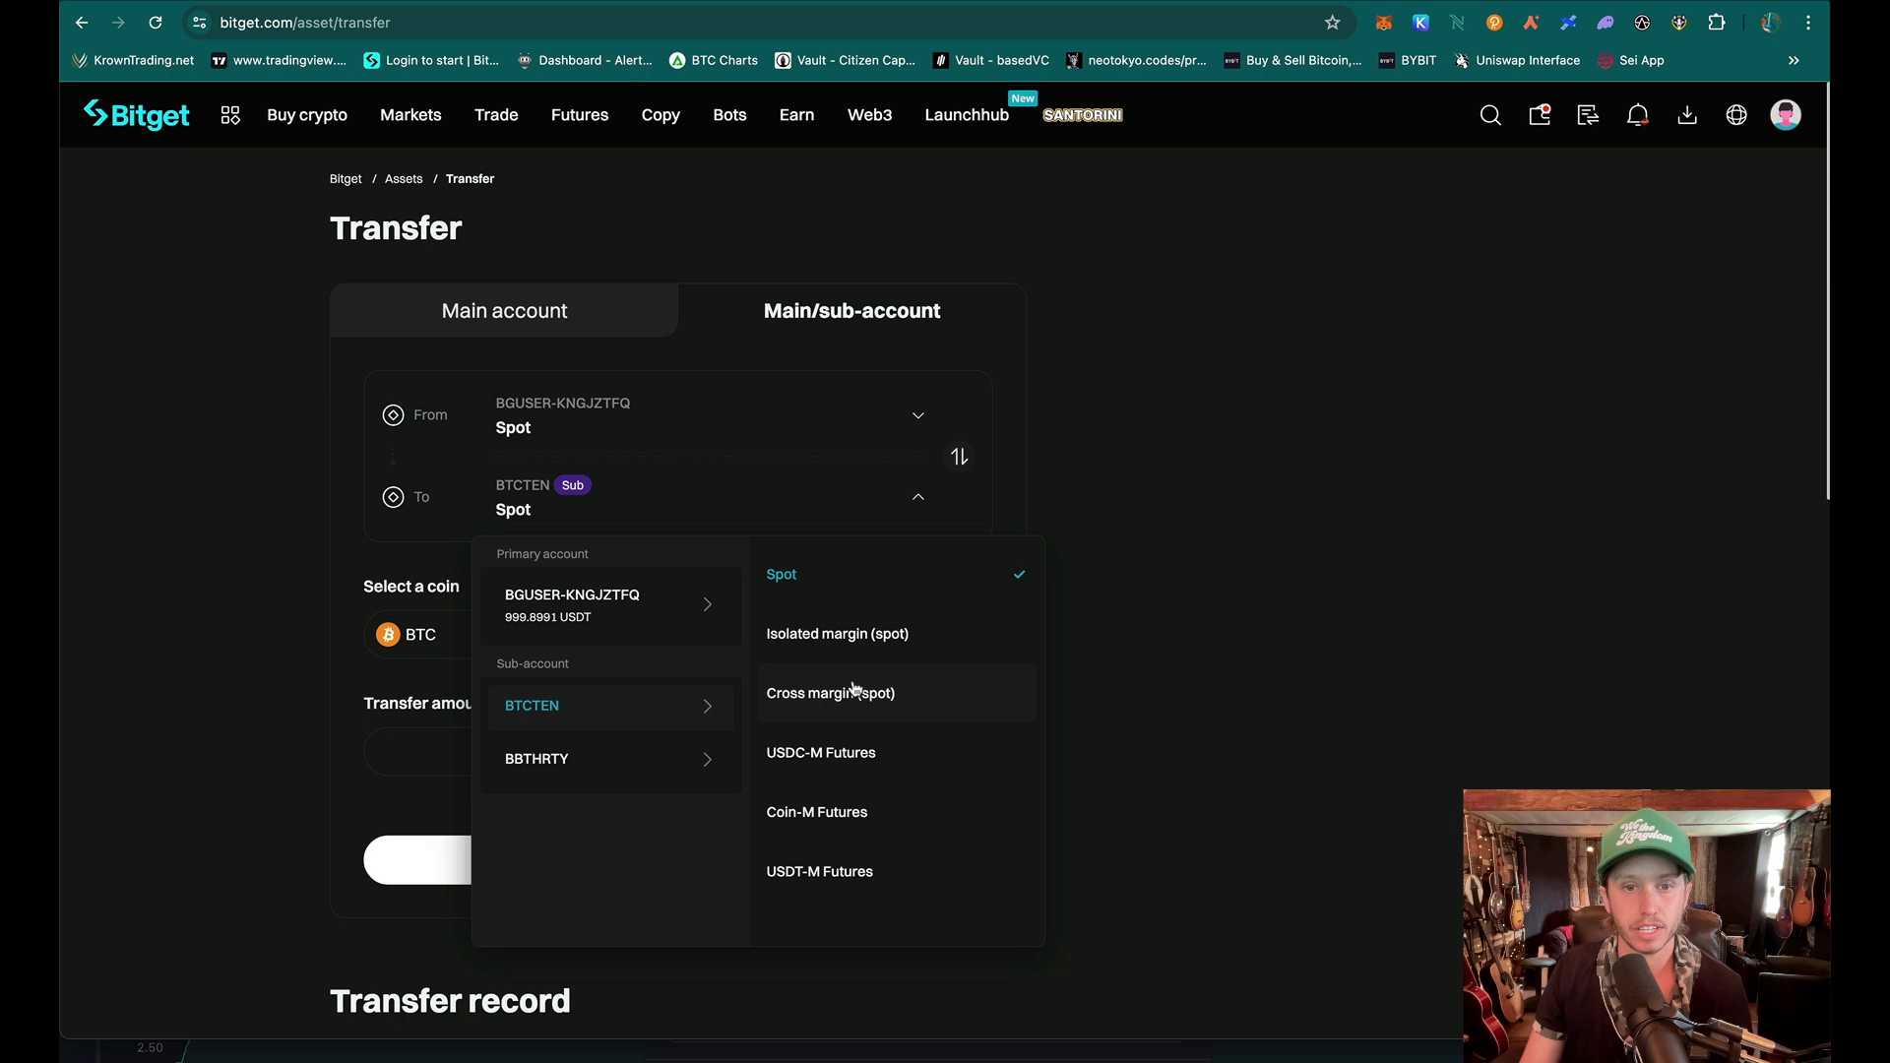
click(847, 876)
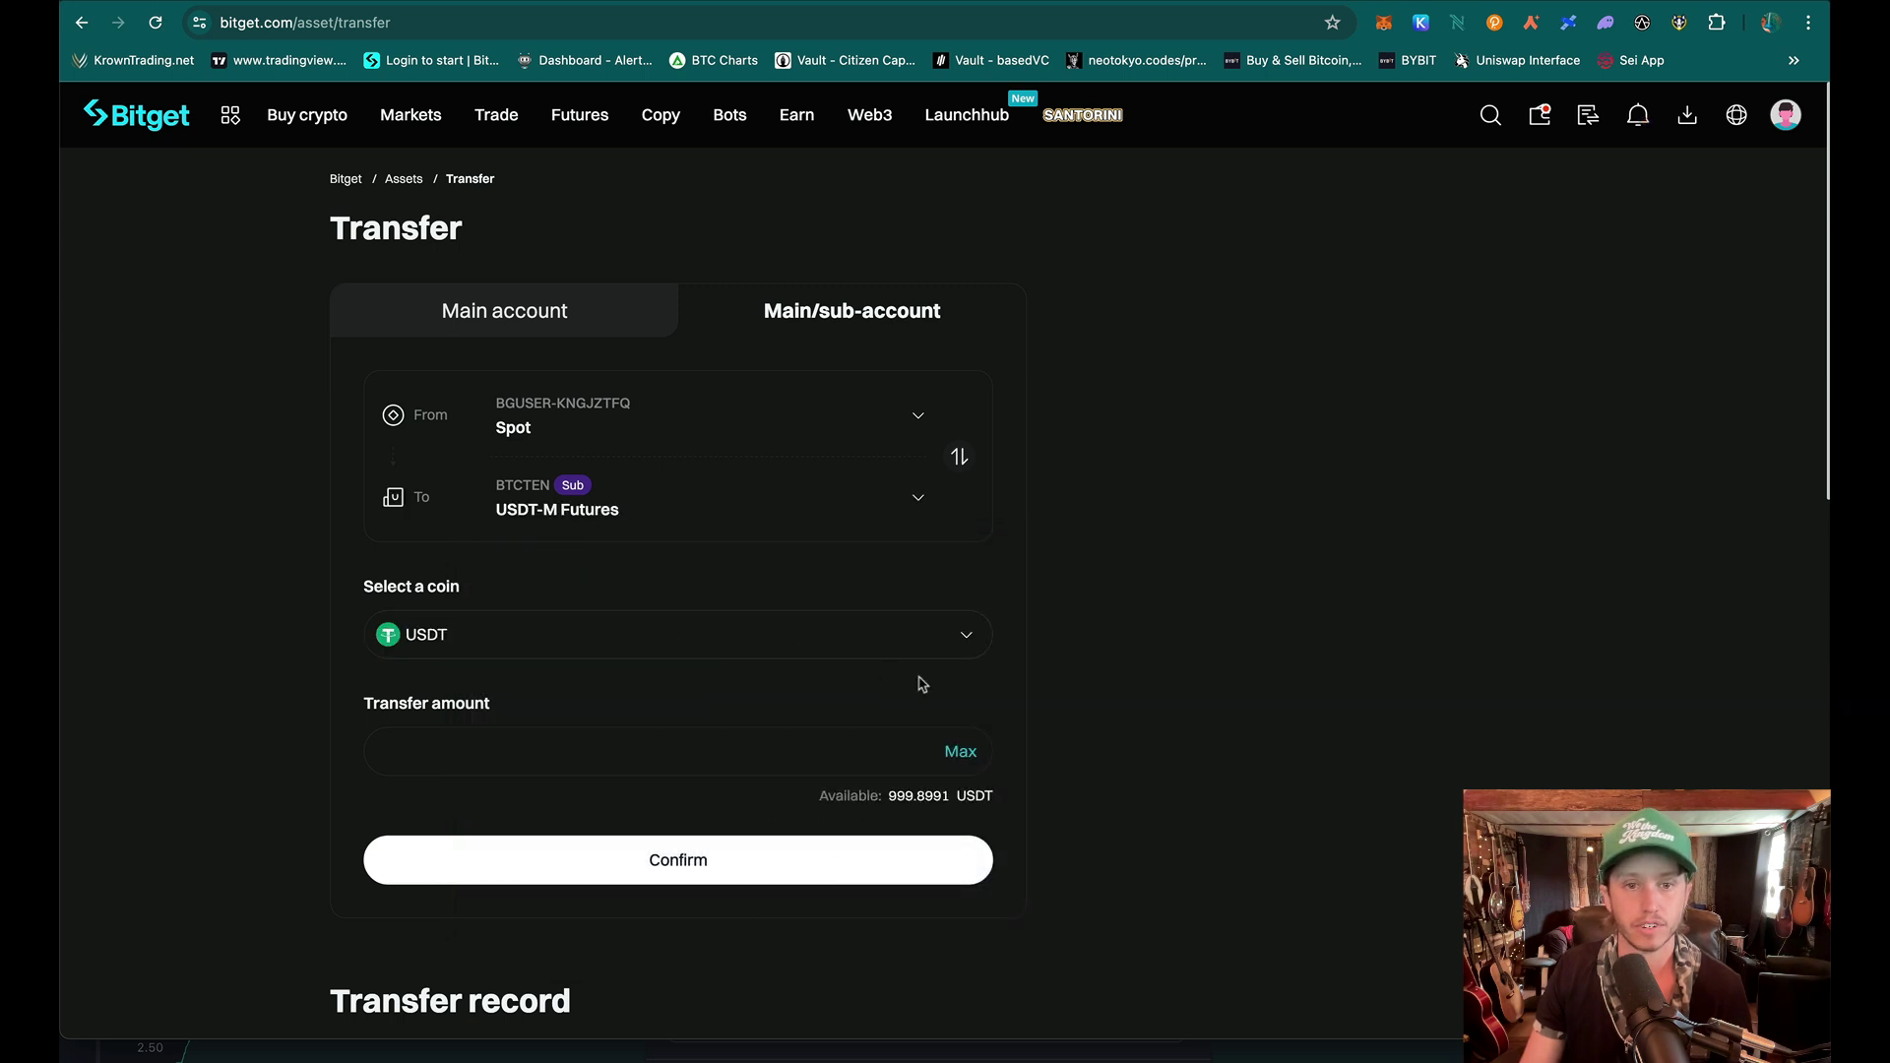
click(961, 753)
click(790, 862)
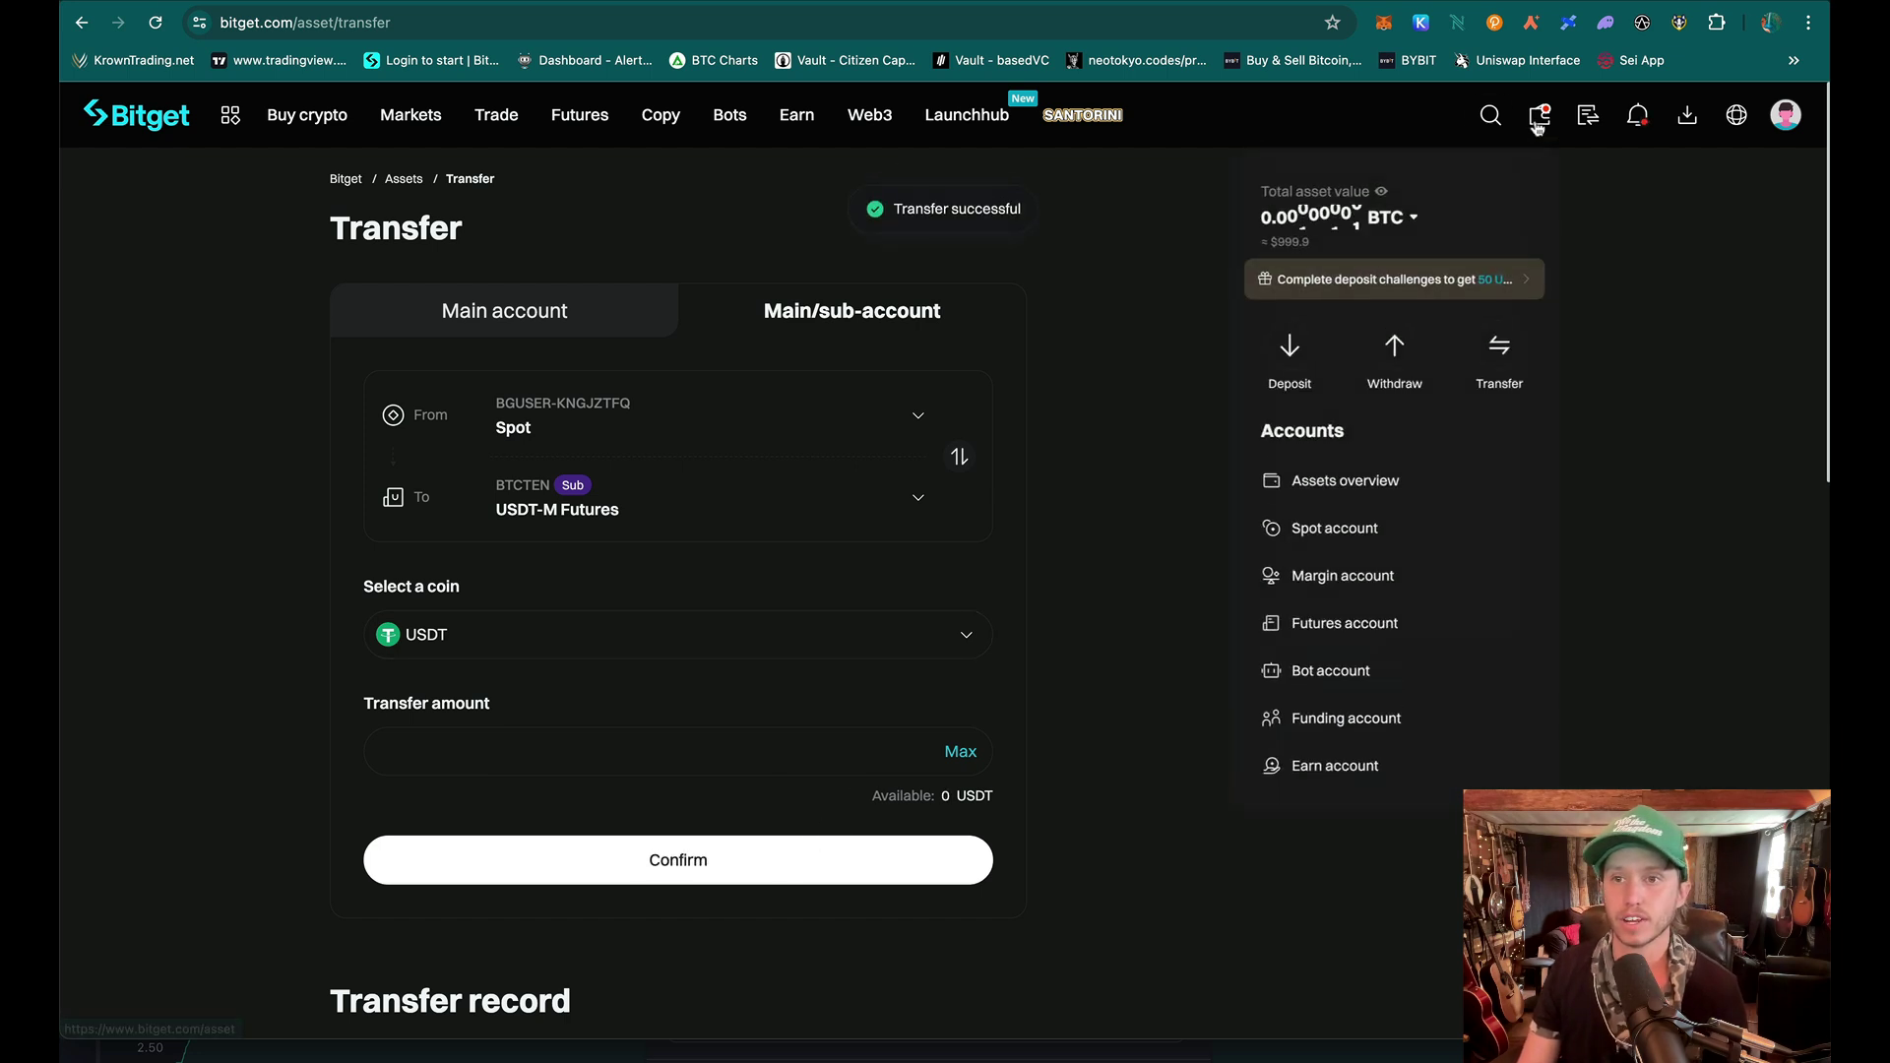
Return to the sub-accounts overview and scroll down to BTCTEN
mouse_move(1786, 115)
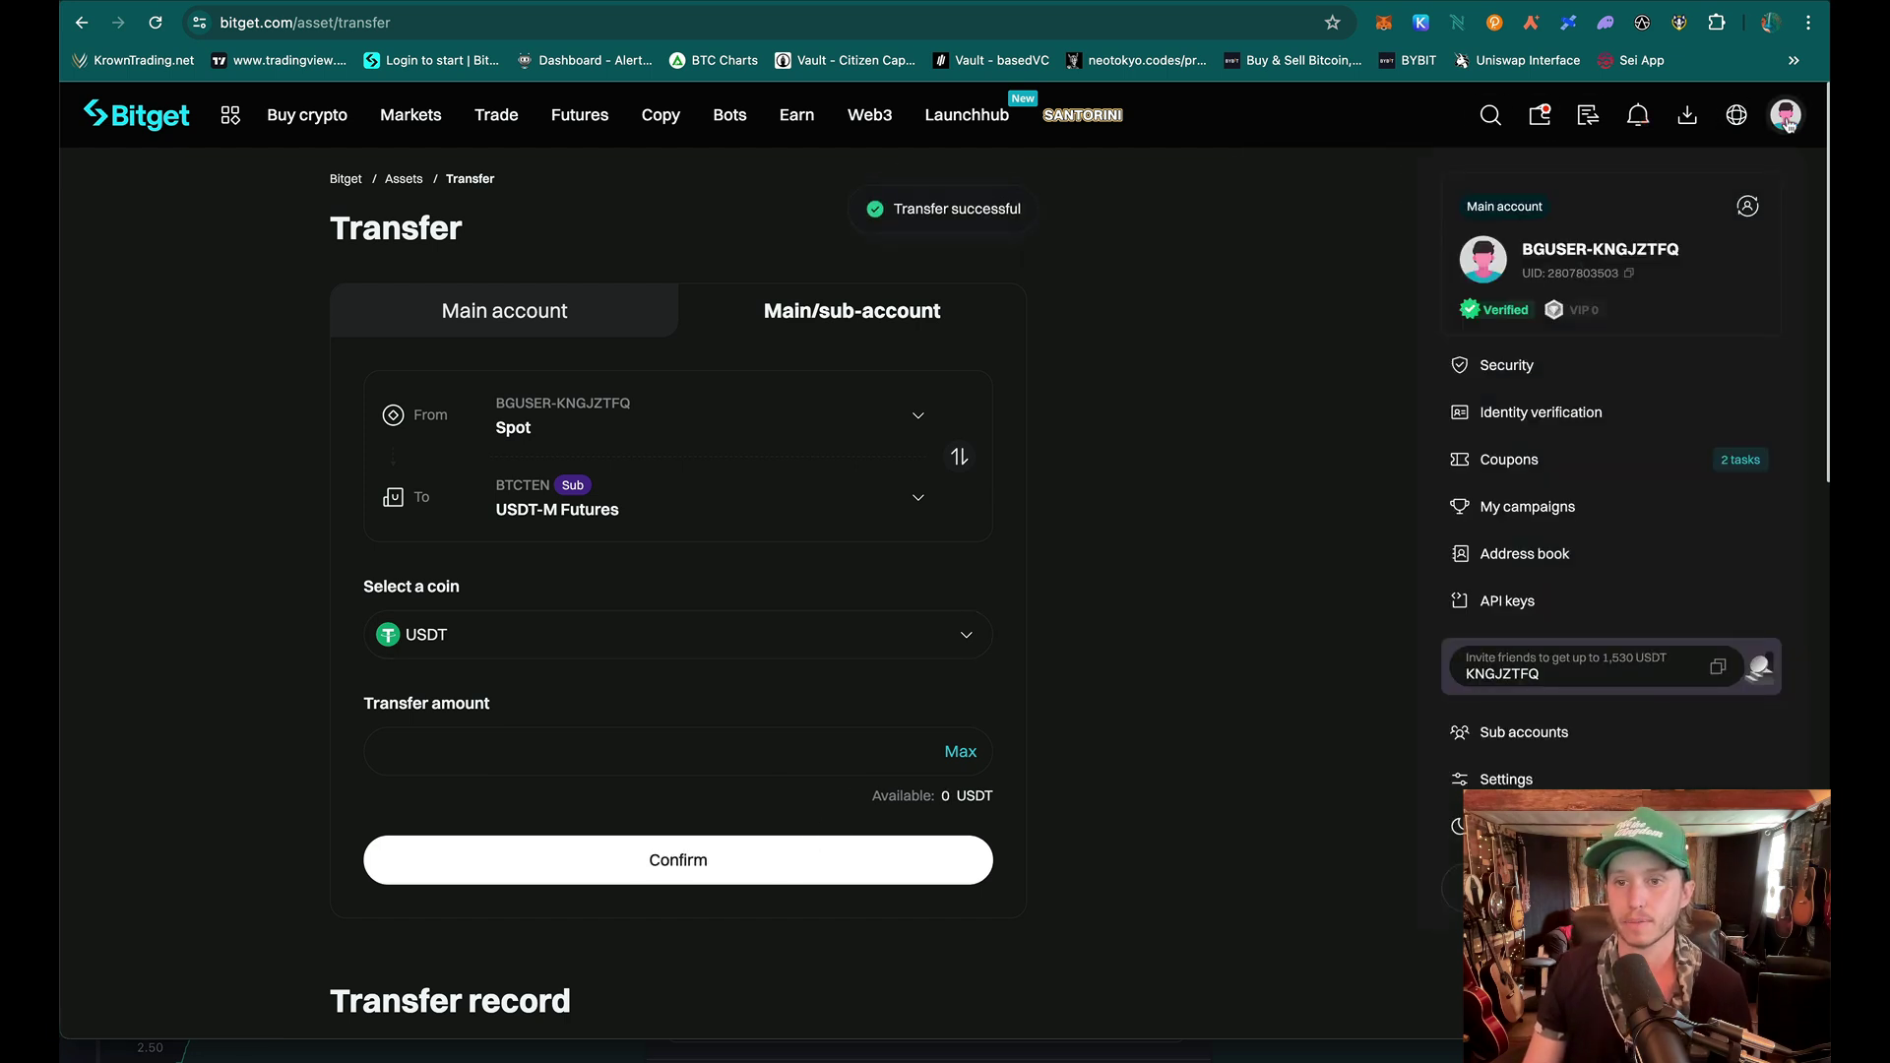
click(1526, 744)
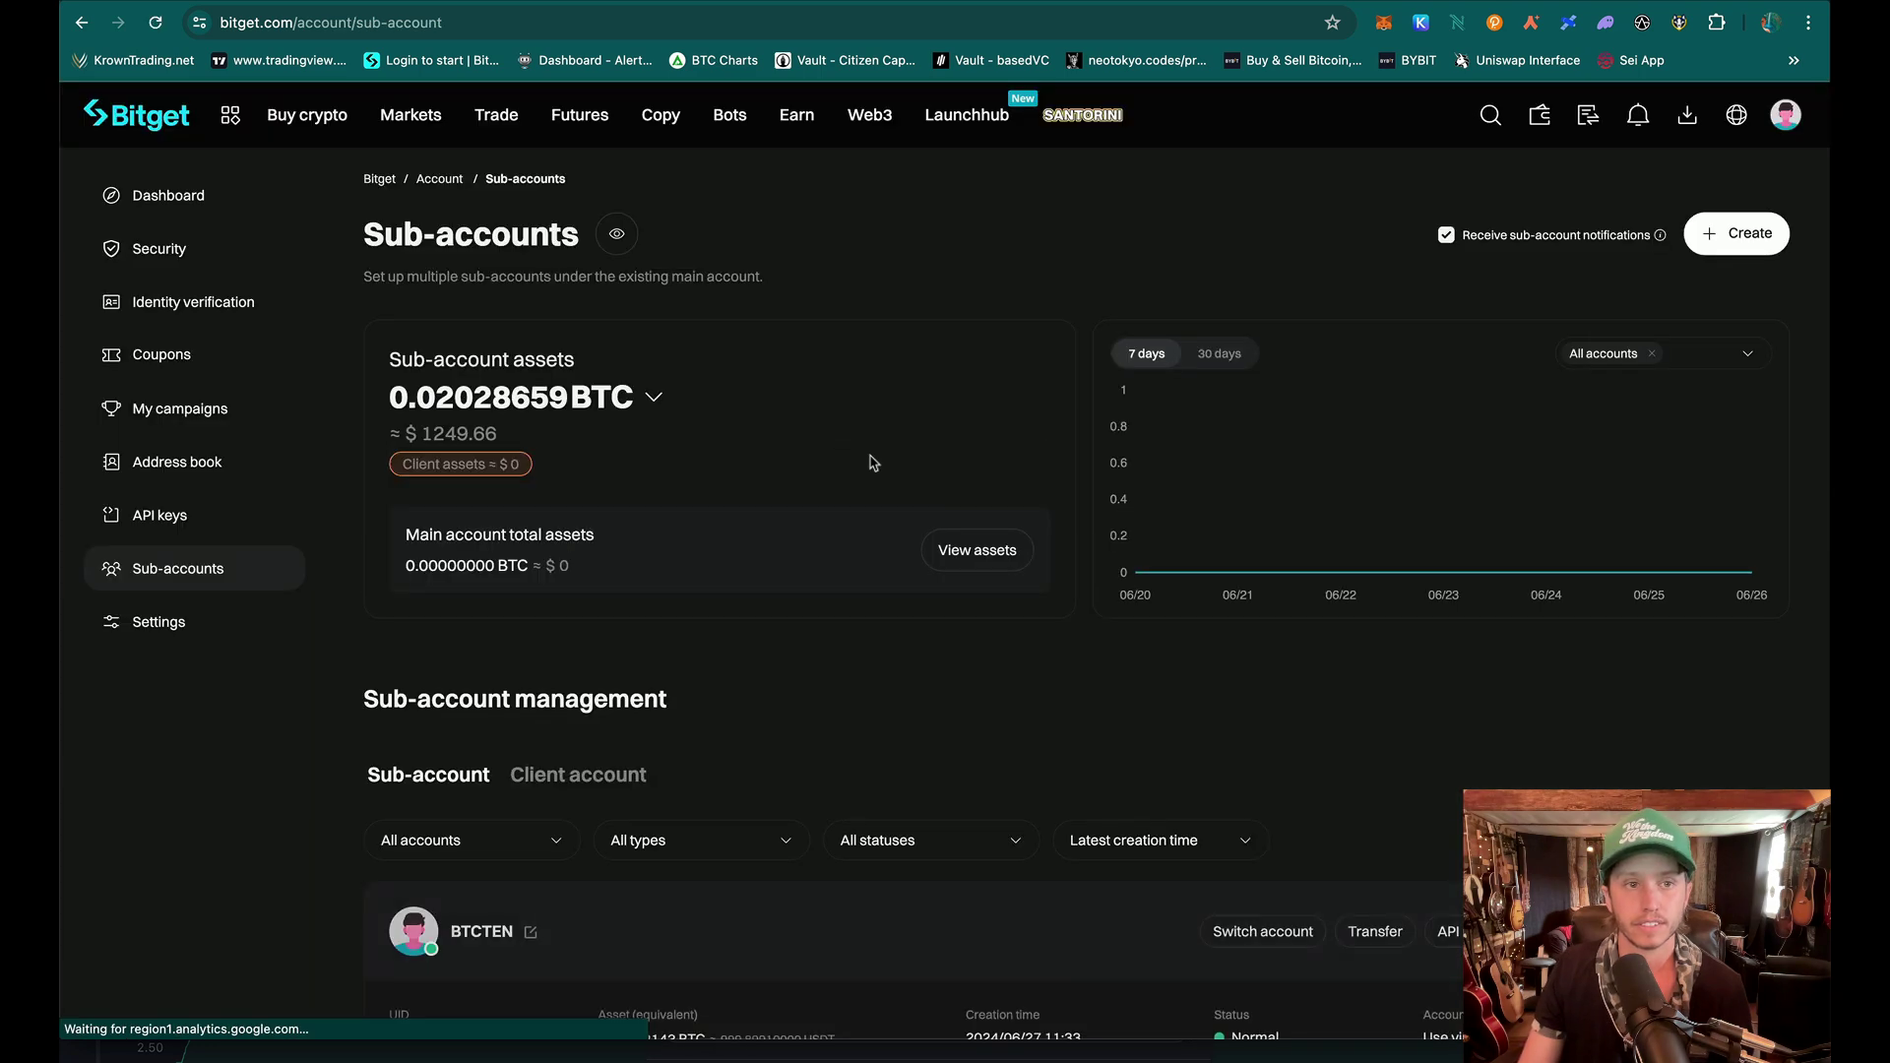
scroll(900, 472, down, 2)
scroll(727, 574, down, 2)
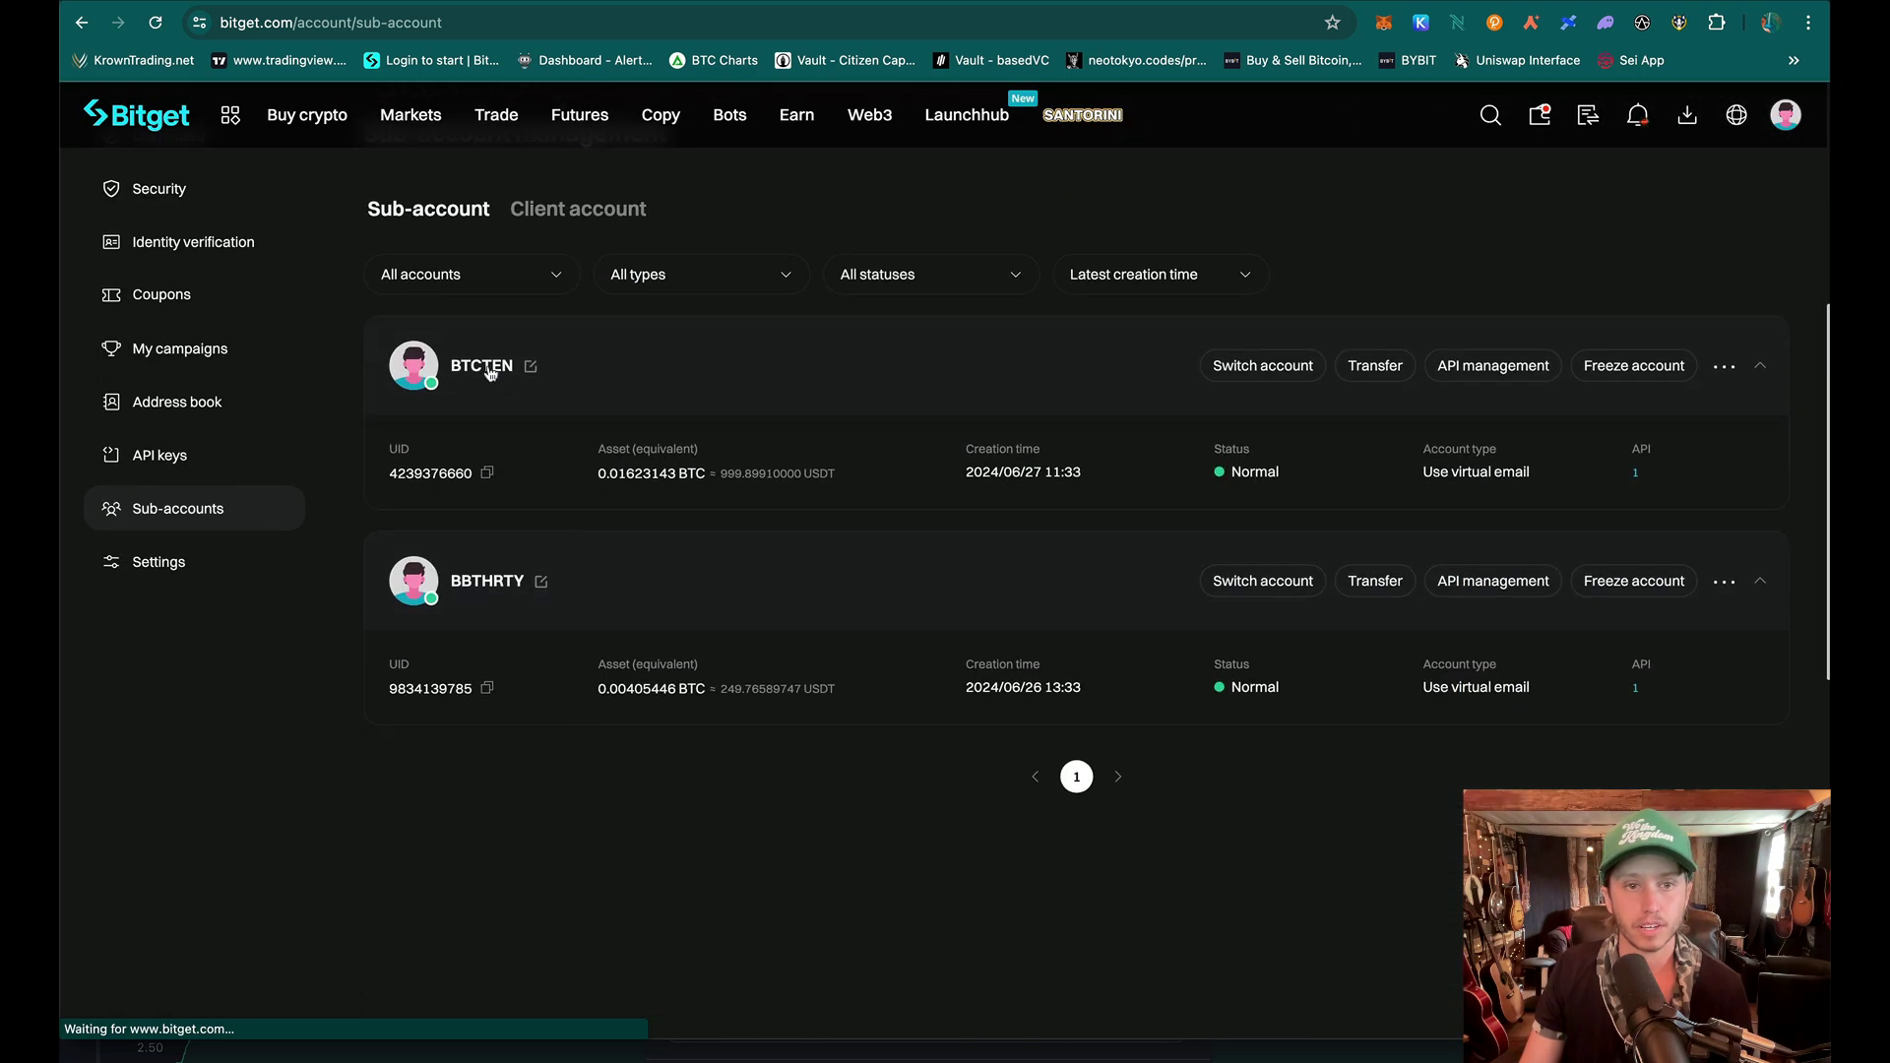
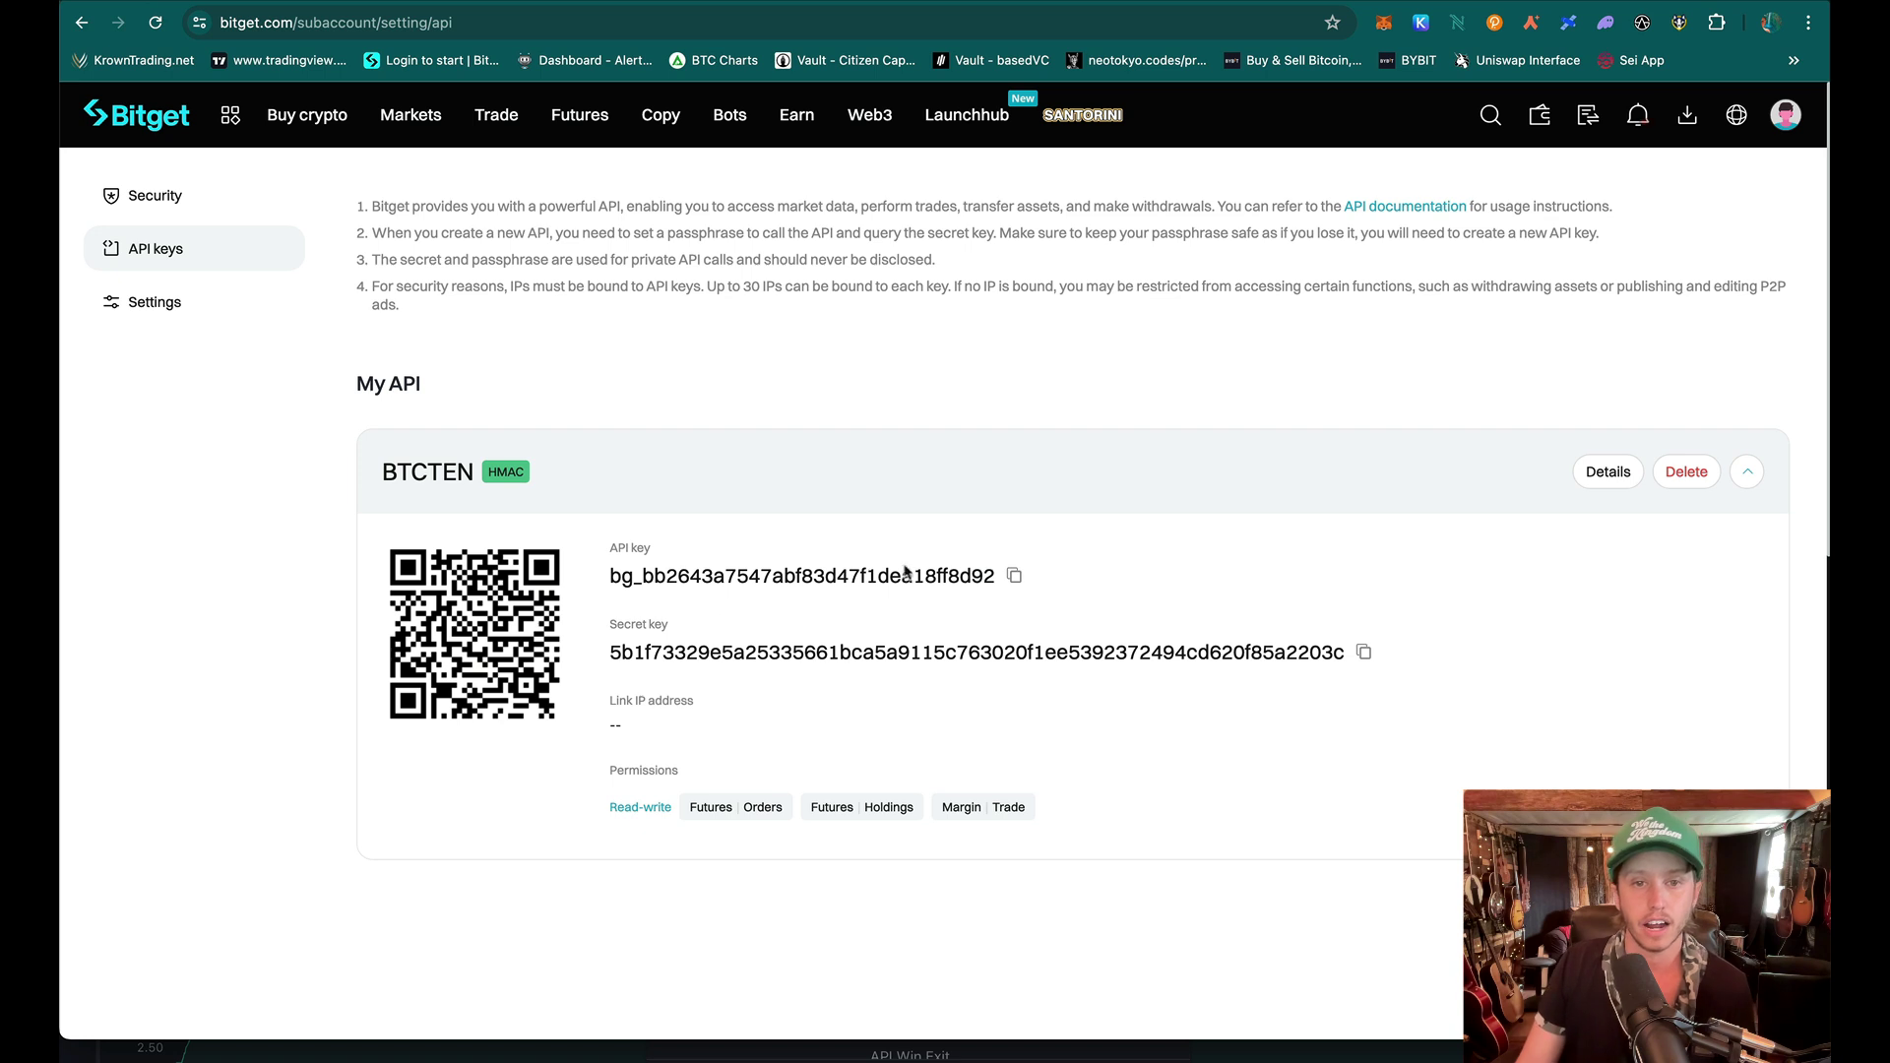
Copy the Bitget BTCTEN API key and secret into Alertatron's Add API Key form
scroll(739, 611, down, 1)
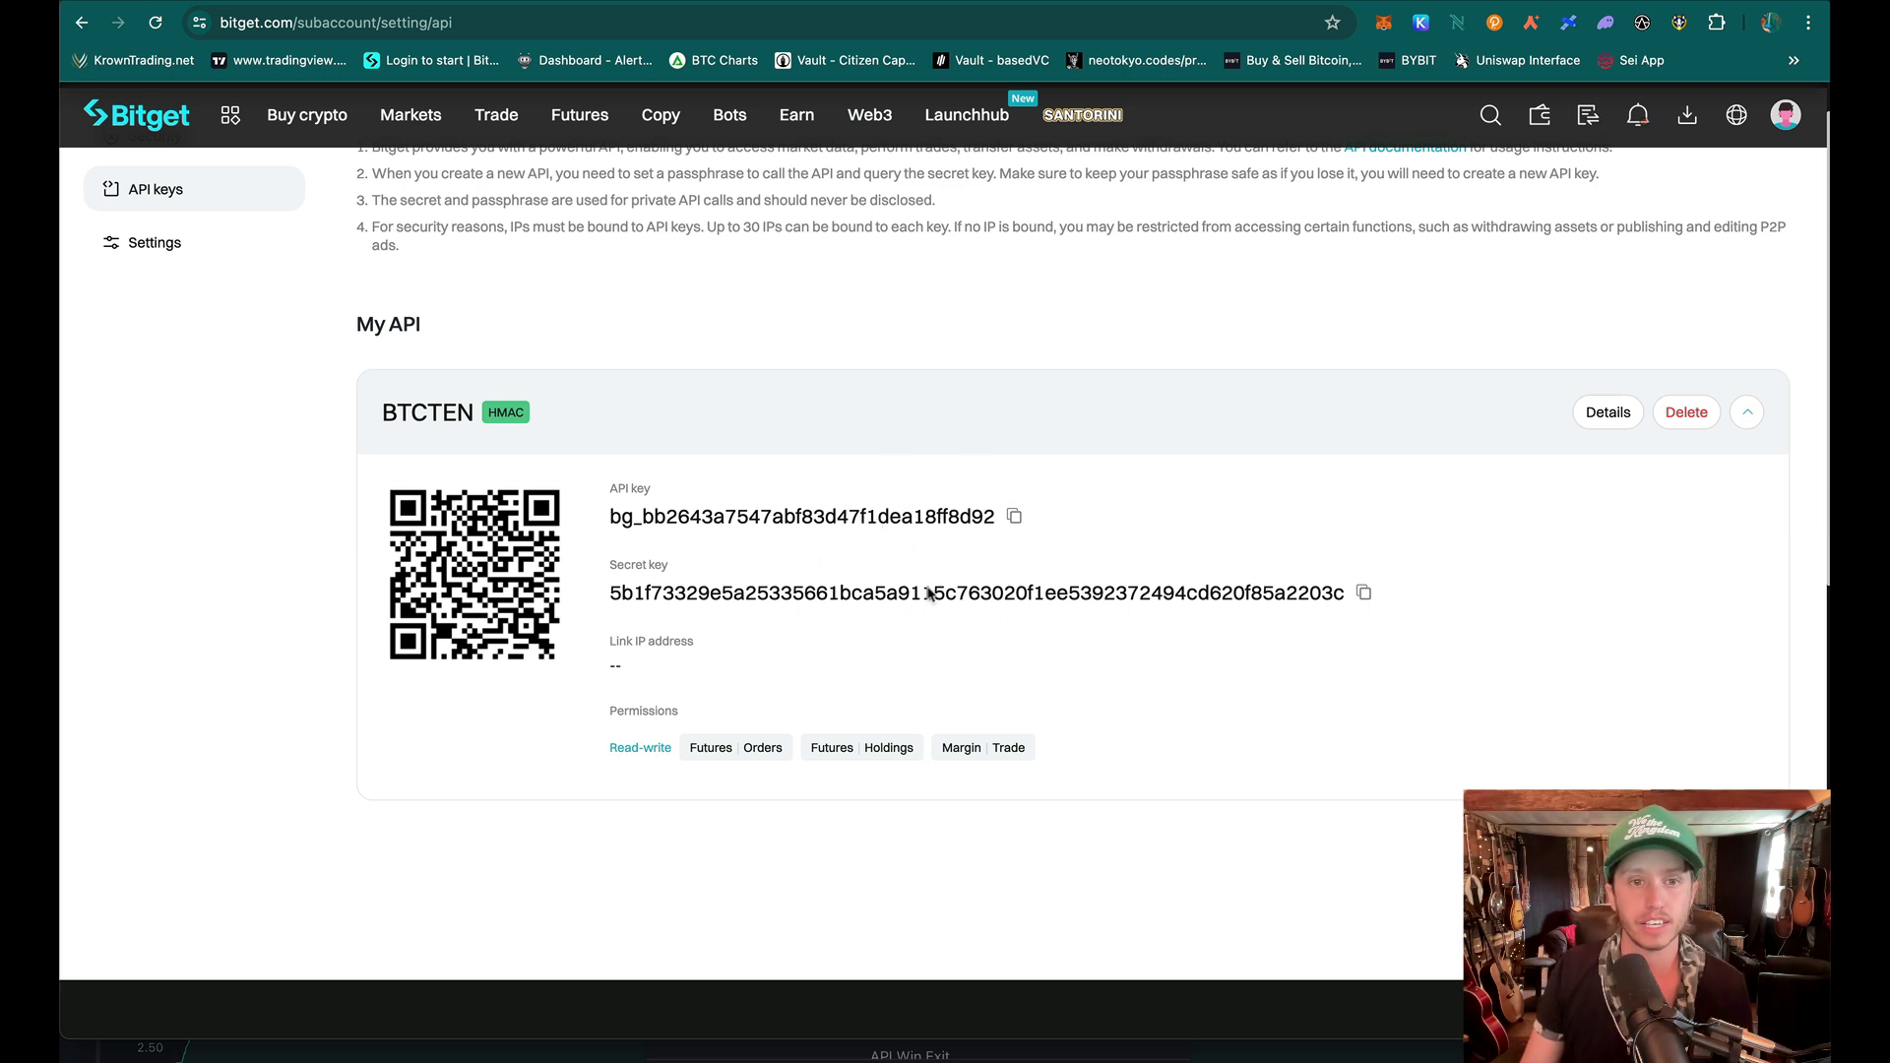
click(1014, 519)
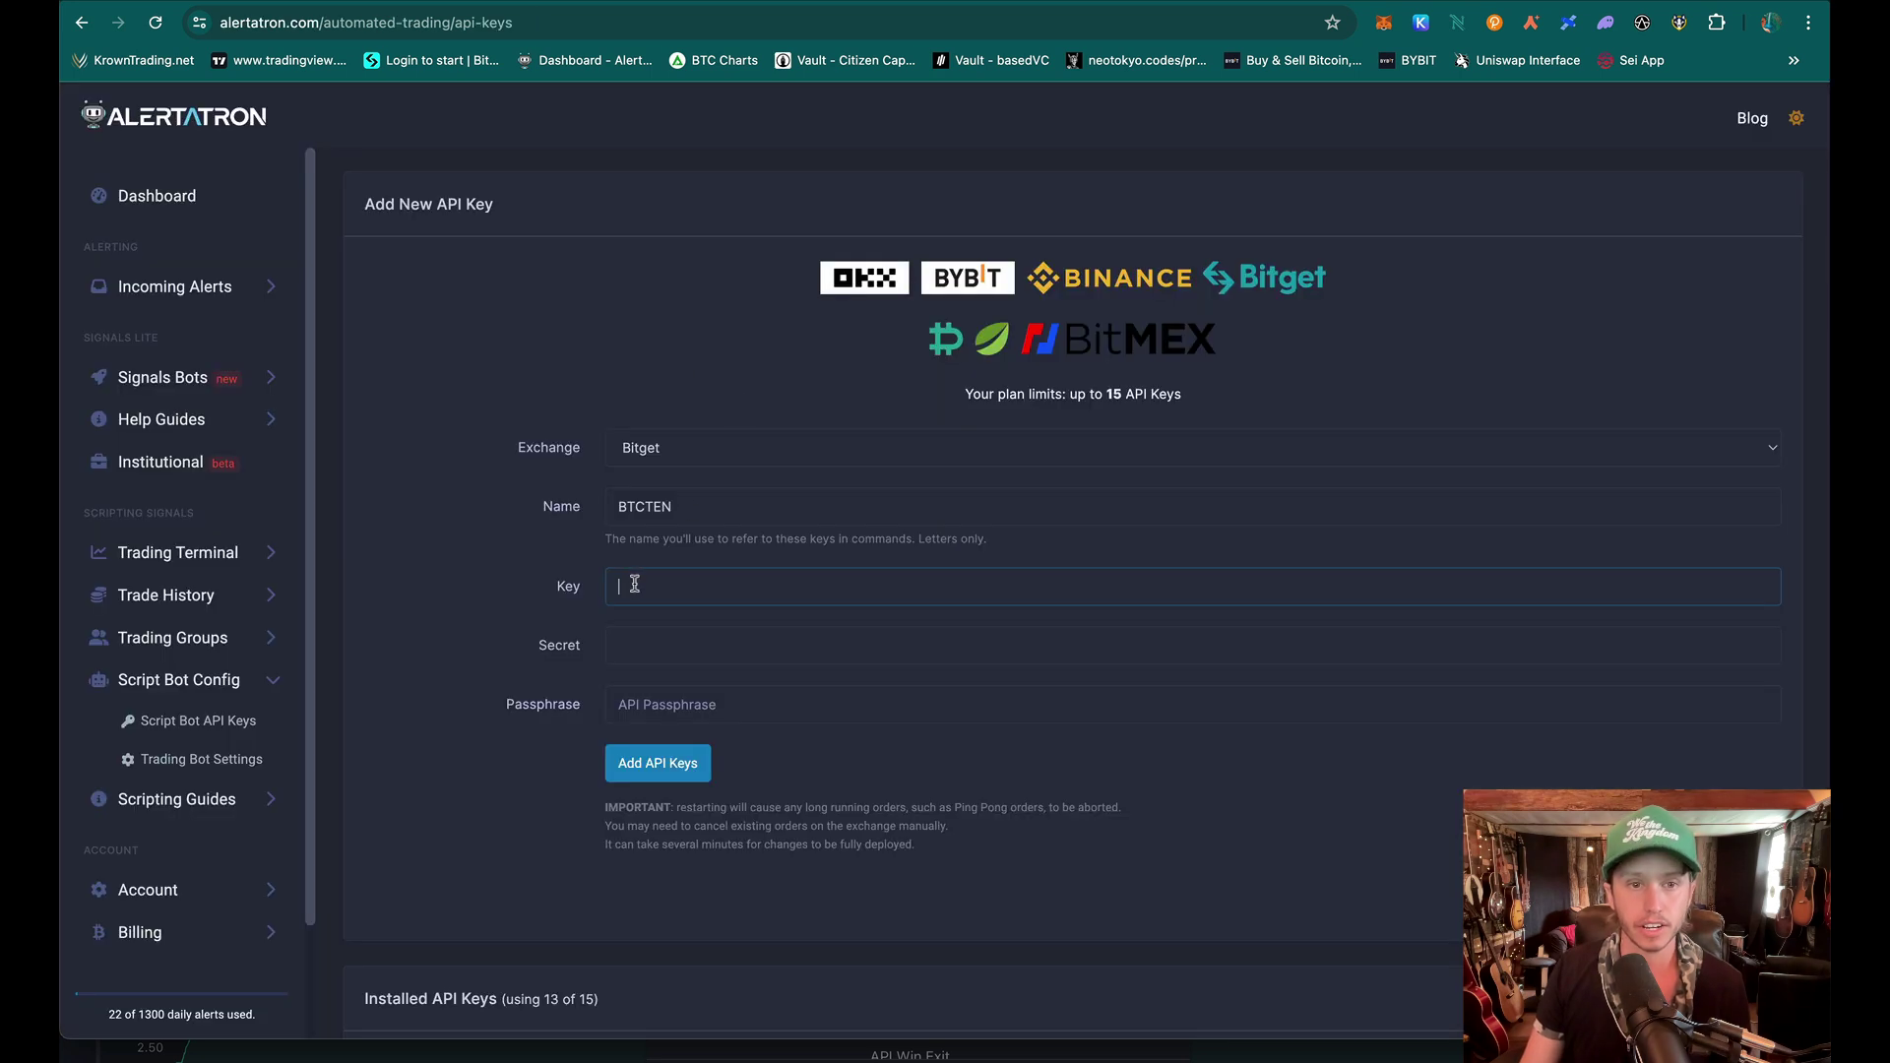
key(super+v)
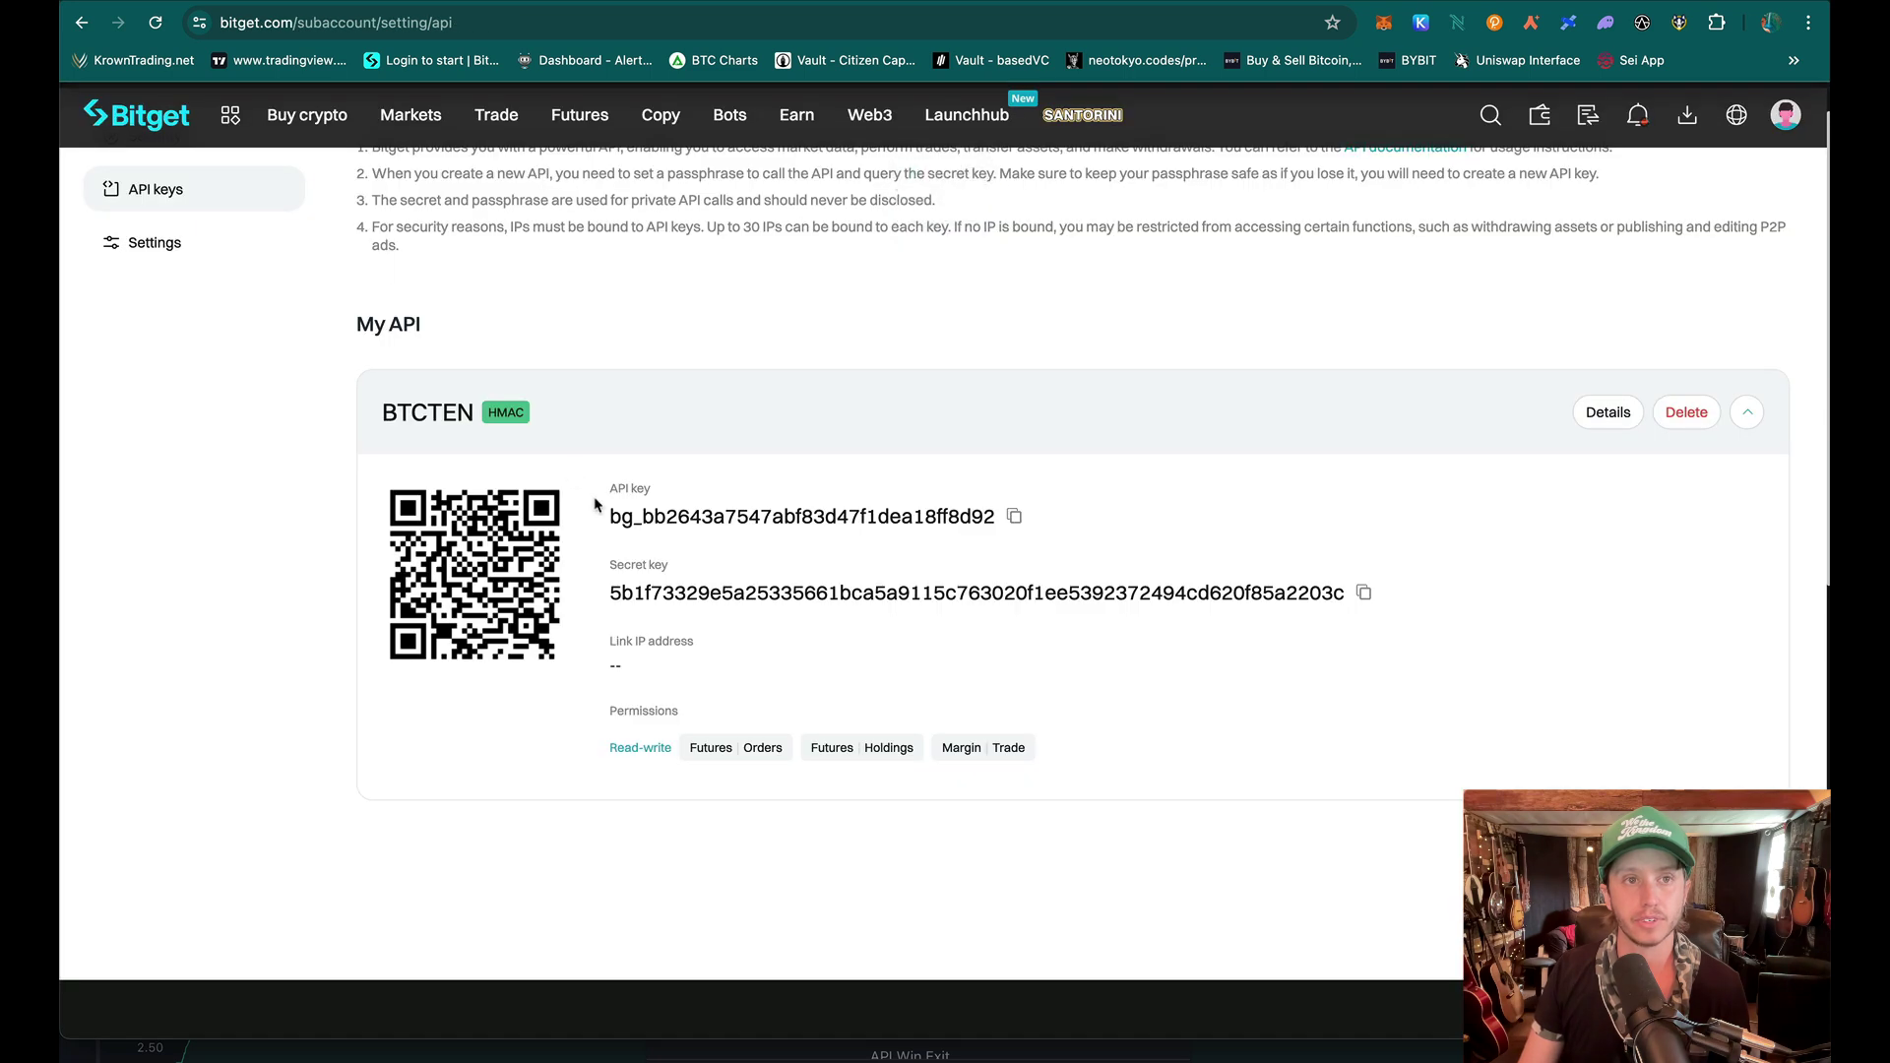
click(1364, 593)
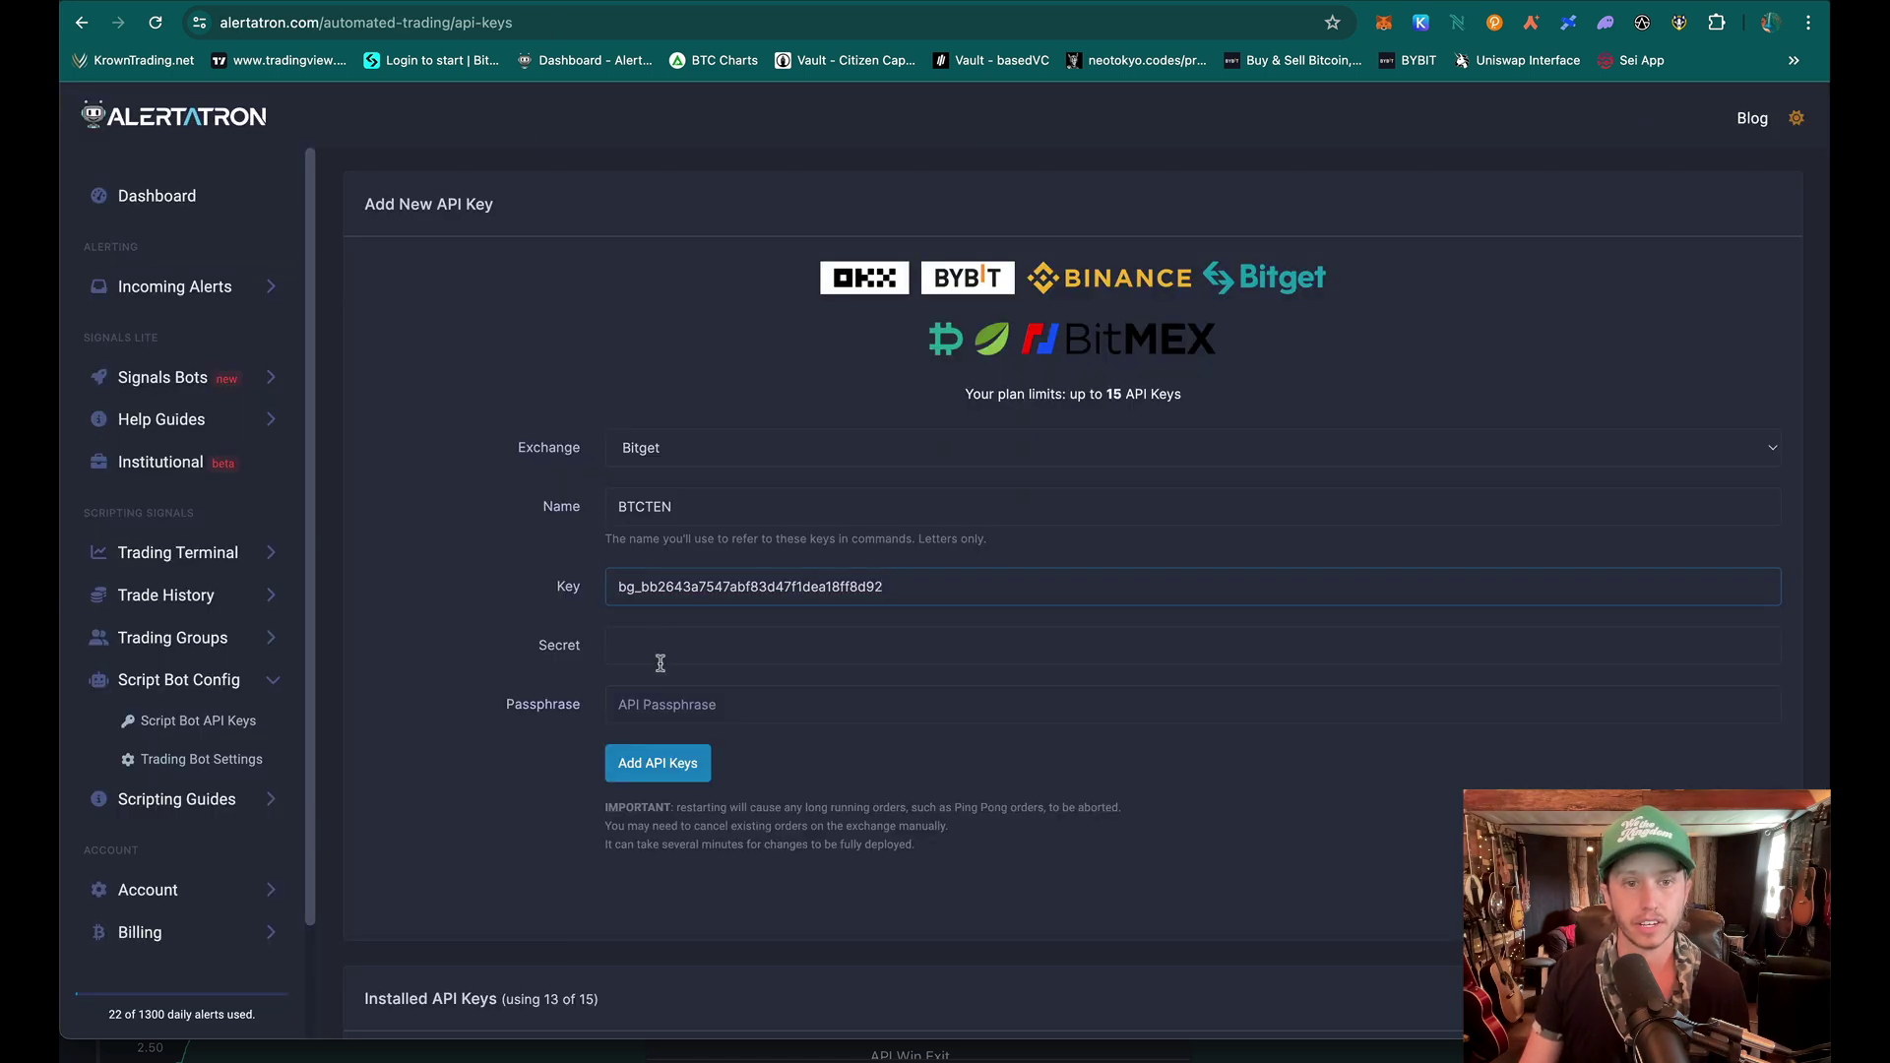
click(662, 655)
key(super+v)
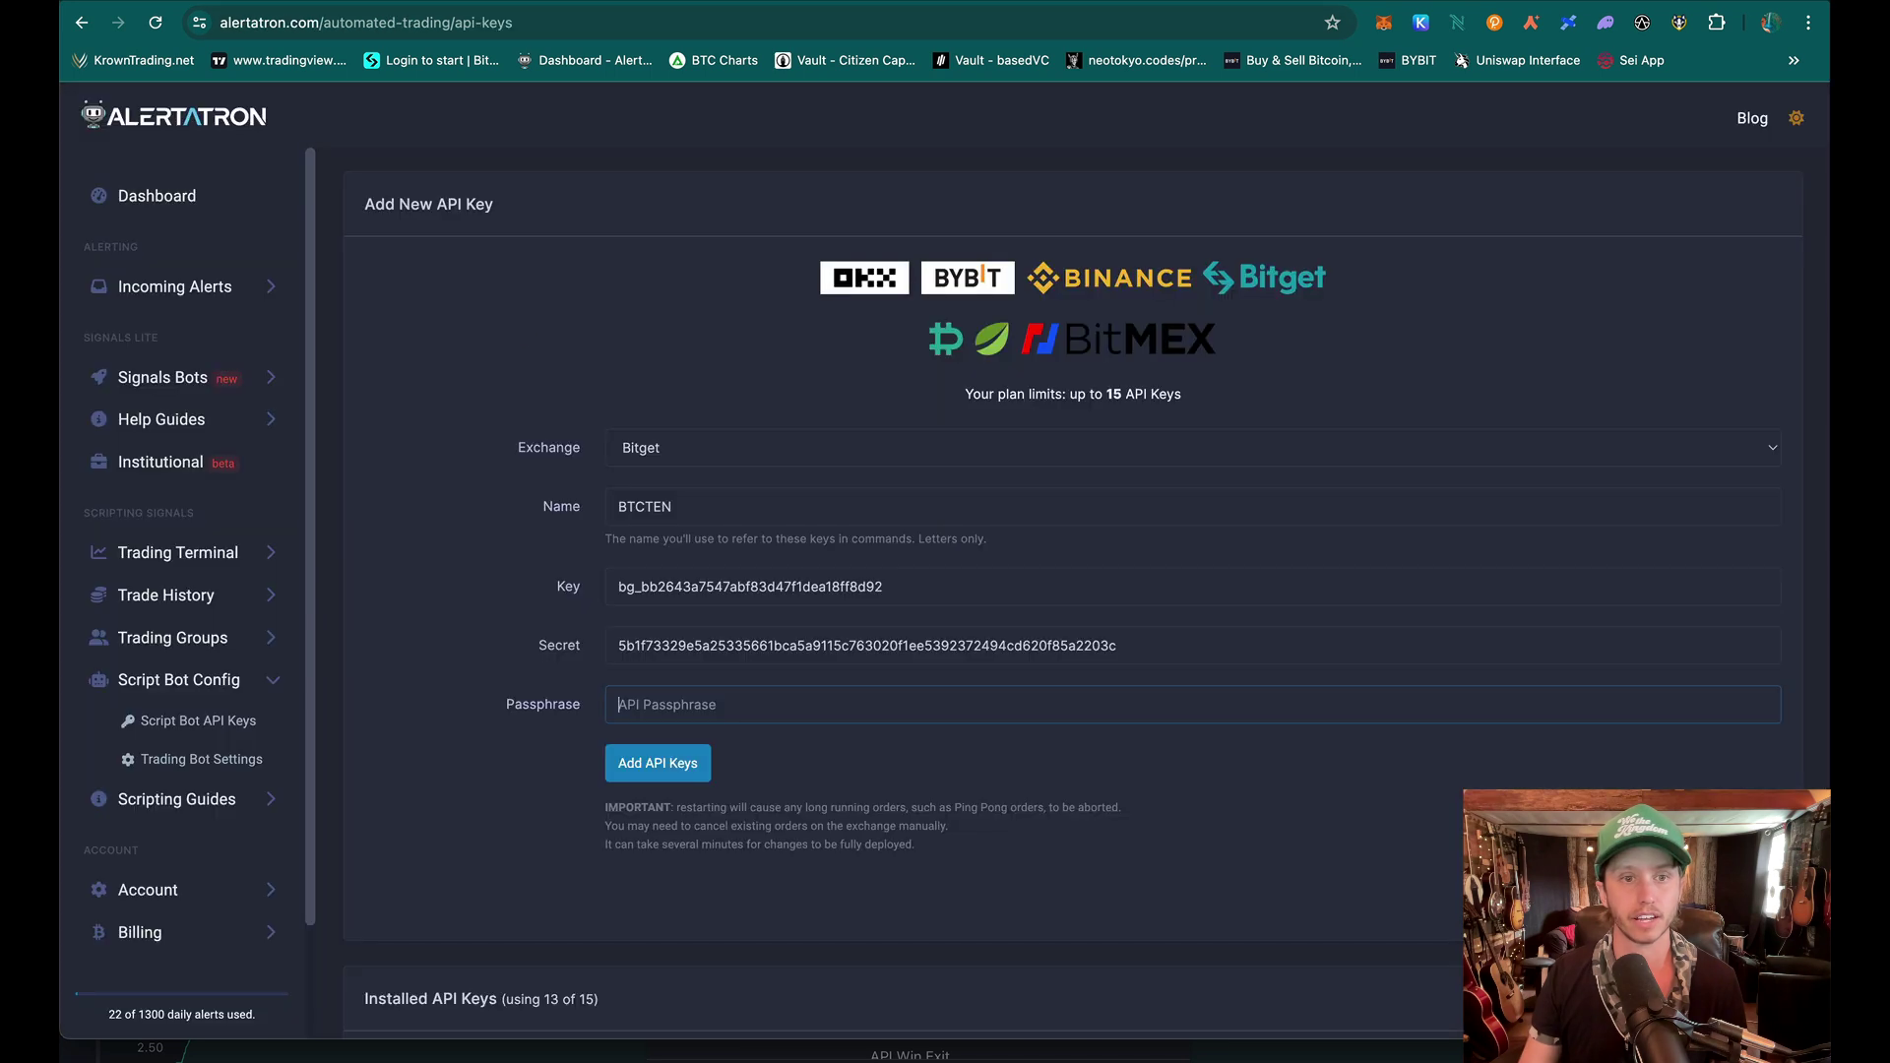
Enter the API passphrase, submit the key, and accept the trading terms
click(655, 703)
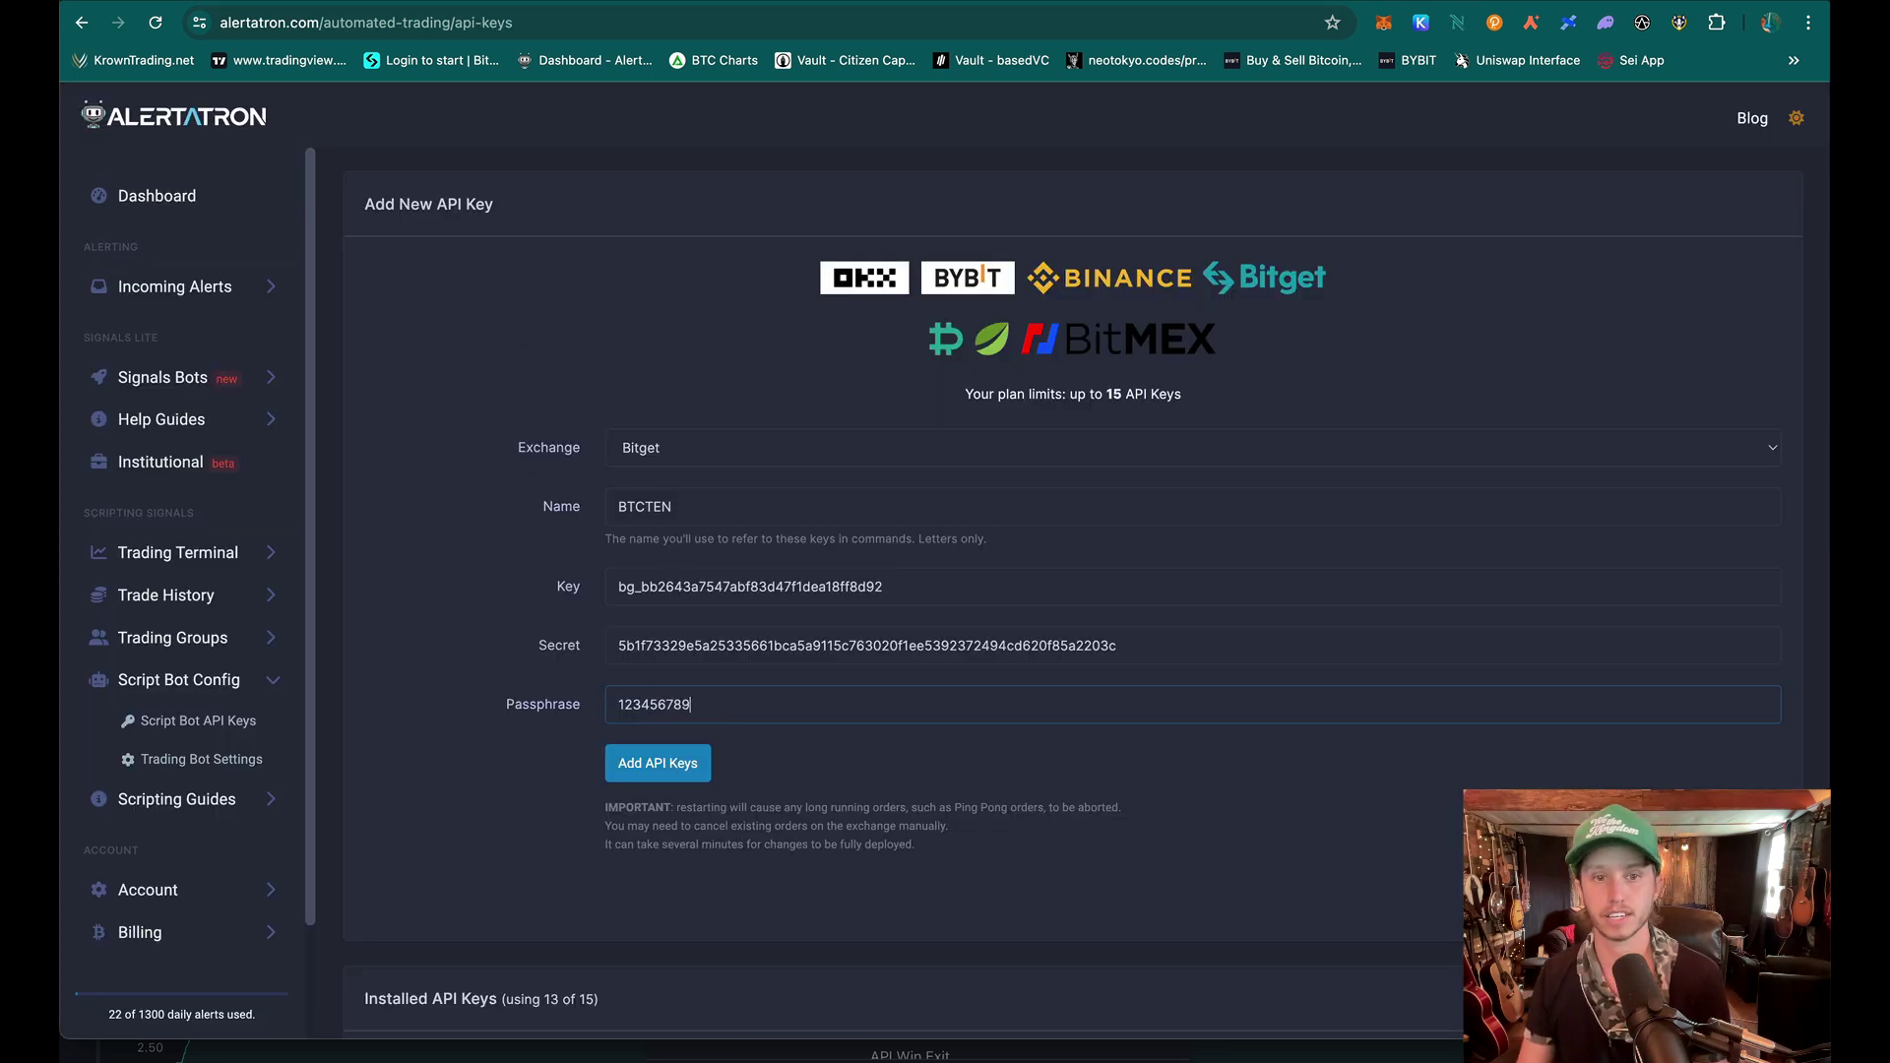
click(664, 769)
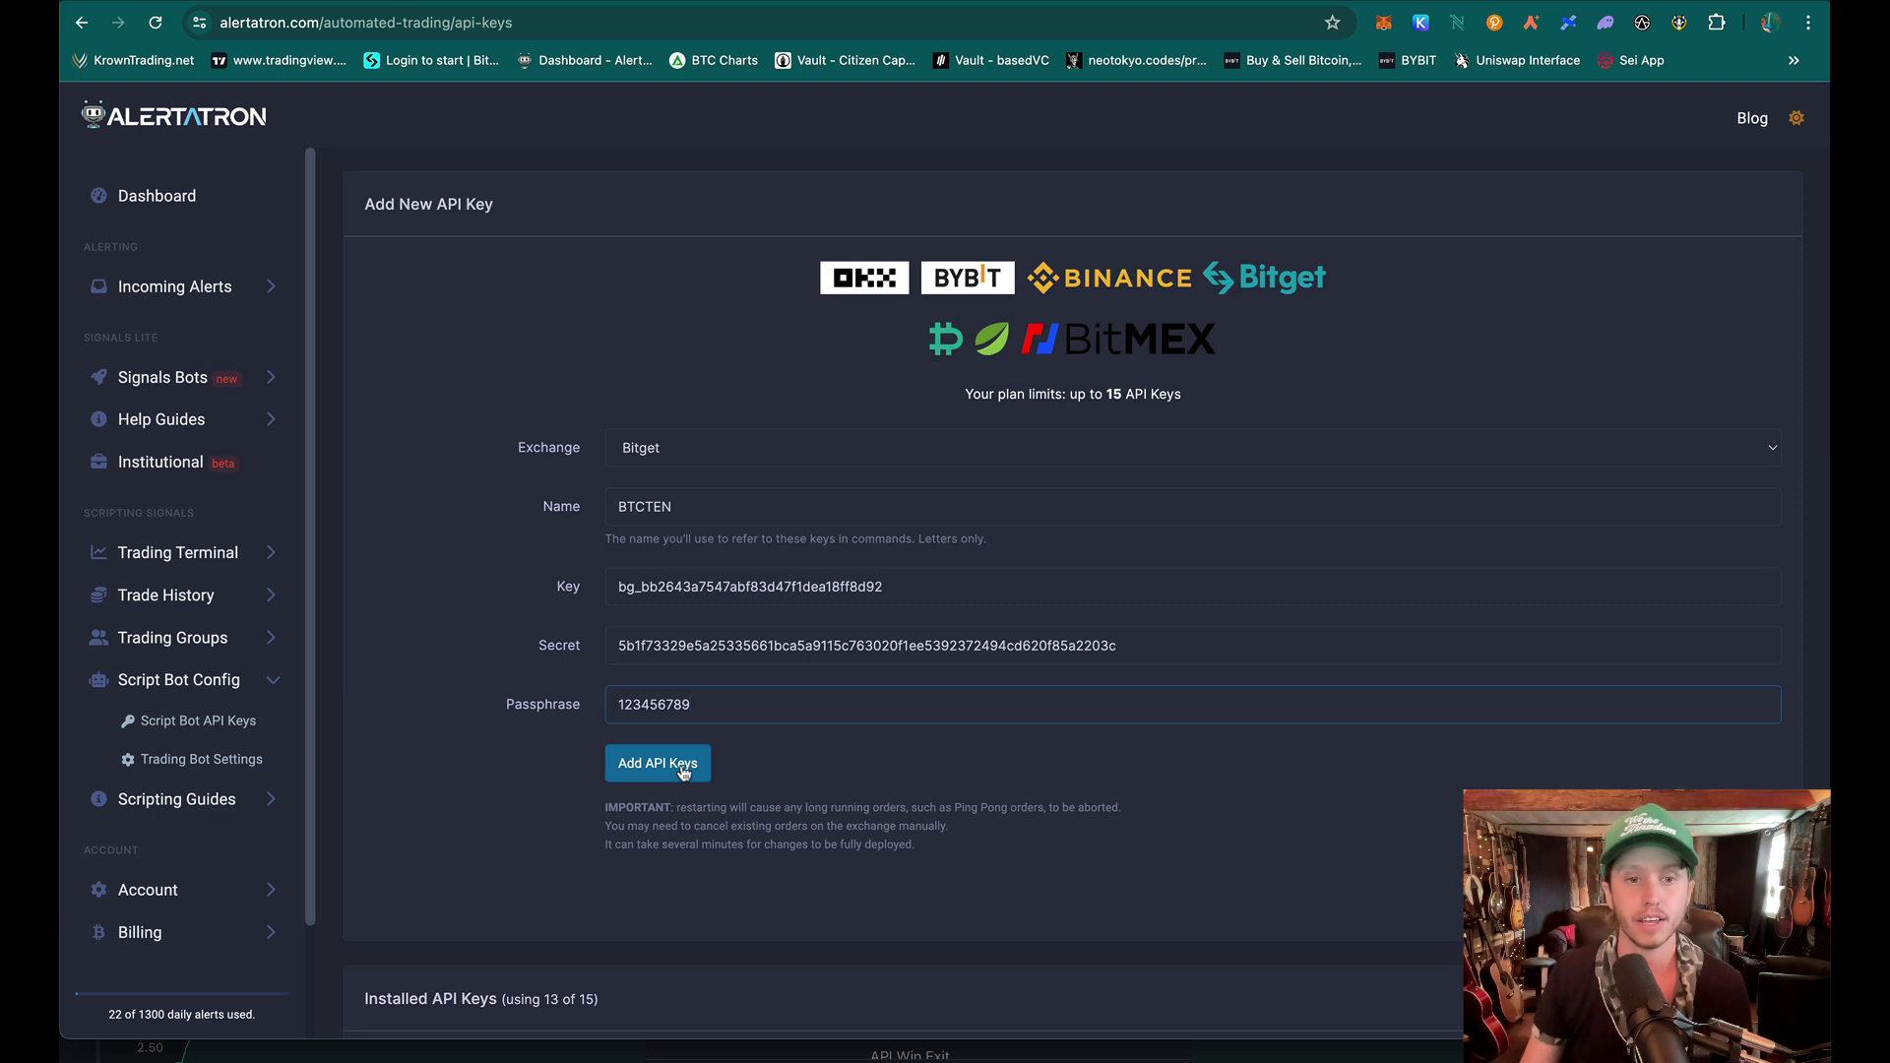
click(683, 773)
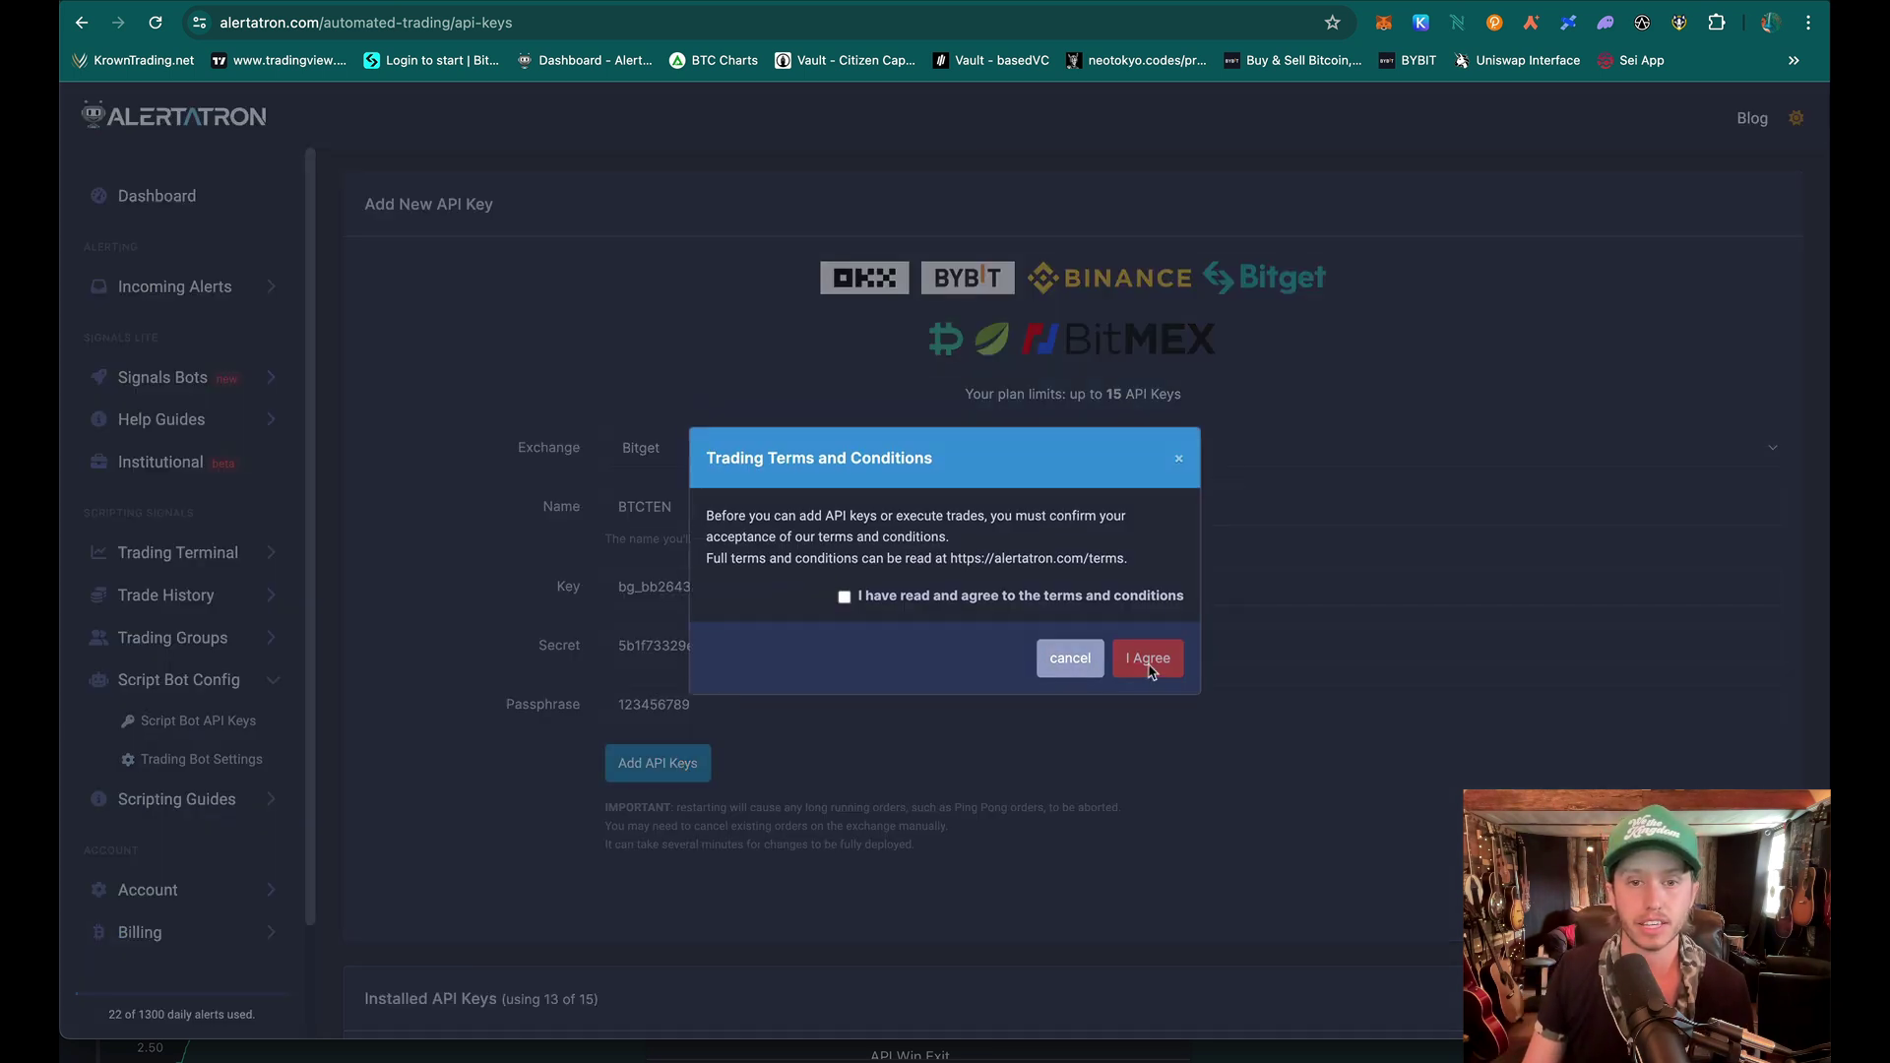
click(844, 597)
click(1144, 660)
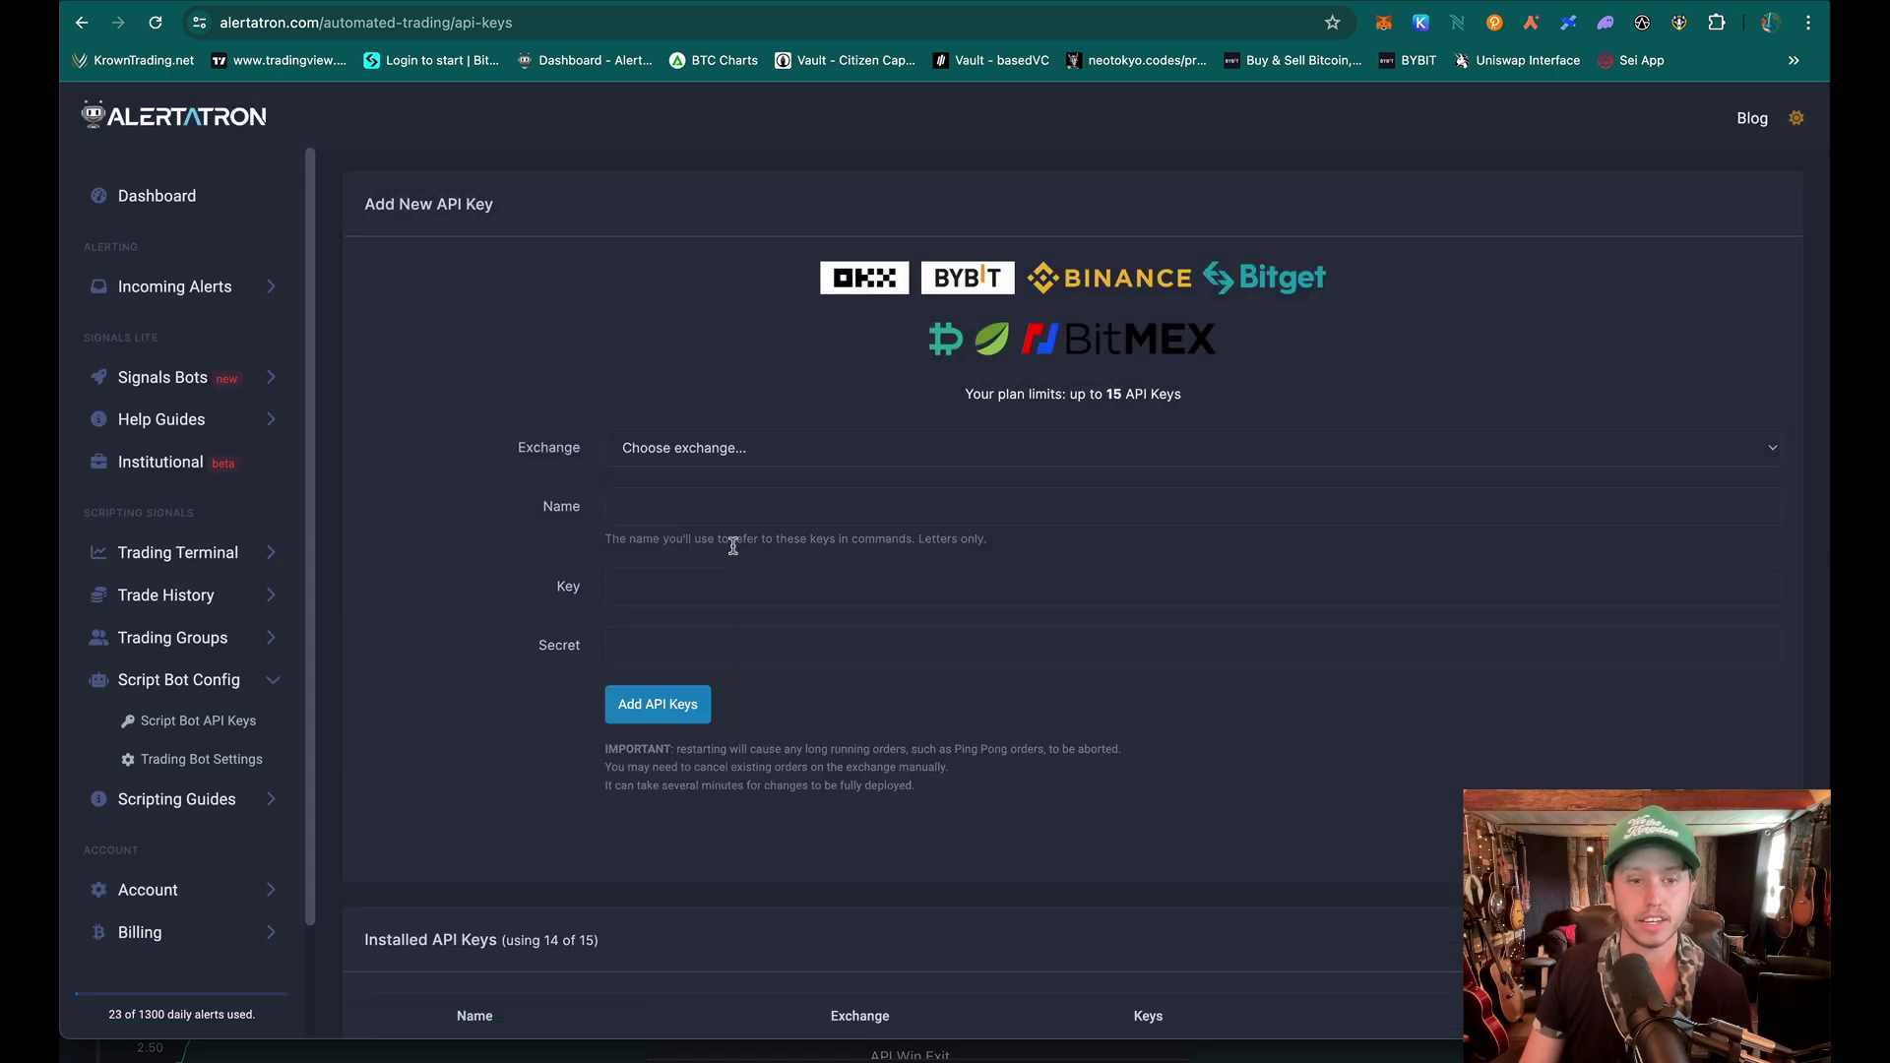
In Alertatron's sidebar, collapse and re-expand Account to reveal Webhook Details
scroll(736, 546, down, 1)
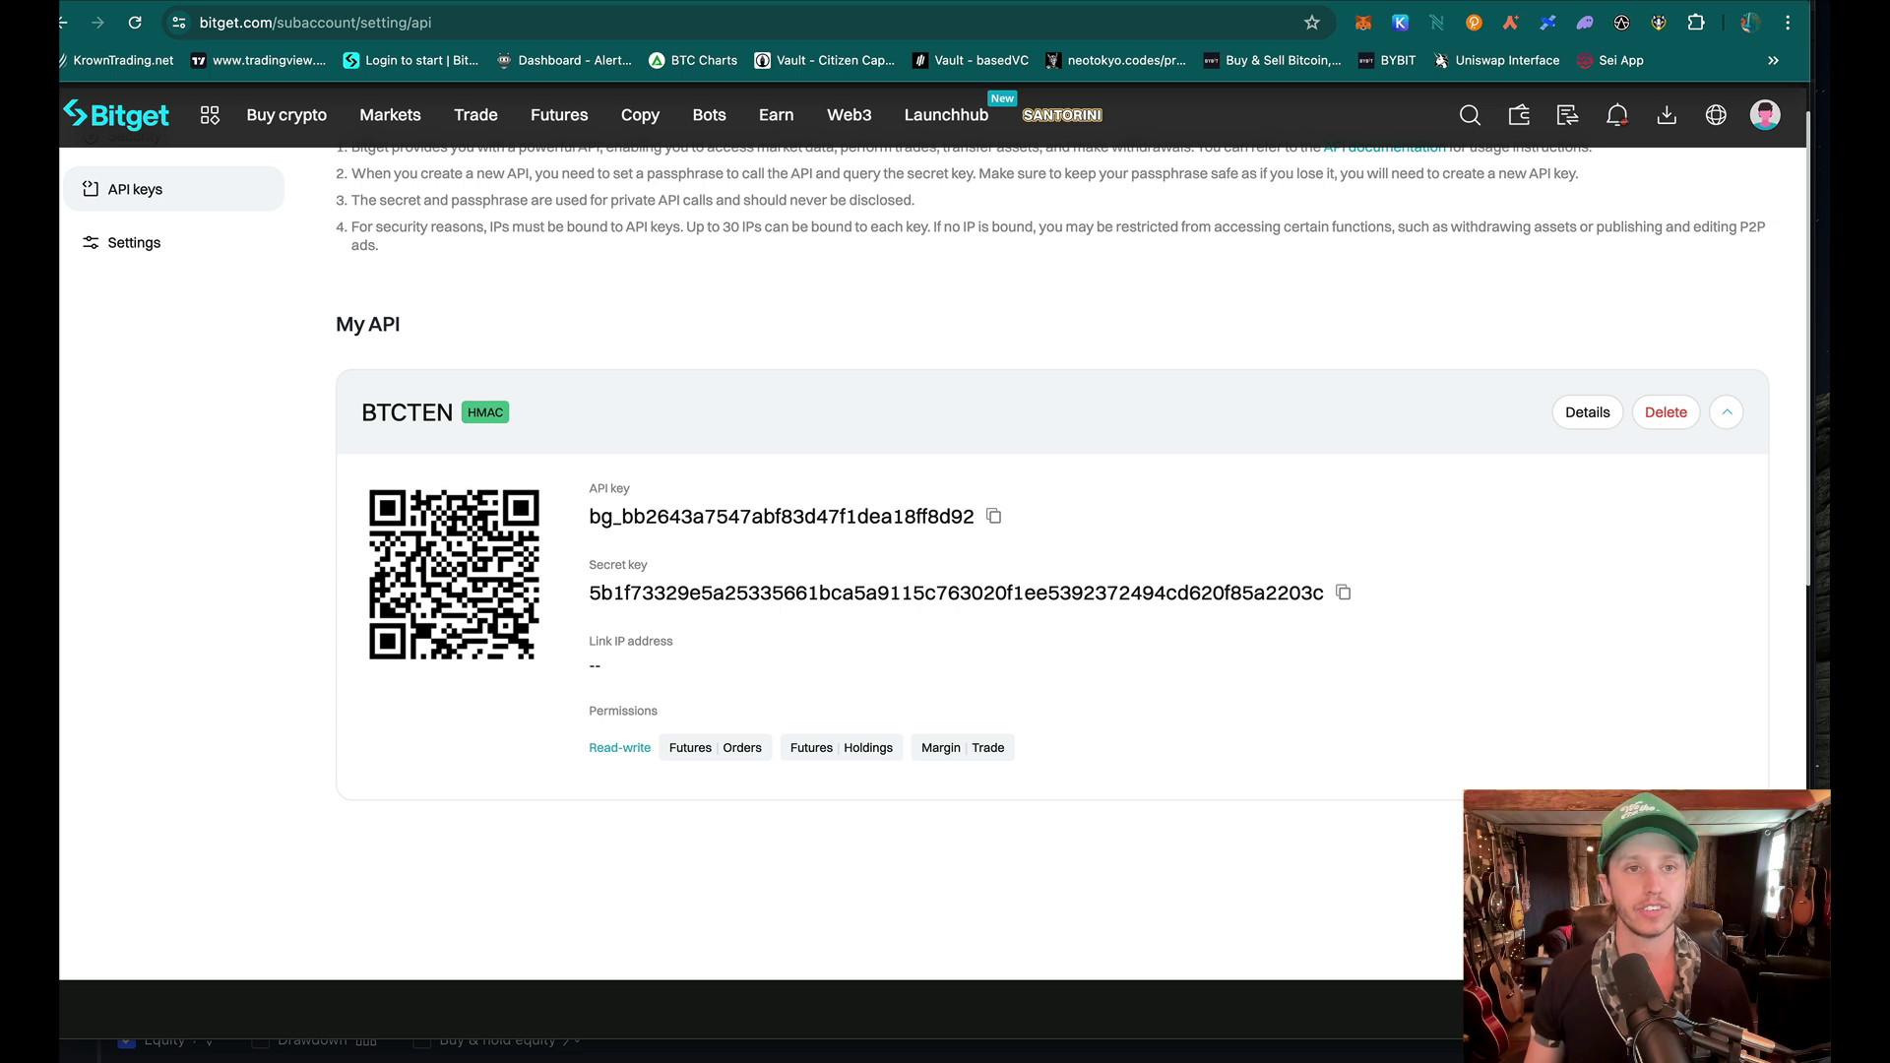
key(ctrl+Tab)
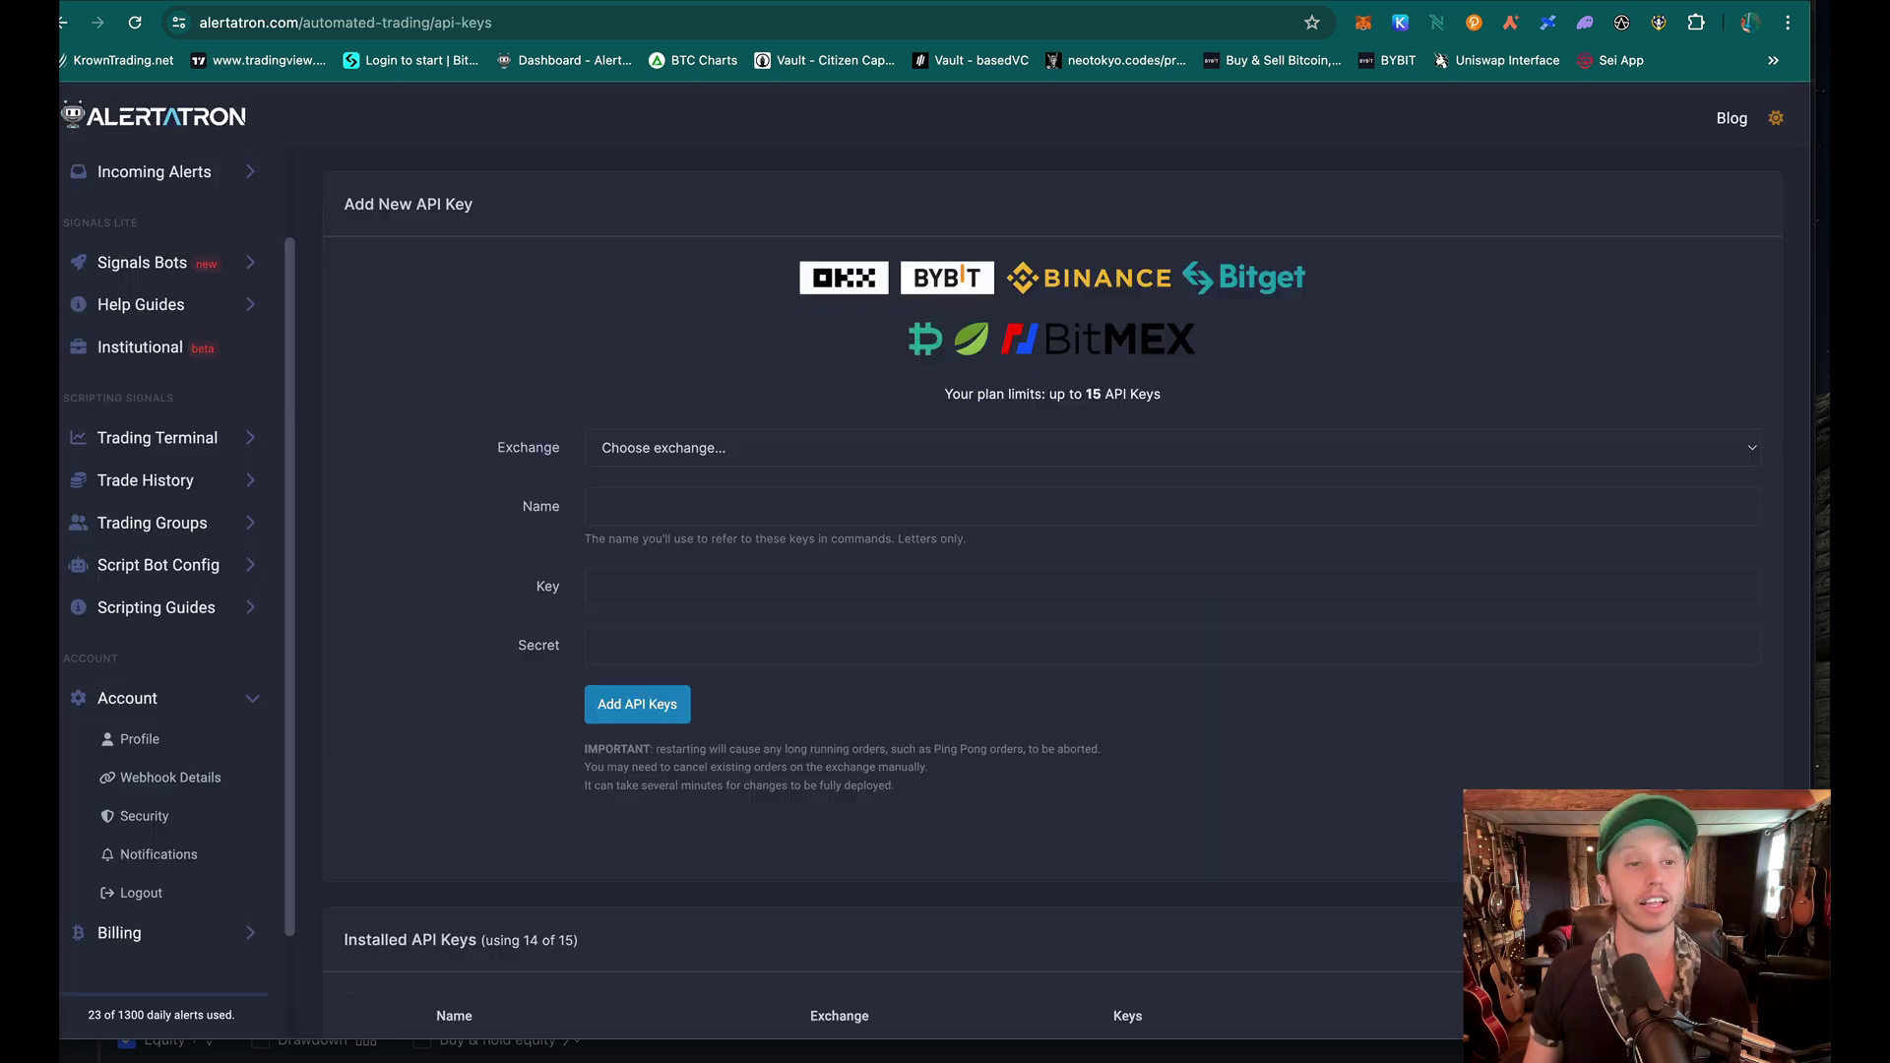
scroll(195, 734, down, 1)
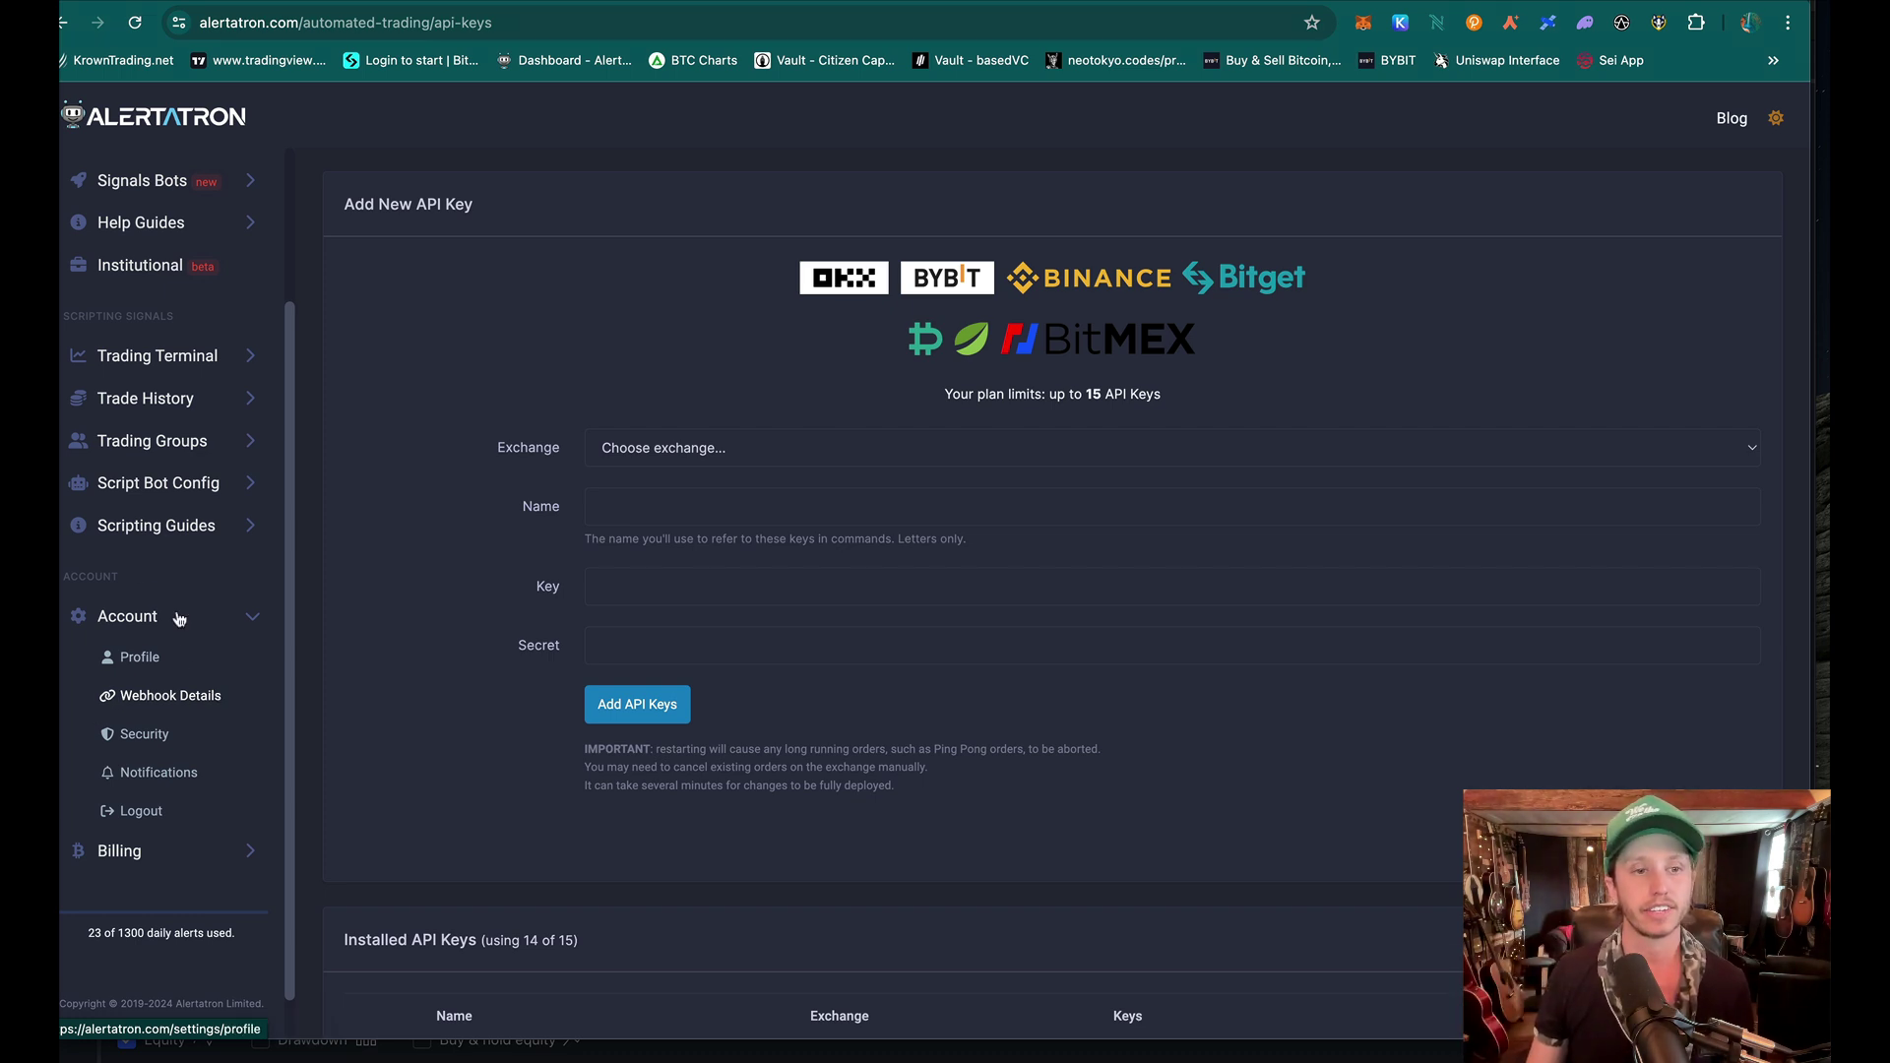
click(138, 616)
click(133, 773)
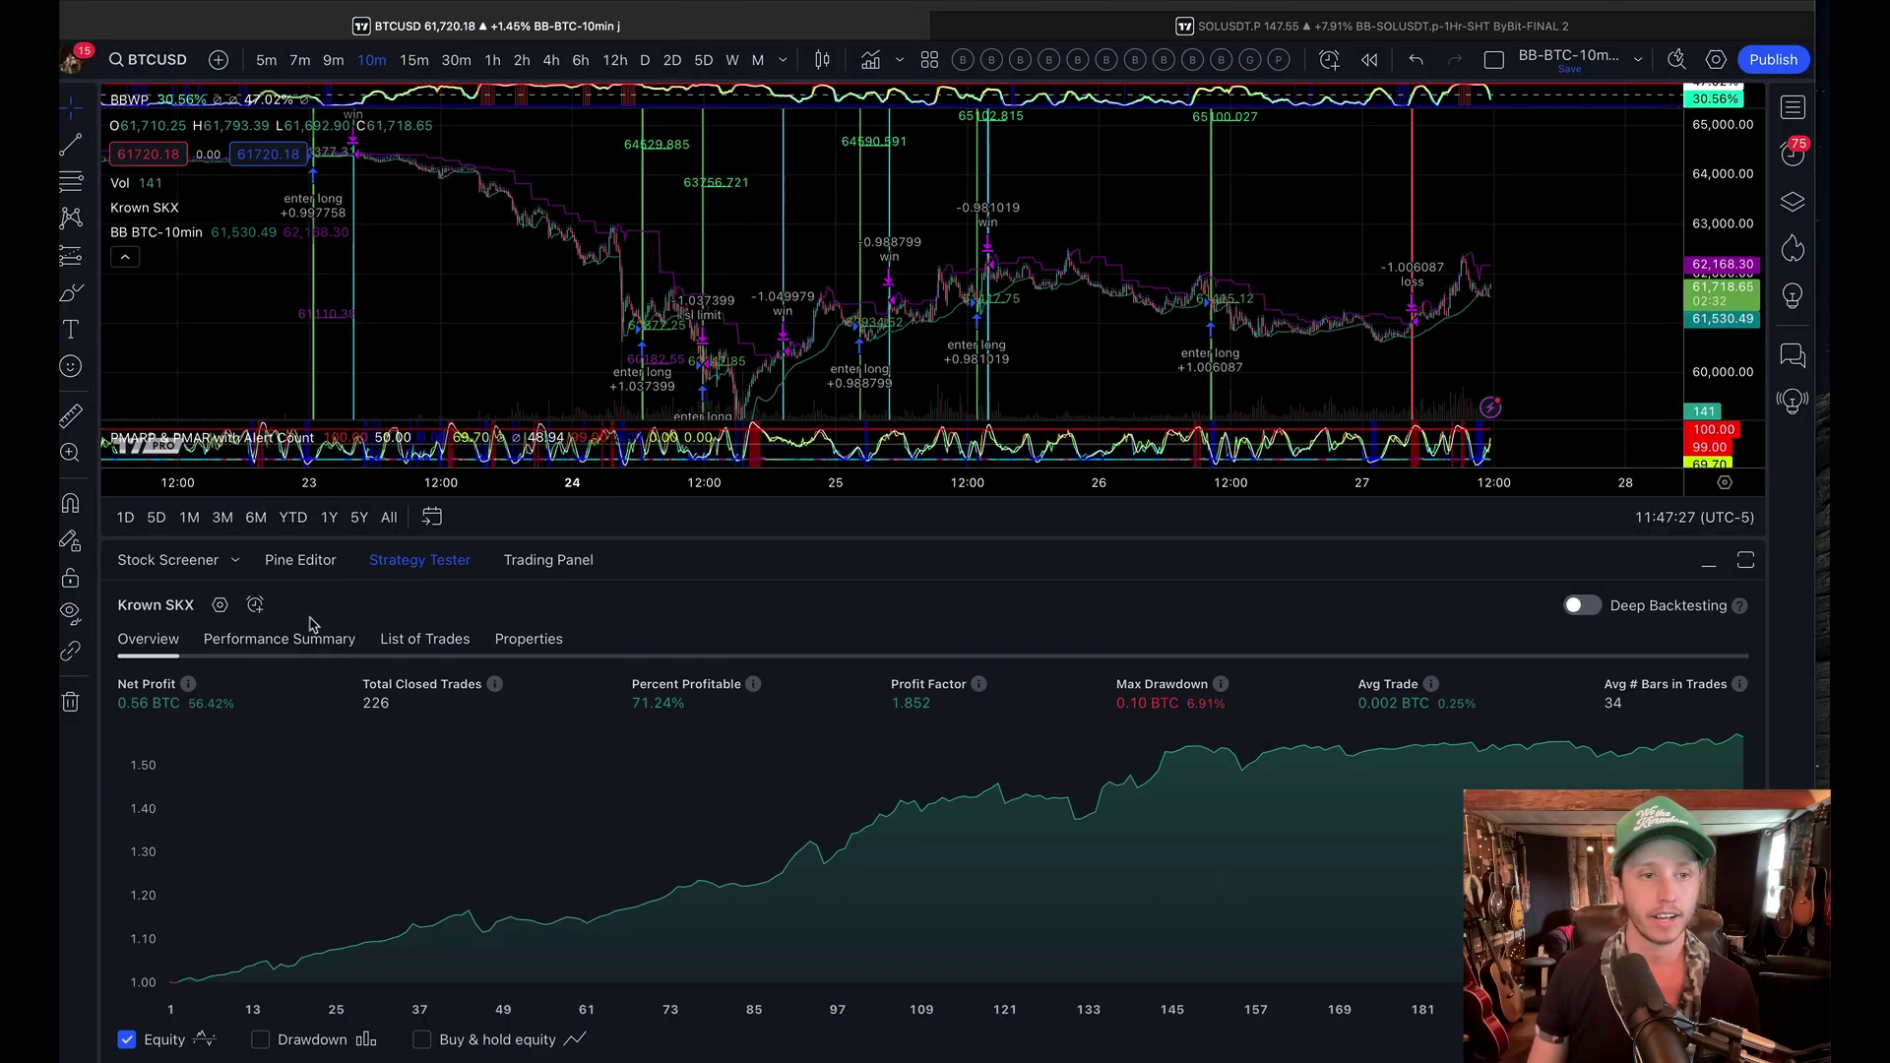
click(255, 606)
click(842, 344)
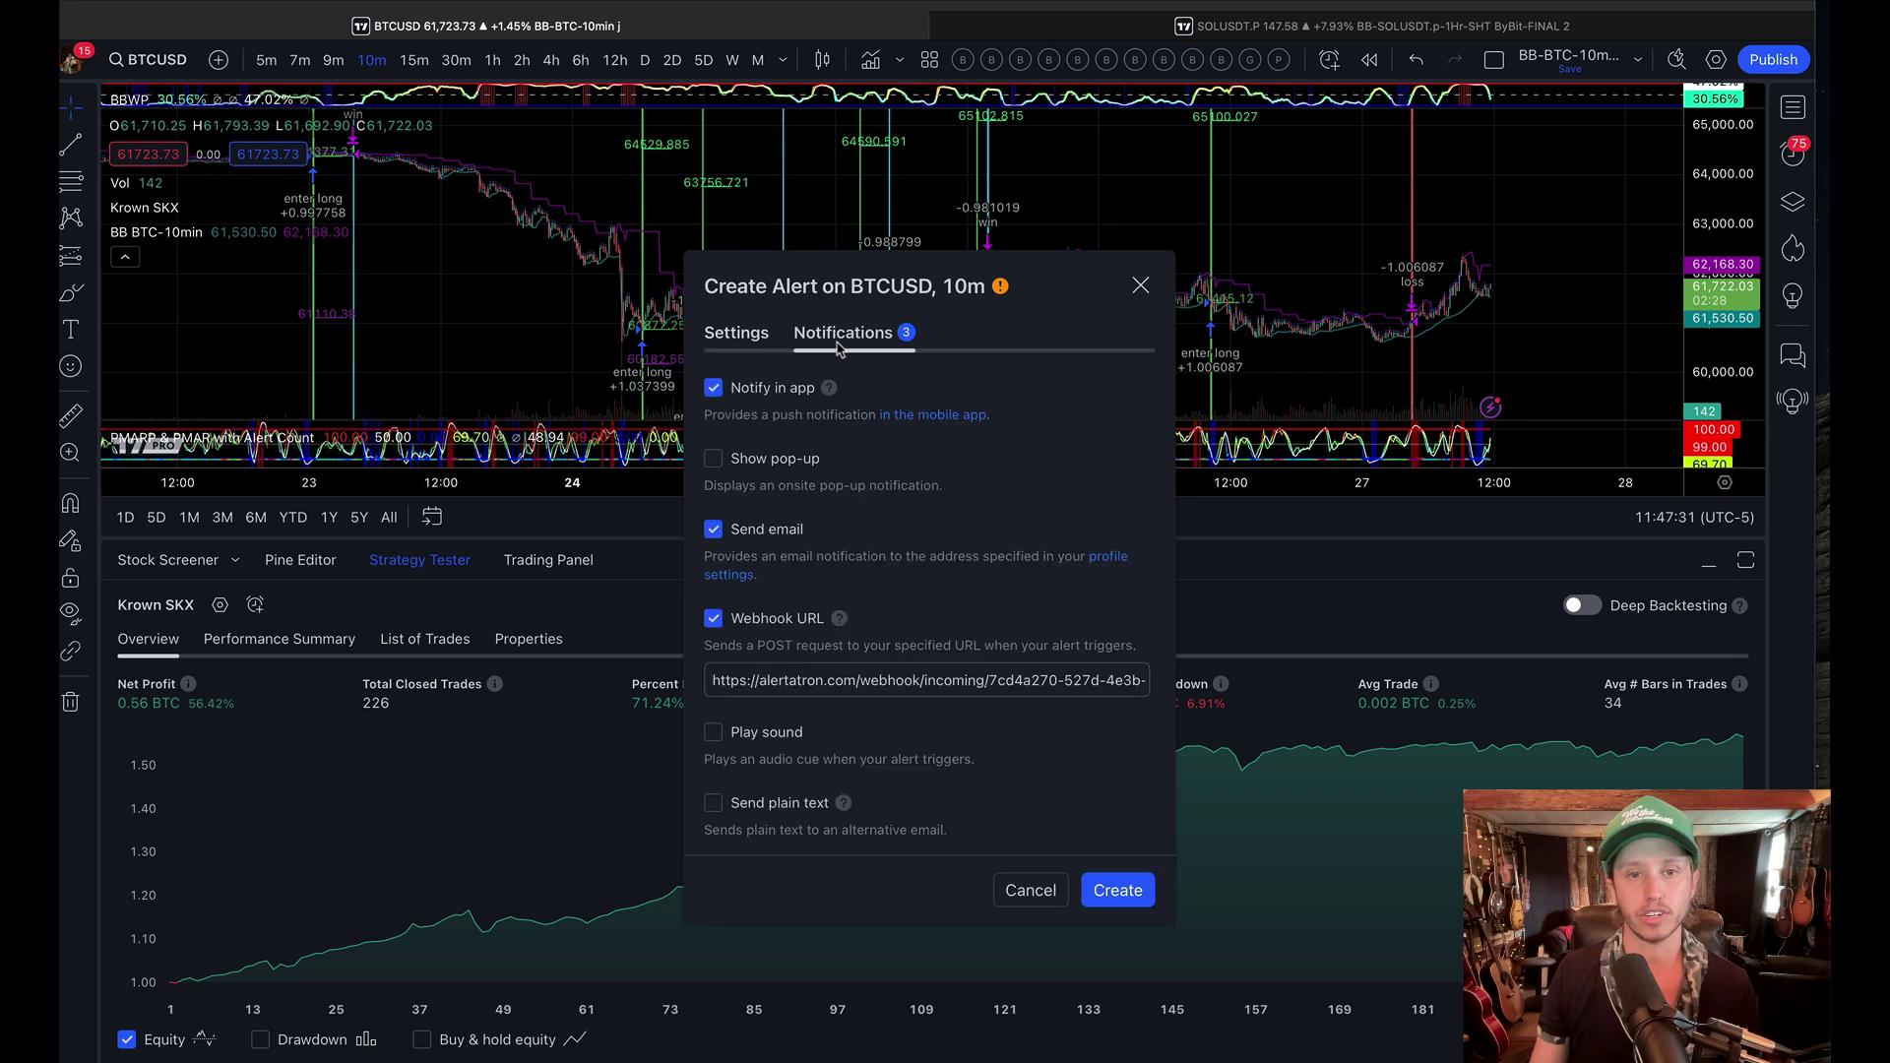
click(758, 683)
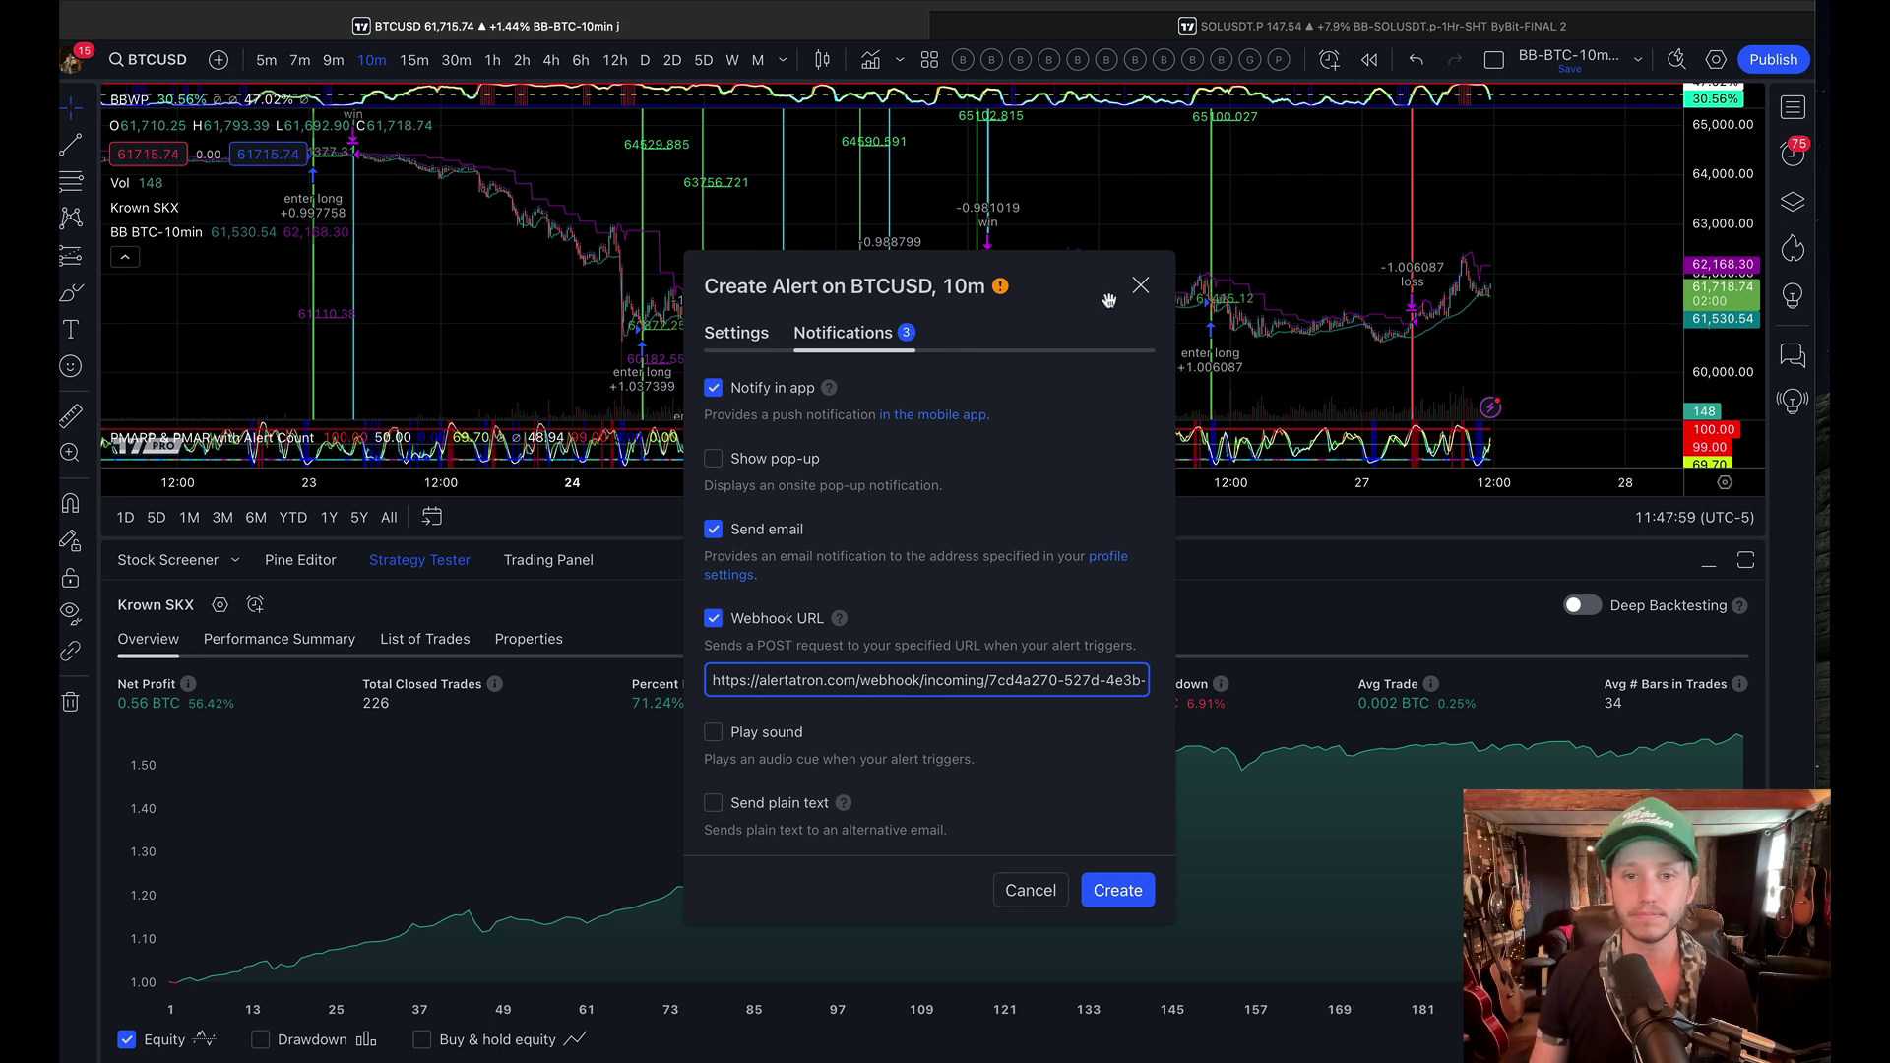
click(741, 333)
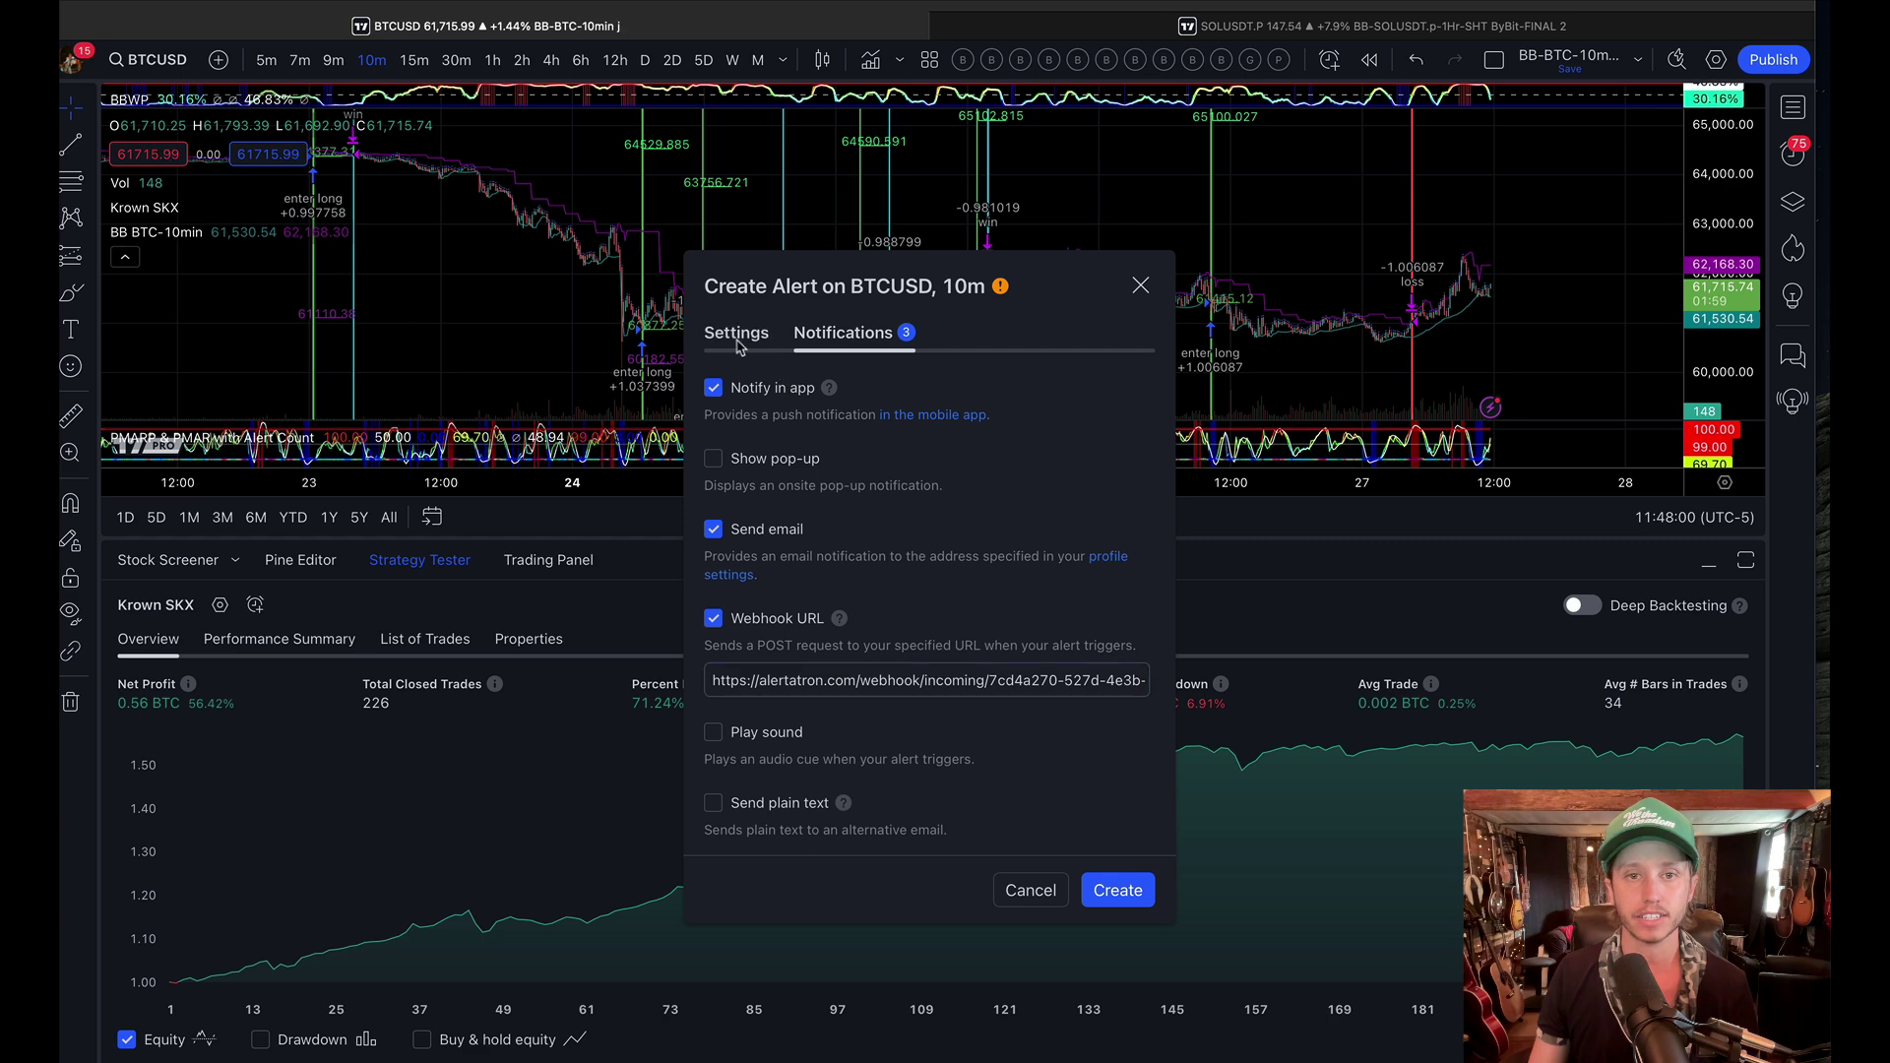
click(1140, 286)
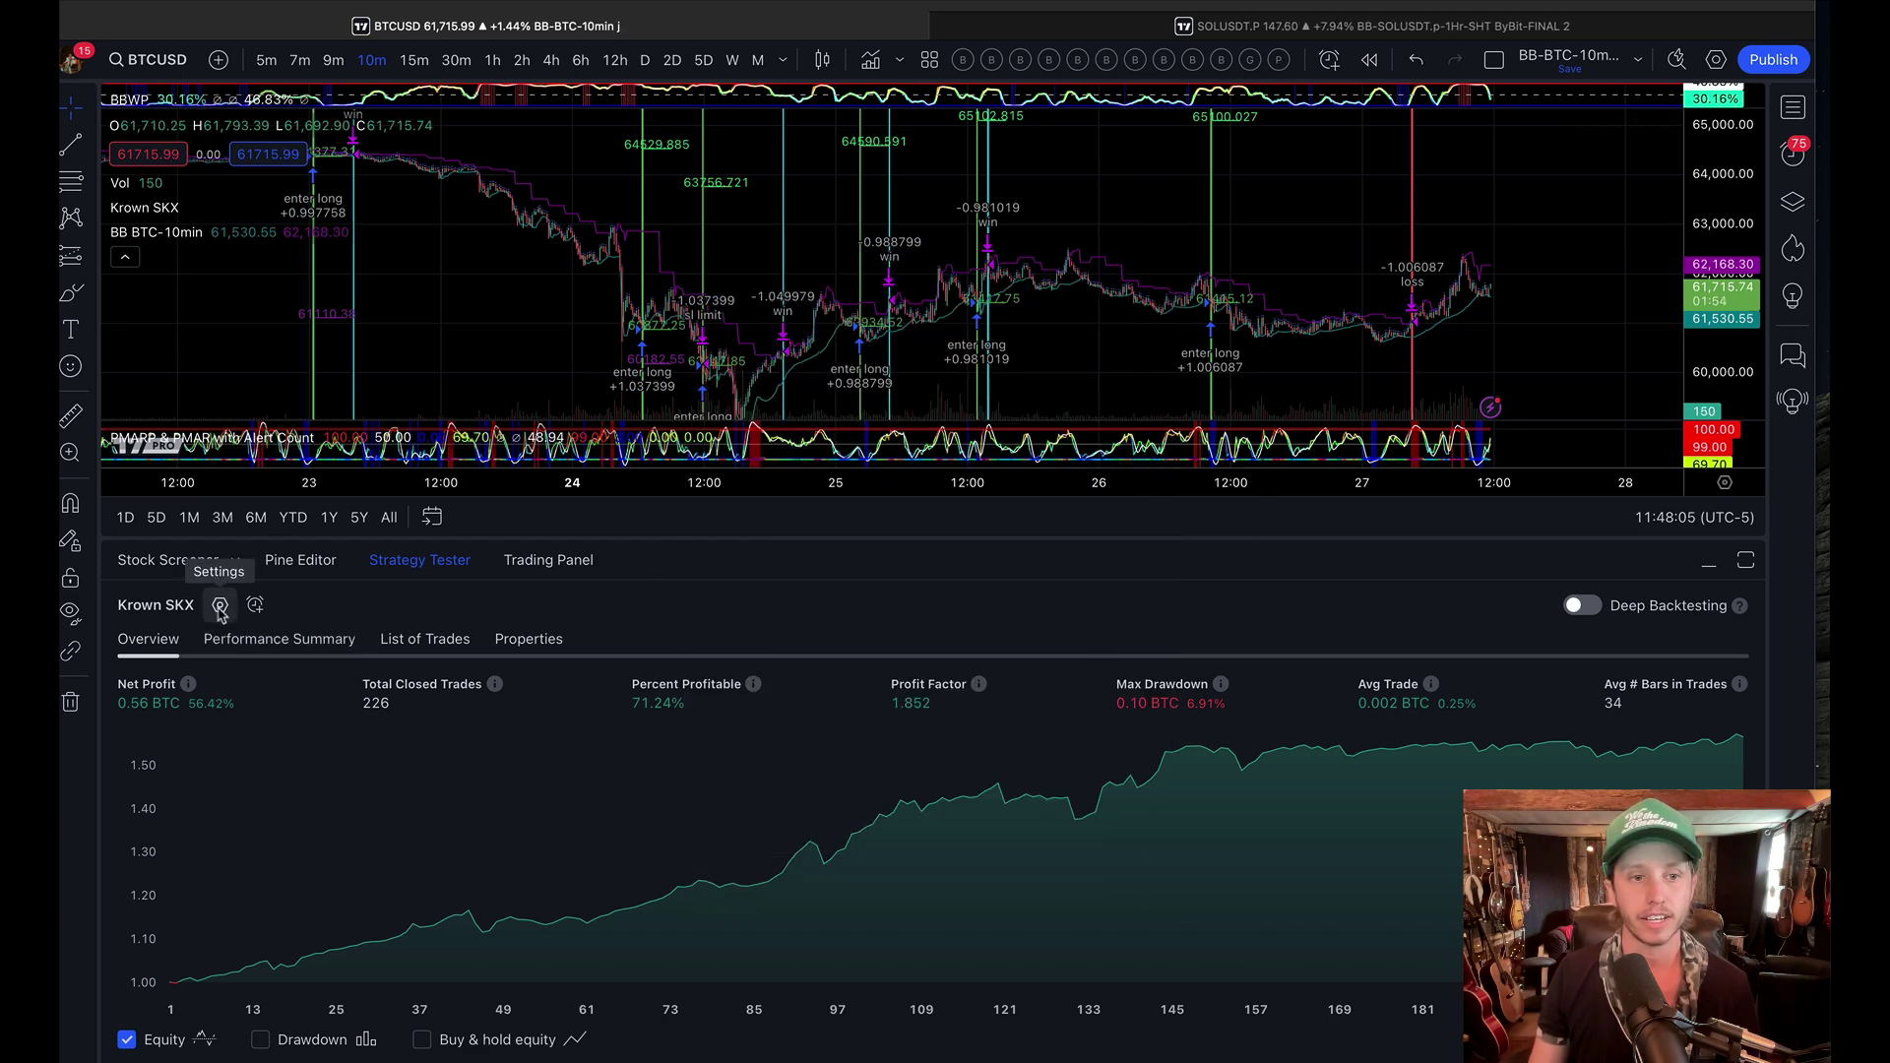
In the Krown SKX settings, delete the existing BTCTEN prefix from the API Entry and API Exit commands
click(220, 605)
scroll(816, 752, down, 10)
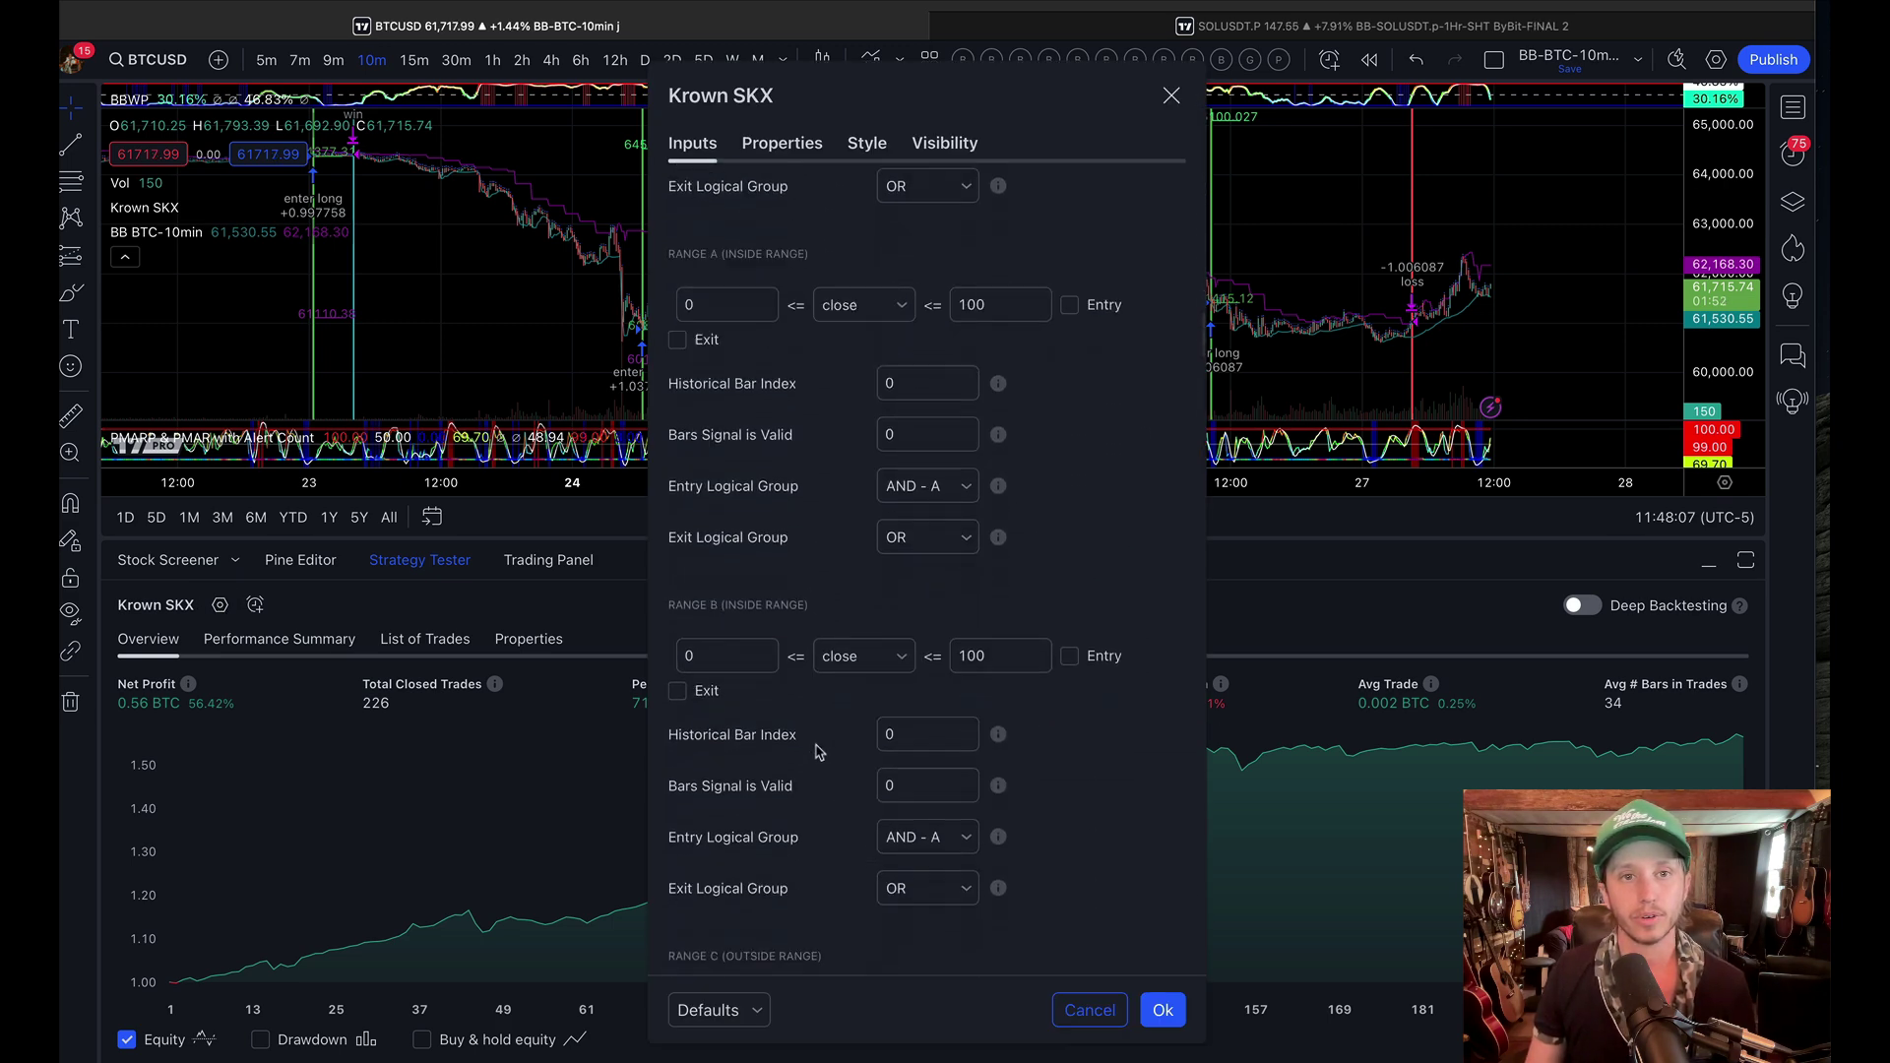
scroll(816, 752, down, 15)
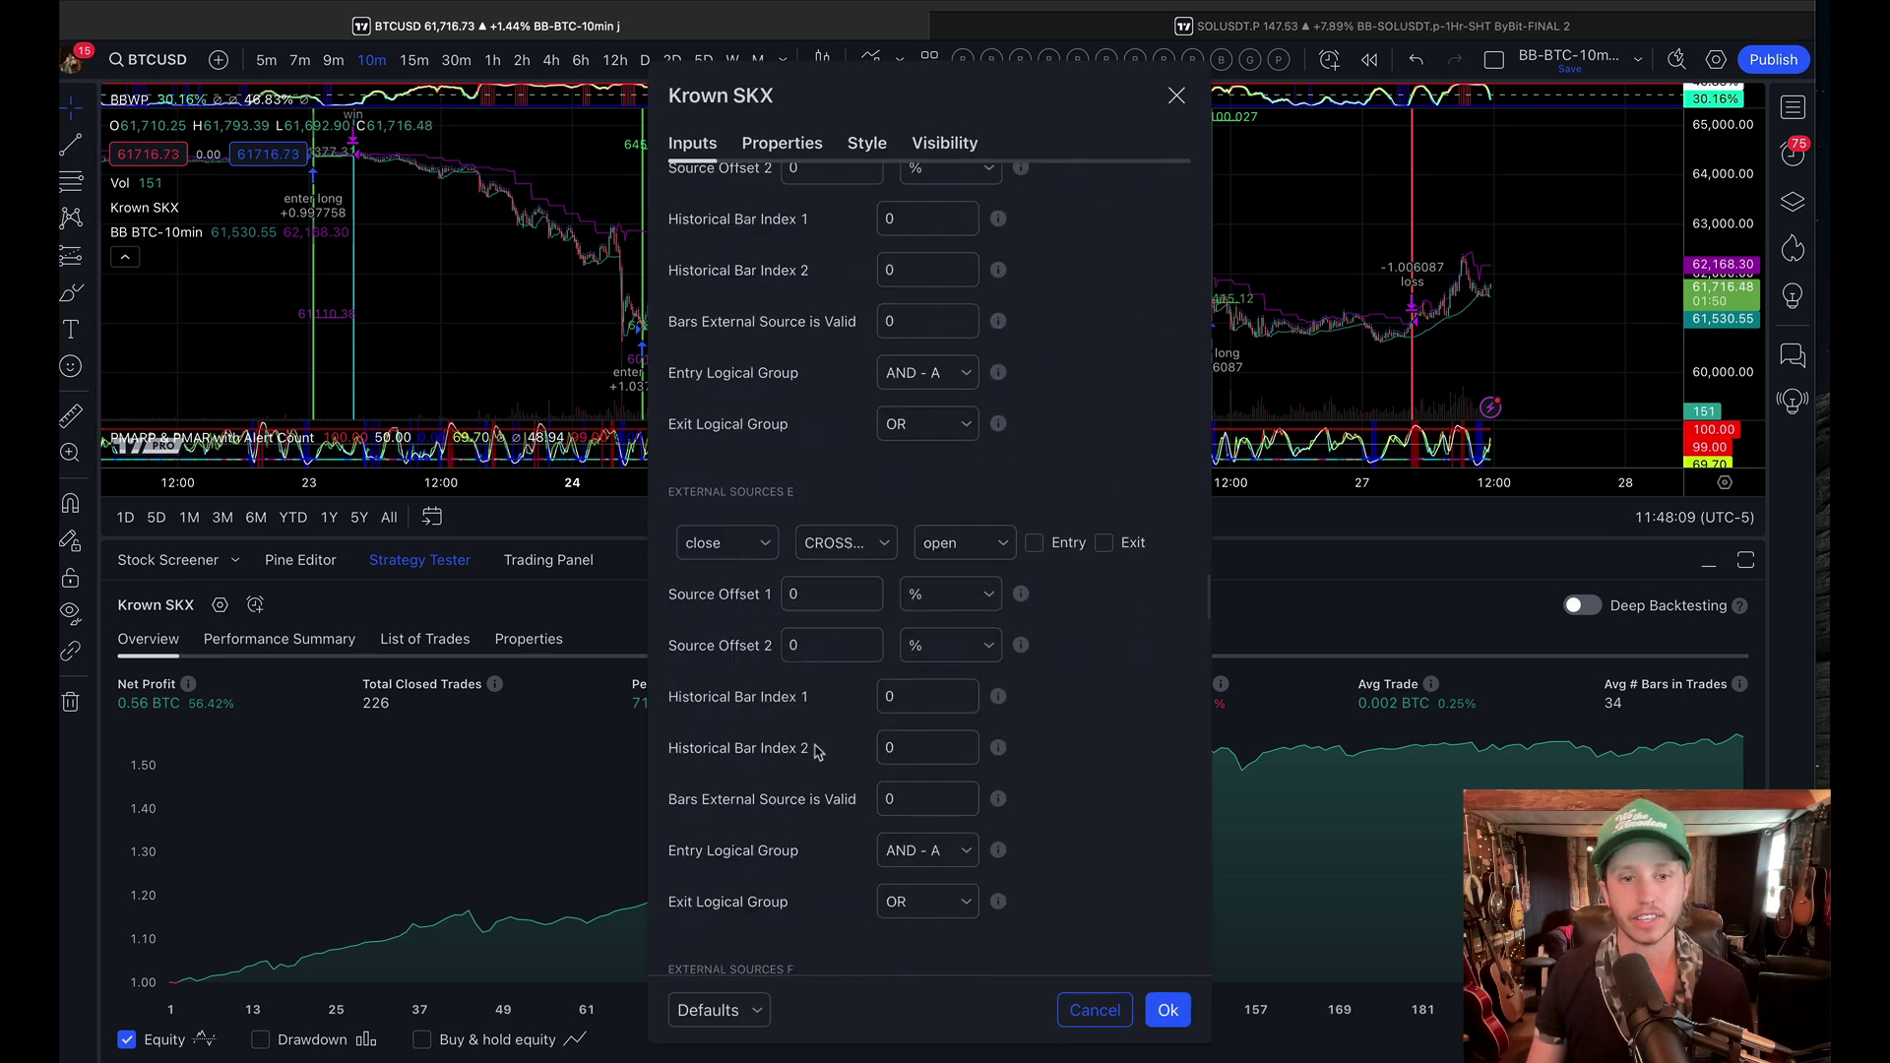
scroll(816, 752, down, 15)
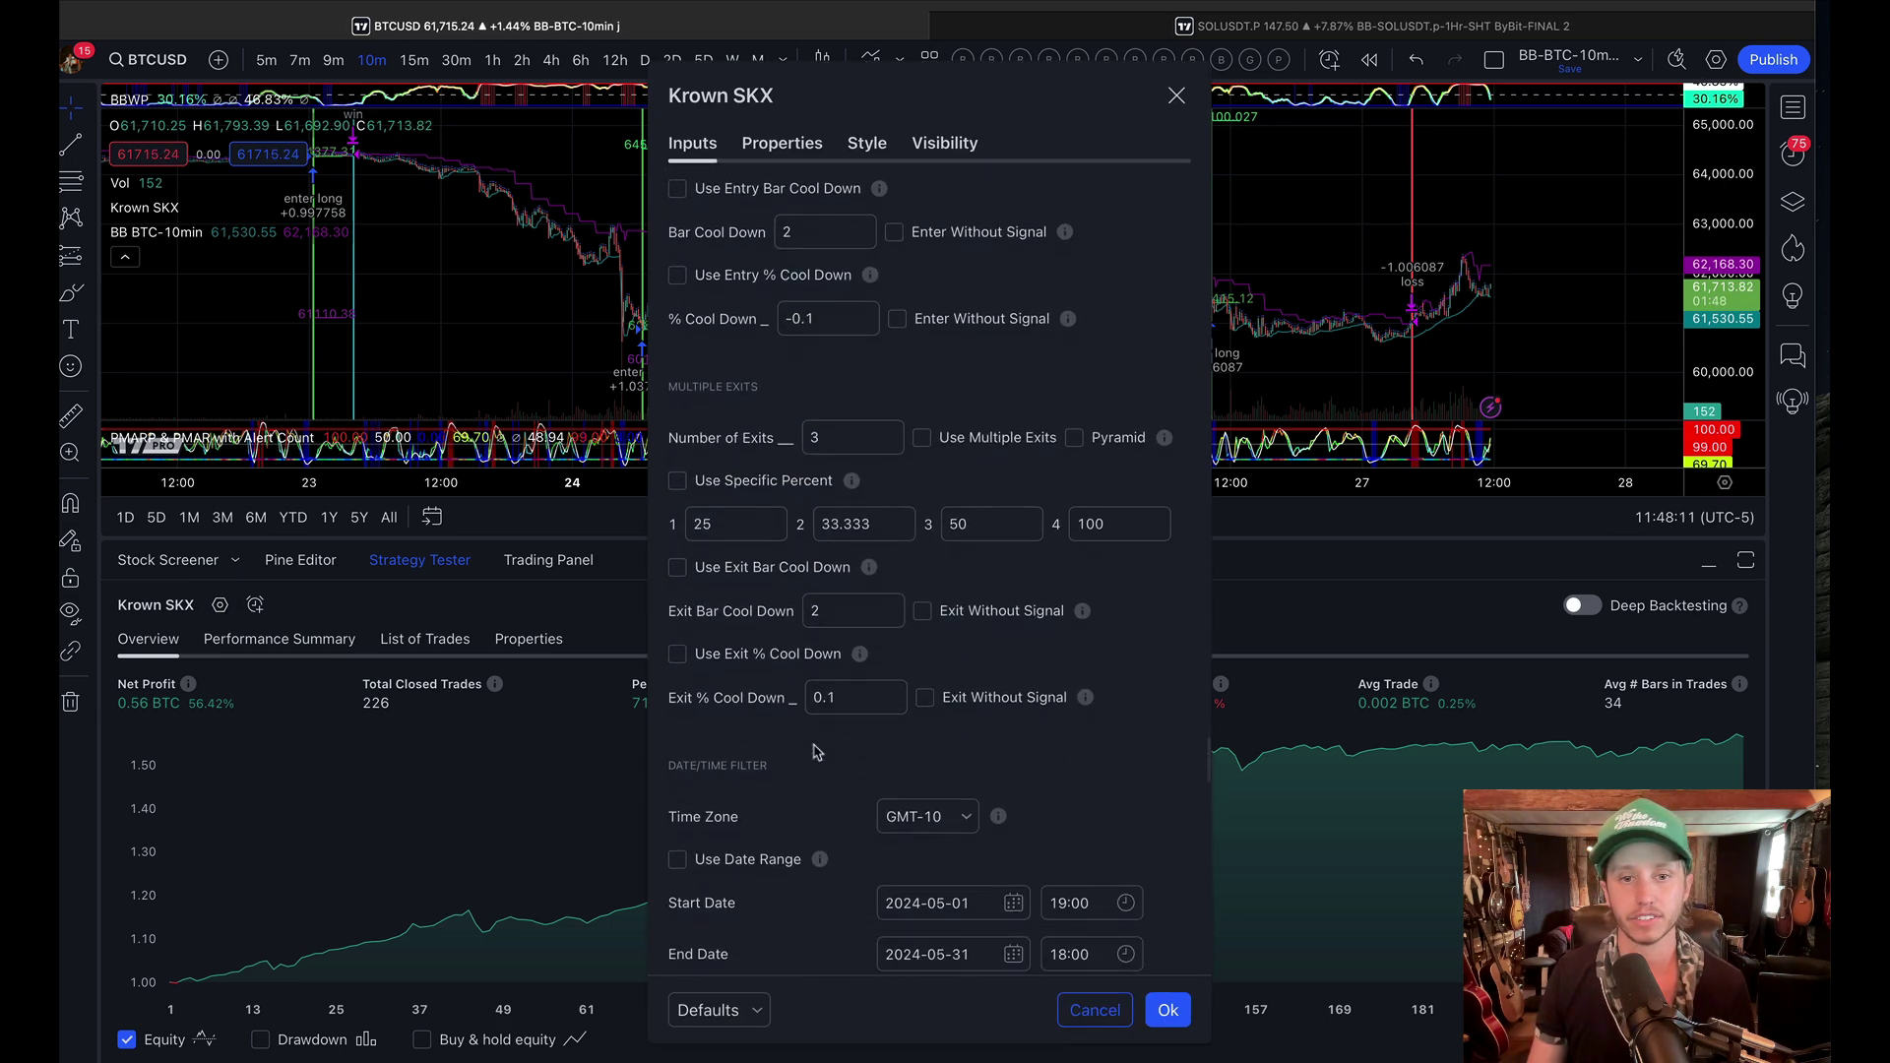
scroll(816, 752, down, 15)
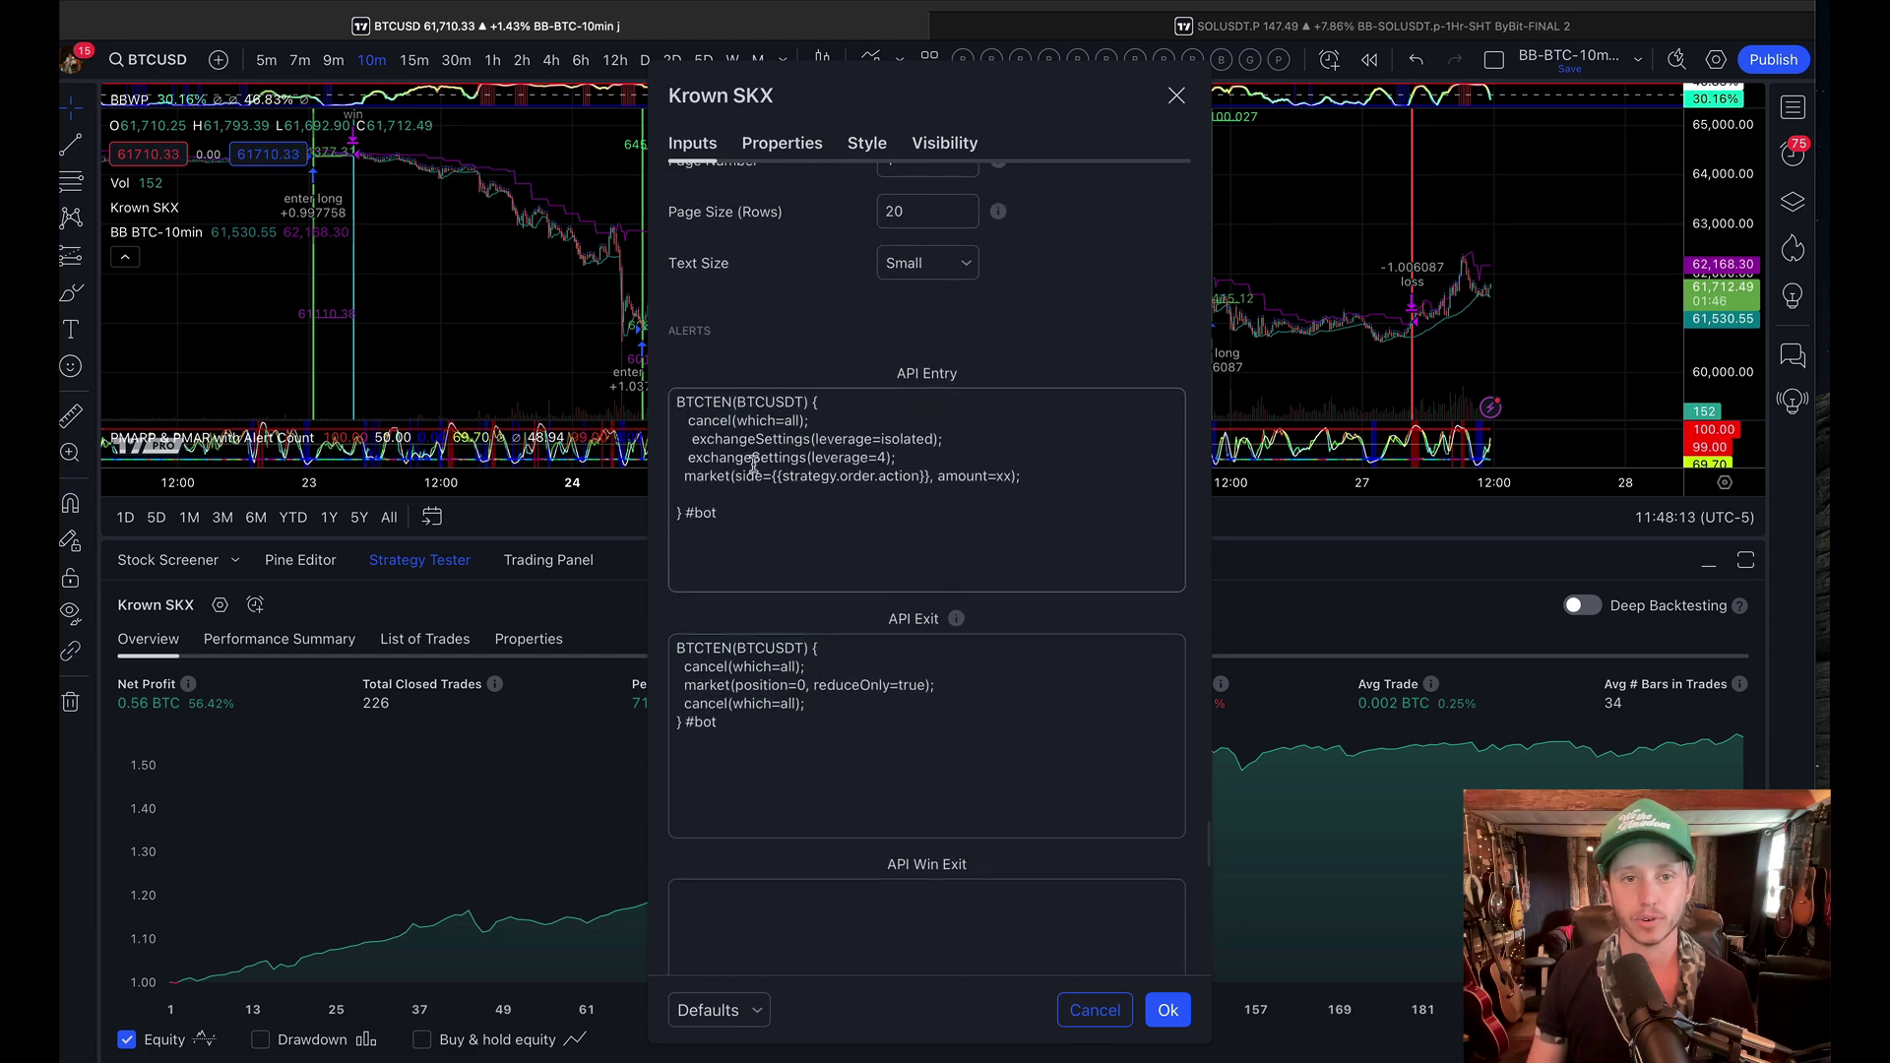
scroll(749, 471, up, 2)
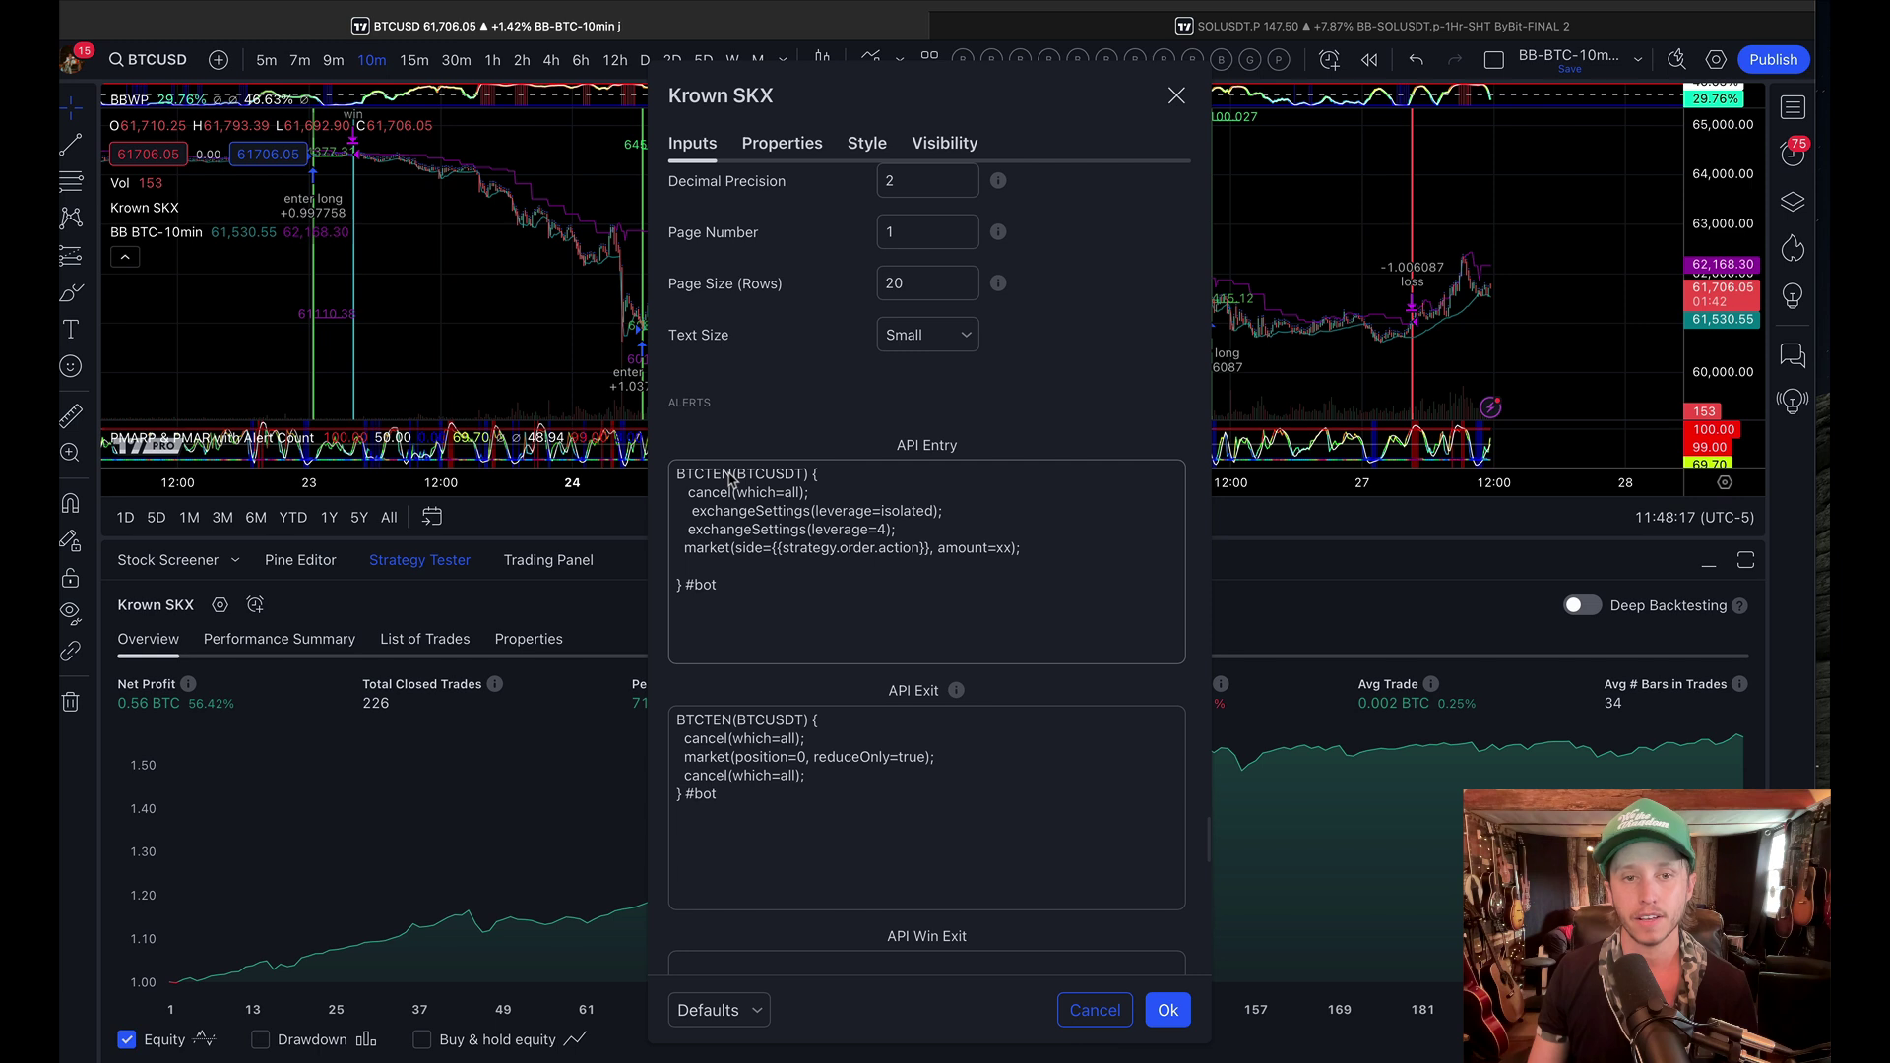
click(730, 475)
drag(729, 475, 674, 474)
key(BackSpace)
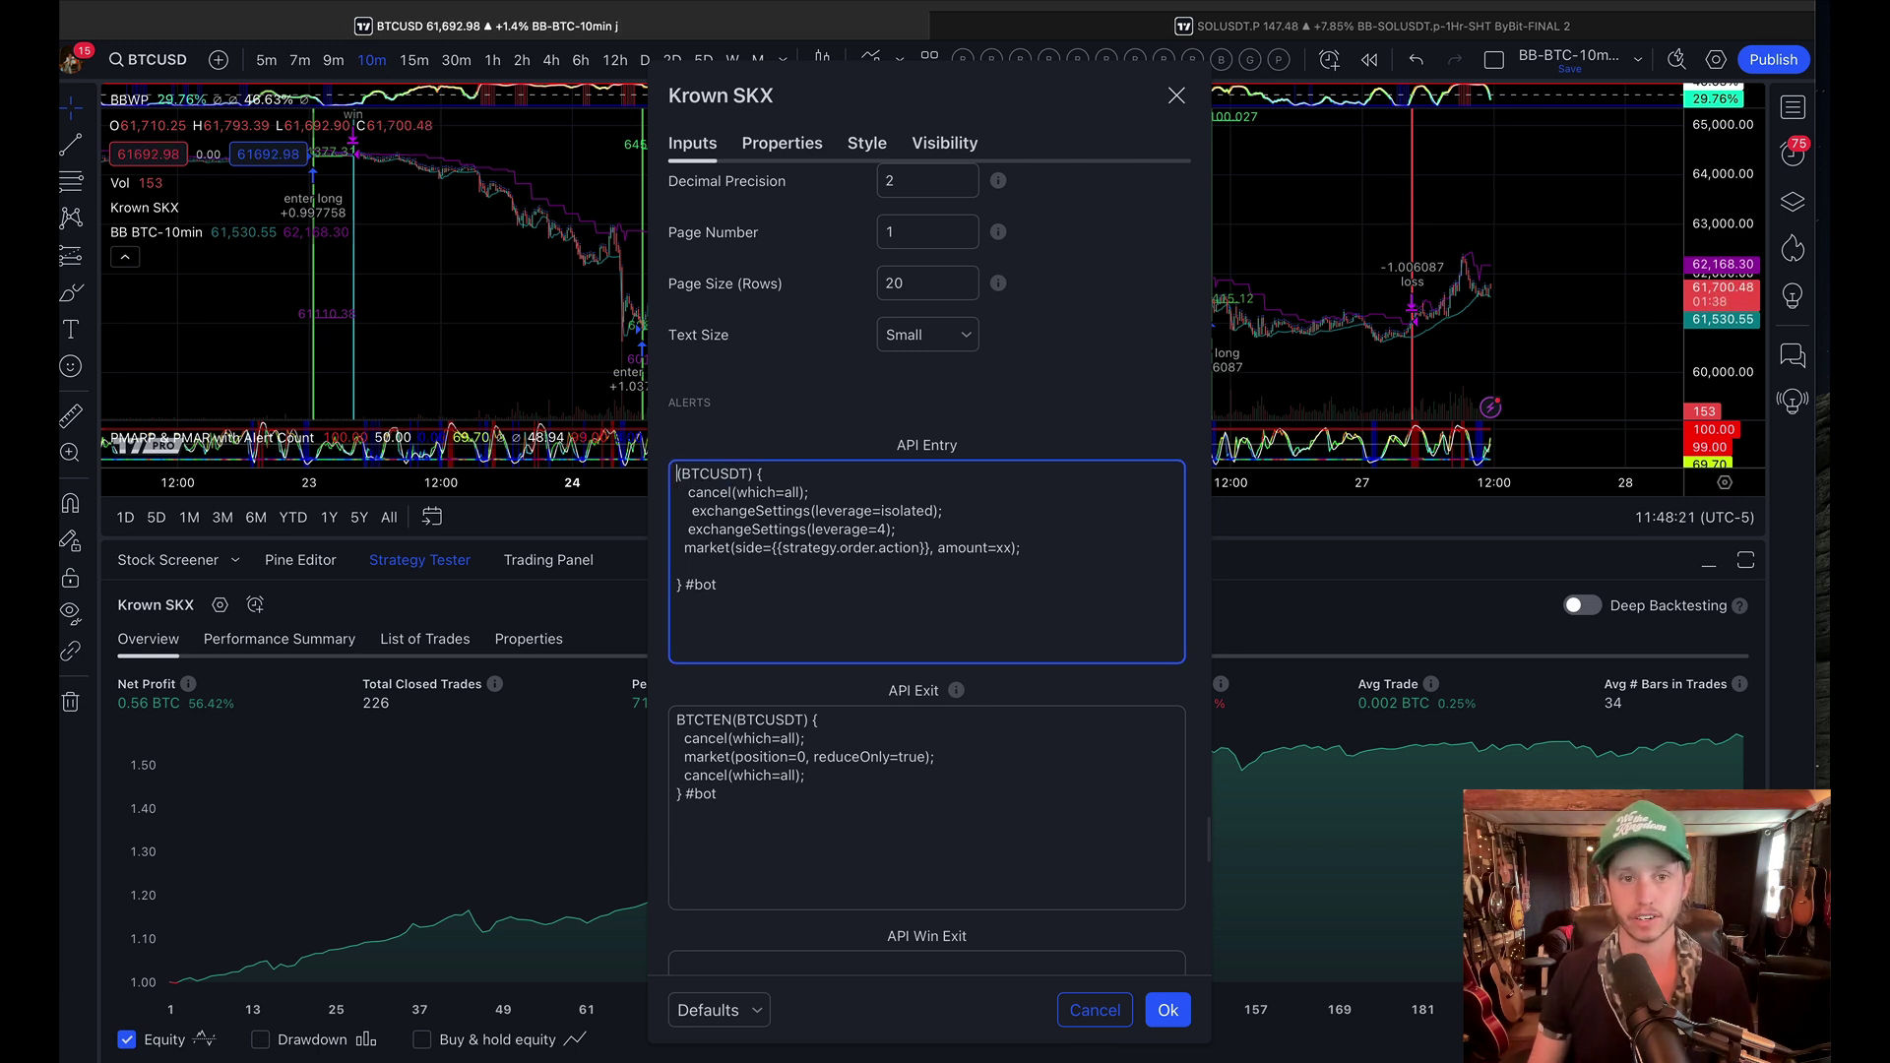
drag(730, 720, 675, 720)
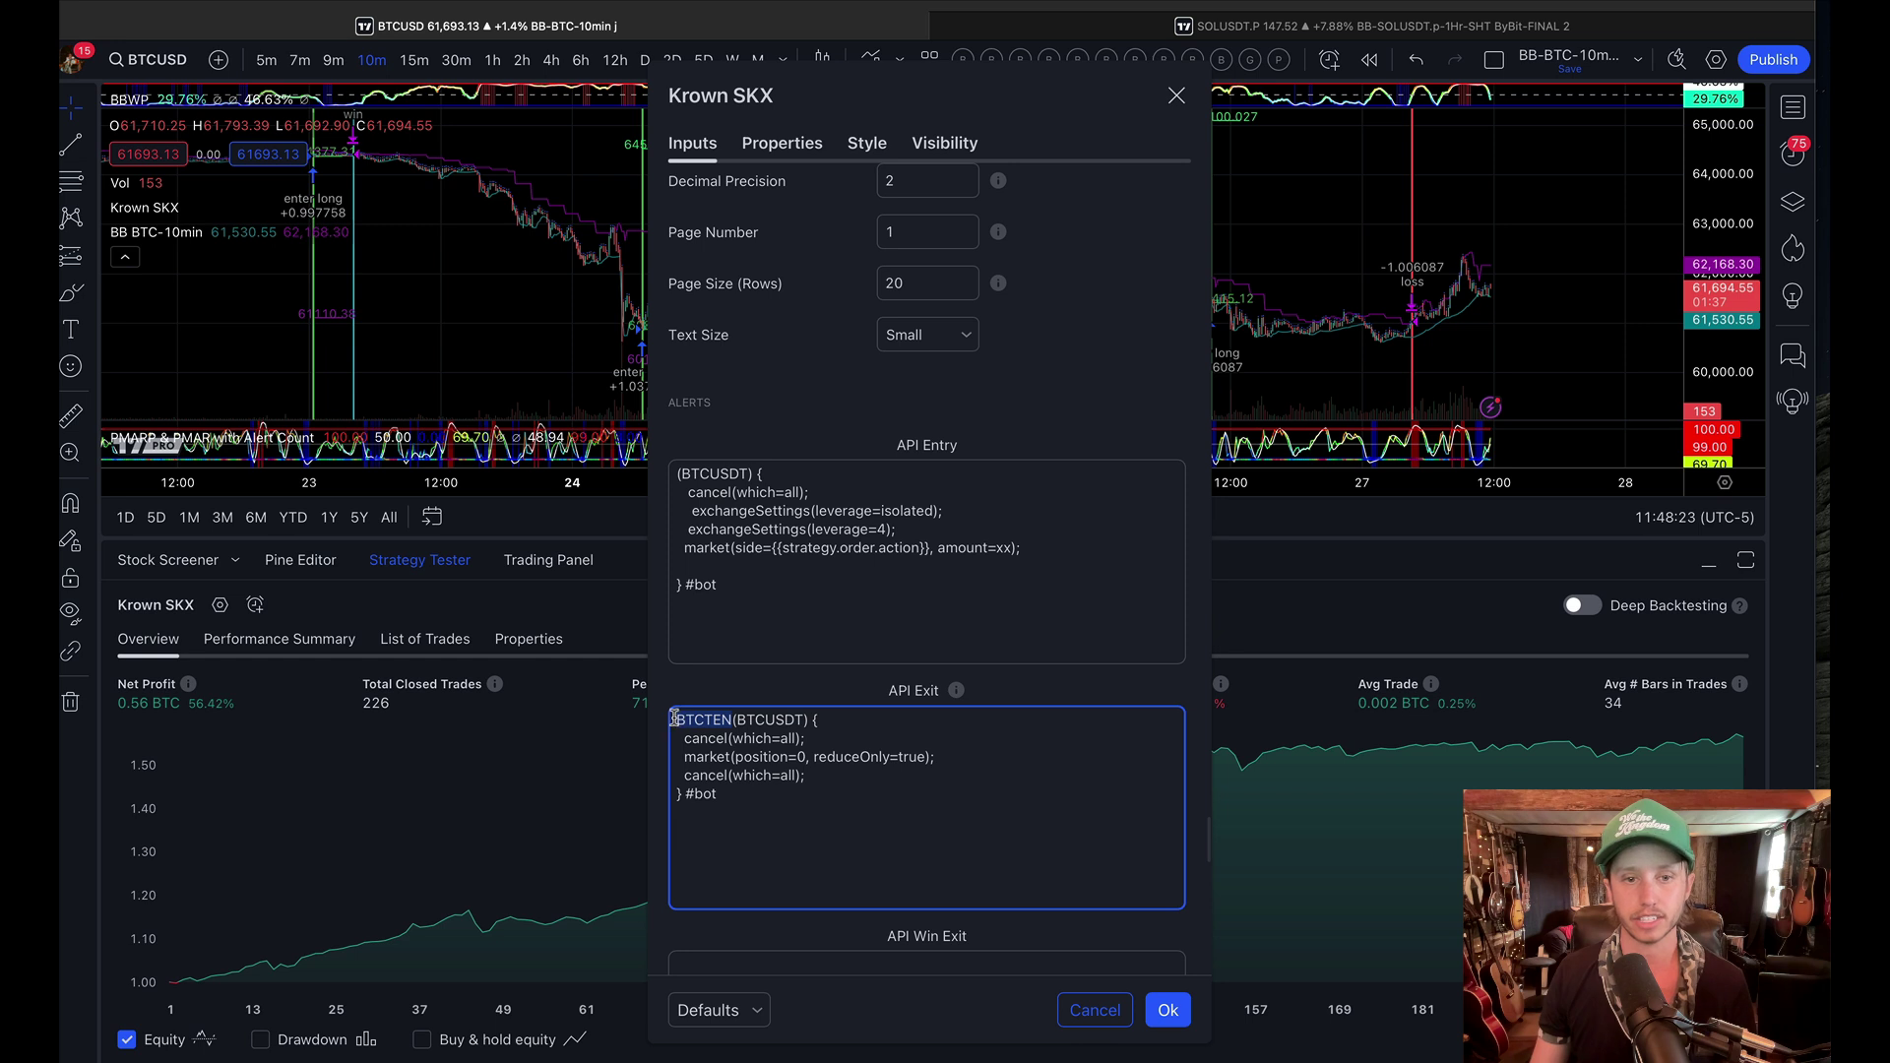
key(BackSpace)
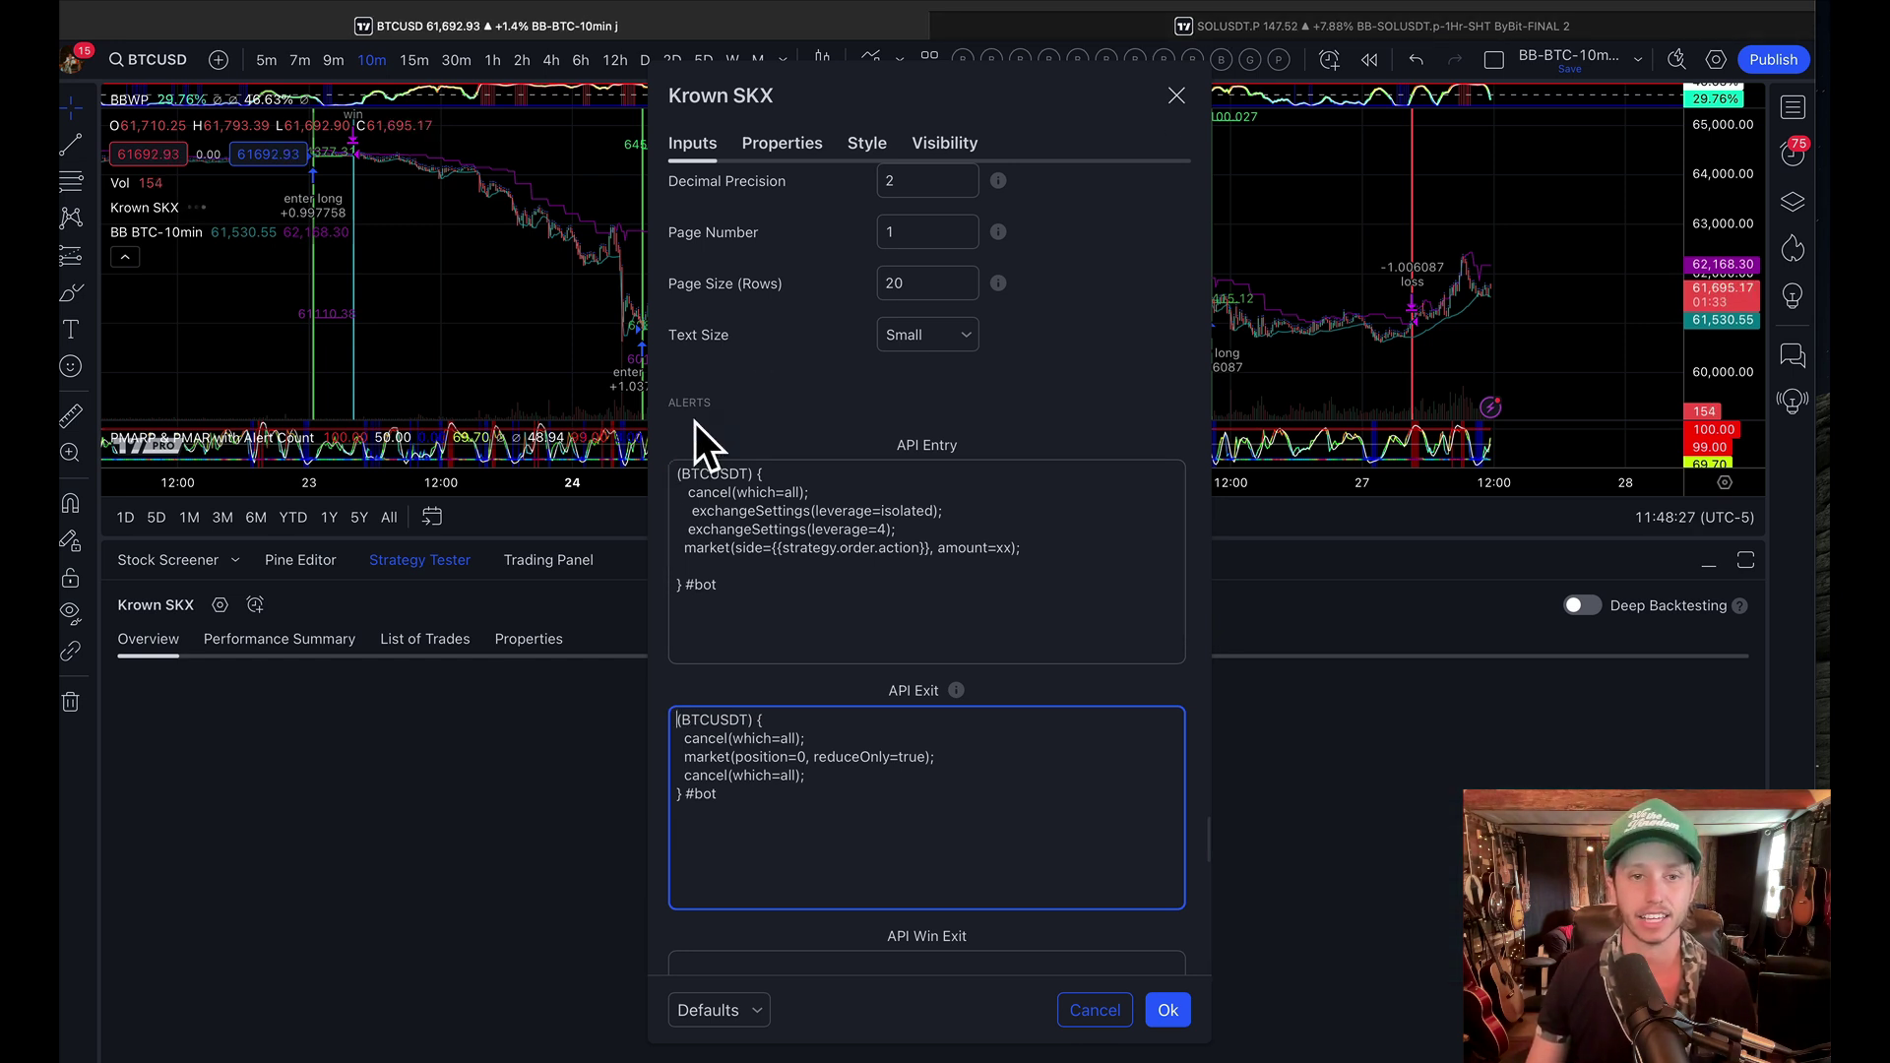
Type BTCTEN back at the start of the API Entry and API Exit commands, before (BTCUSDT)
click(676, 475)
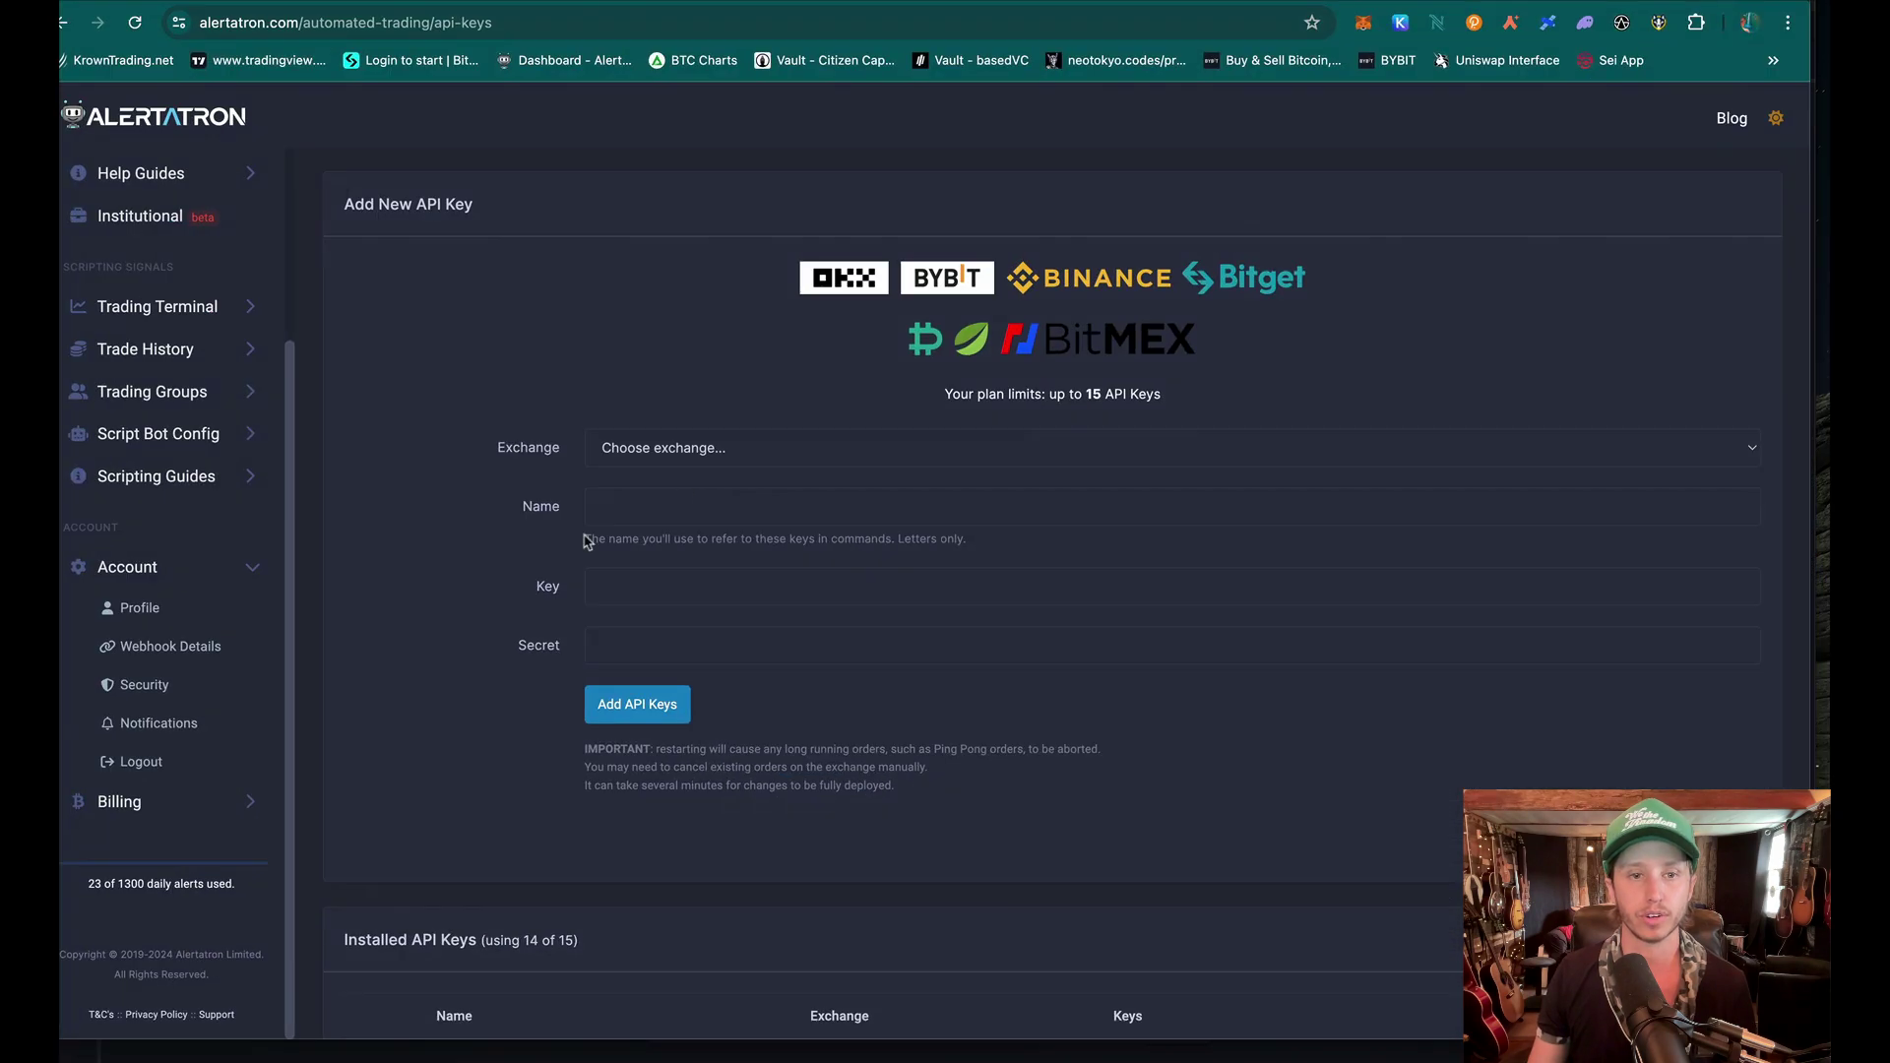
click(605, 510)
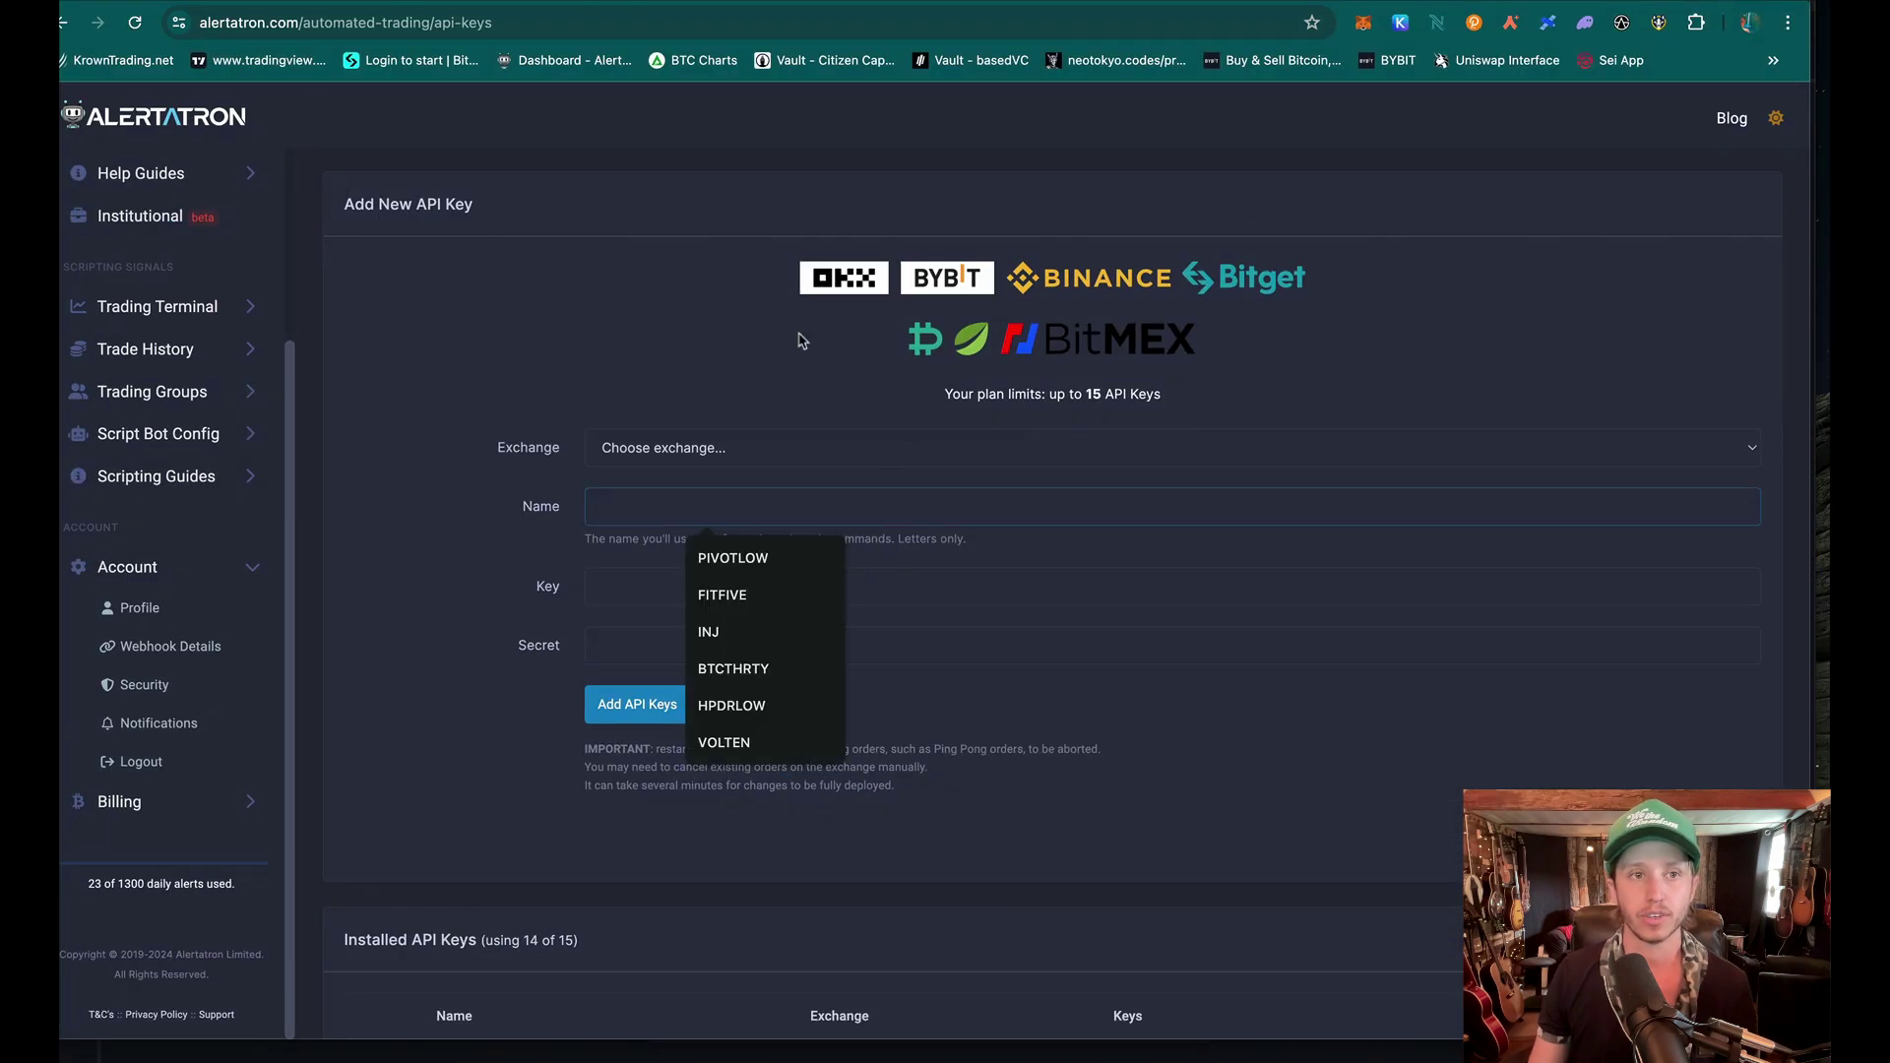
click(559, 390)
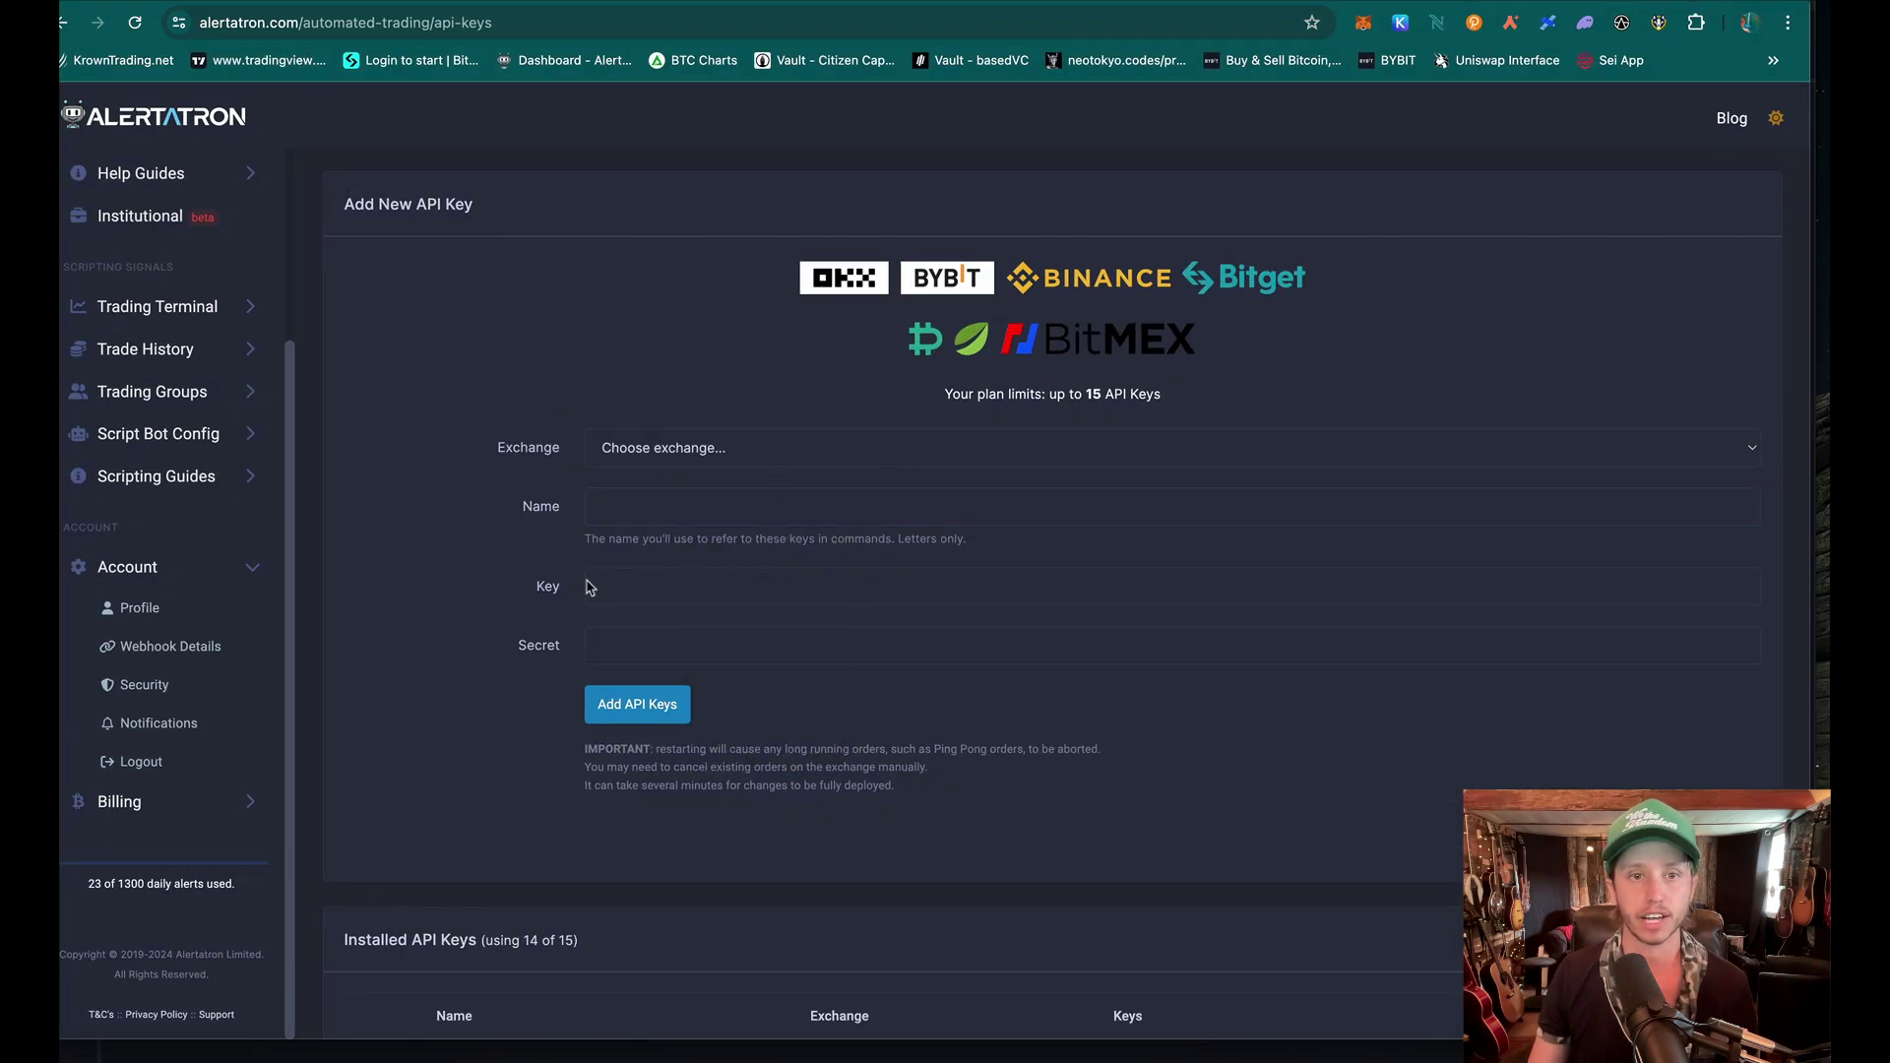
click(622, 508)
click(456, 545)
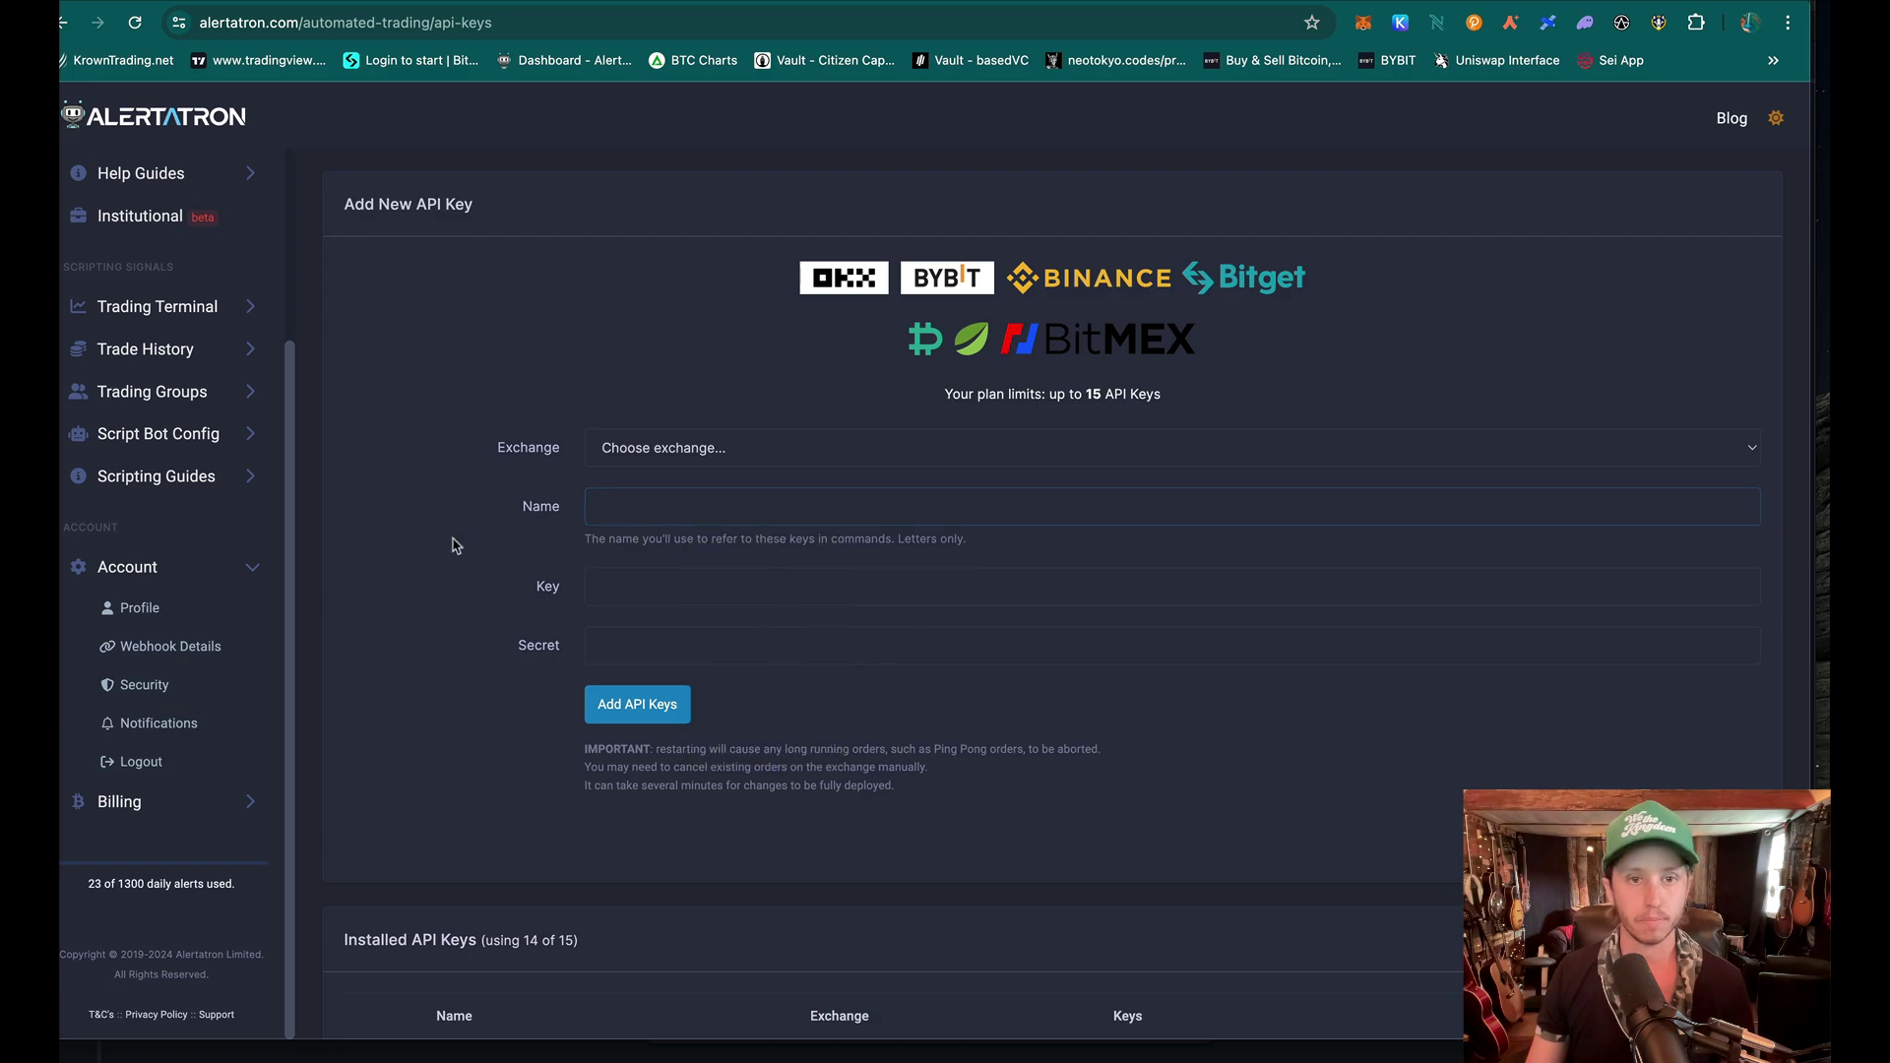
key(ctrl+Up)
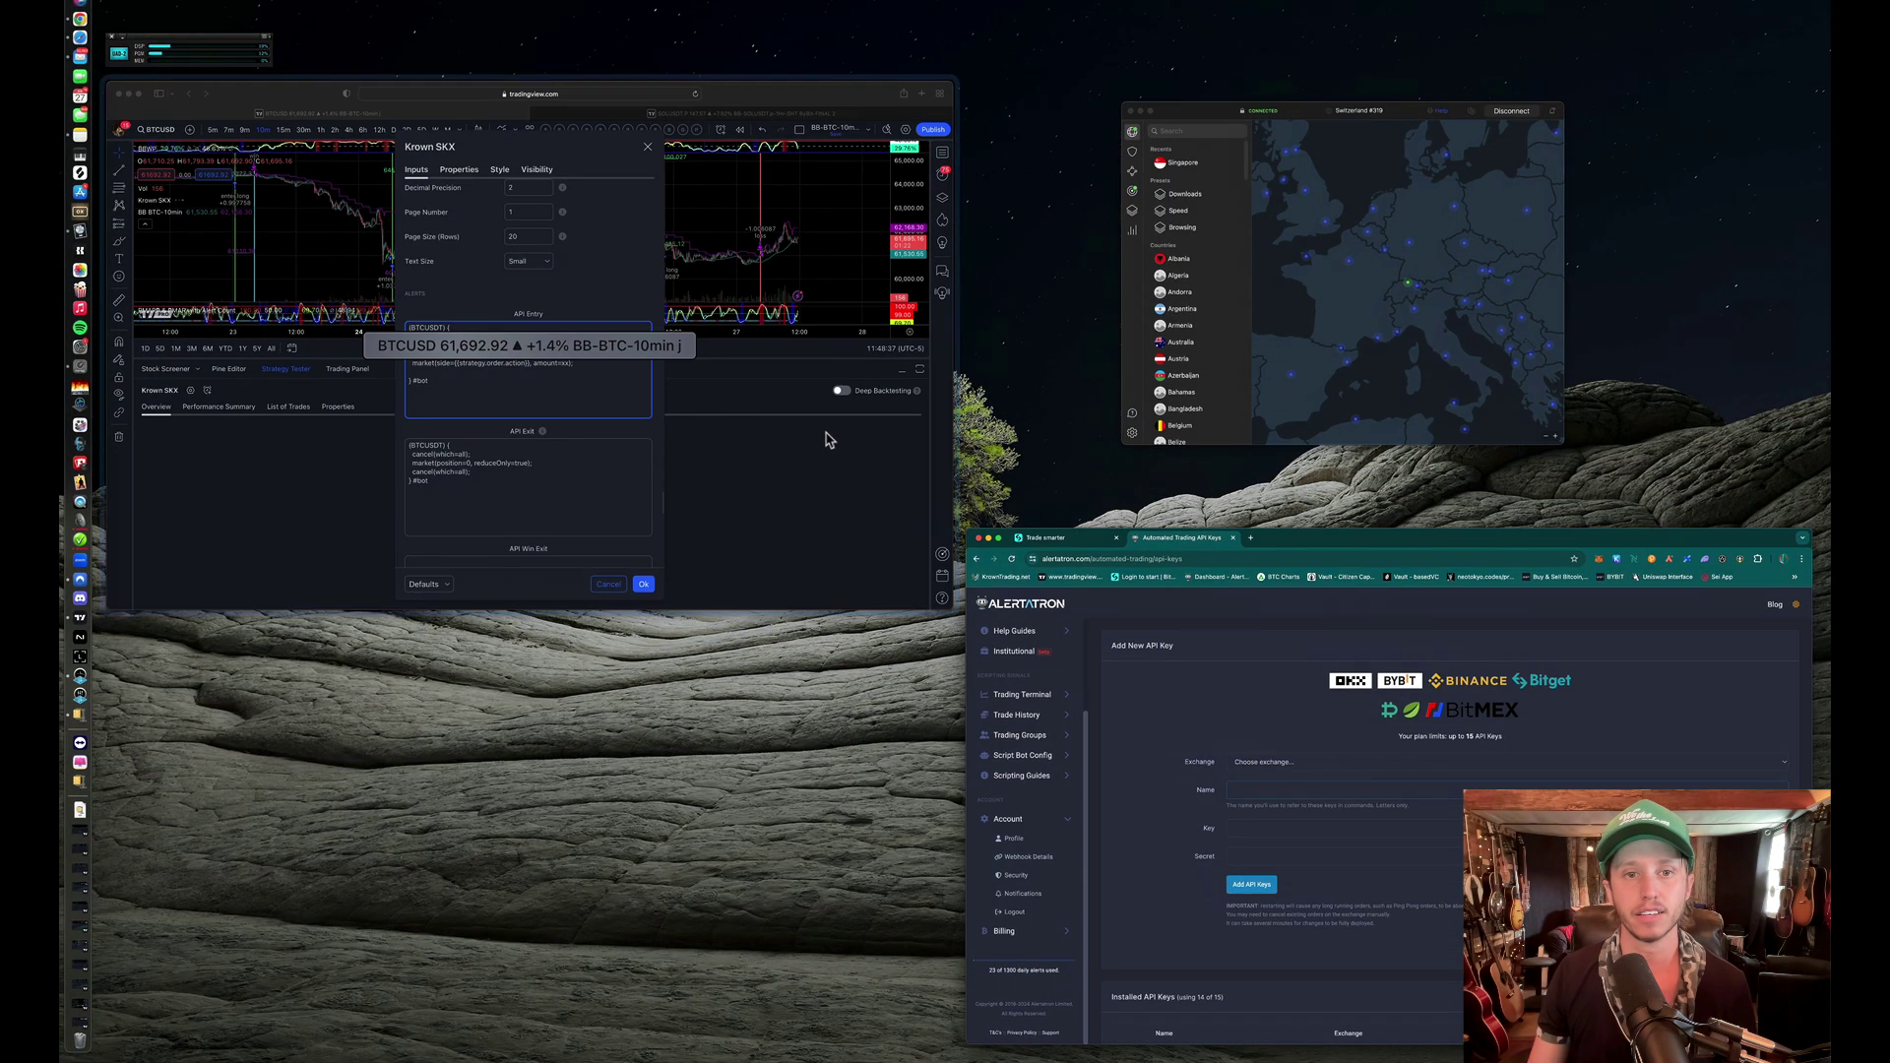
click(697, 489)
text(BTCTEN)
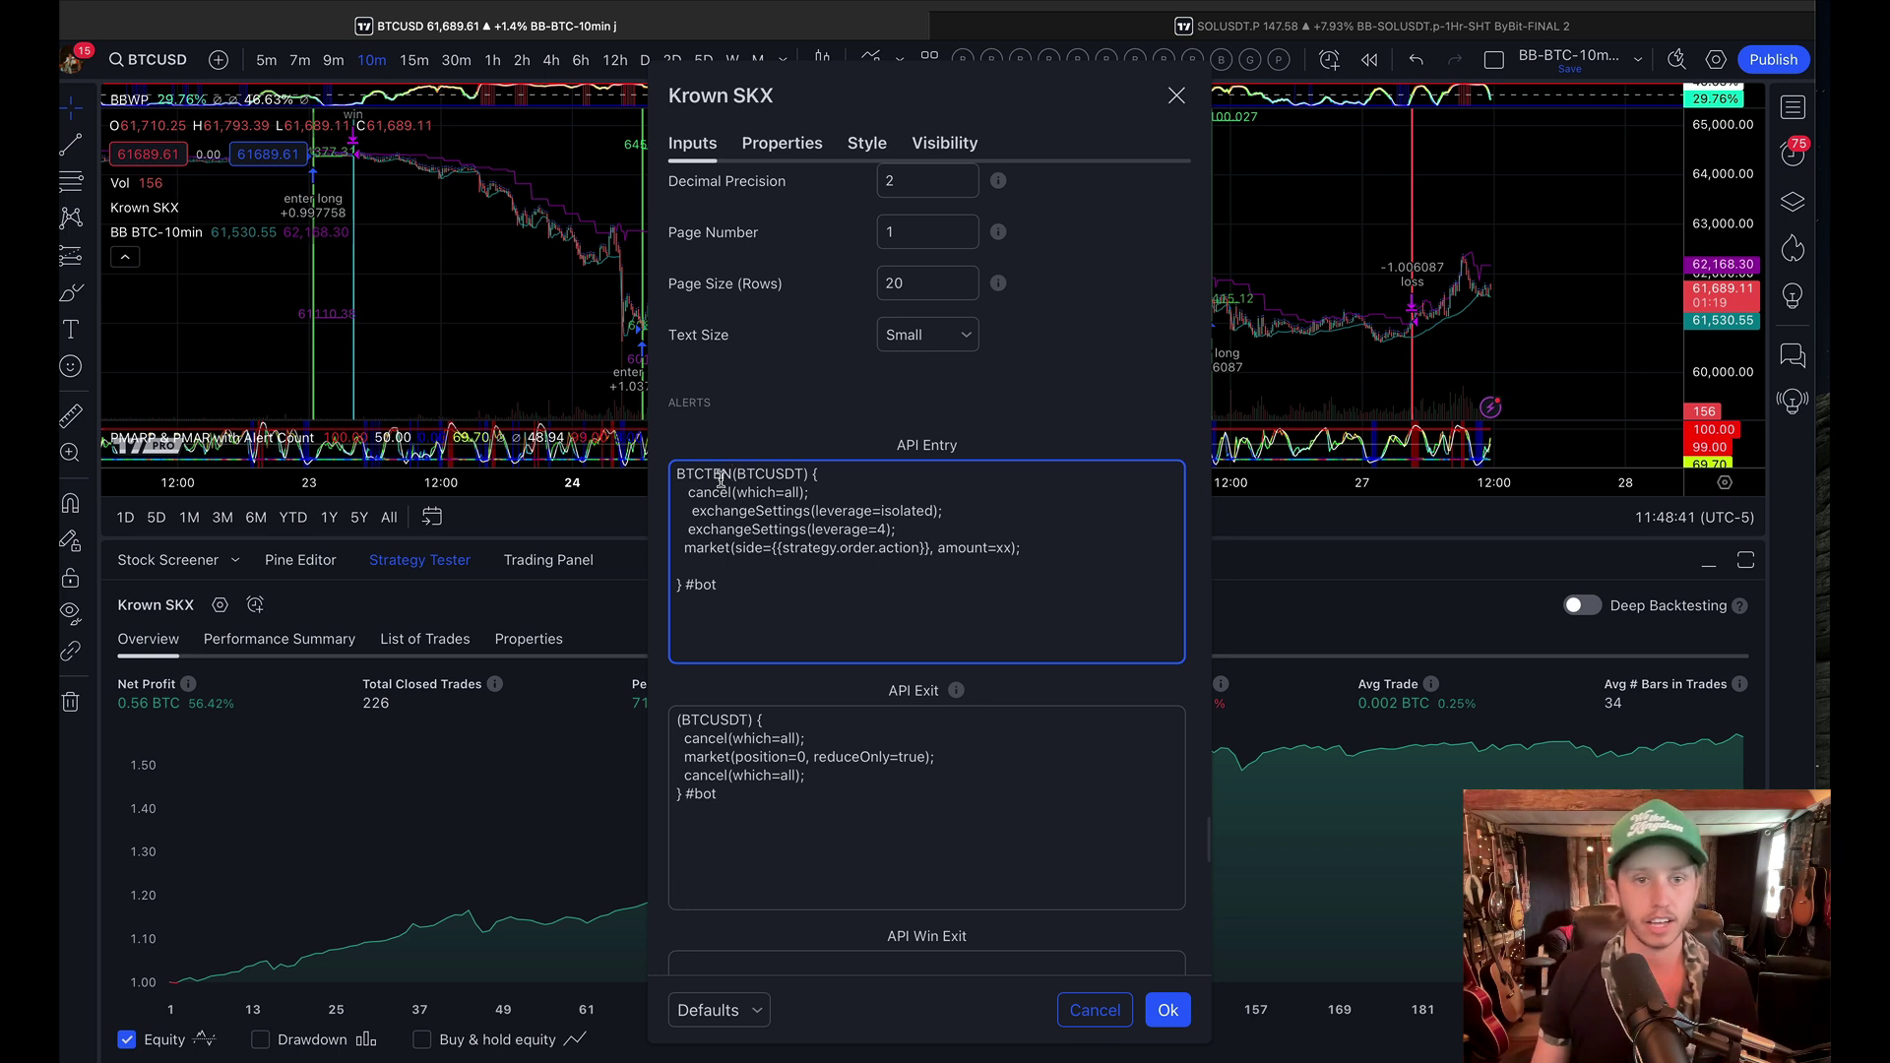
click(678, 724)
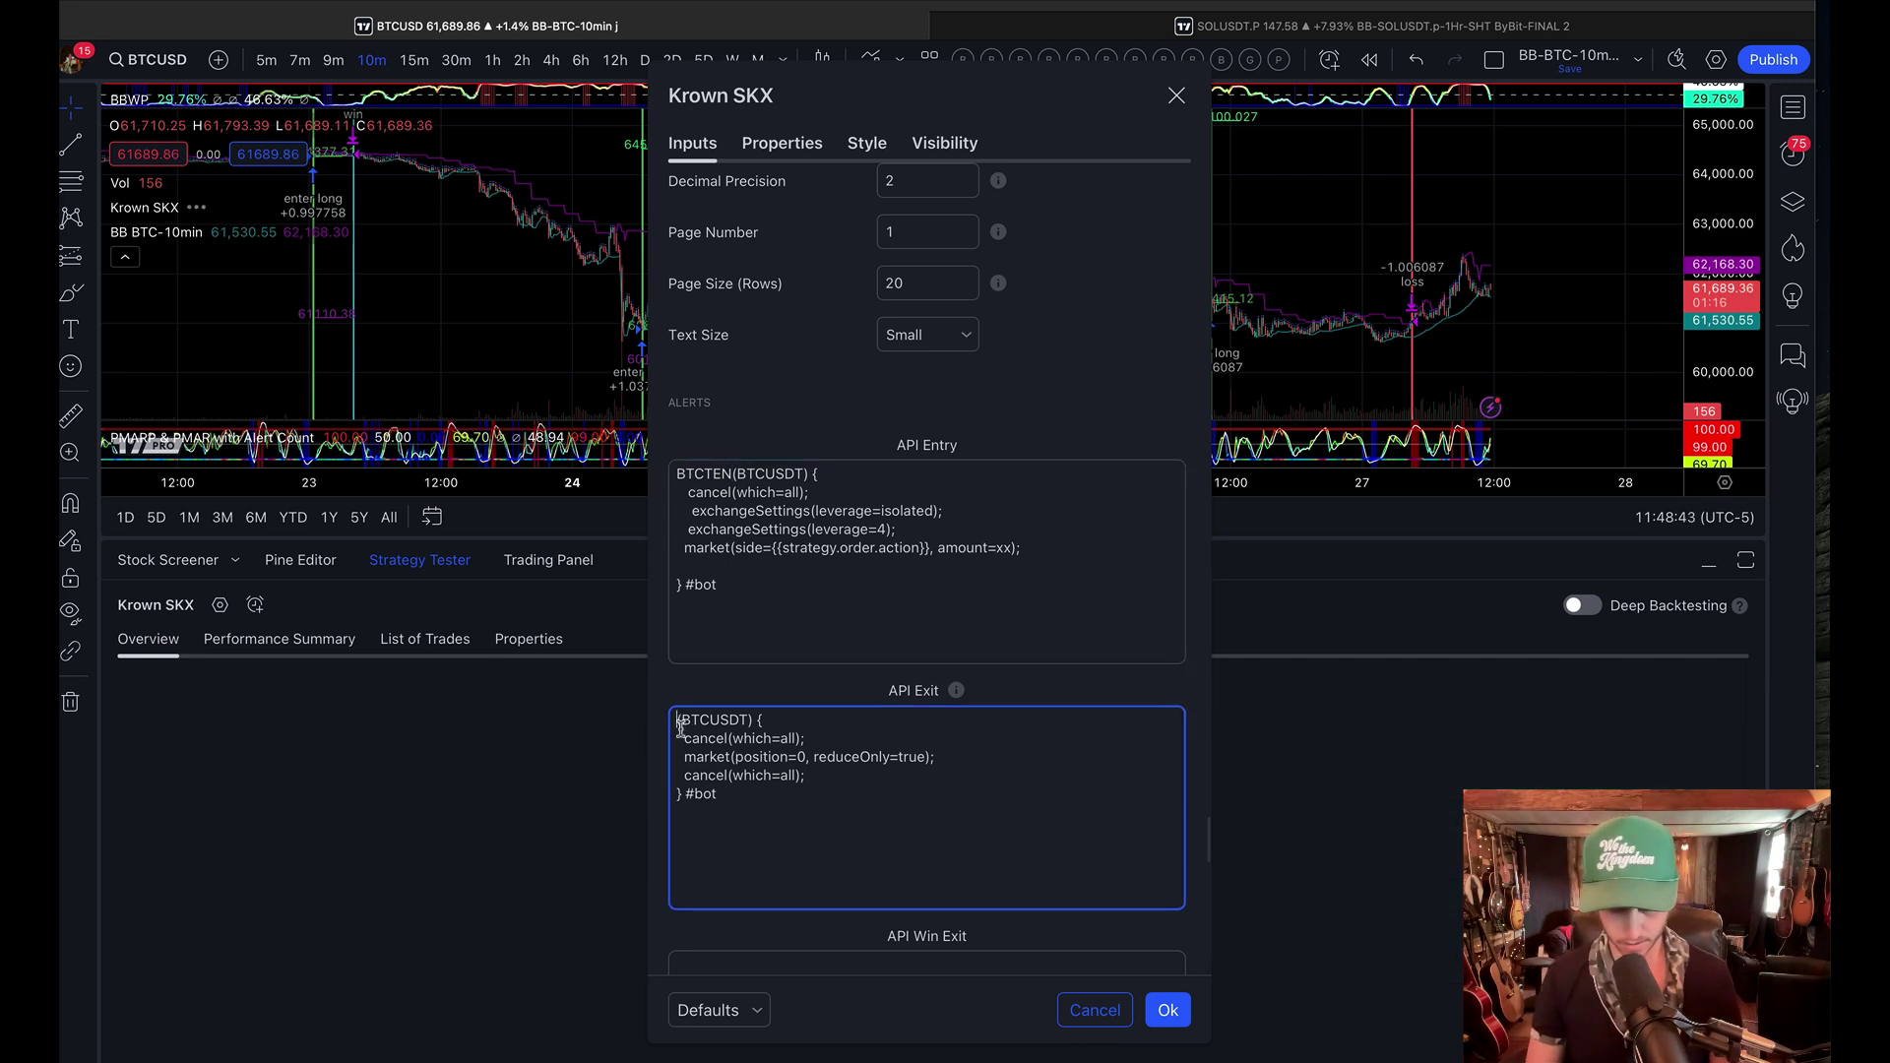
text(BTCTEN)
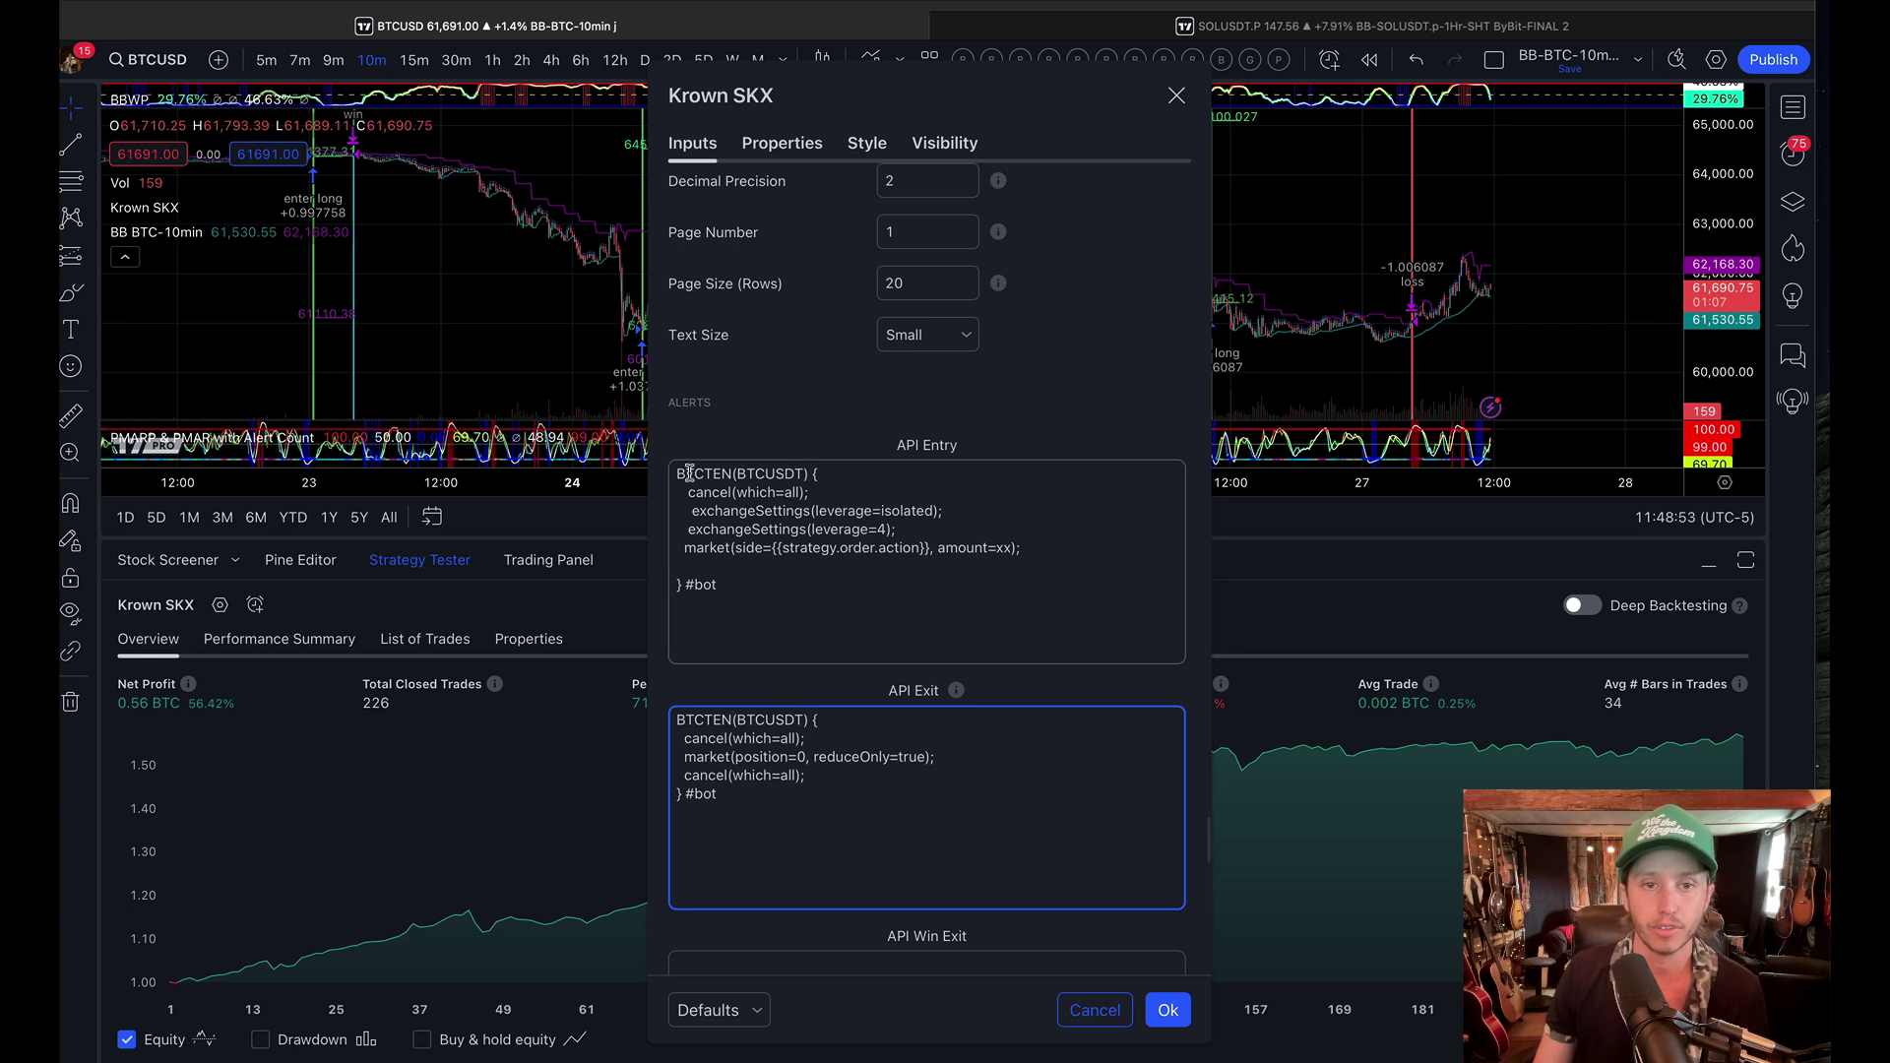
Change the API Entry leverage from 4 to 2 and the amount from xx to 0.01
click(798, 477)
scroll(886, 507, down, 1)
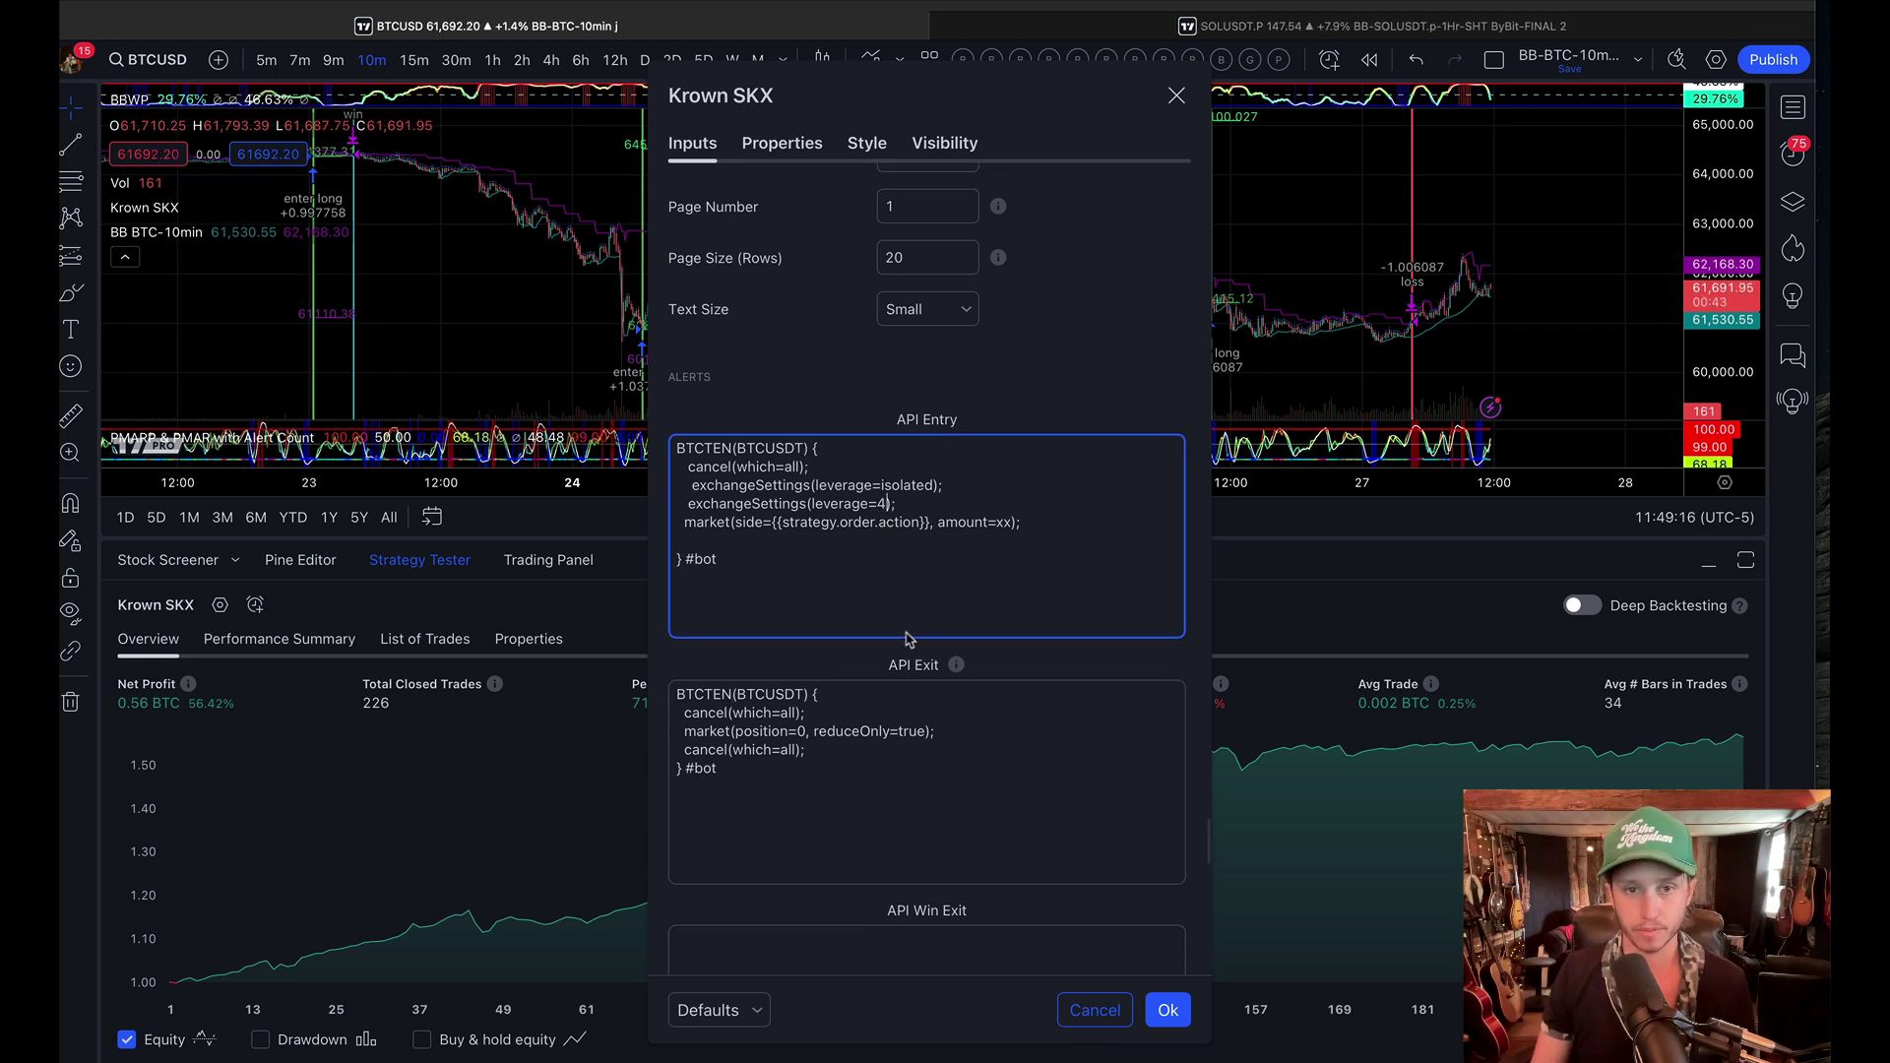
key(BackSpace)
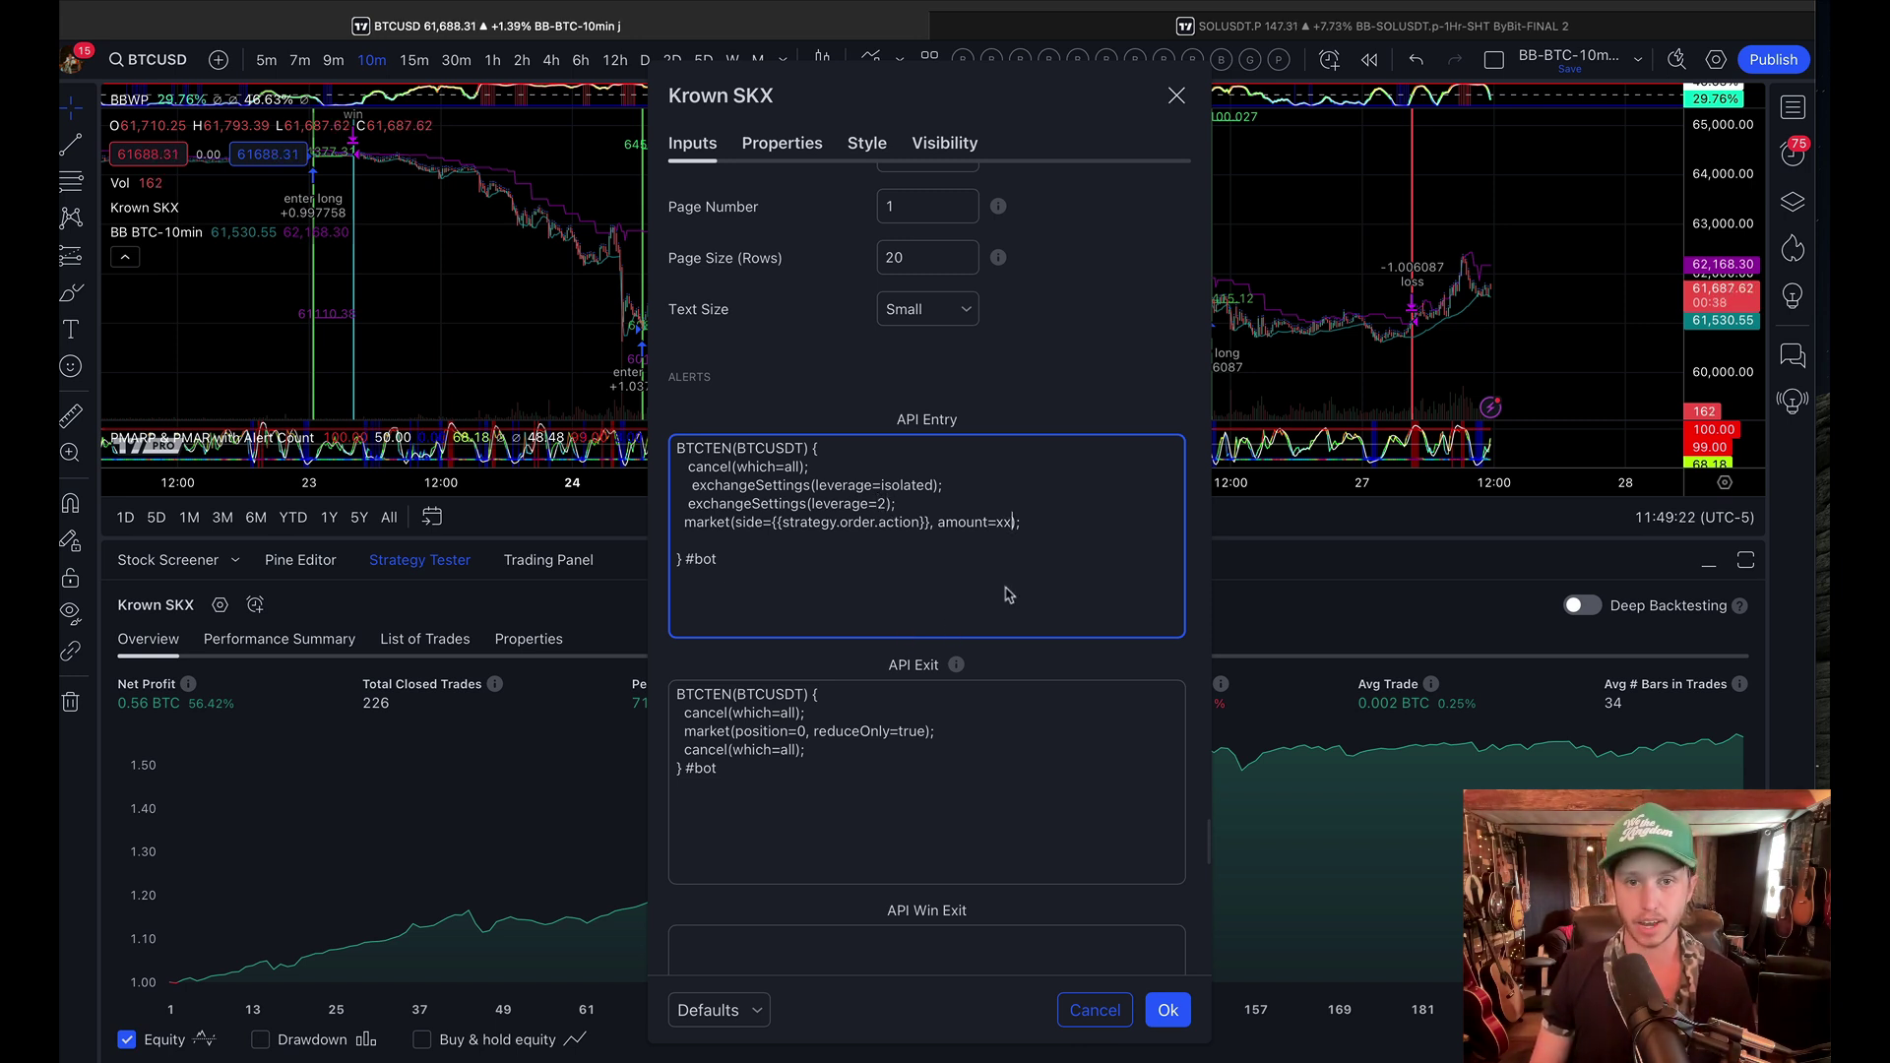
key(BackSpace)
key(BackSpace)
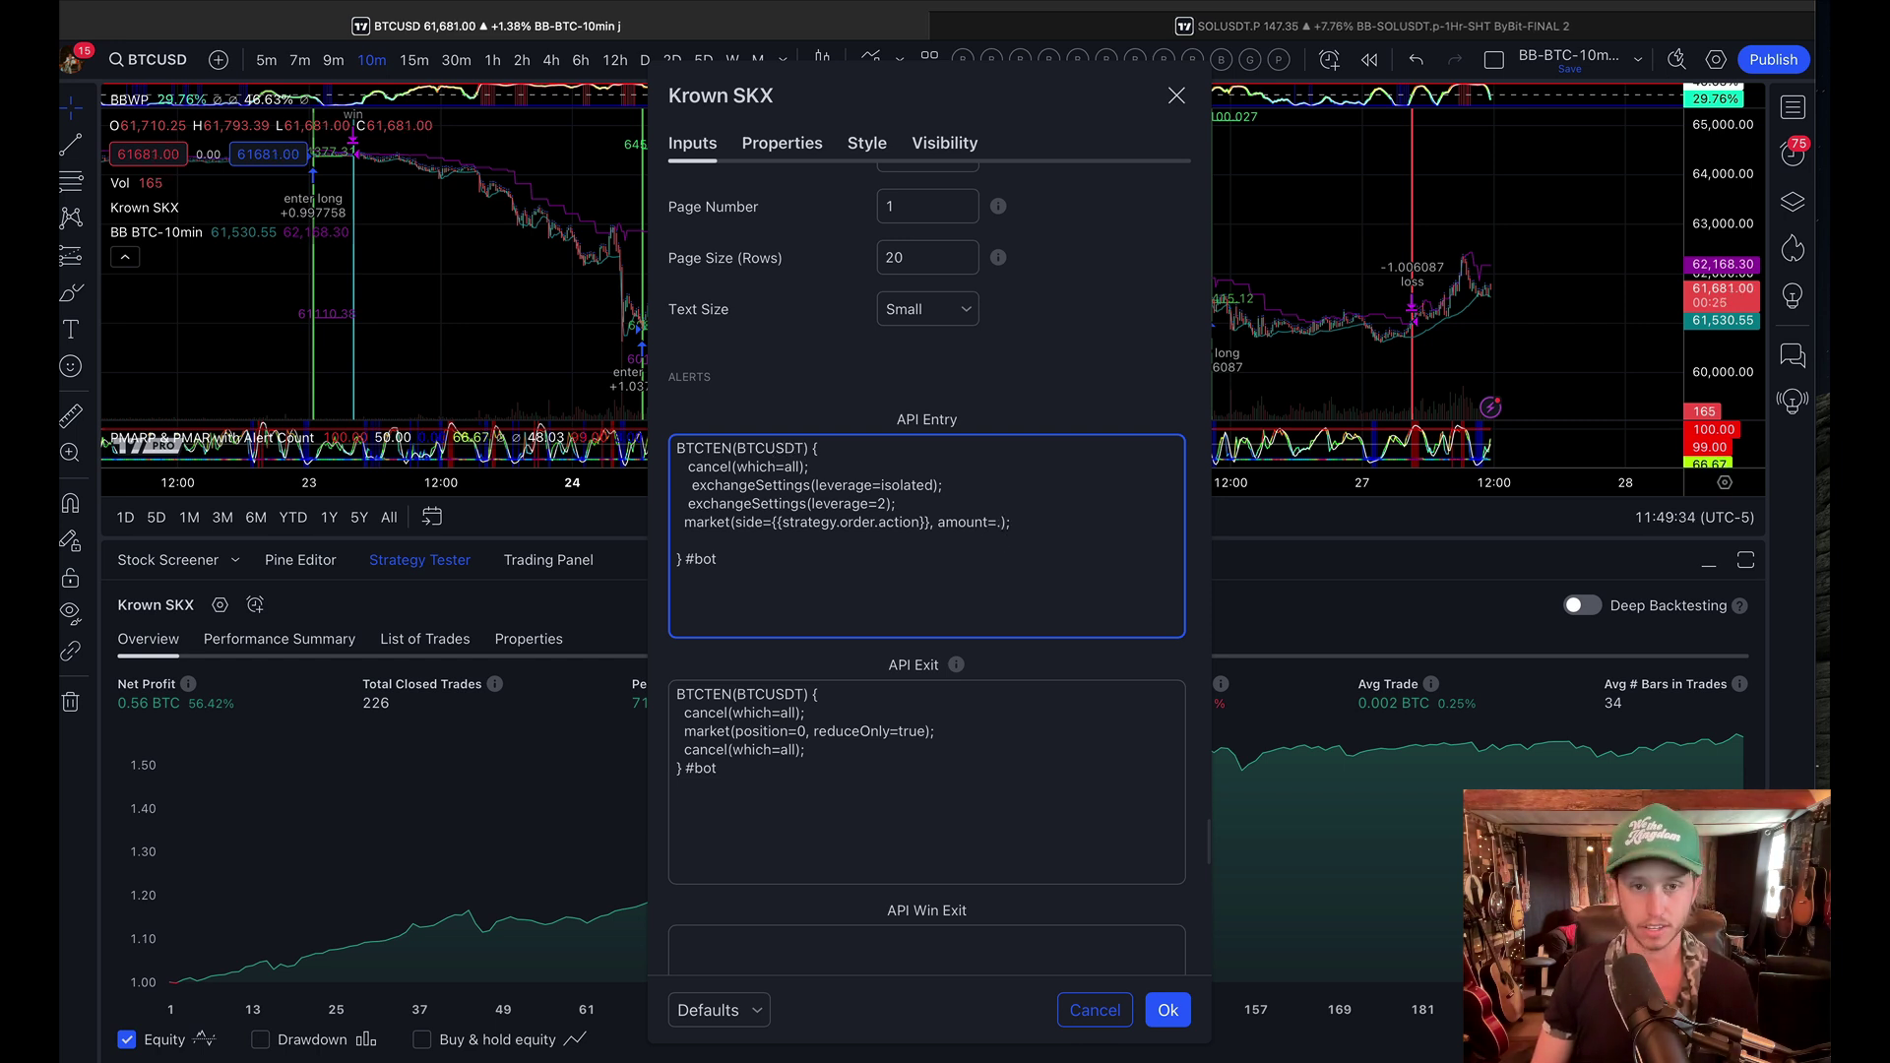
text(1)
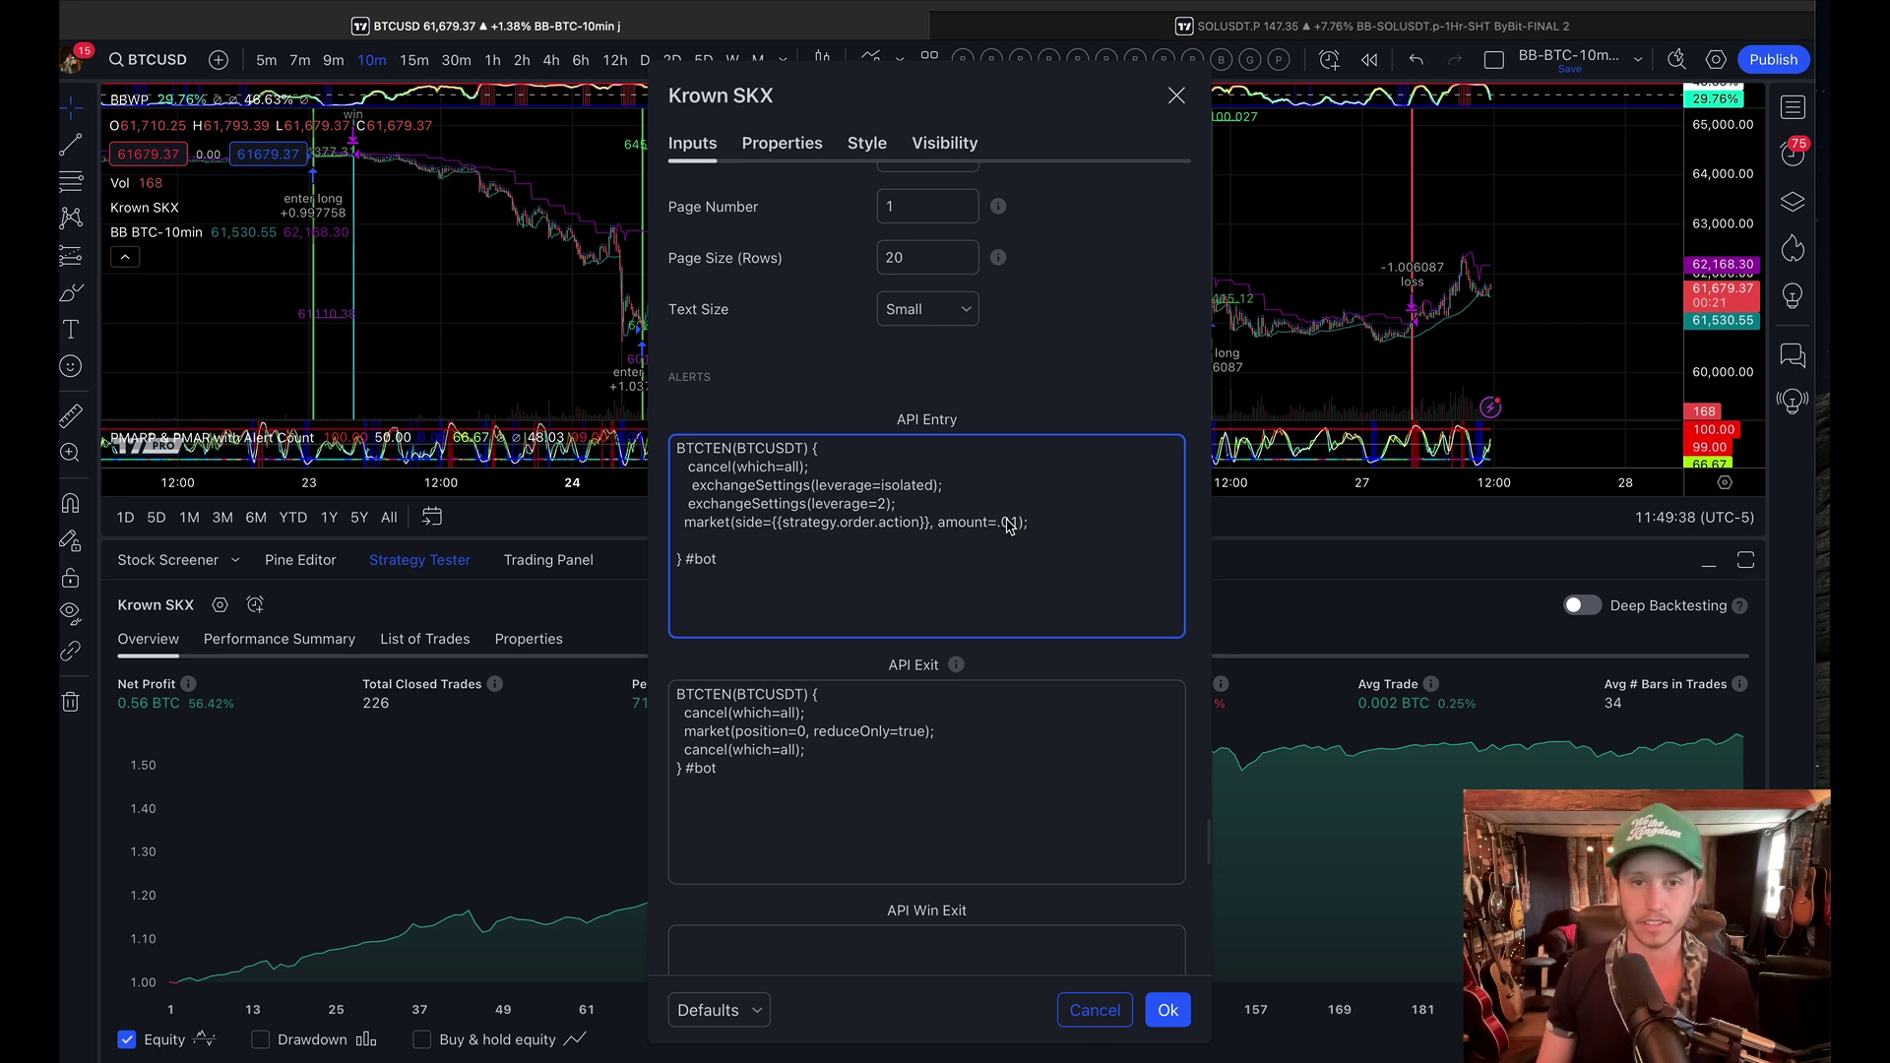
key(BackSpace)
key(BackSpace)
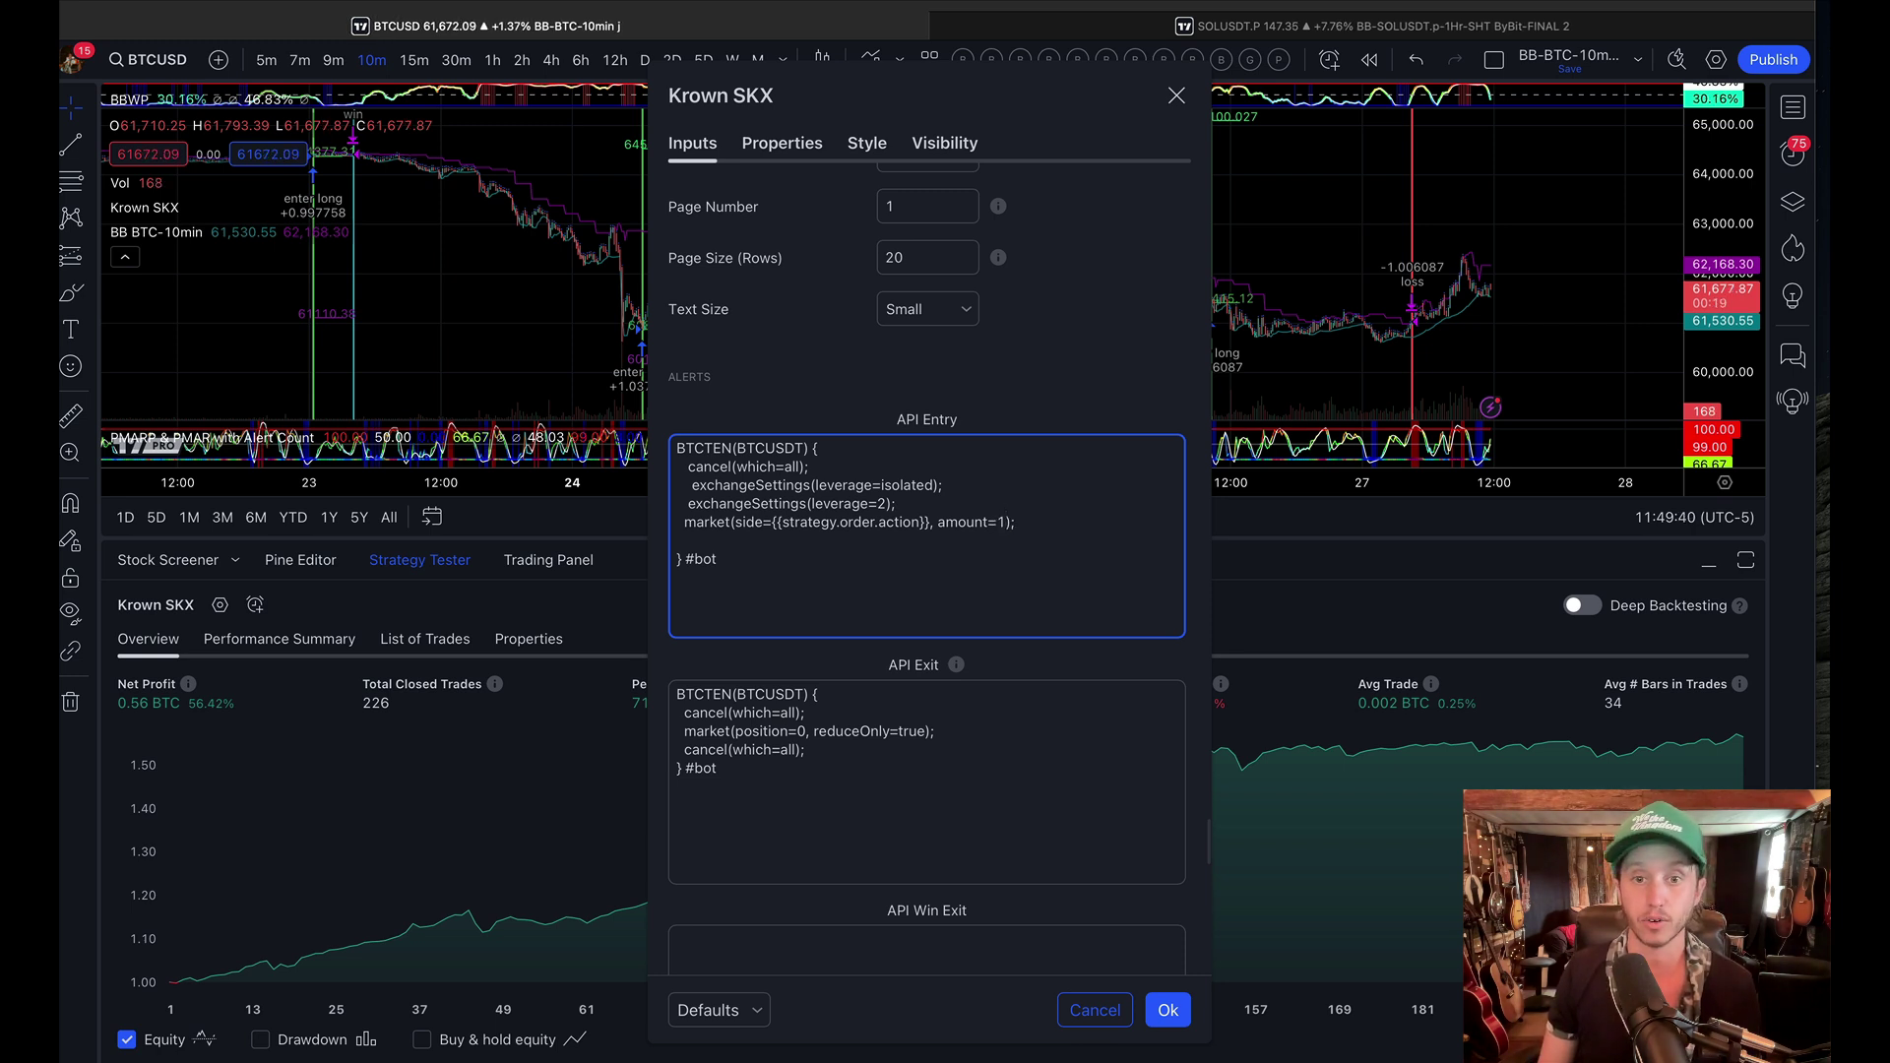
key(BackSpace)
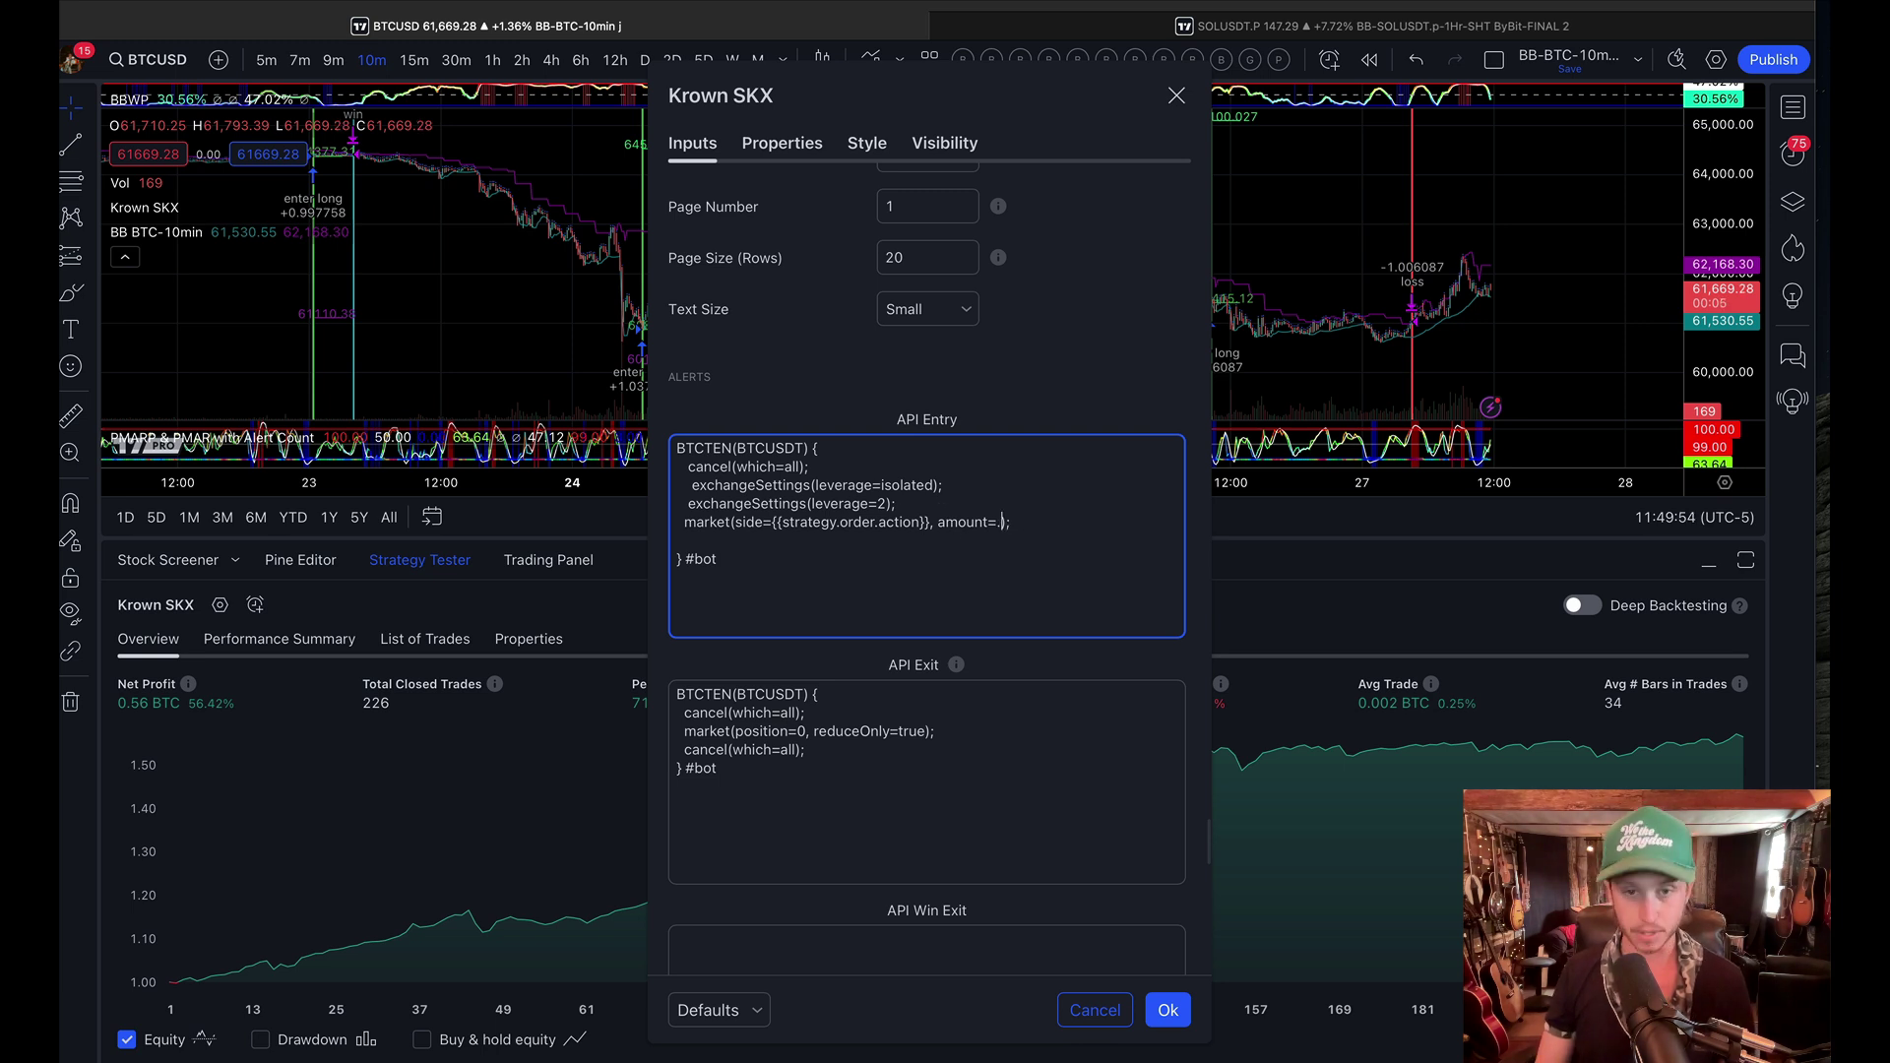
text(01)
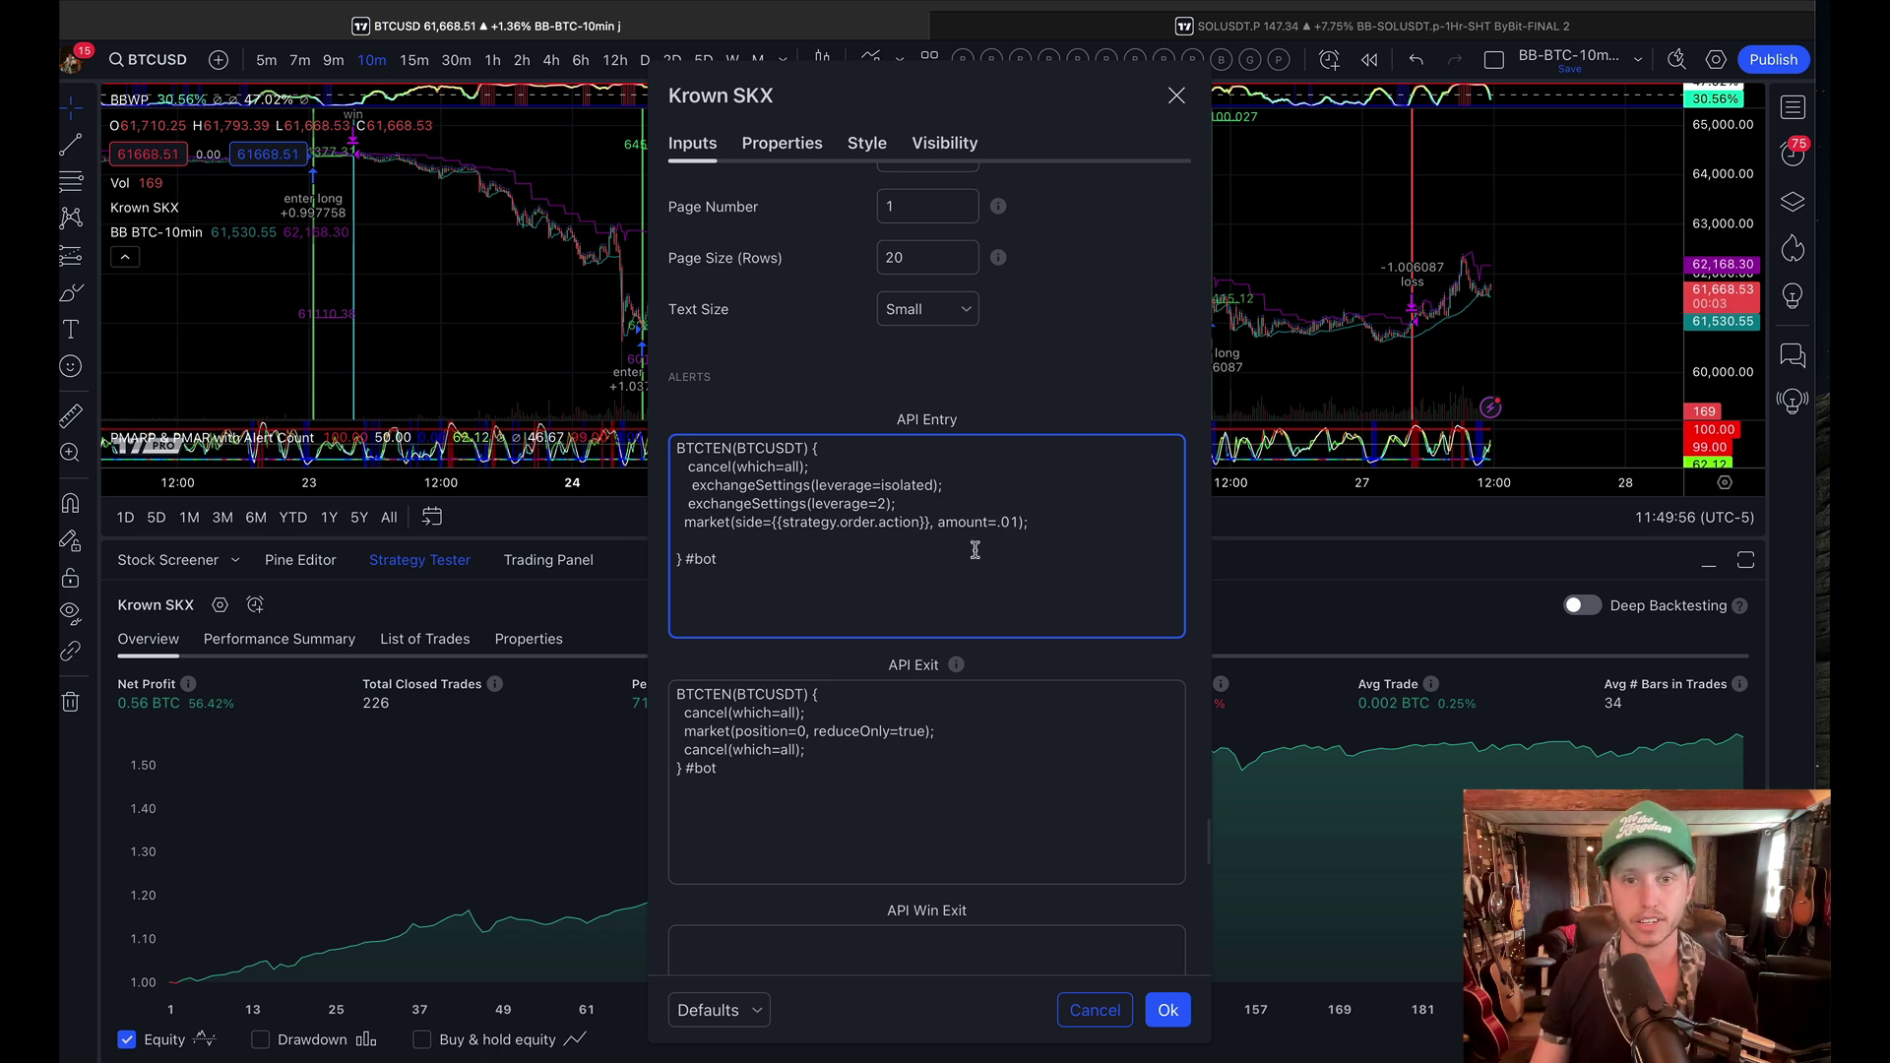
Fix the BTCUSDT symbol and the 0.01 amount after trial edits, then select the whole command
click(972, 546)
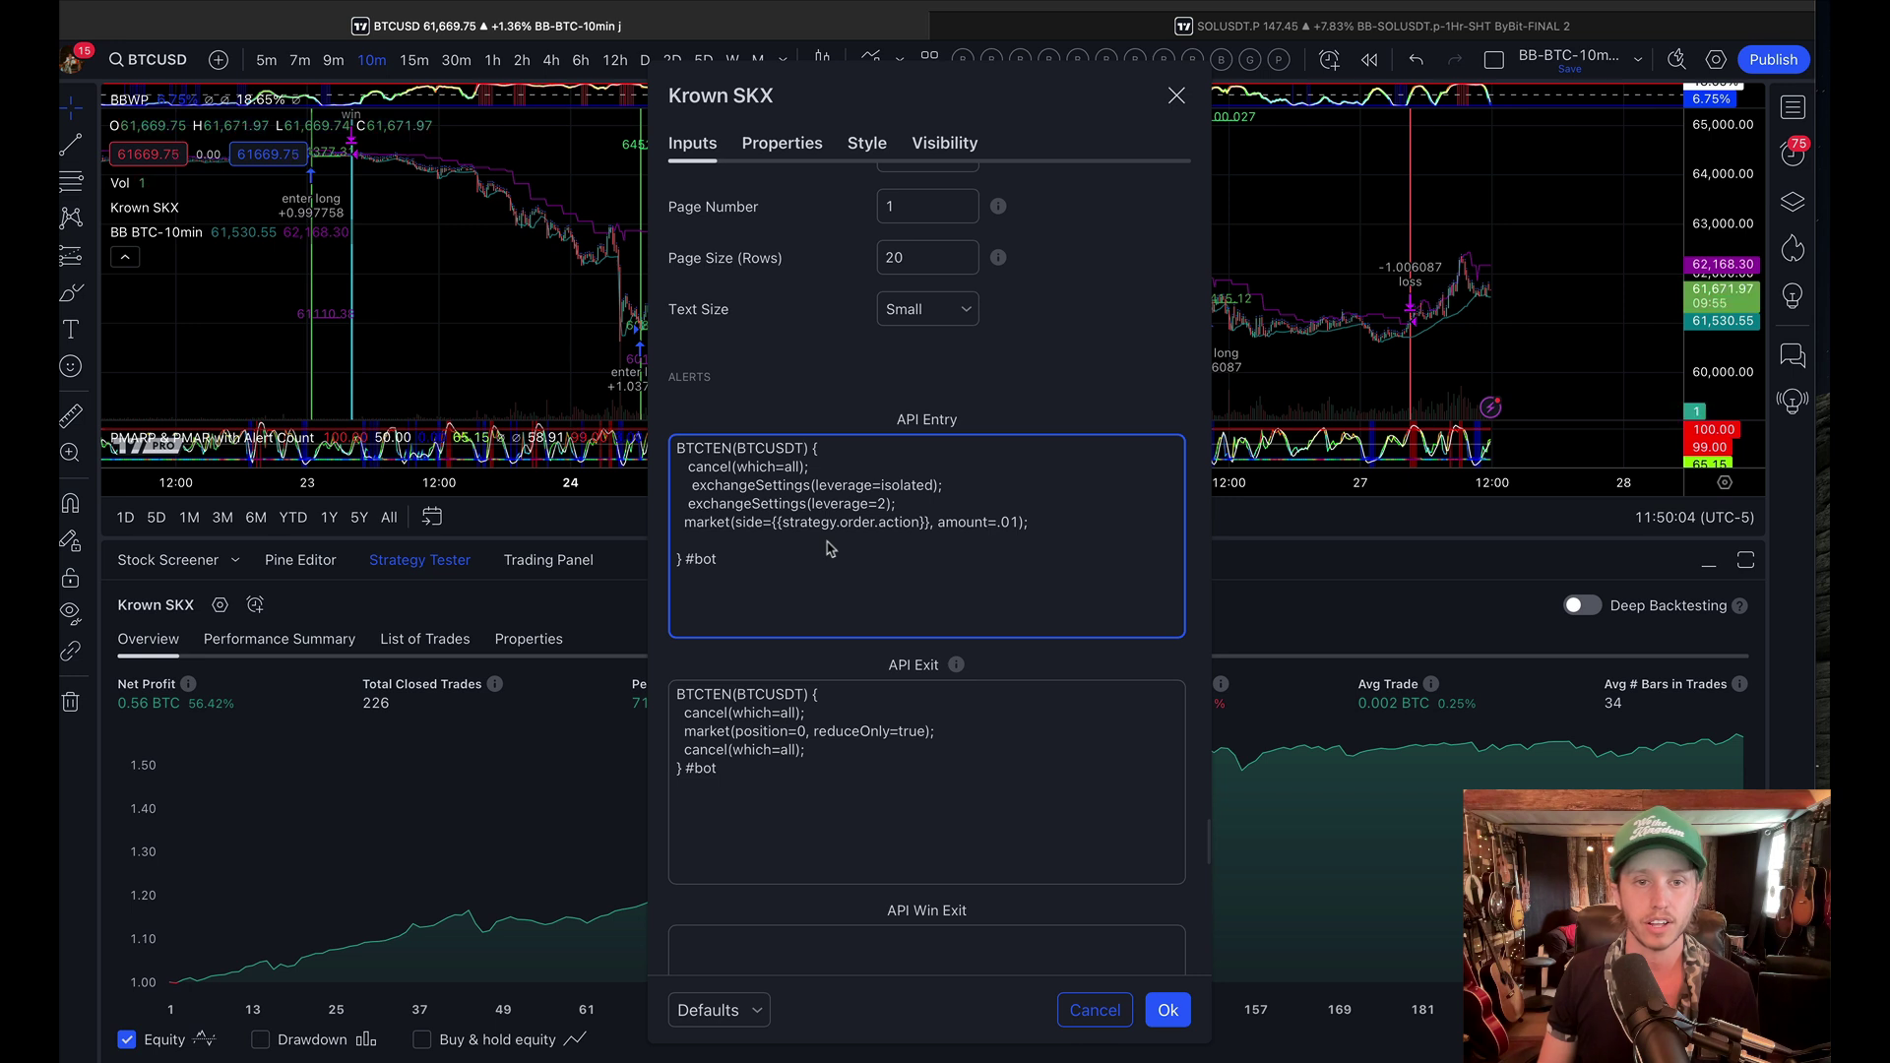
key(BackSpace)
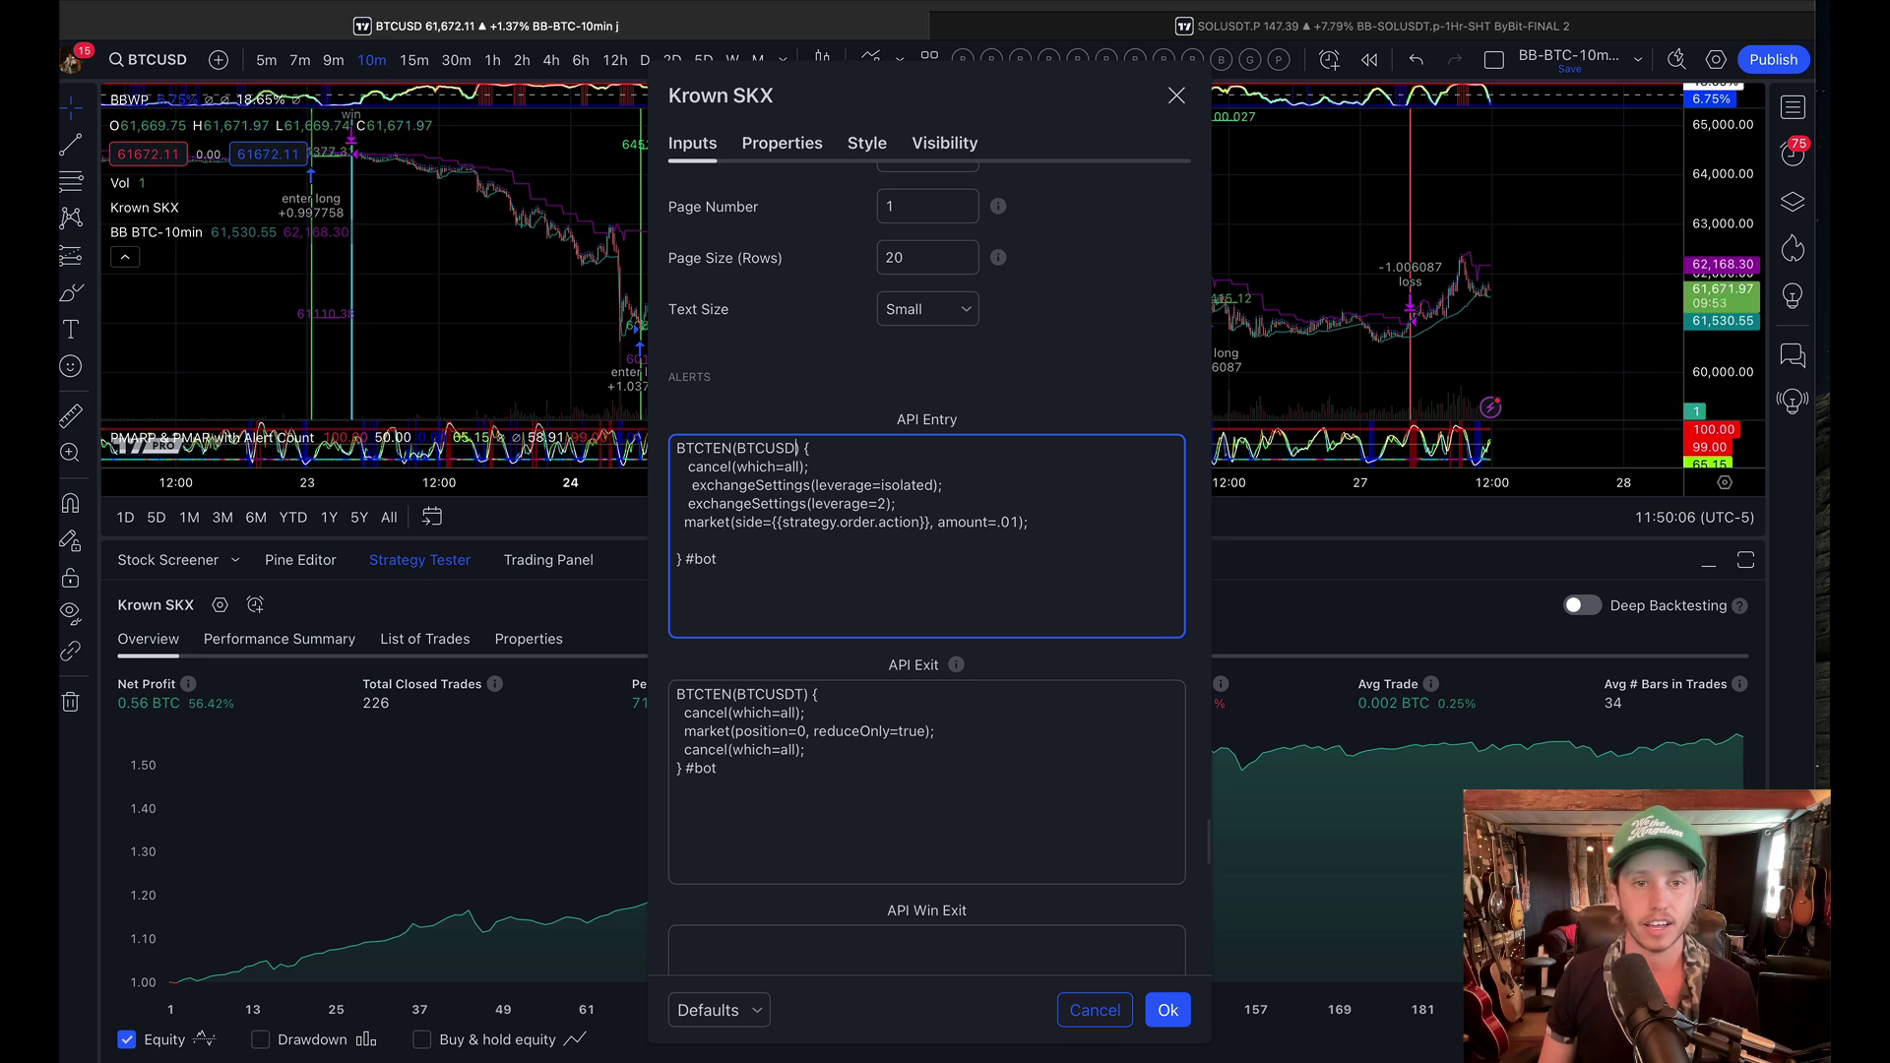
click(1016, 523)
key(BackSpace)
key(BackSpace)
key(BackSpace)
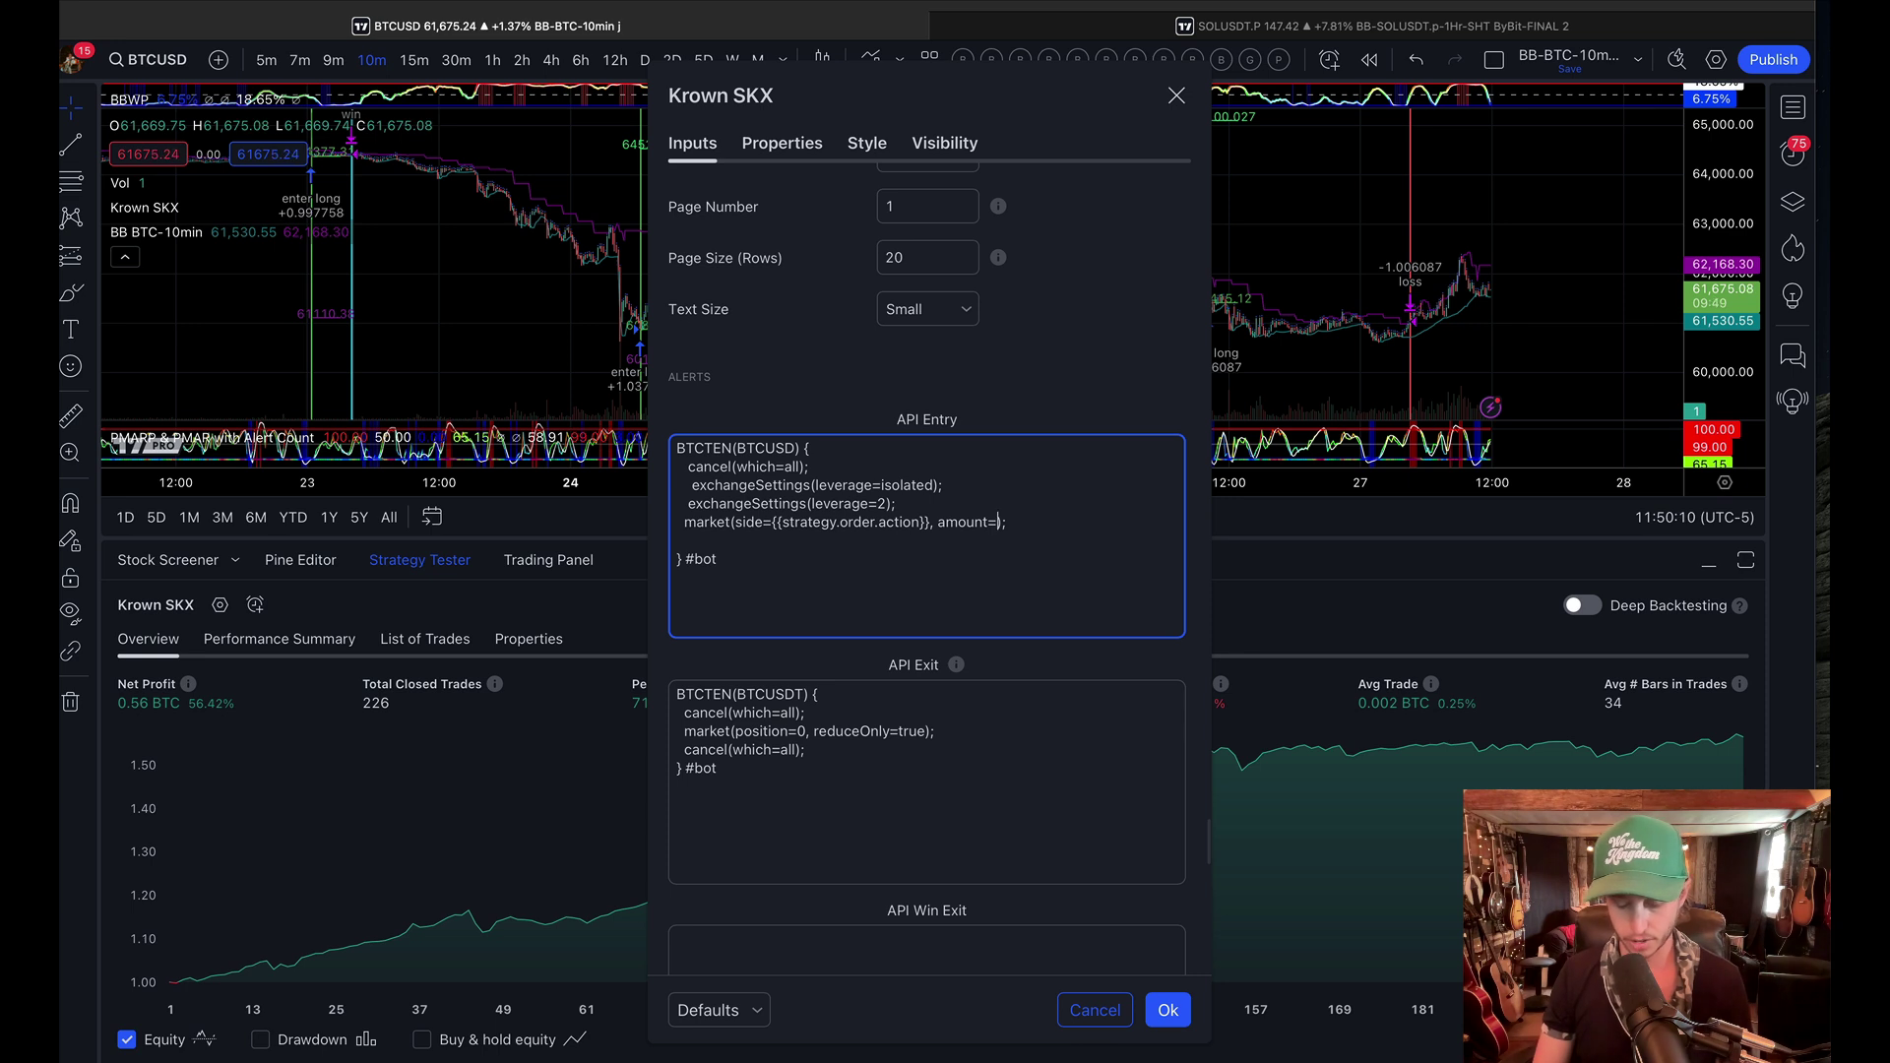
text(500)
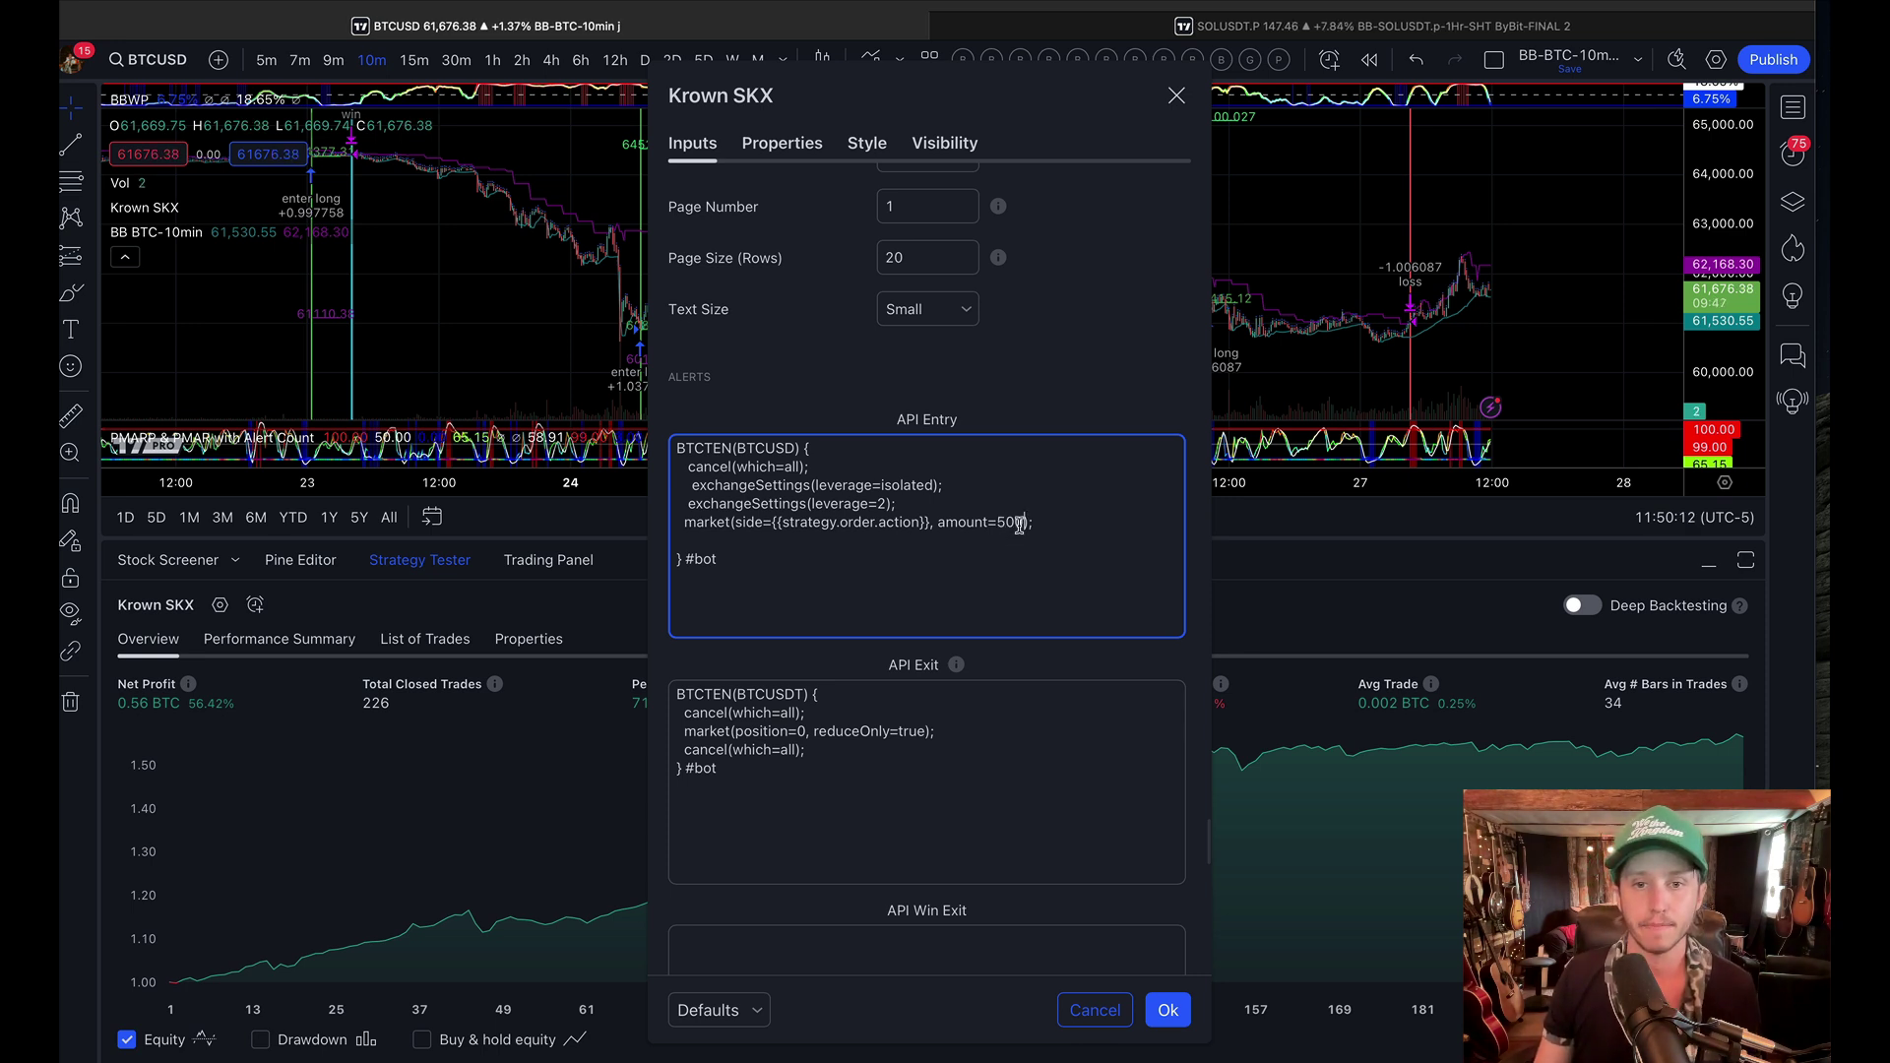
key(BackSpace)
key(BackSpace)
key(BackSpace)
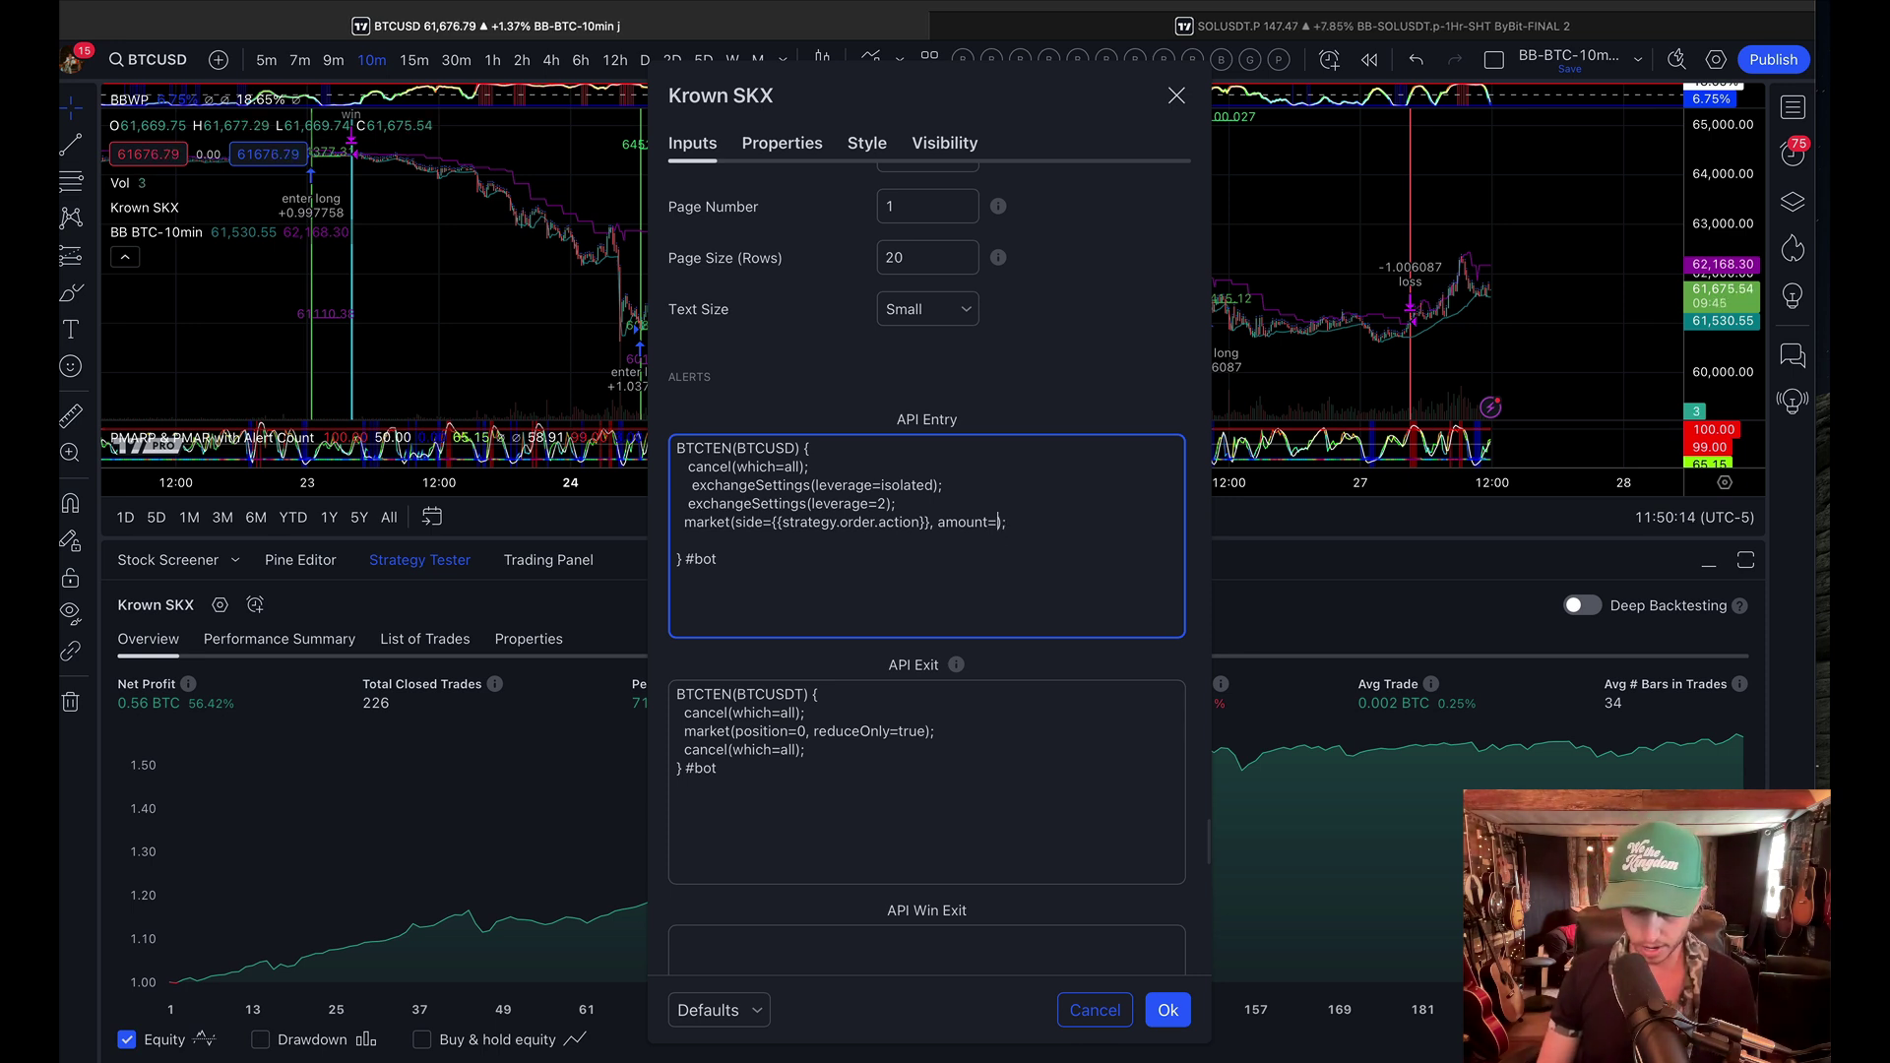
text(0.1)
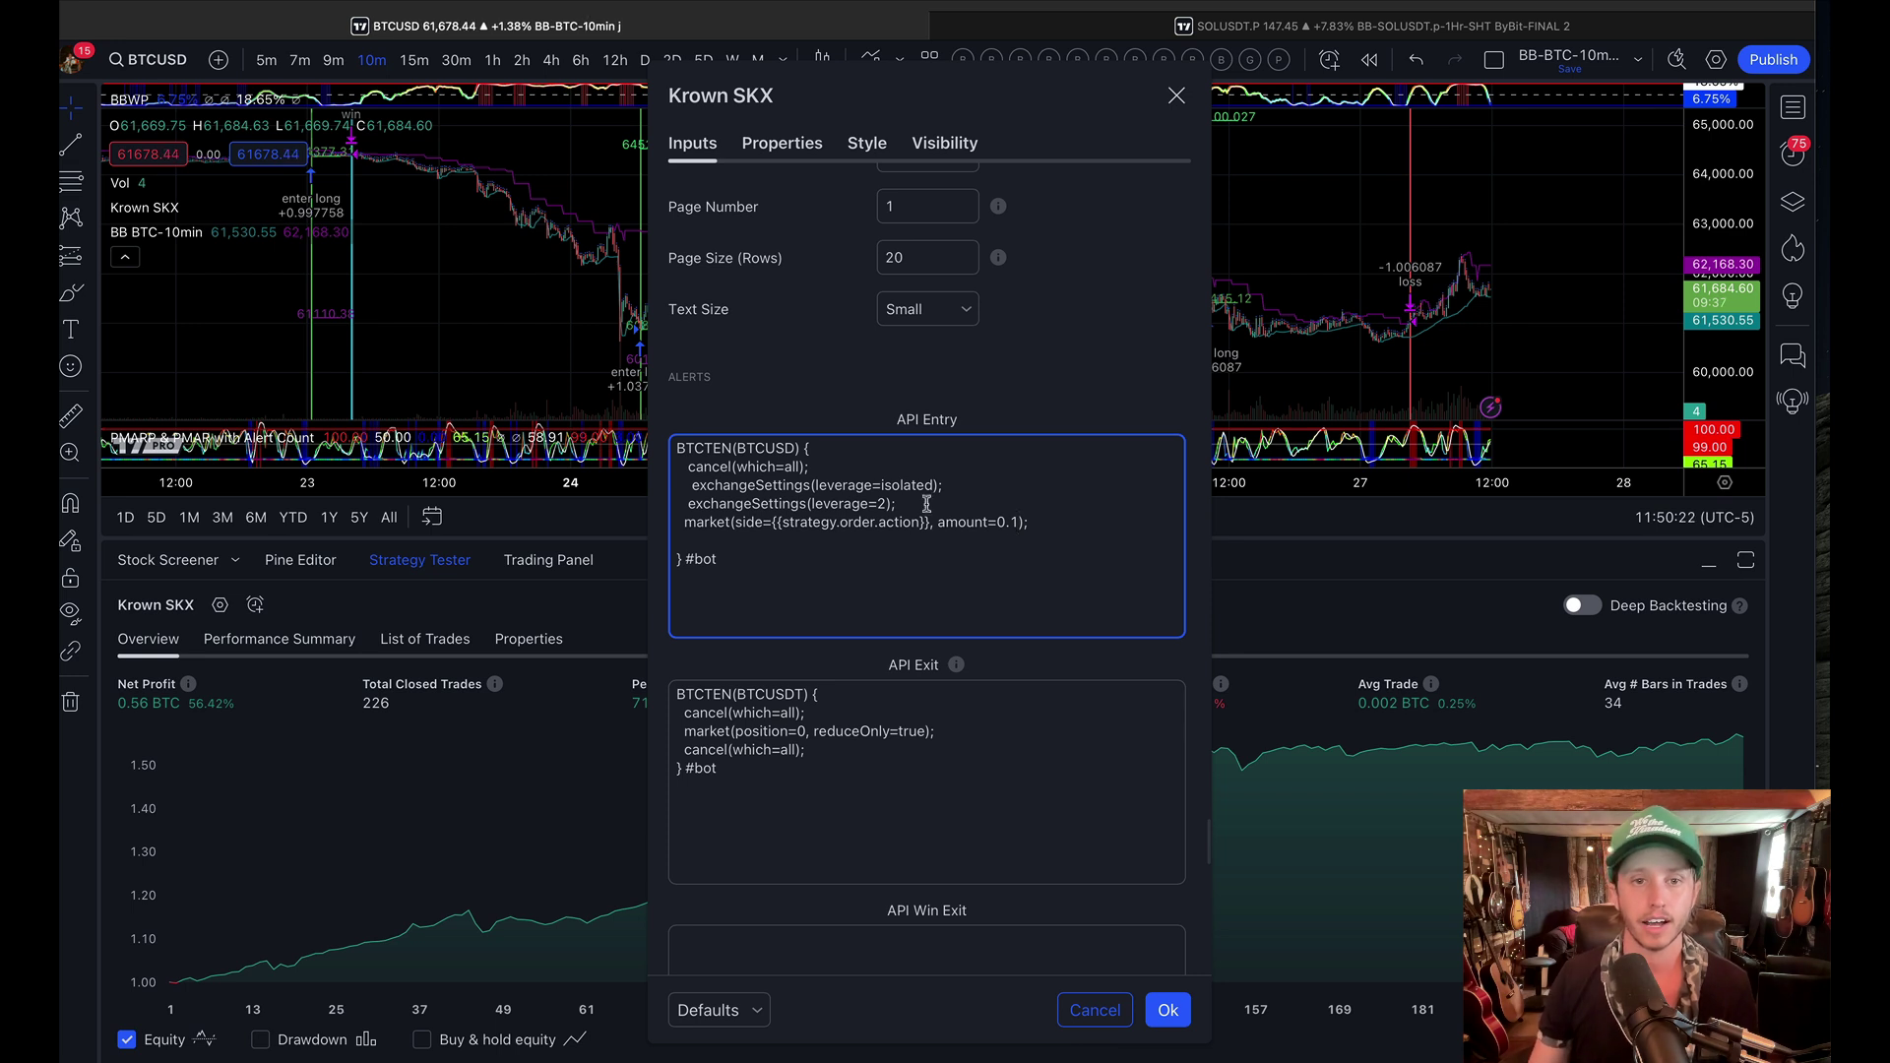
click(795, 449)
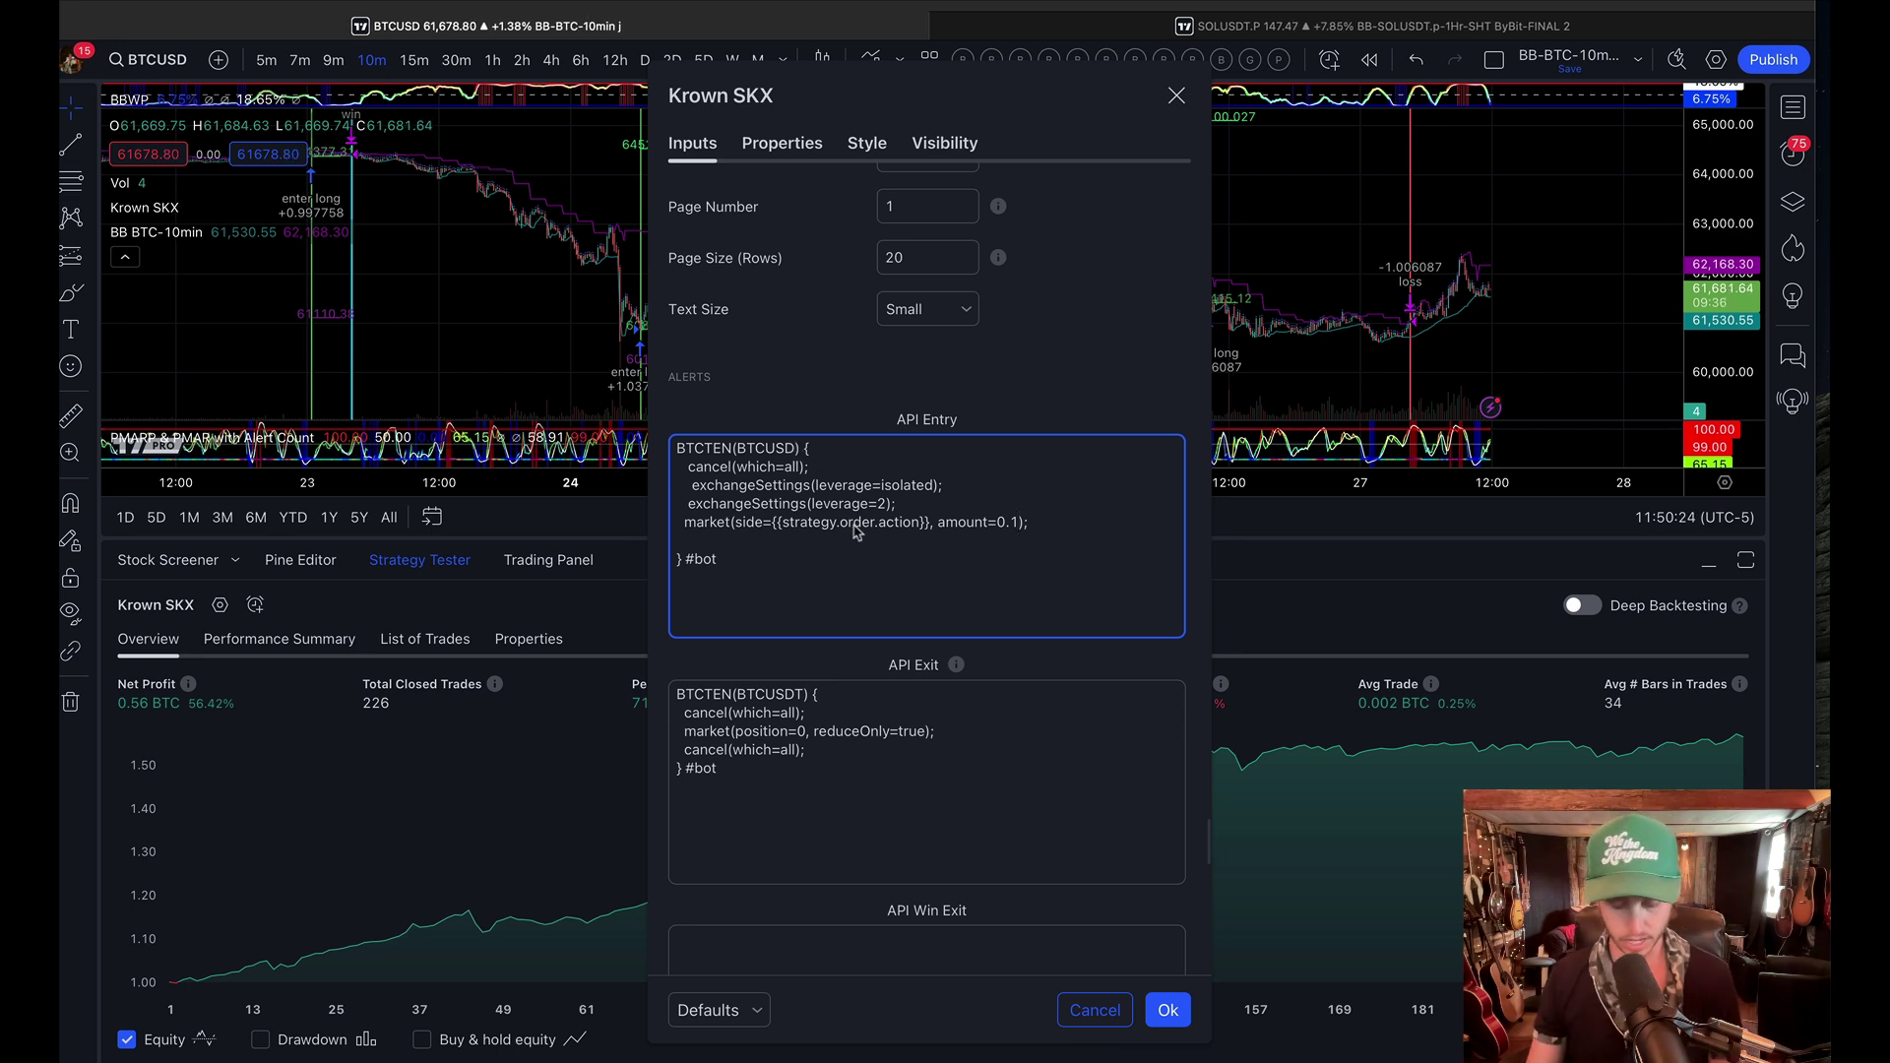
text(T)
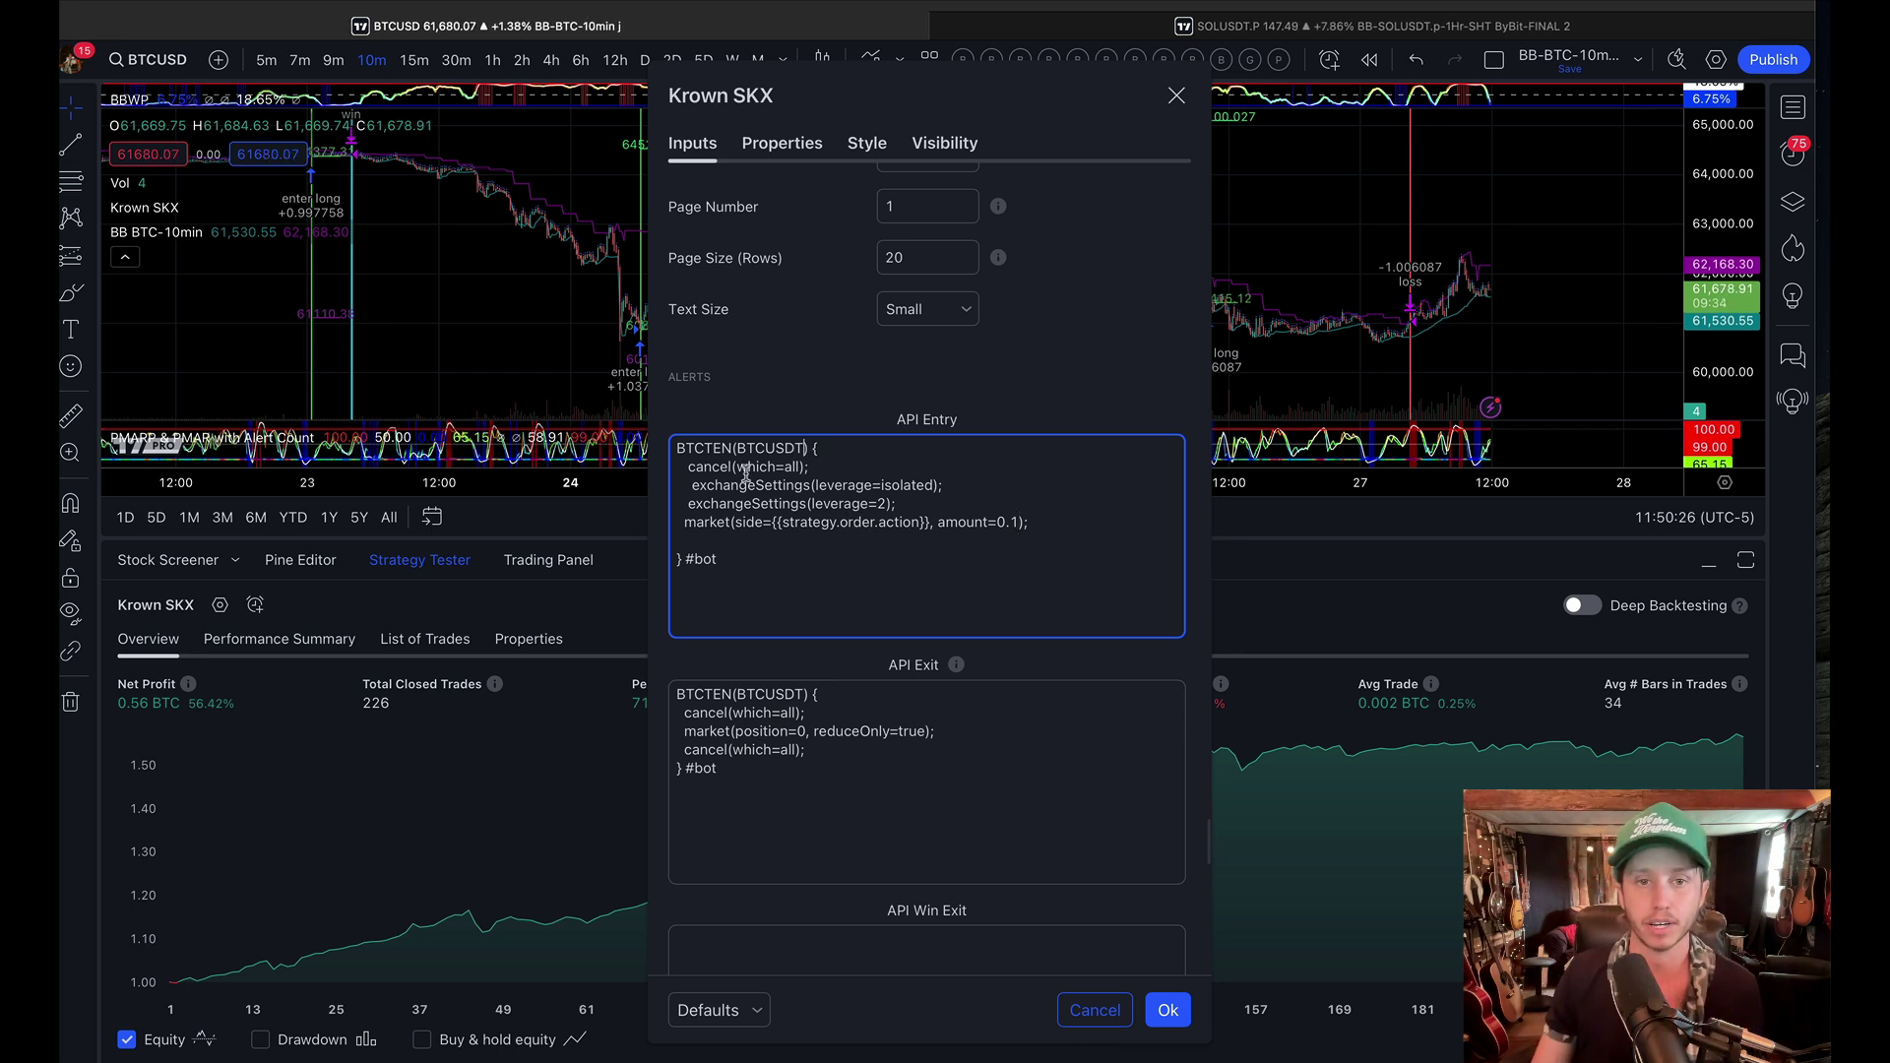
click(1009, 522)
text(0)
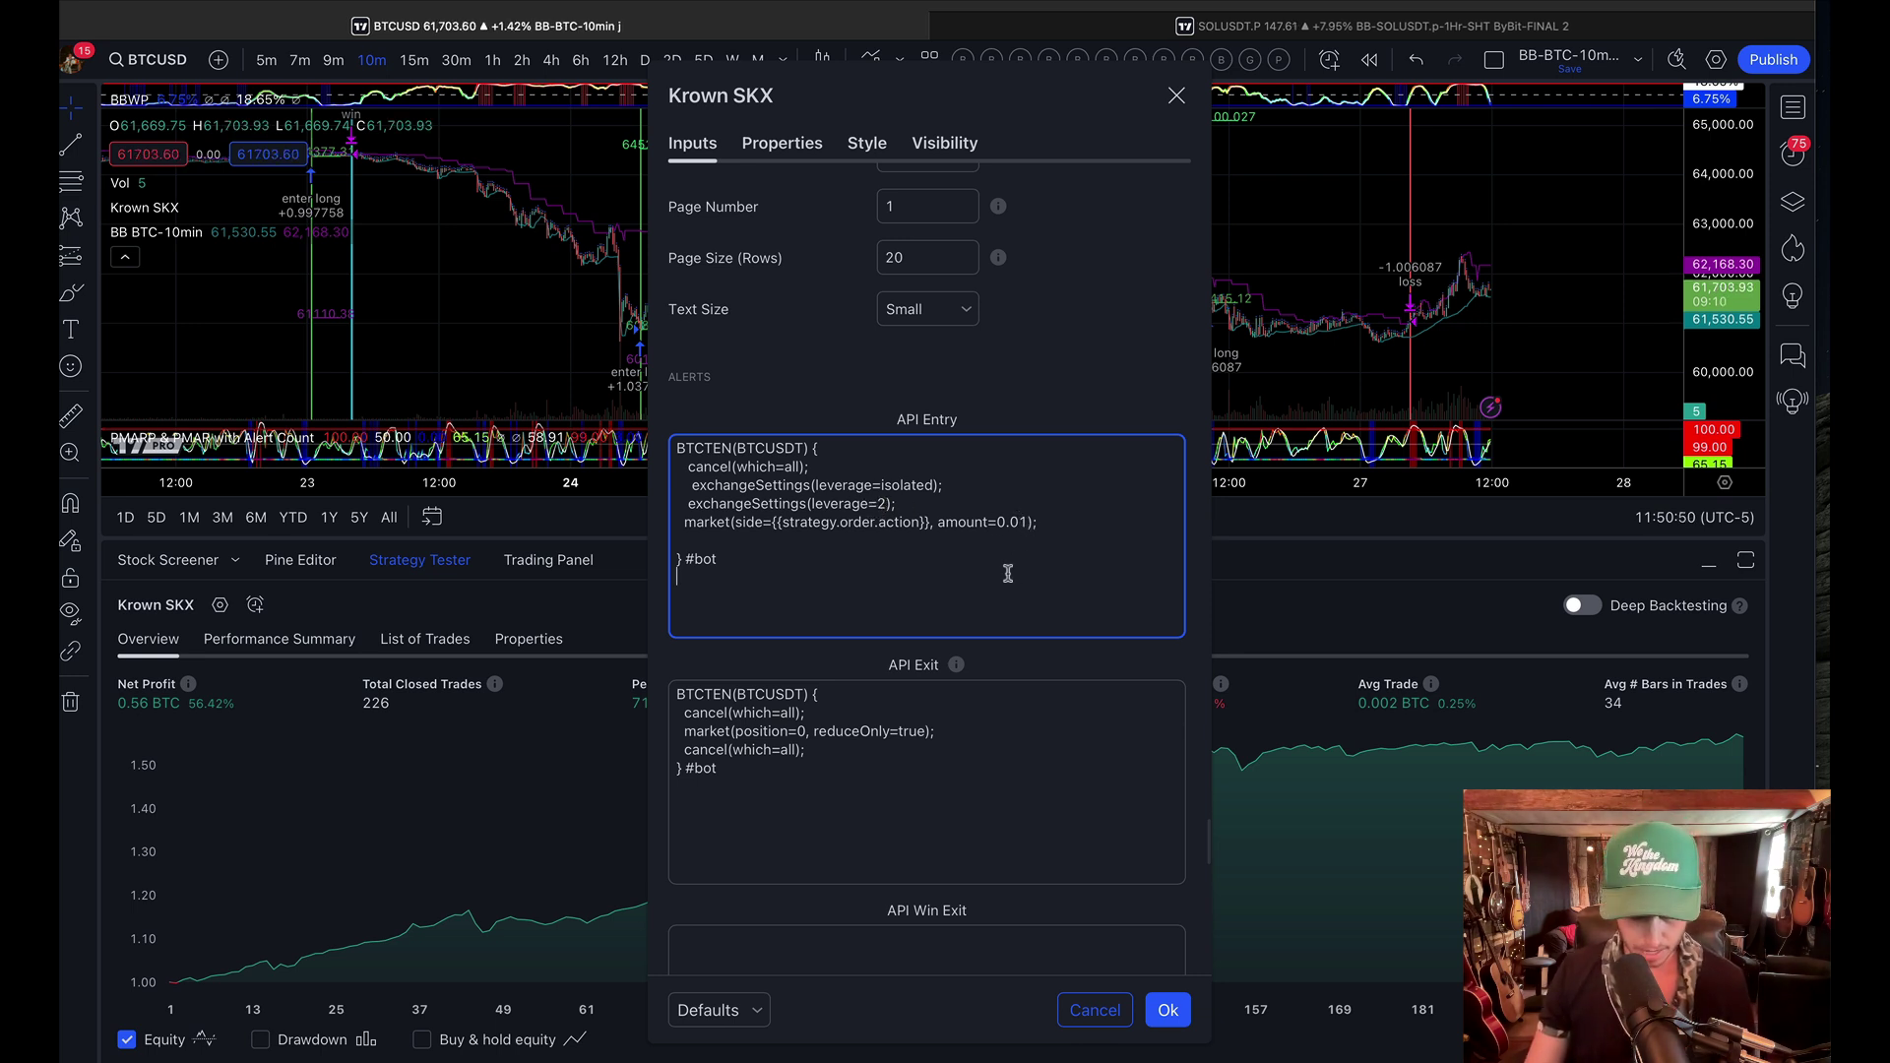
key(super+a)
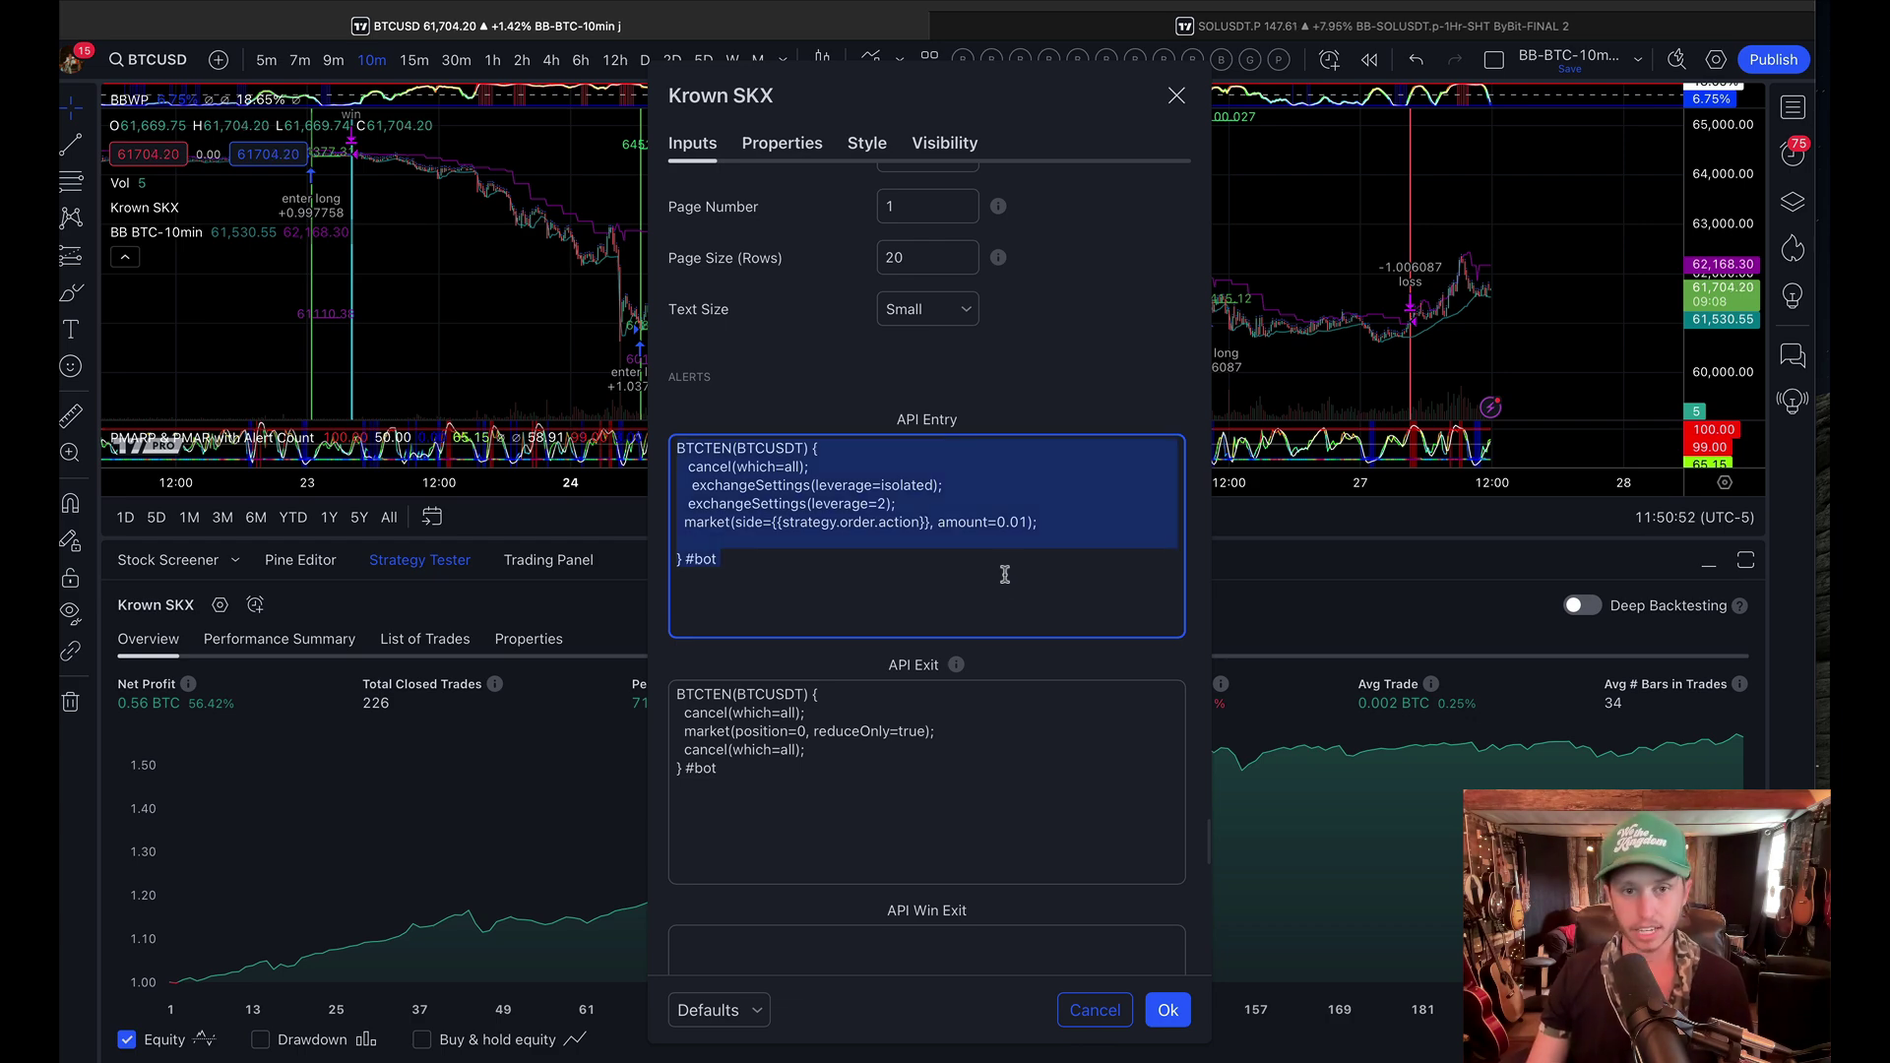
Paste the BTCTEN(BTCUSDT) entry command into Live Trading Controls' Message to send and send it
key(super+Tab)
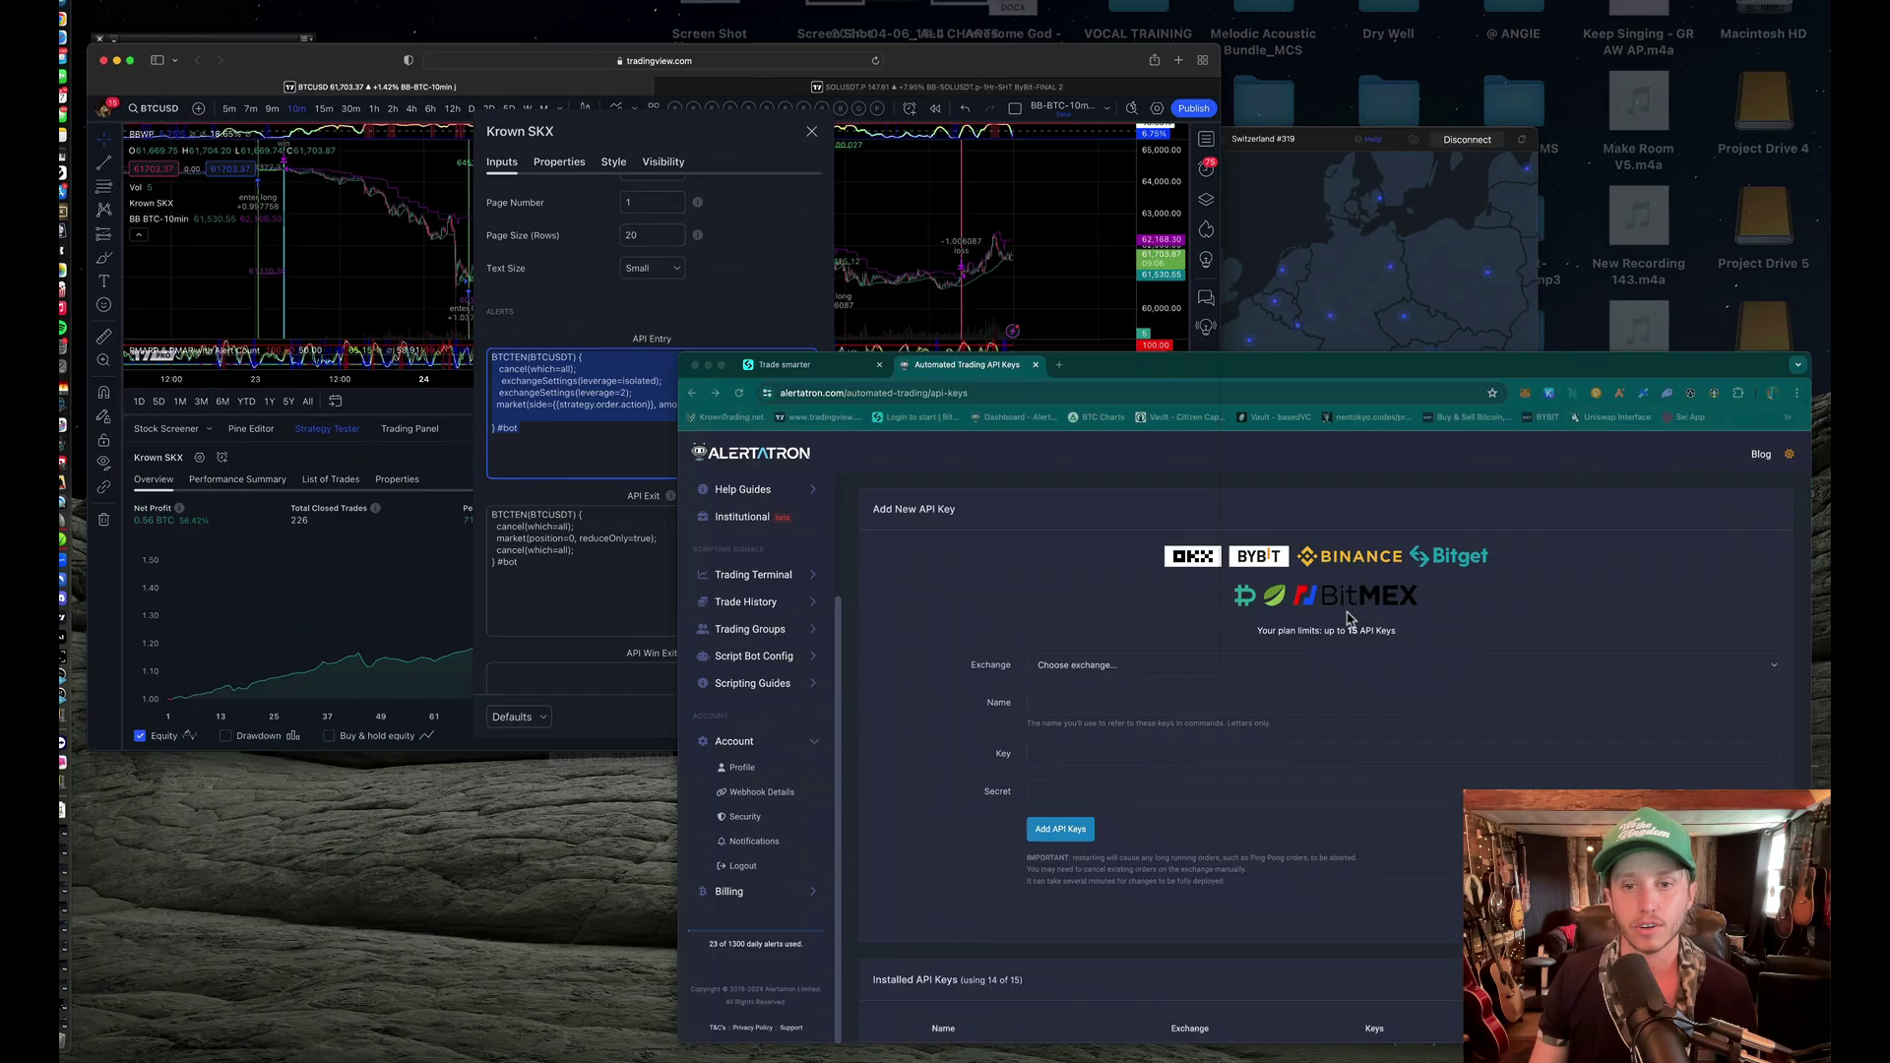
click(764, 578)
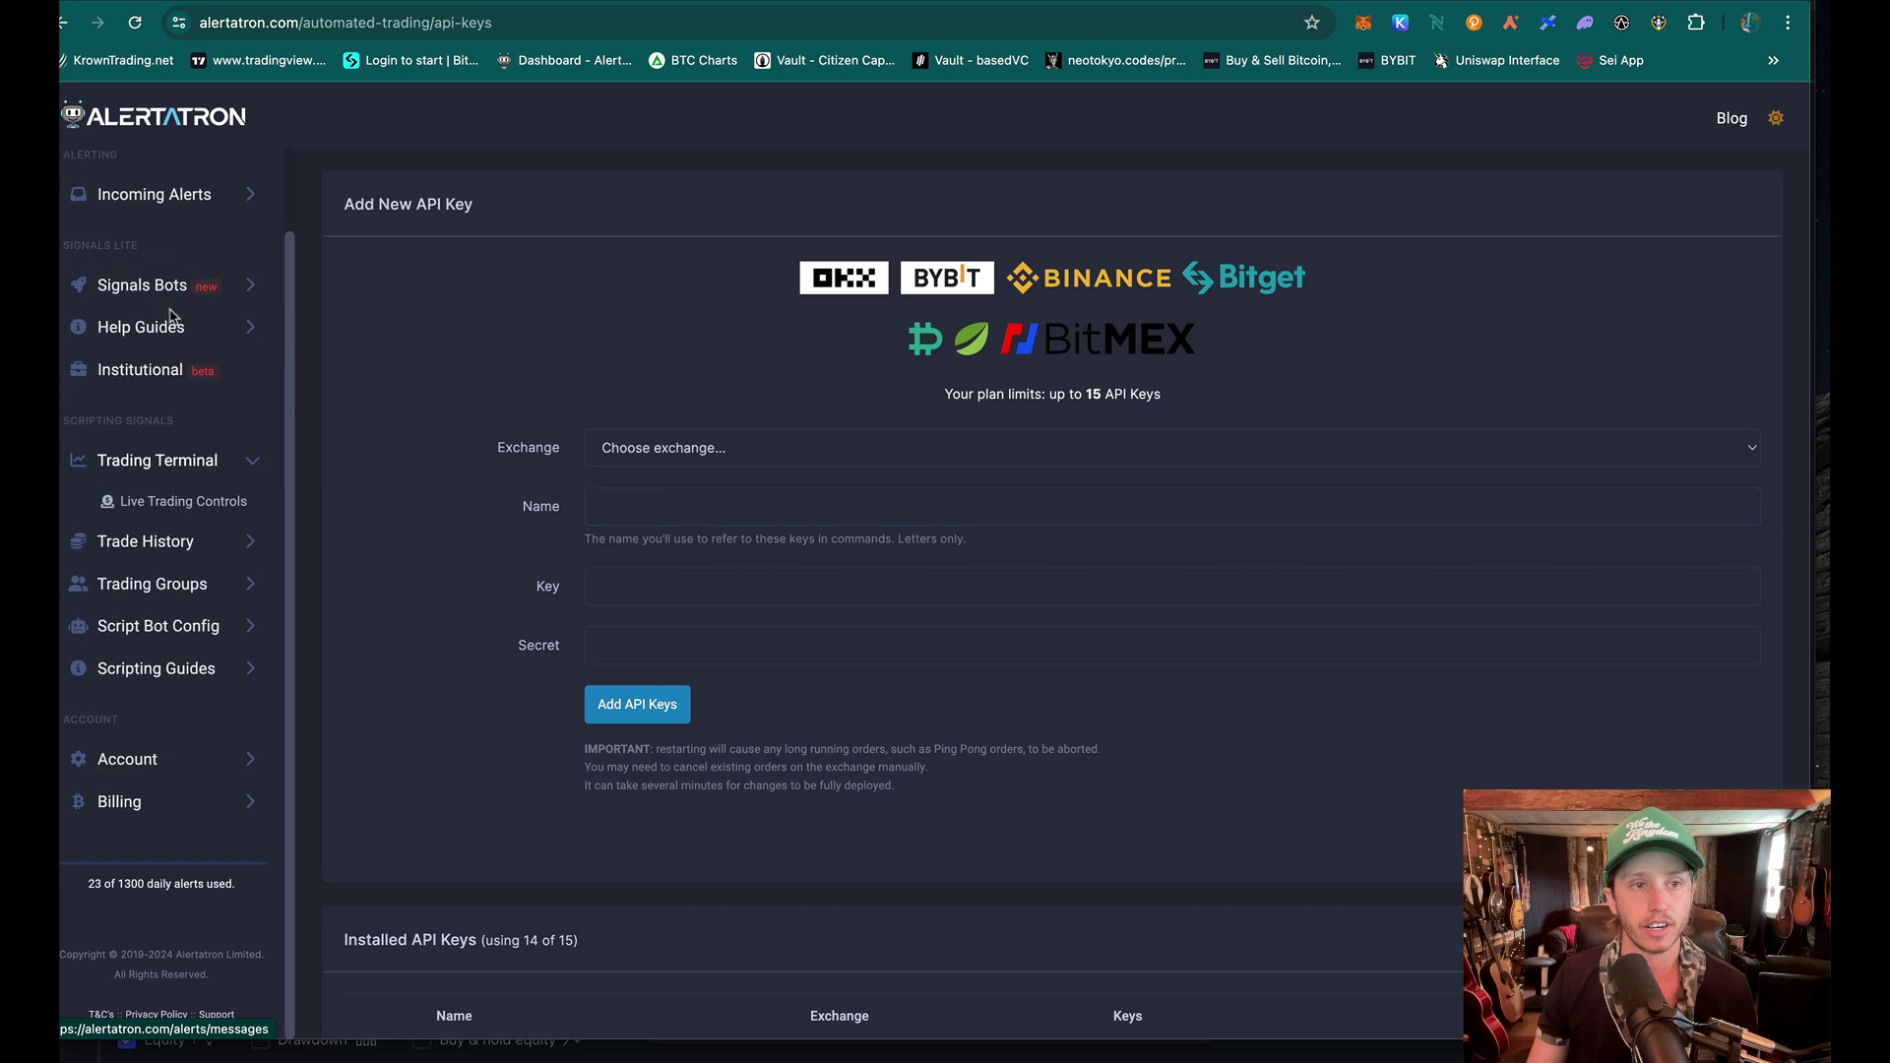
click(173, 503)
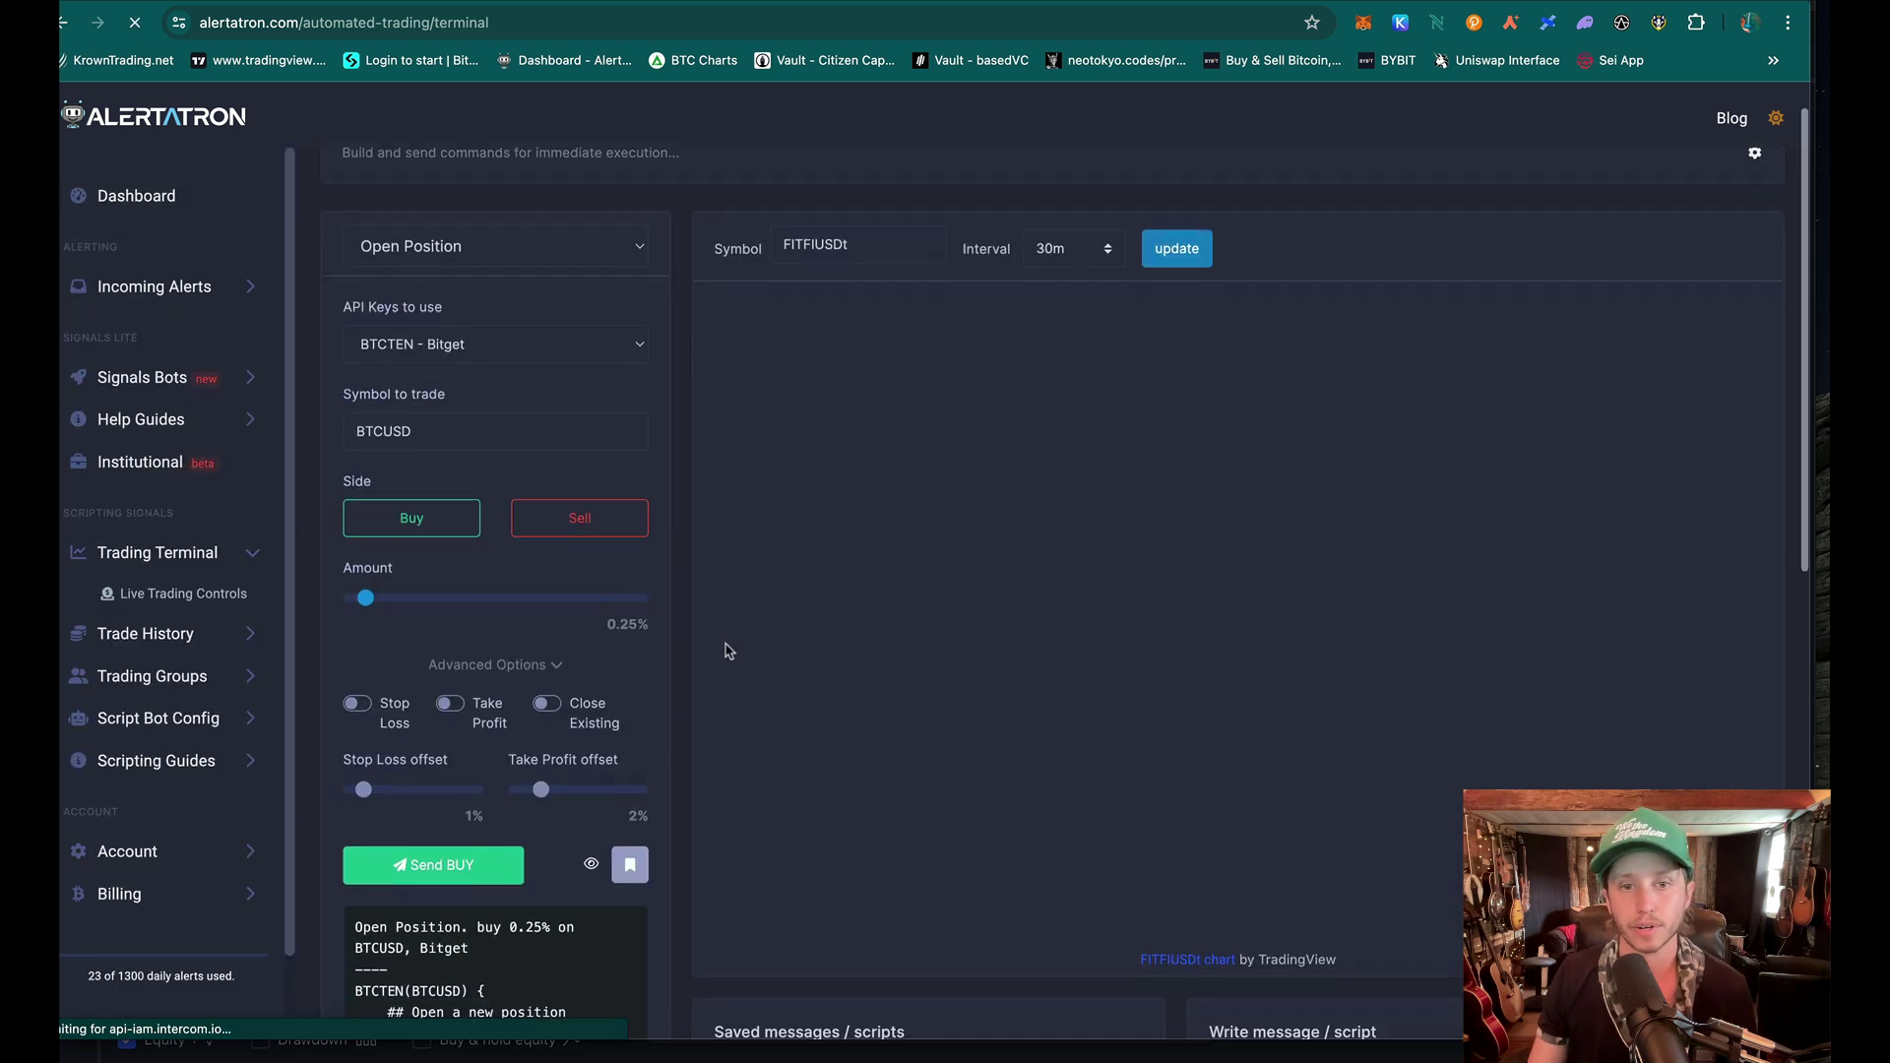
scroll(728, 651, down, 7)
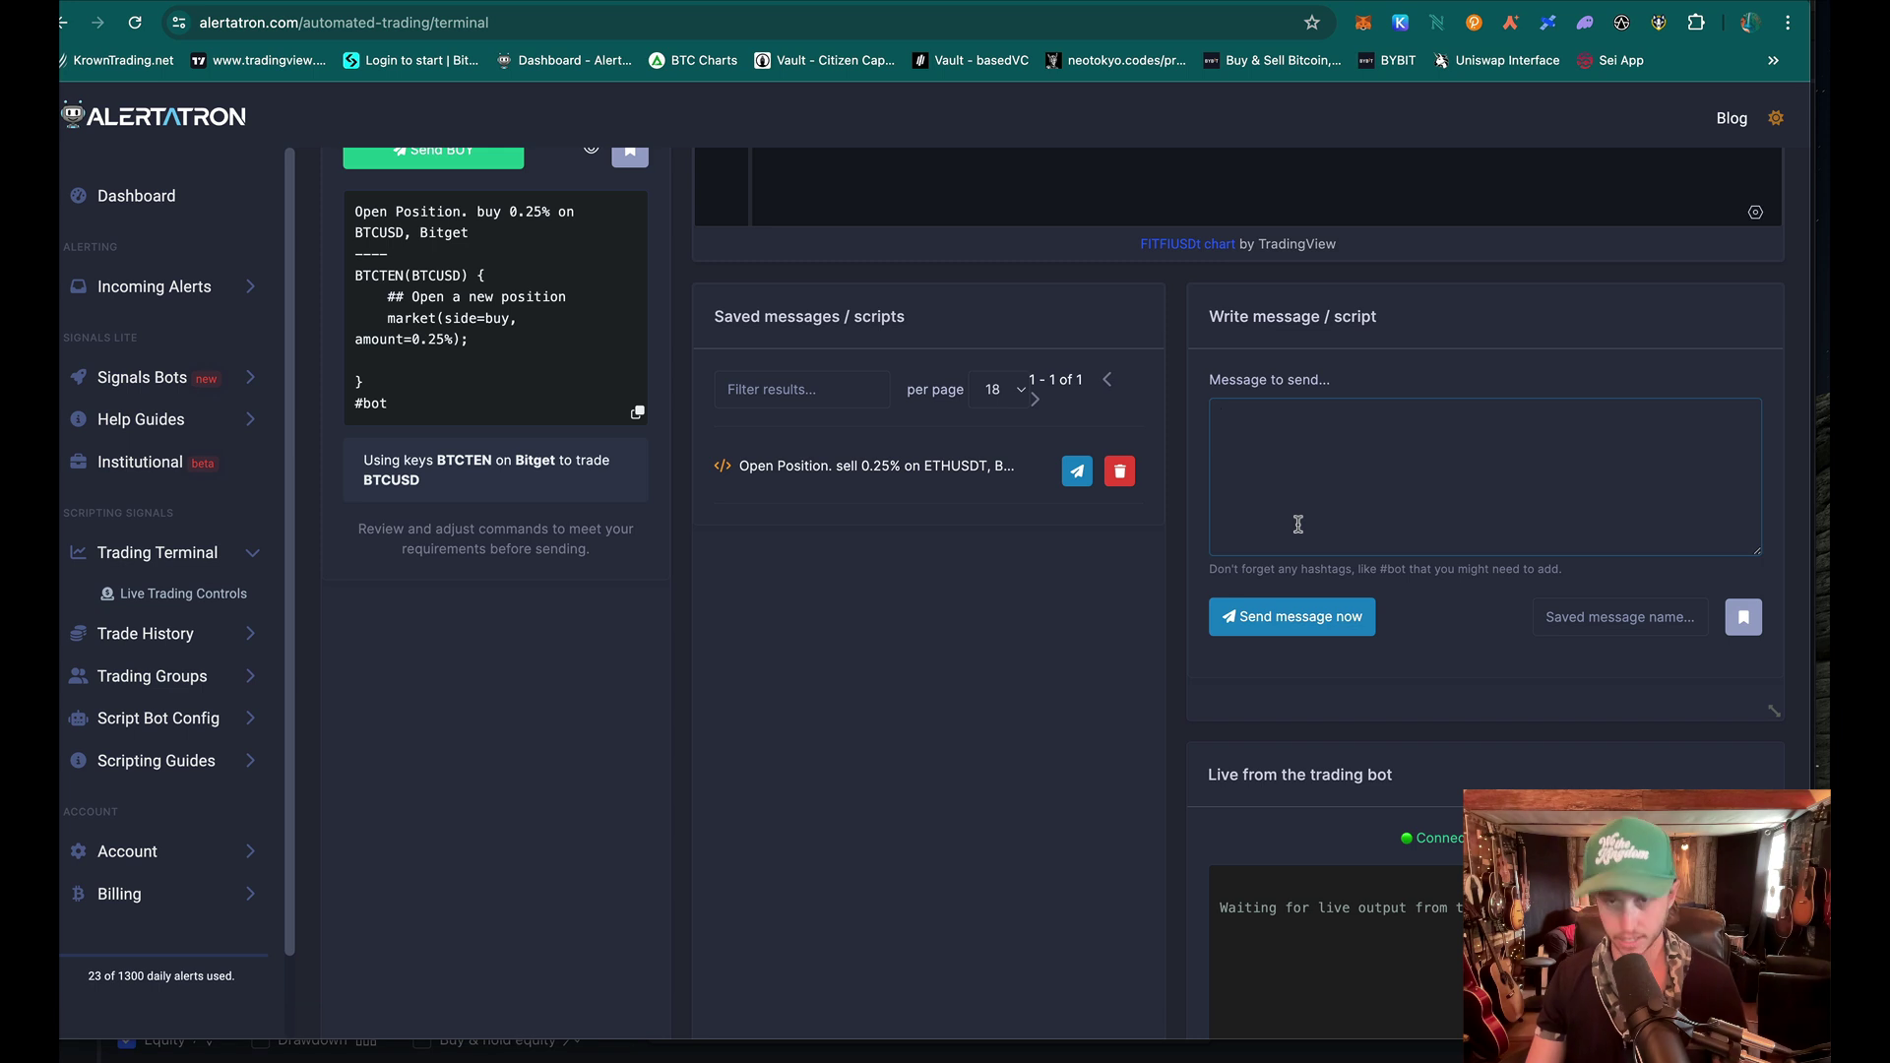
click(1299, 524)
text(BTCTEN(BTCUSD) {   cancel(which=all);   exchangeSettings(leverage=isolated);   exchangeSettings(leverage=2);   market(side={{strategy.order.action}}, amount=0.01);)
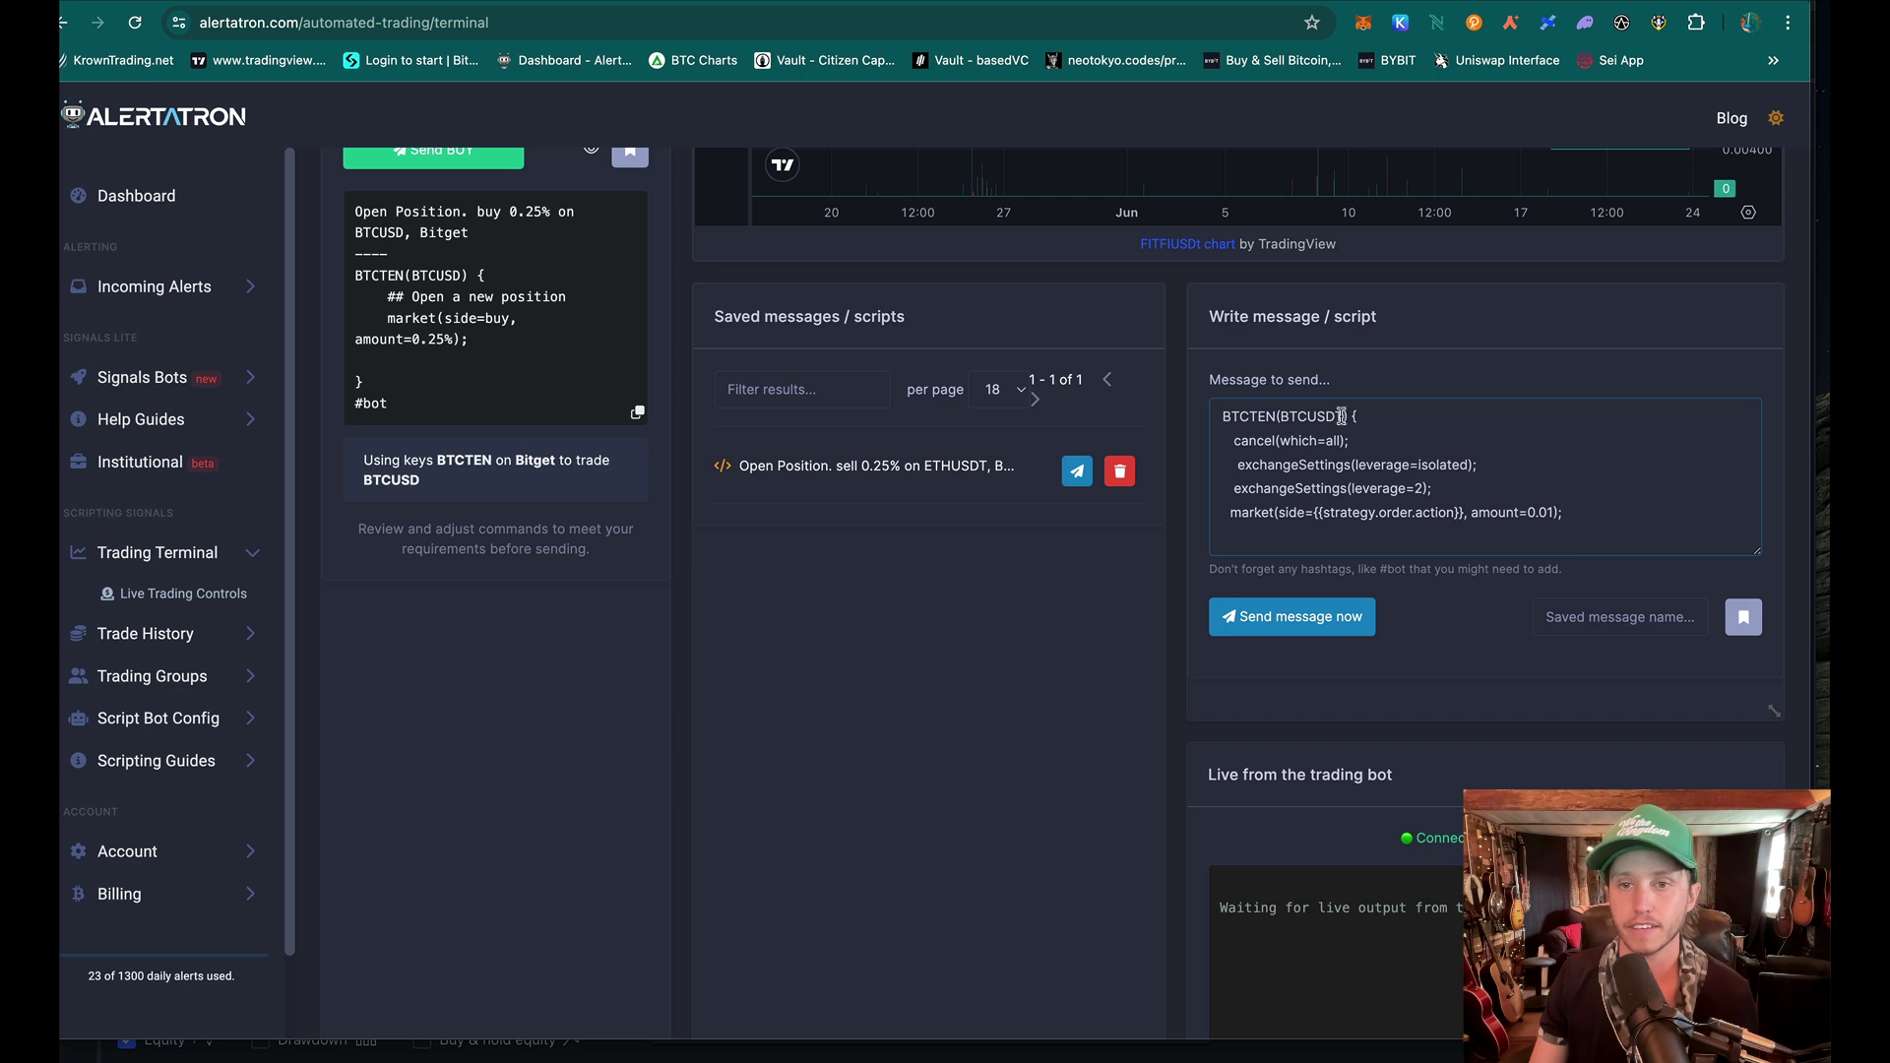
click(1324, 630)
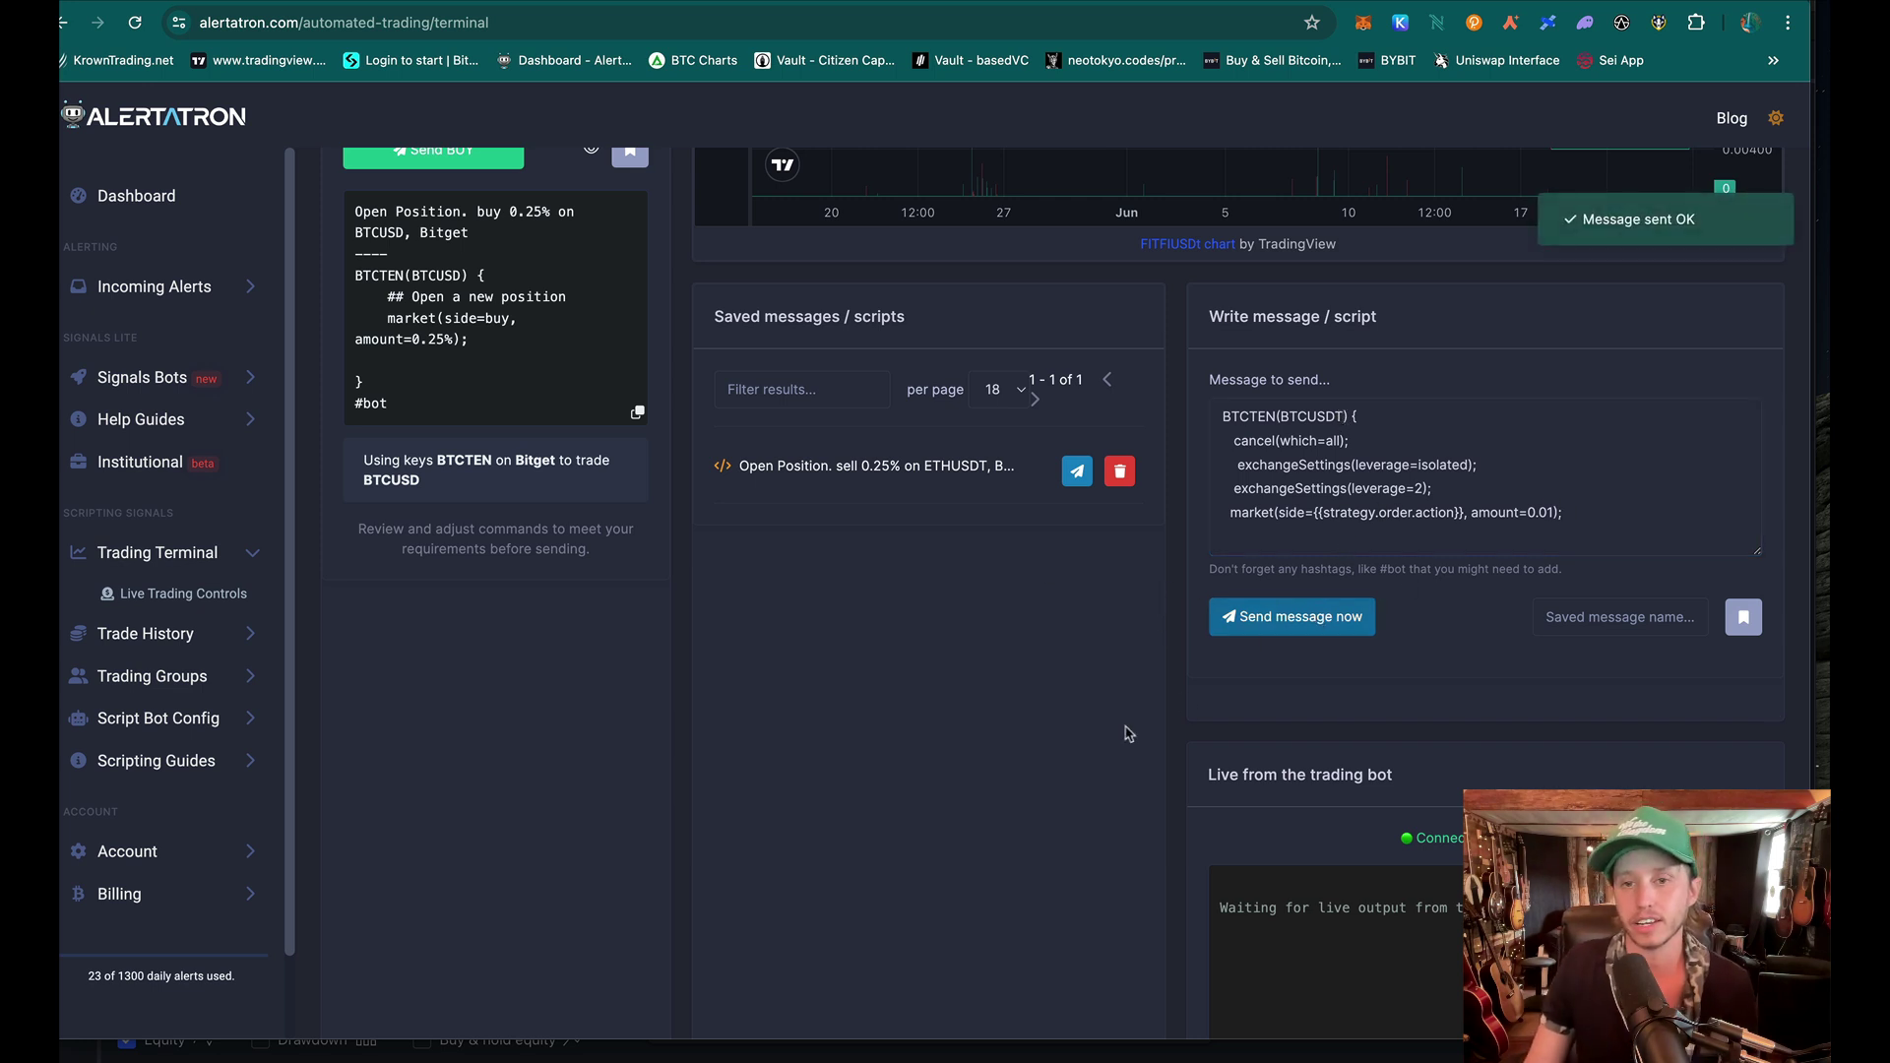
scroll(1113, 740, down, 3)
scroll(1310, 768, up, 2)
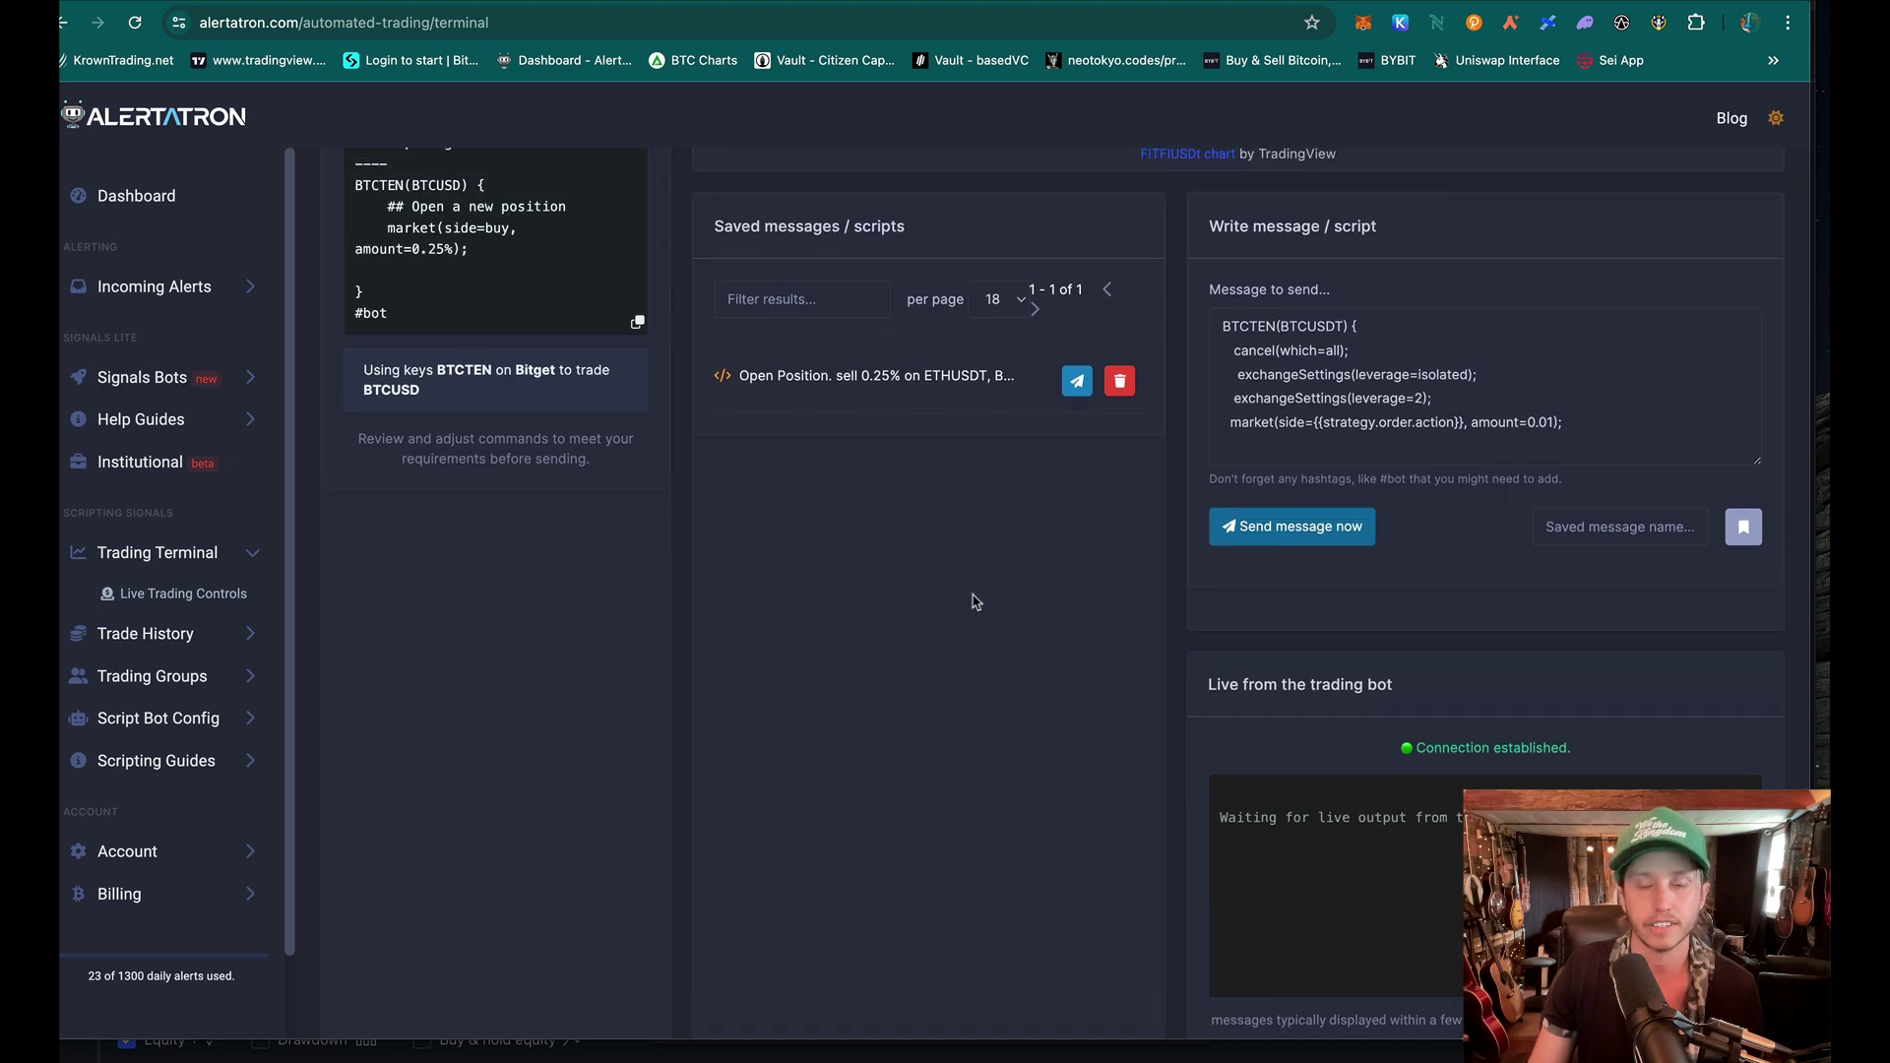
Append _UMCBL so the test message's first line reads BTCTEN(BTCUSDT_UMCBL)
scroll(1357, 845, up, 1)
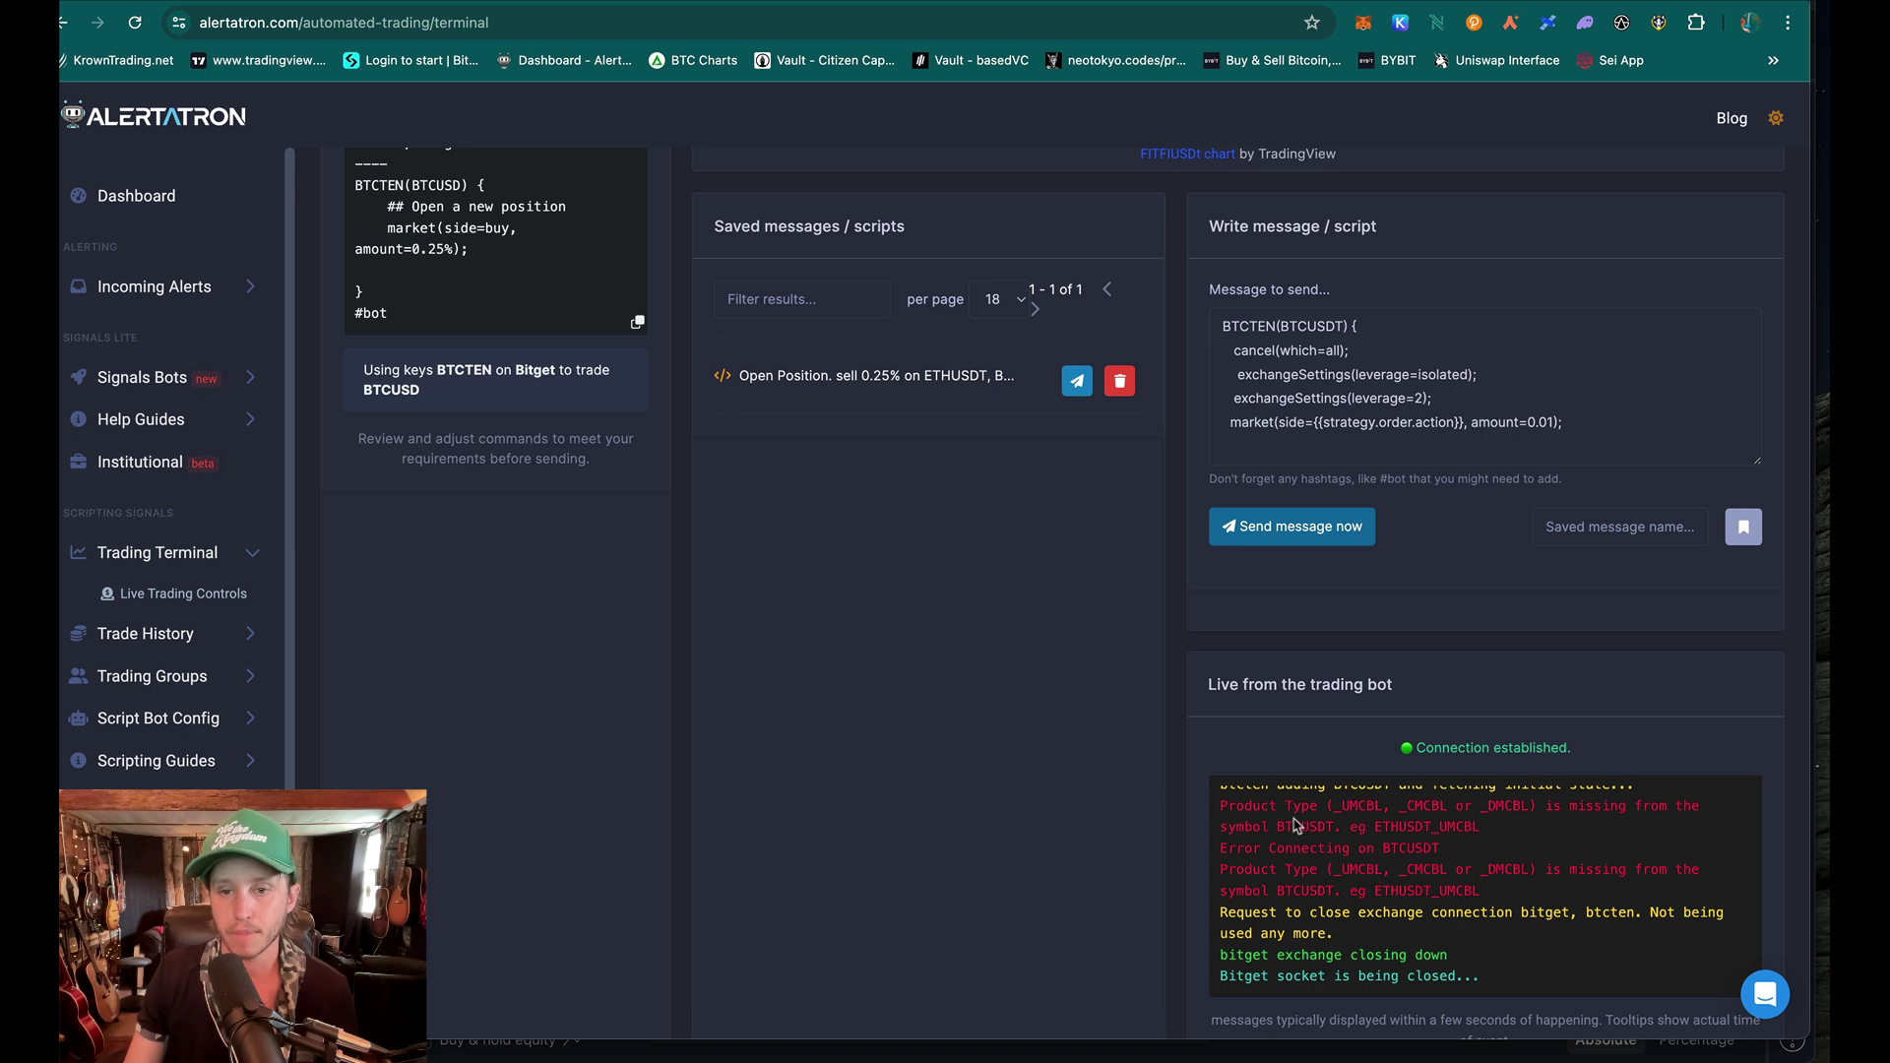
scroll(1290, 822, up, 3)
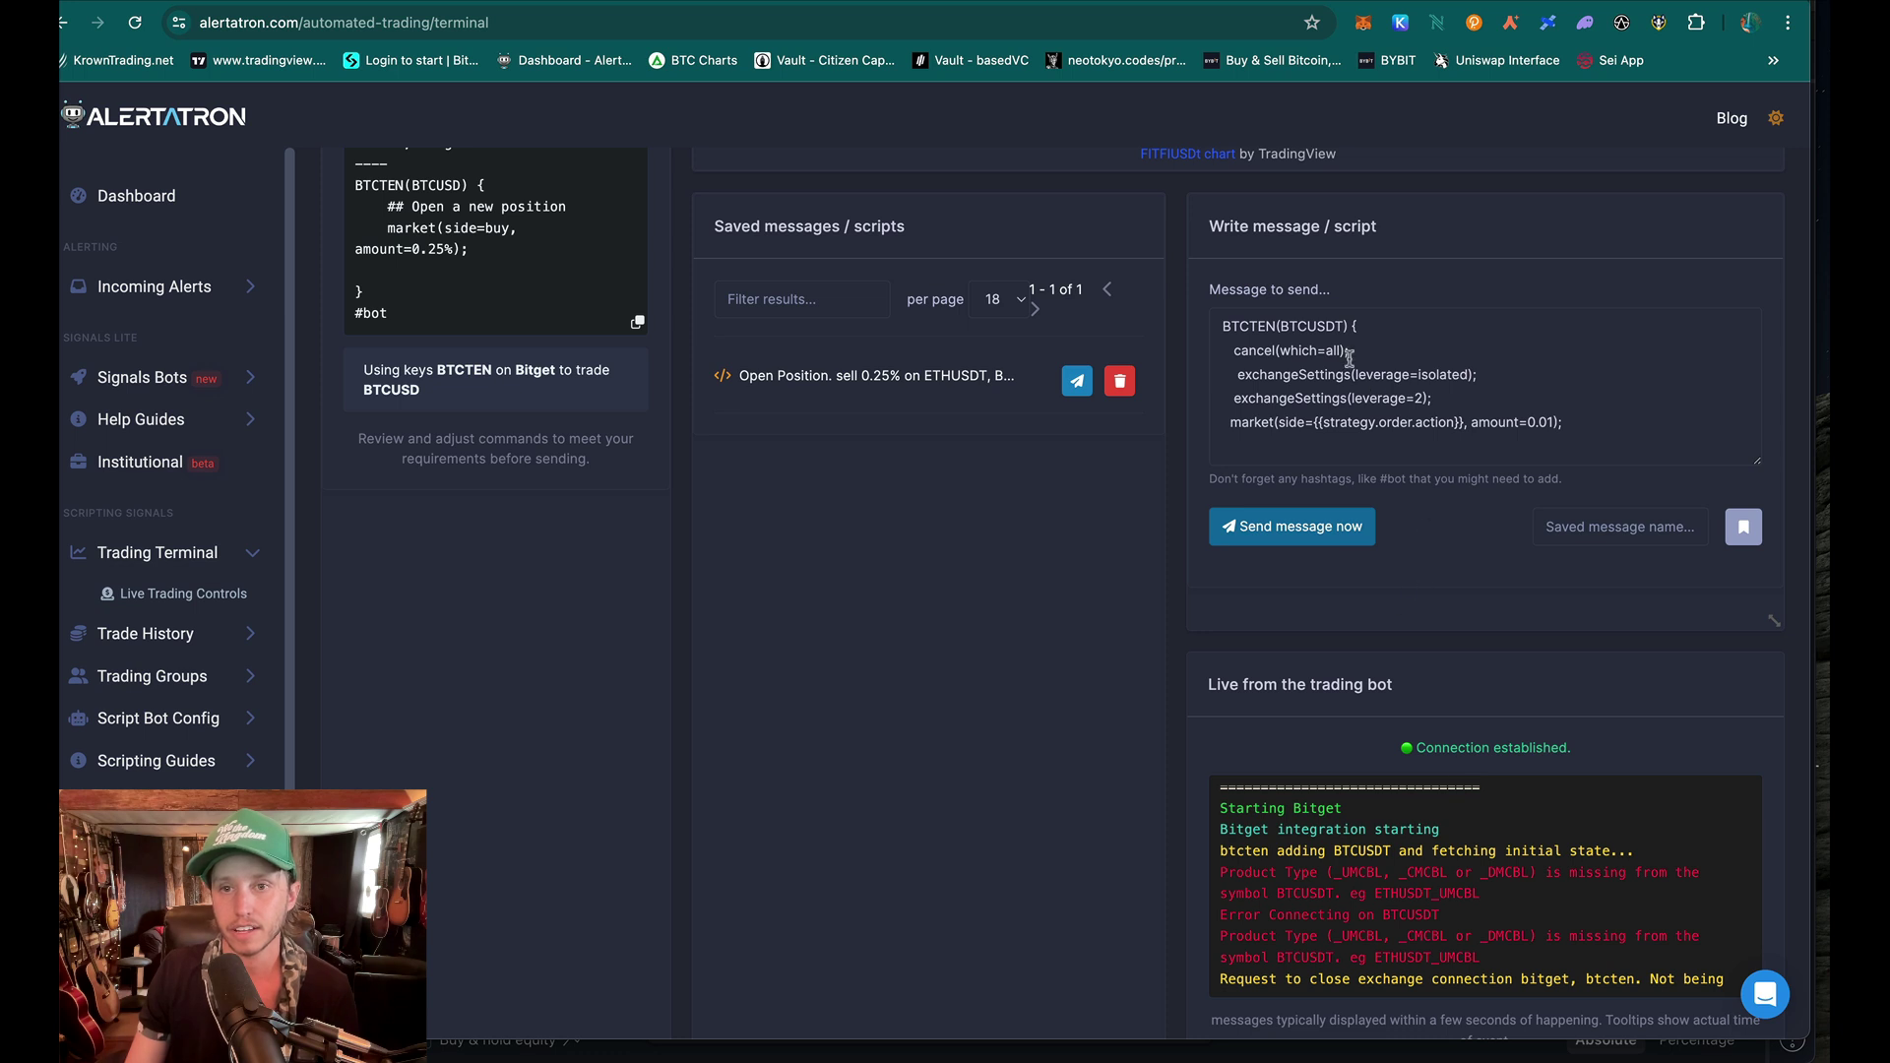
click(1342, 326)
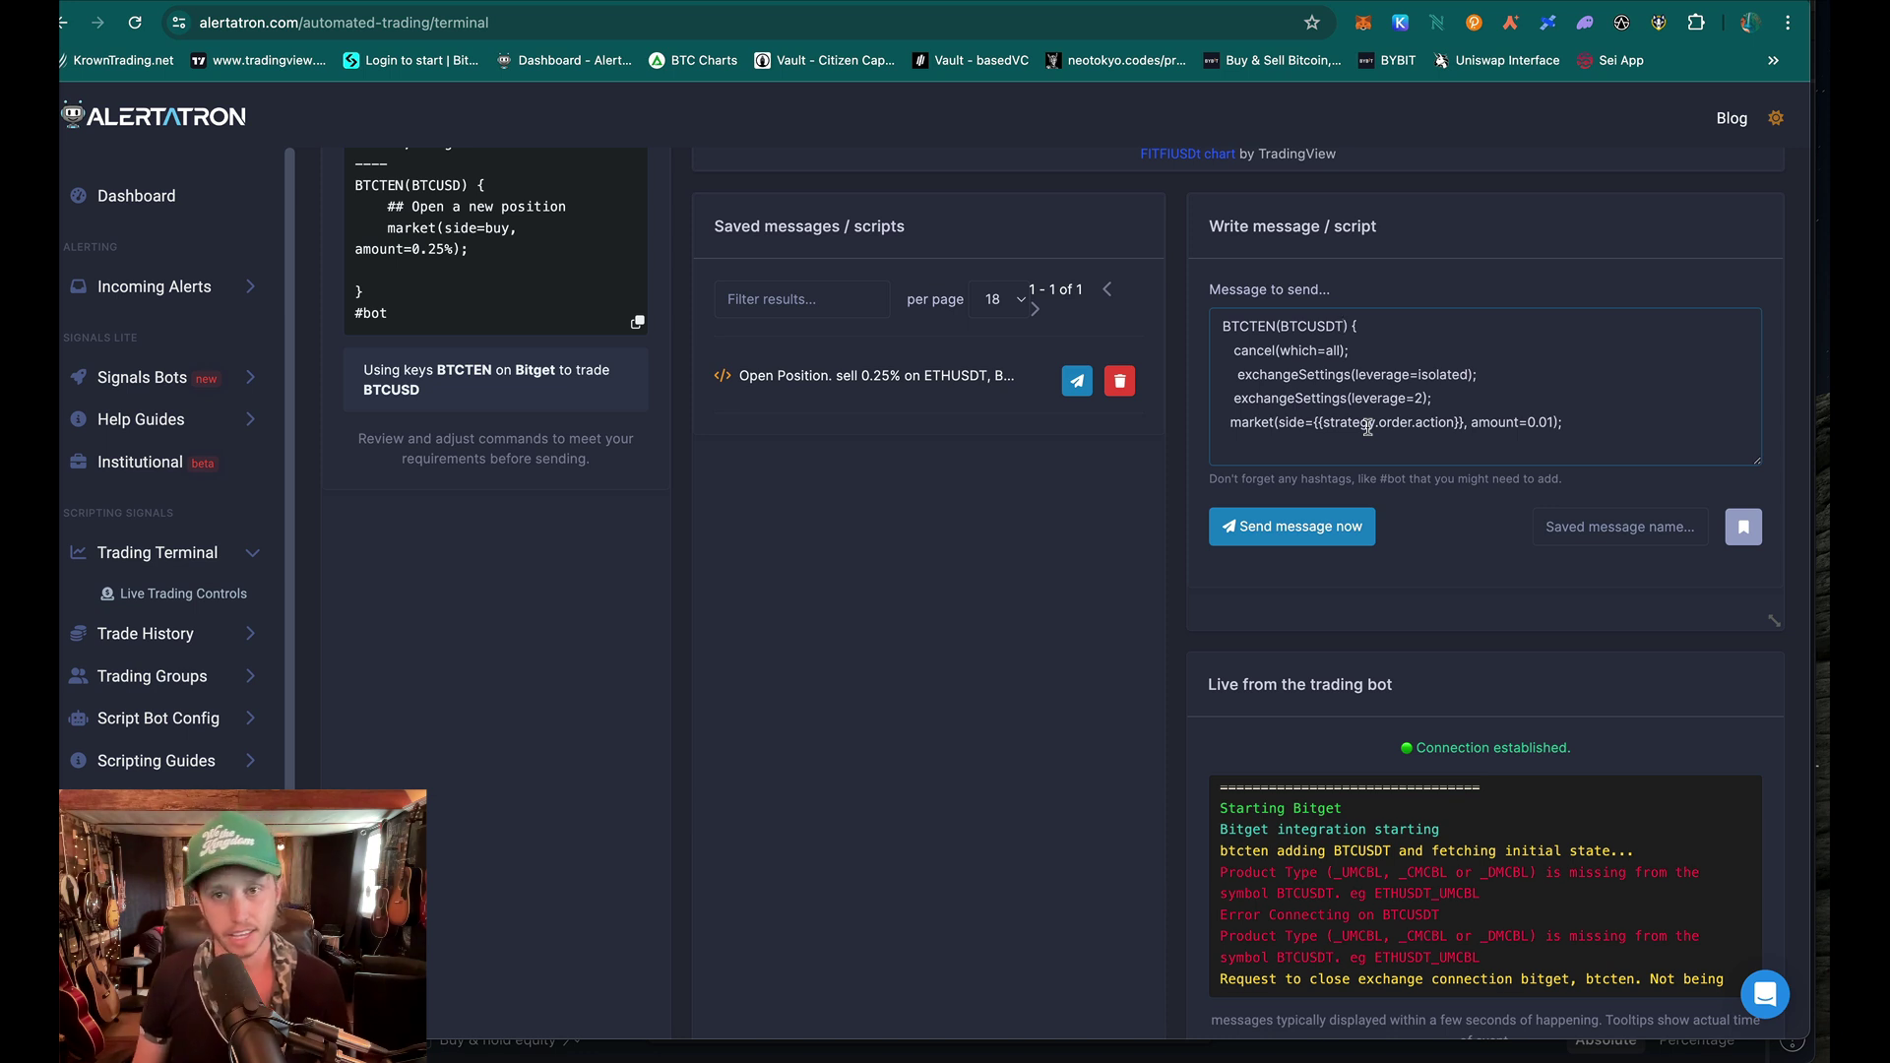
text(_)
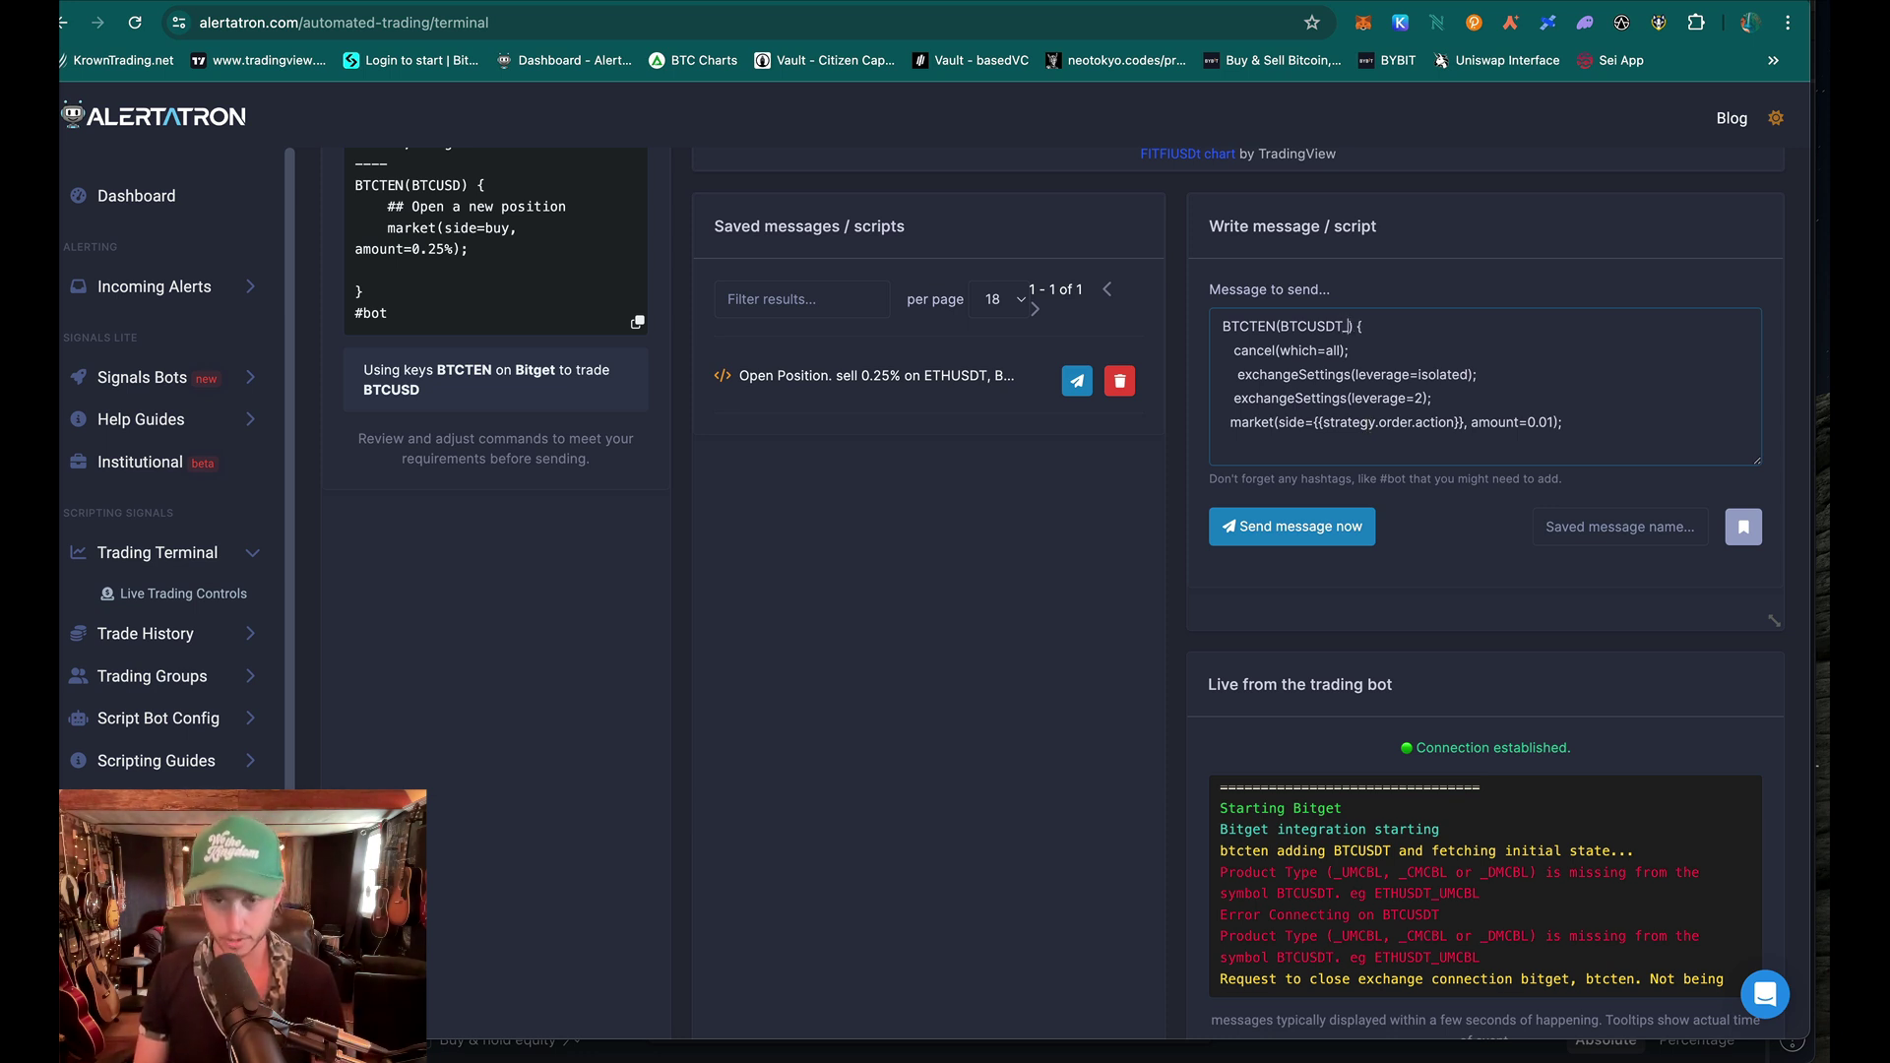
text(U)
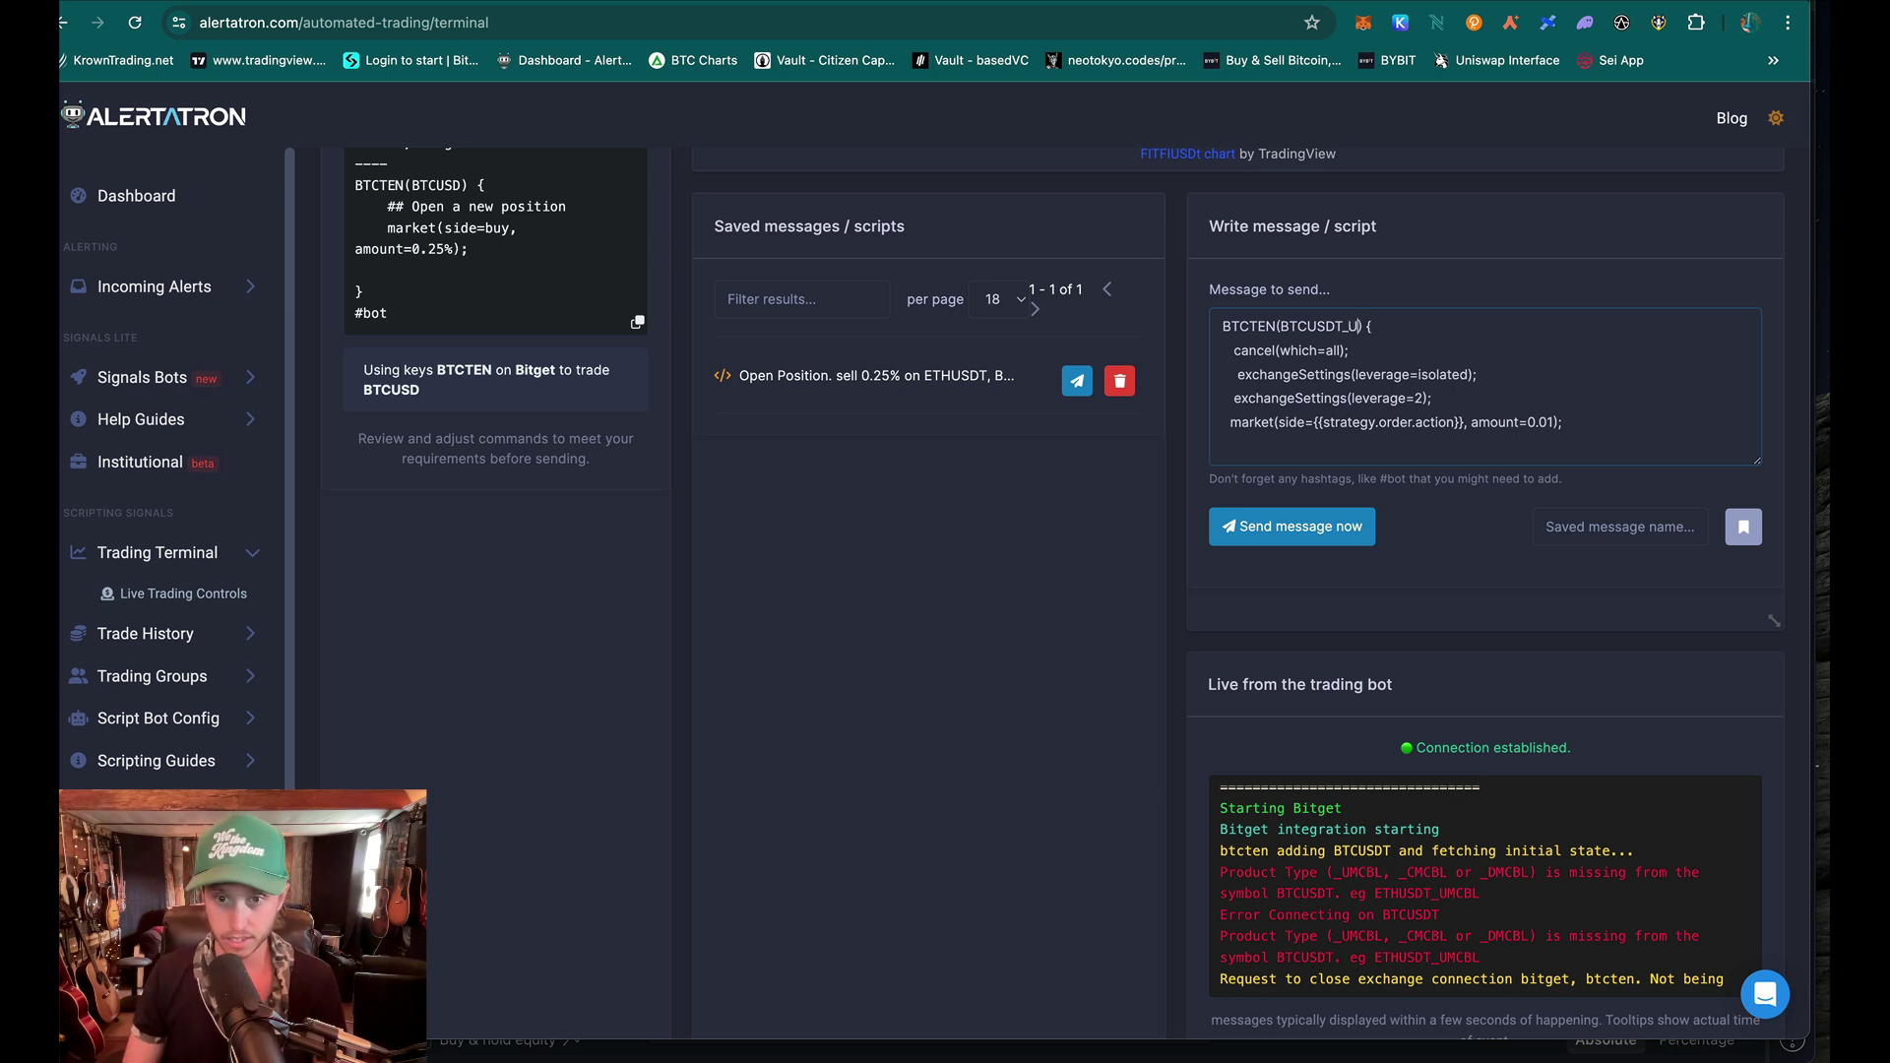
text(MCBL)
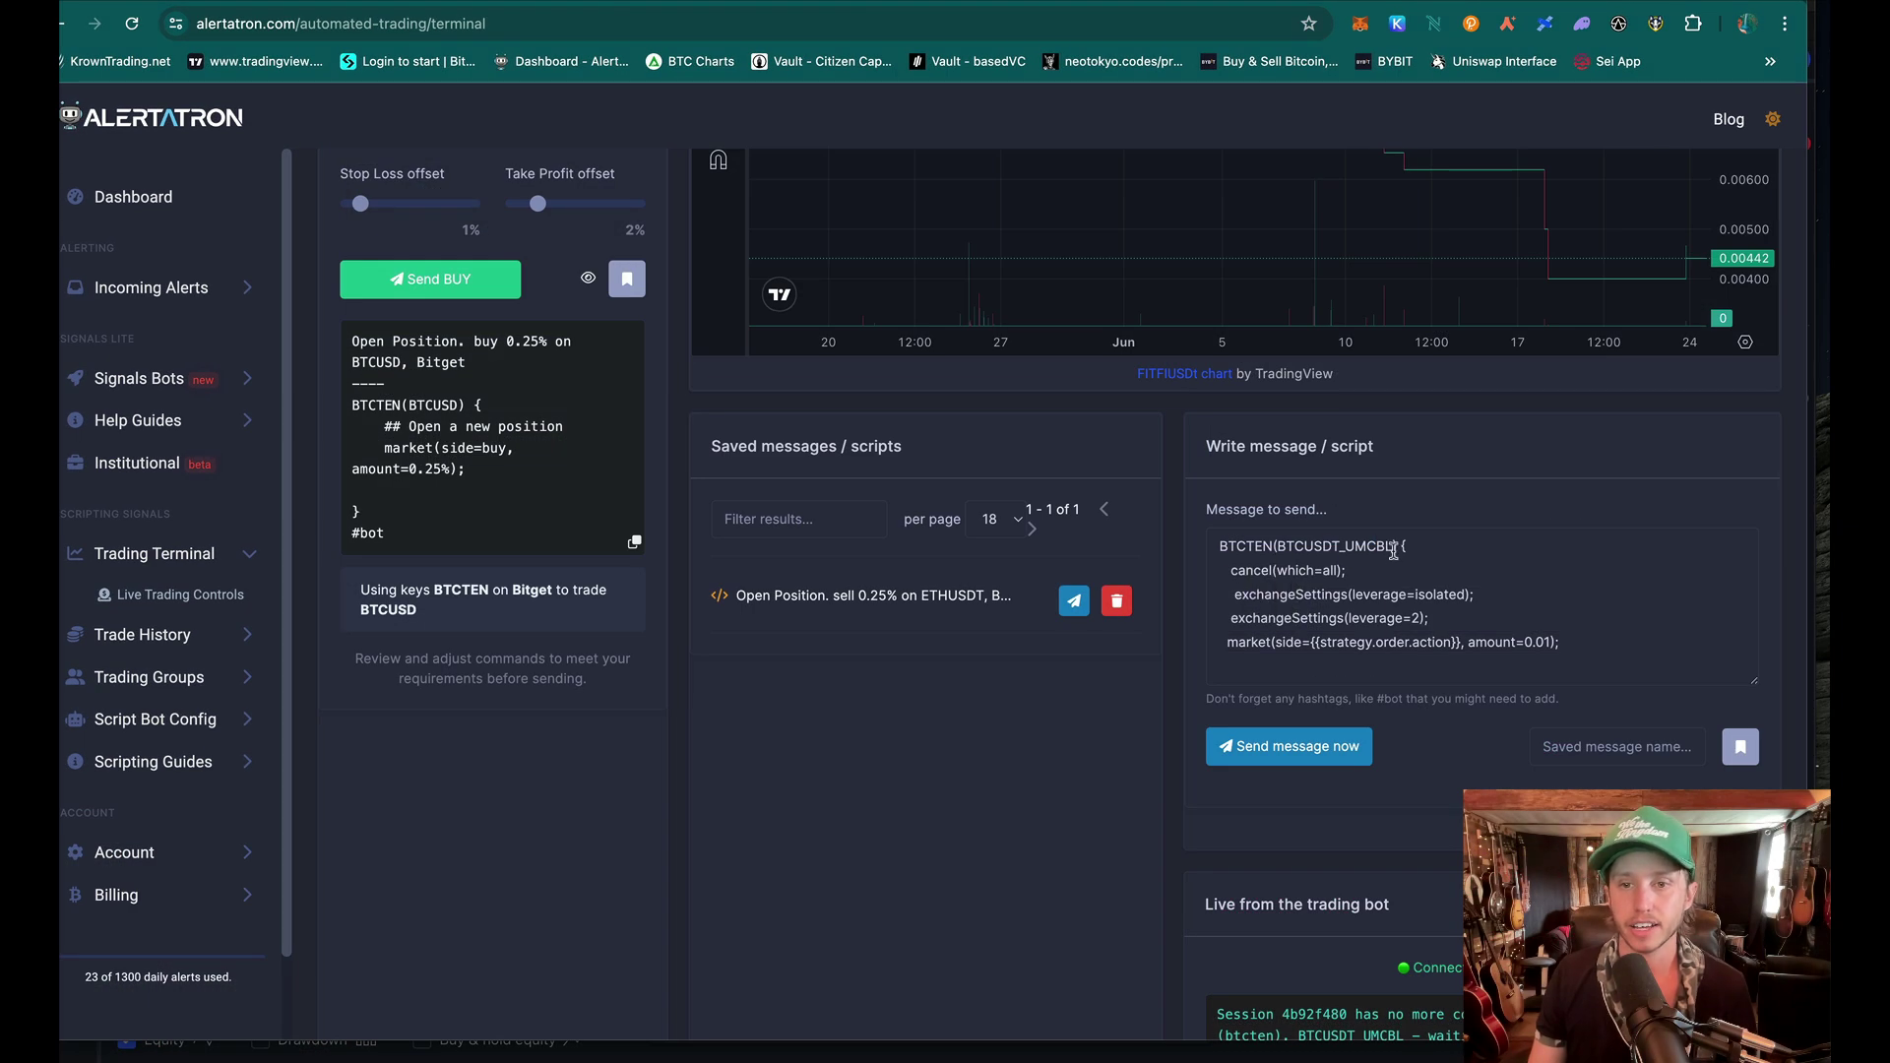
Copy BTCUSDT_UMCBL and paste it over BTCUSDT in the API Entry and API Exit boxes
drag(1394, 548, 1285, 551)
key(ctrl+c)
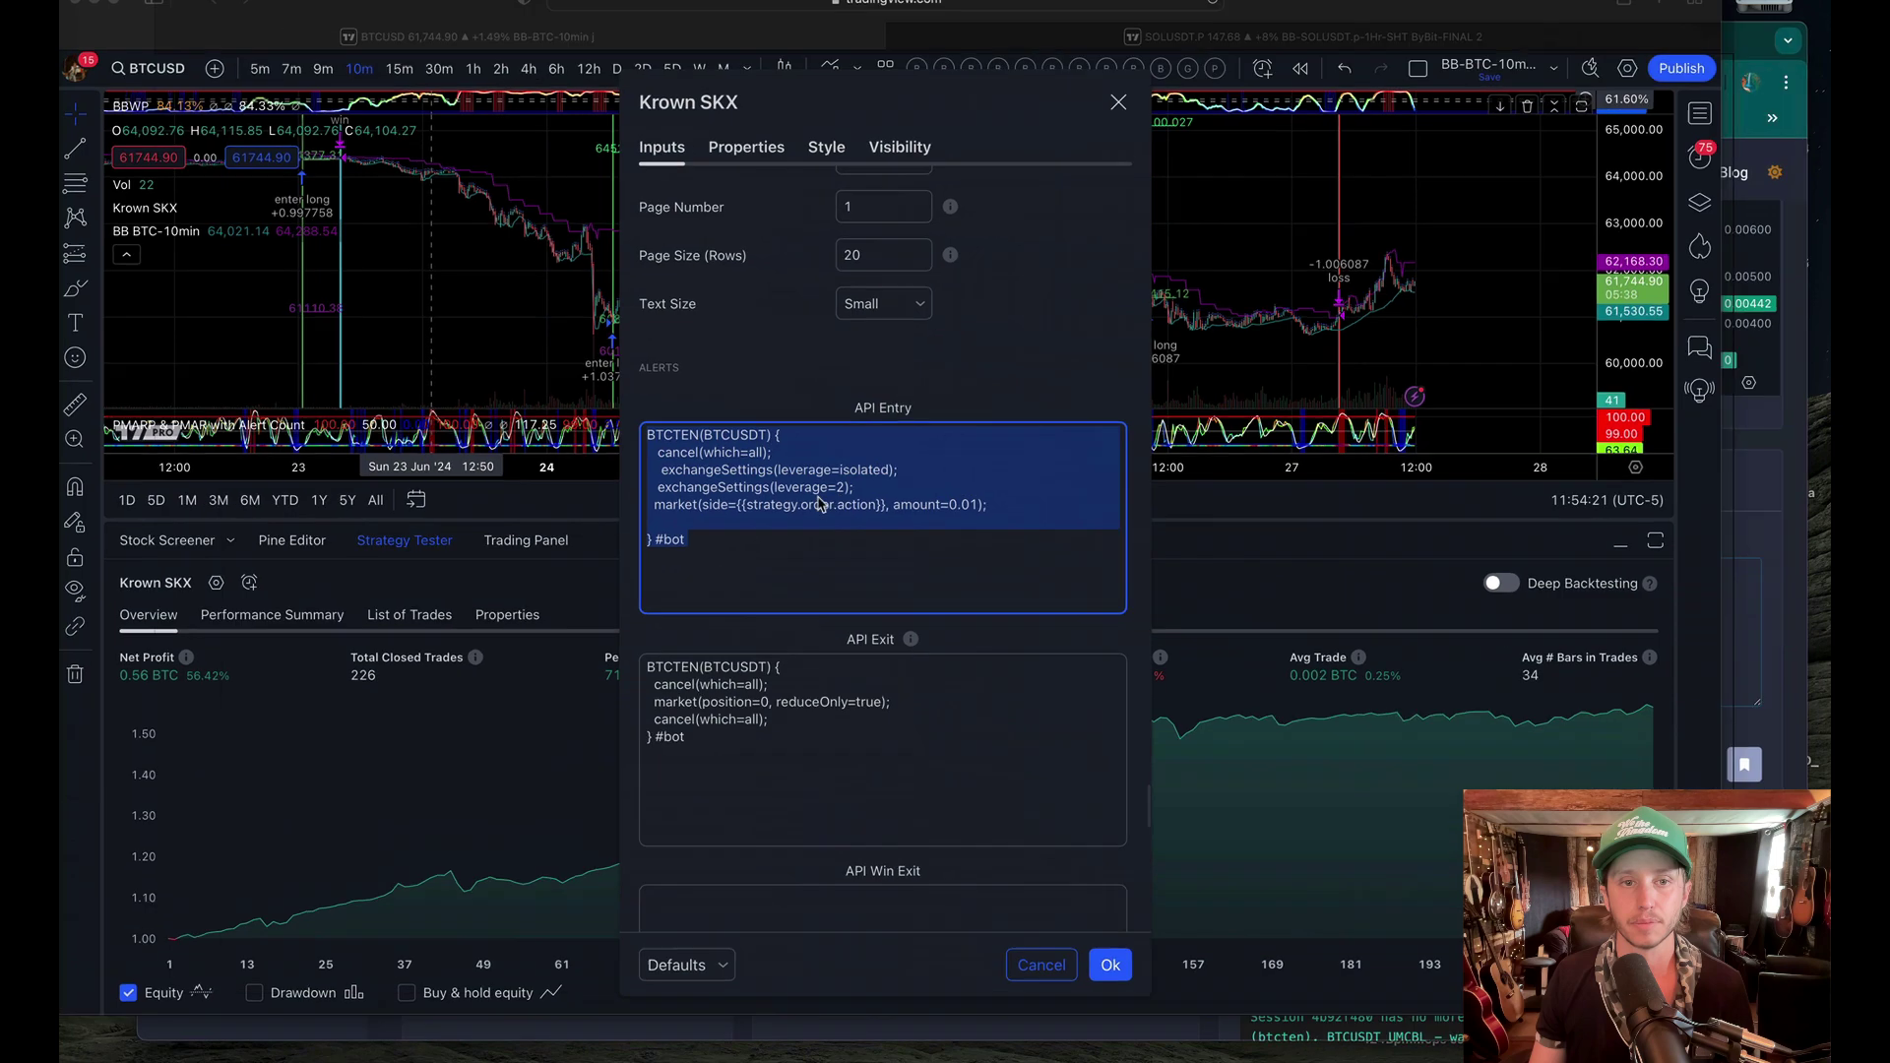
key(ctrl+a)
click(796, 452)
drag(803, 450, 734, 450)
key(ctrl+v)
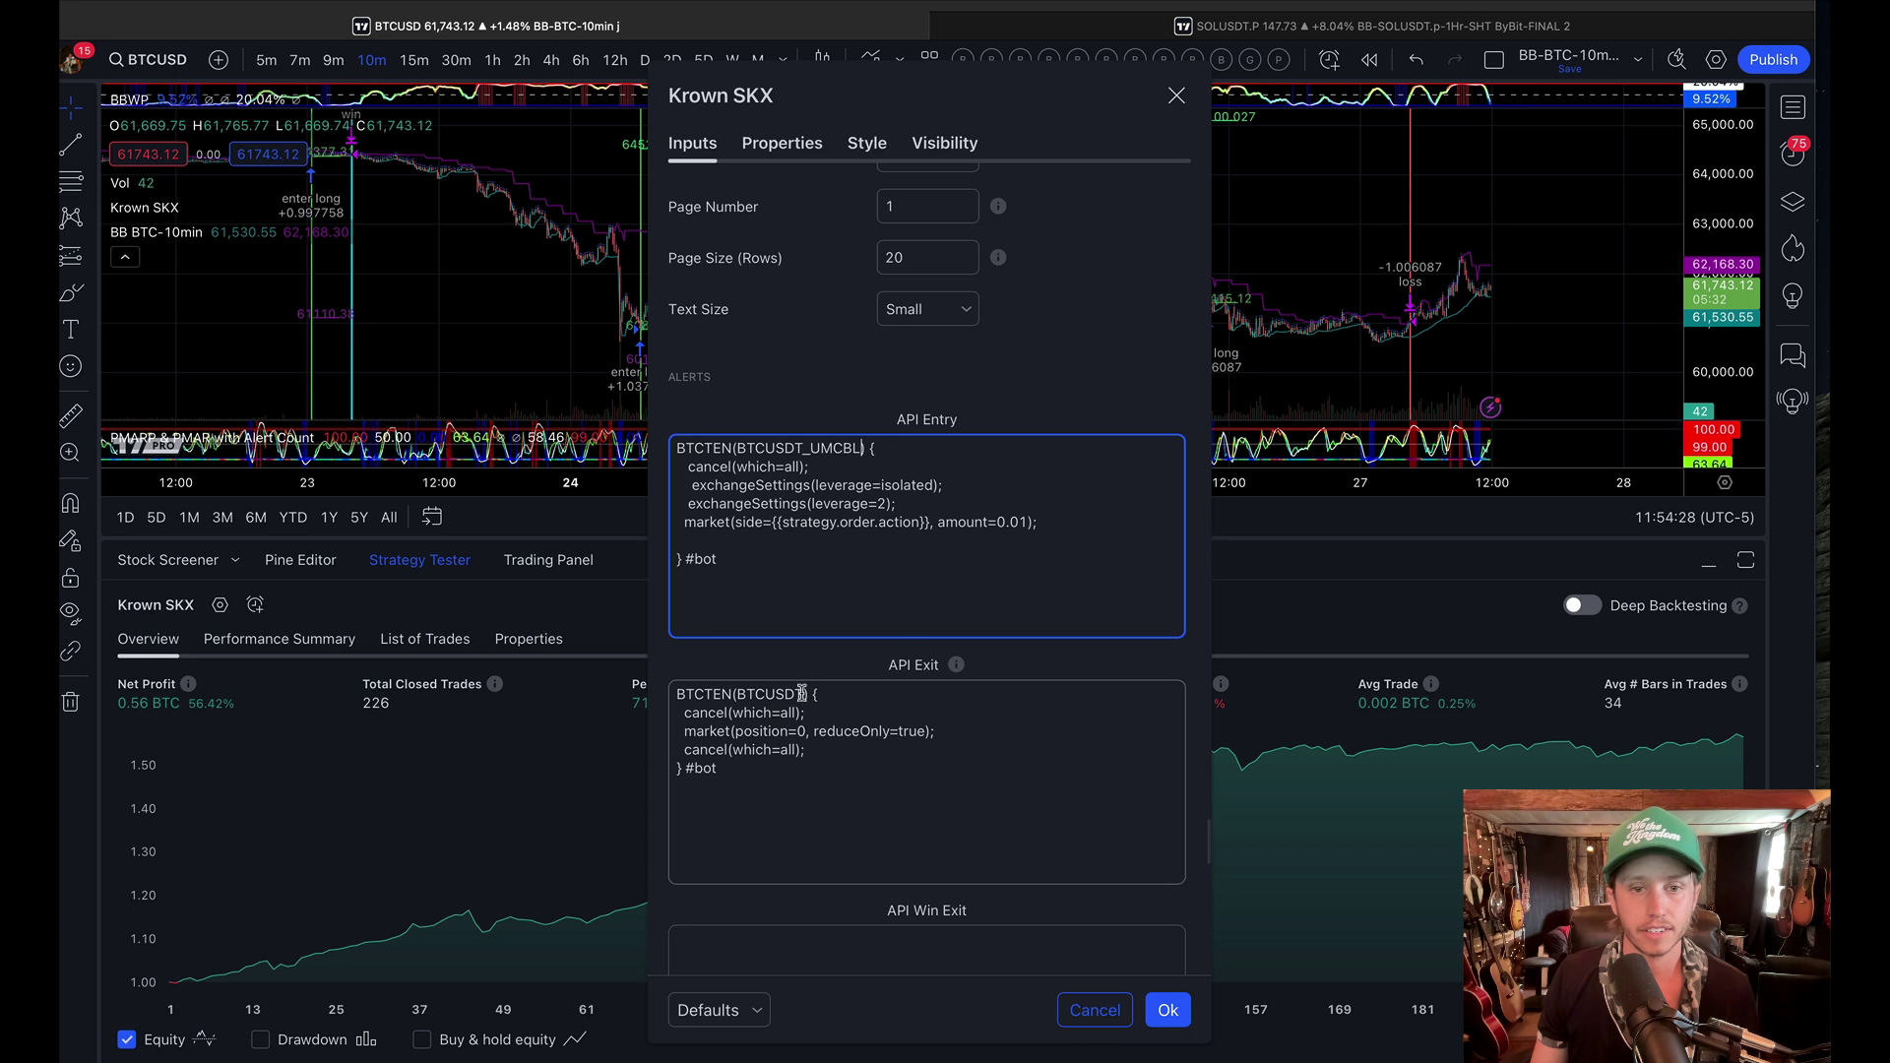
drag(803, 694, 738, 695)
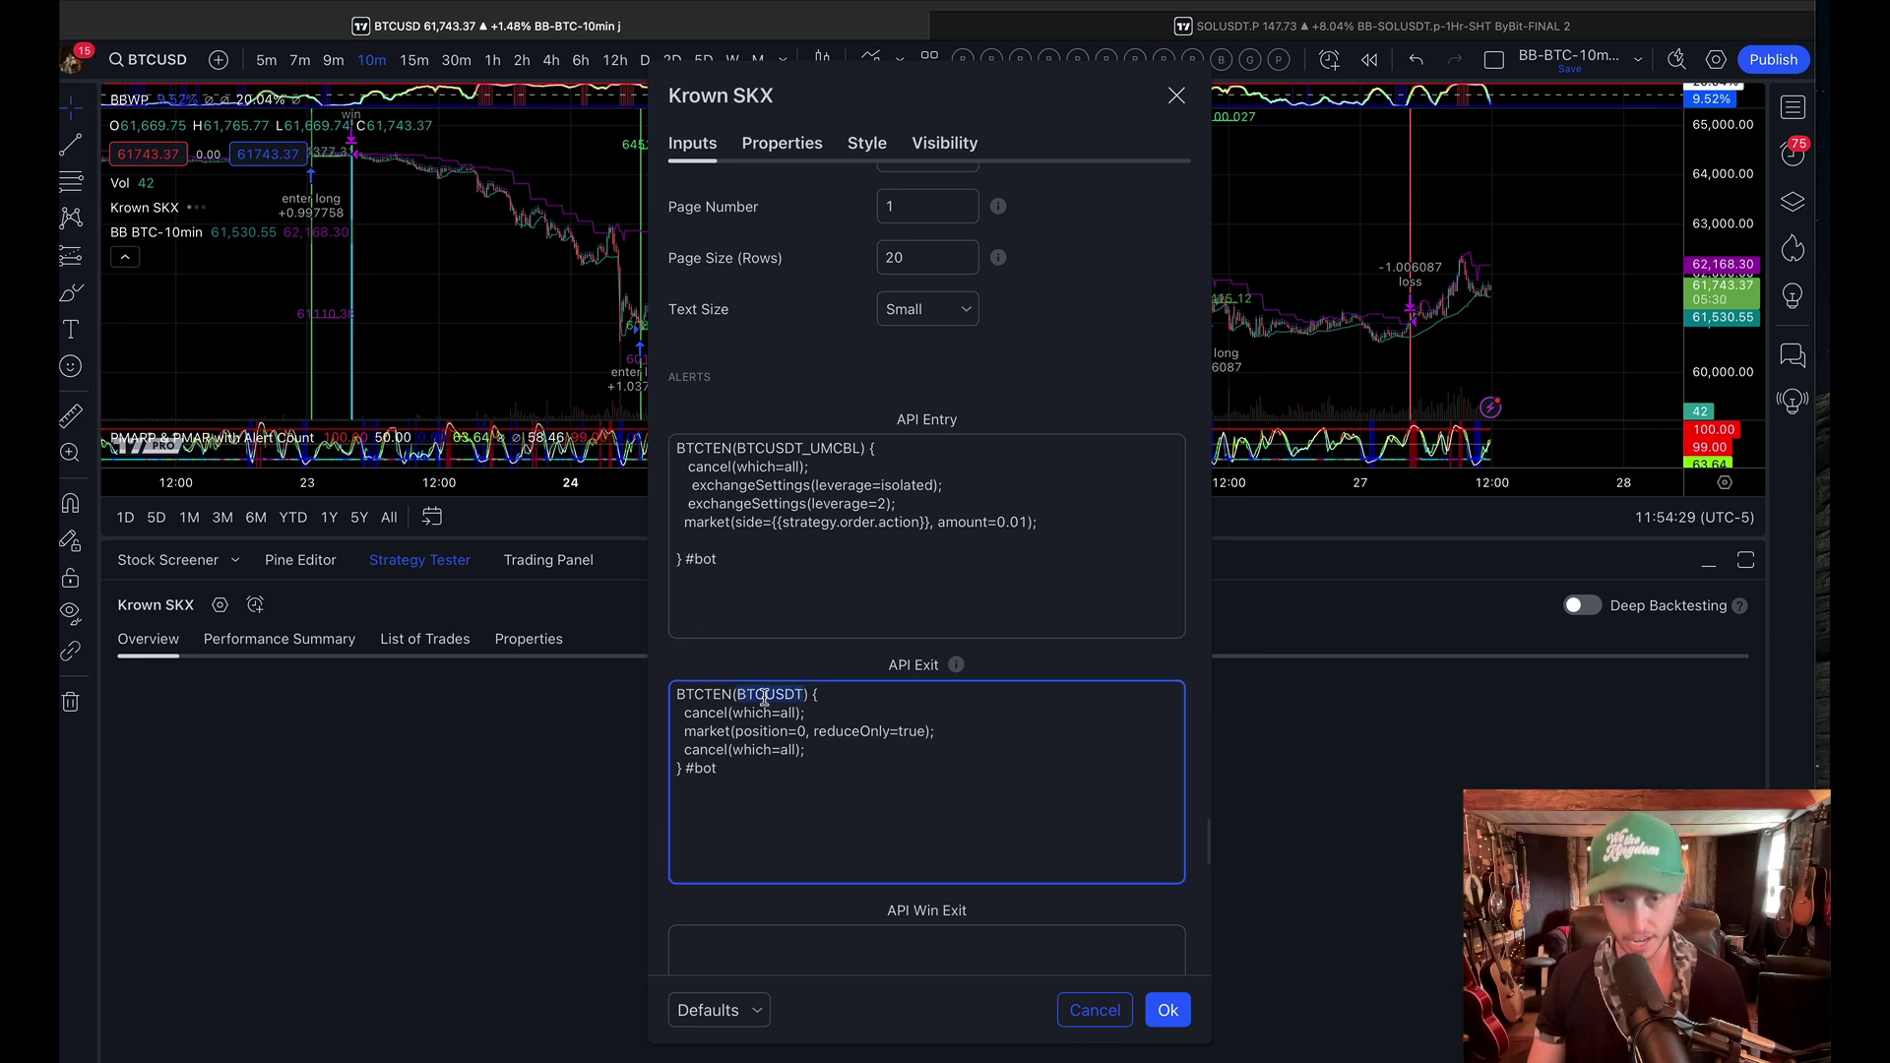
key(ctrl+v)
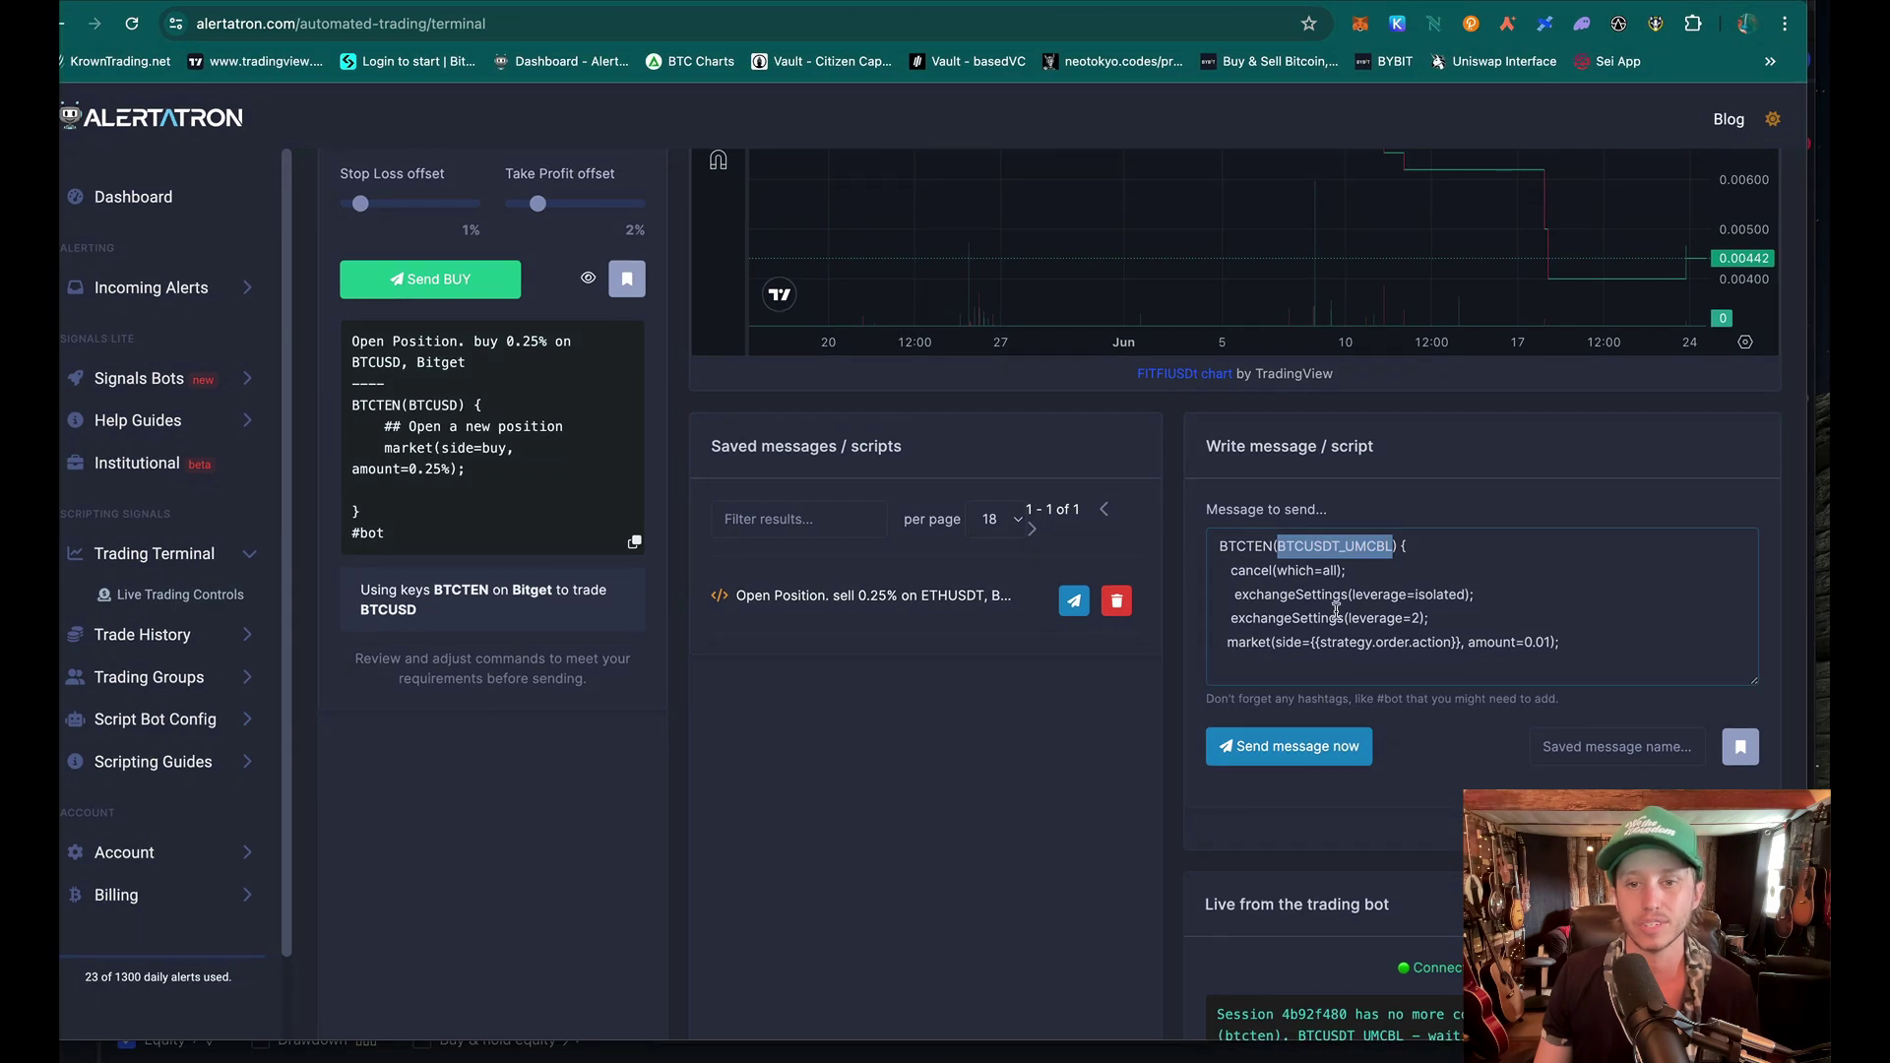
Replace {{strategy.order.action}} in the market() line with buy, then go back to TradingView
click(1339, 619)
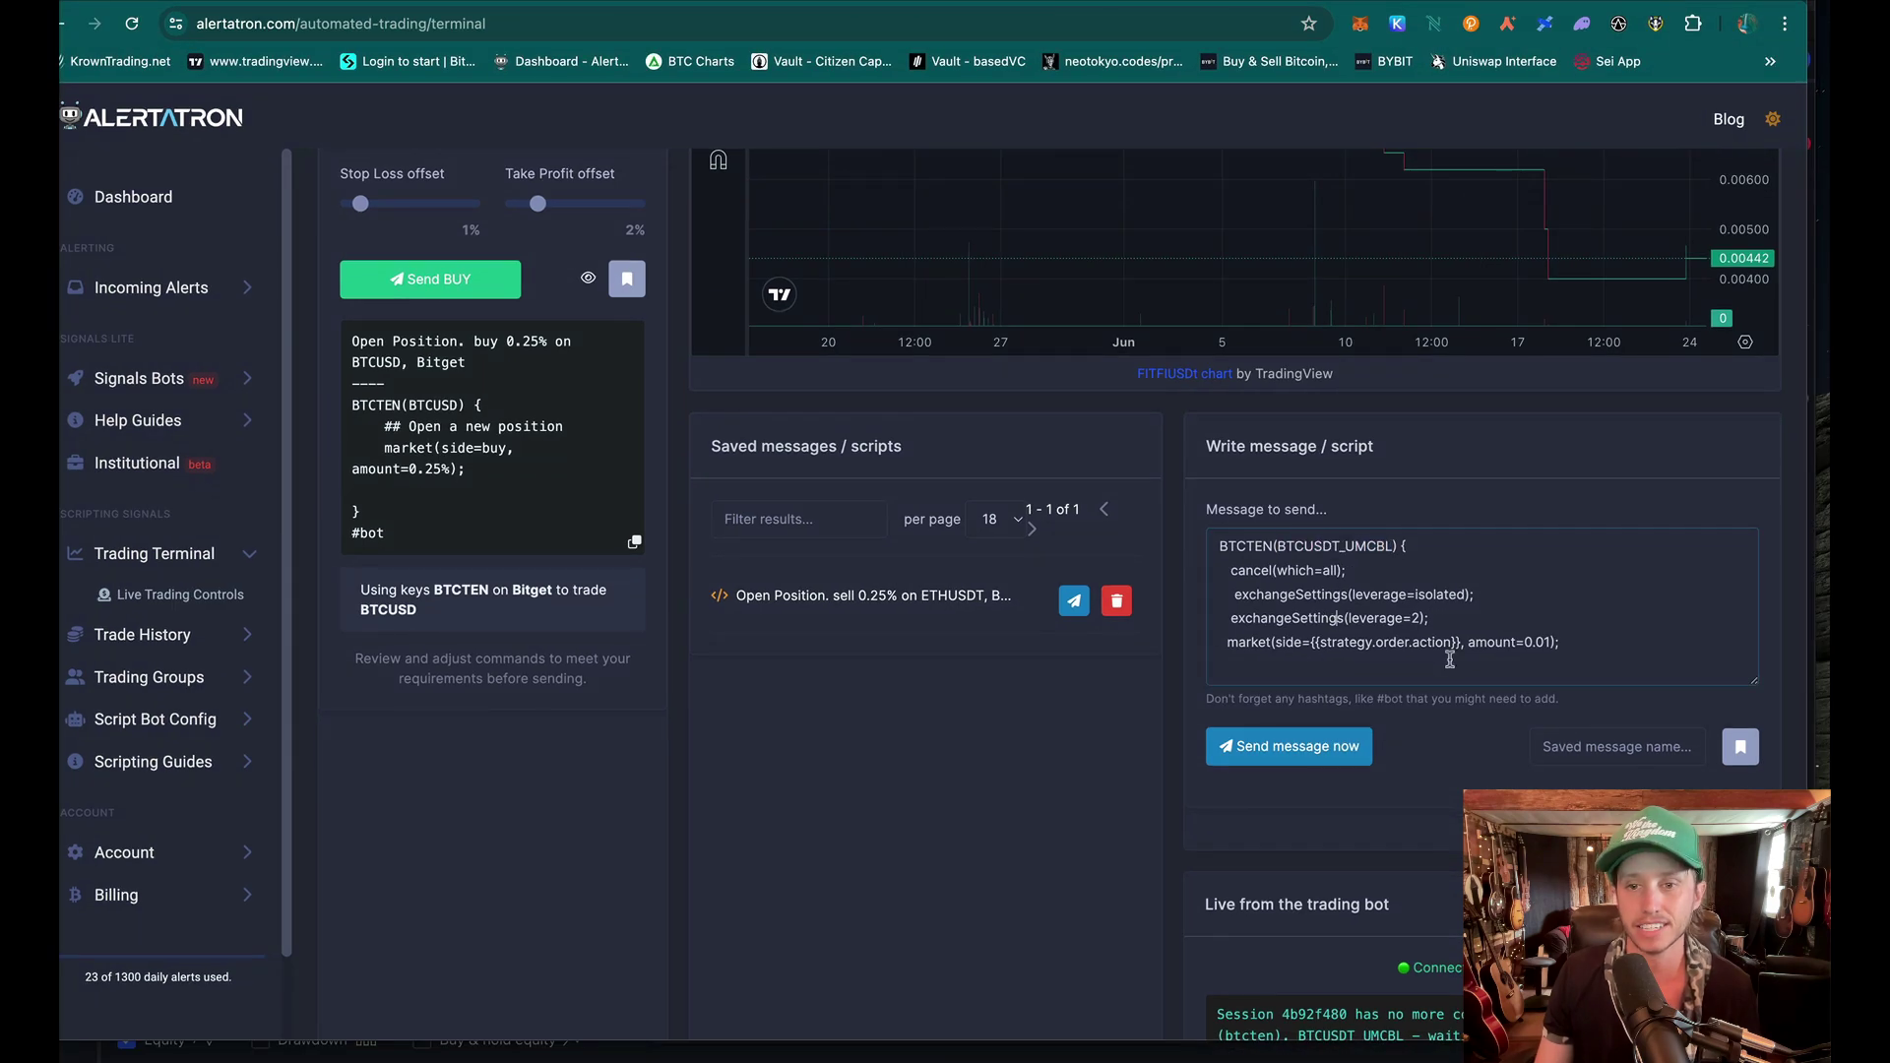
drag(1460, 645, 1316, 641)
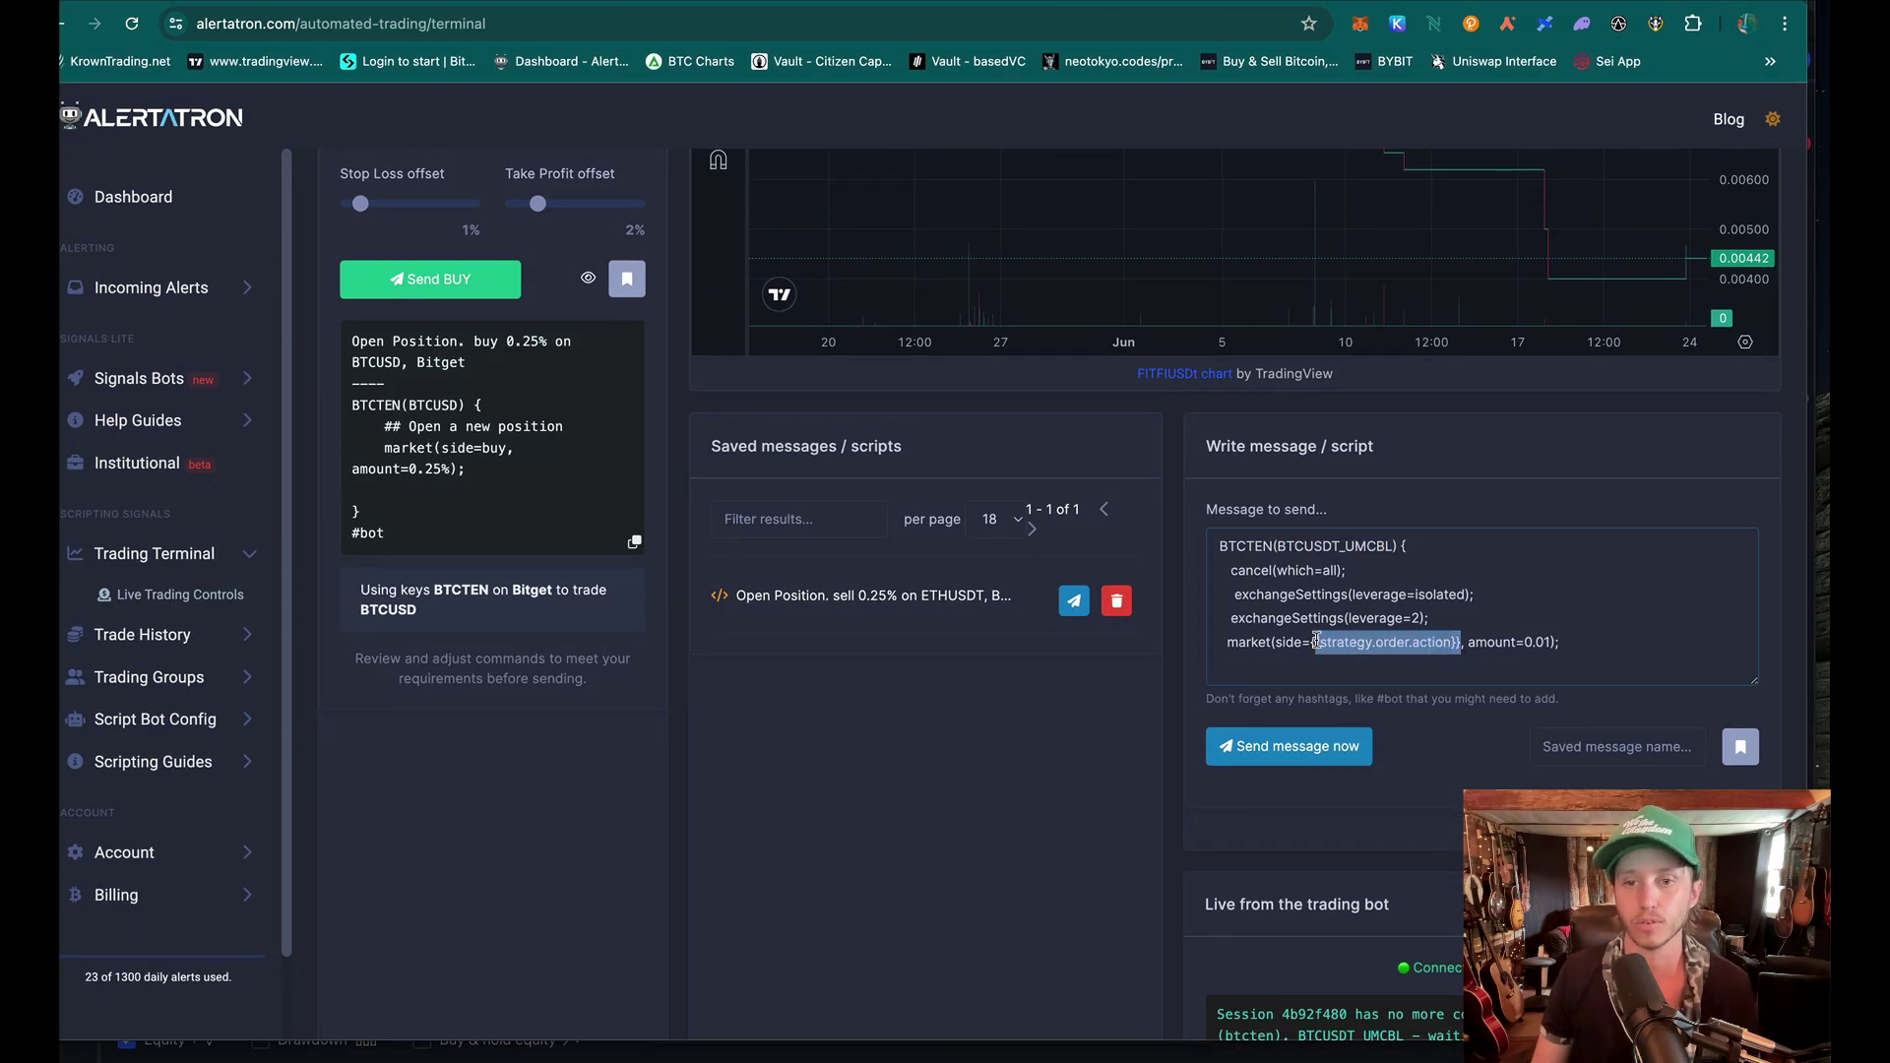
key(BackSpace)
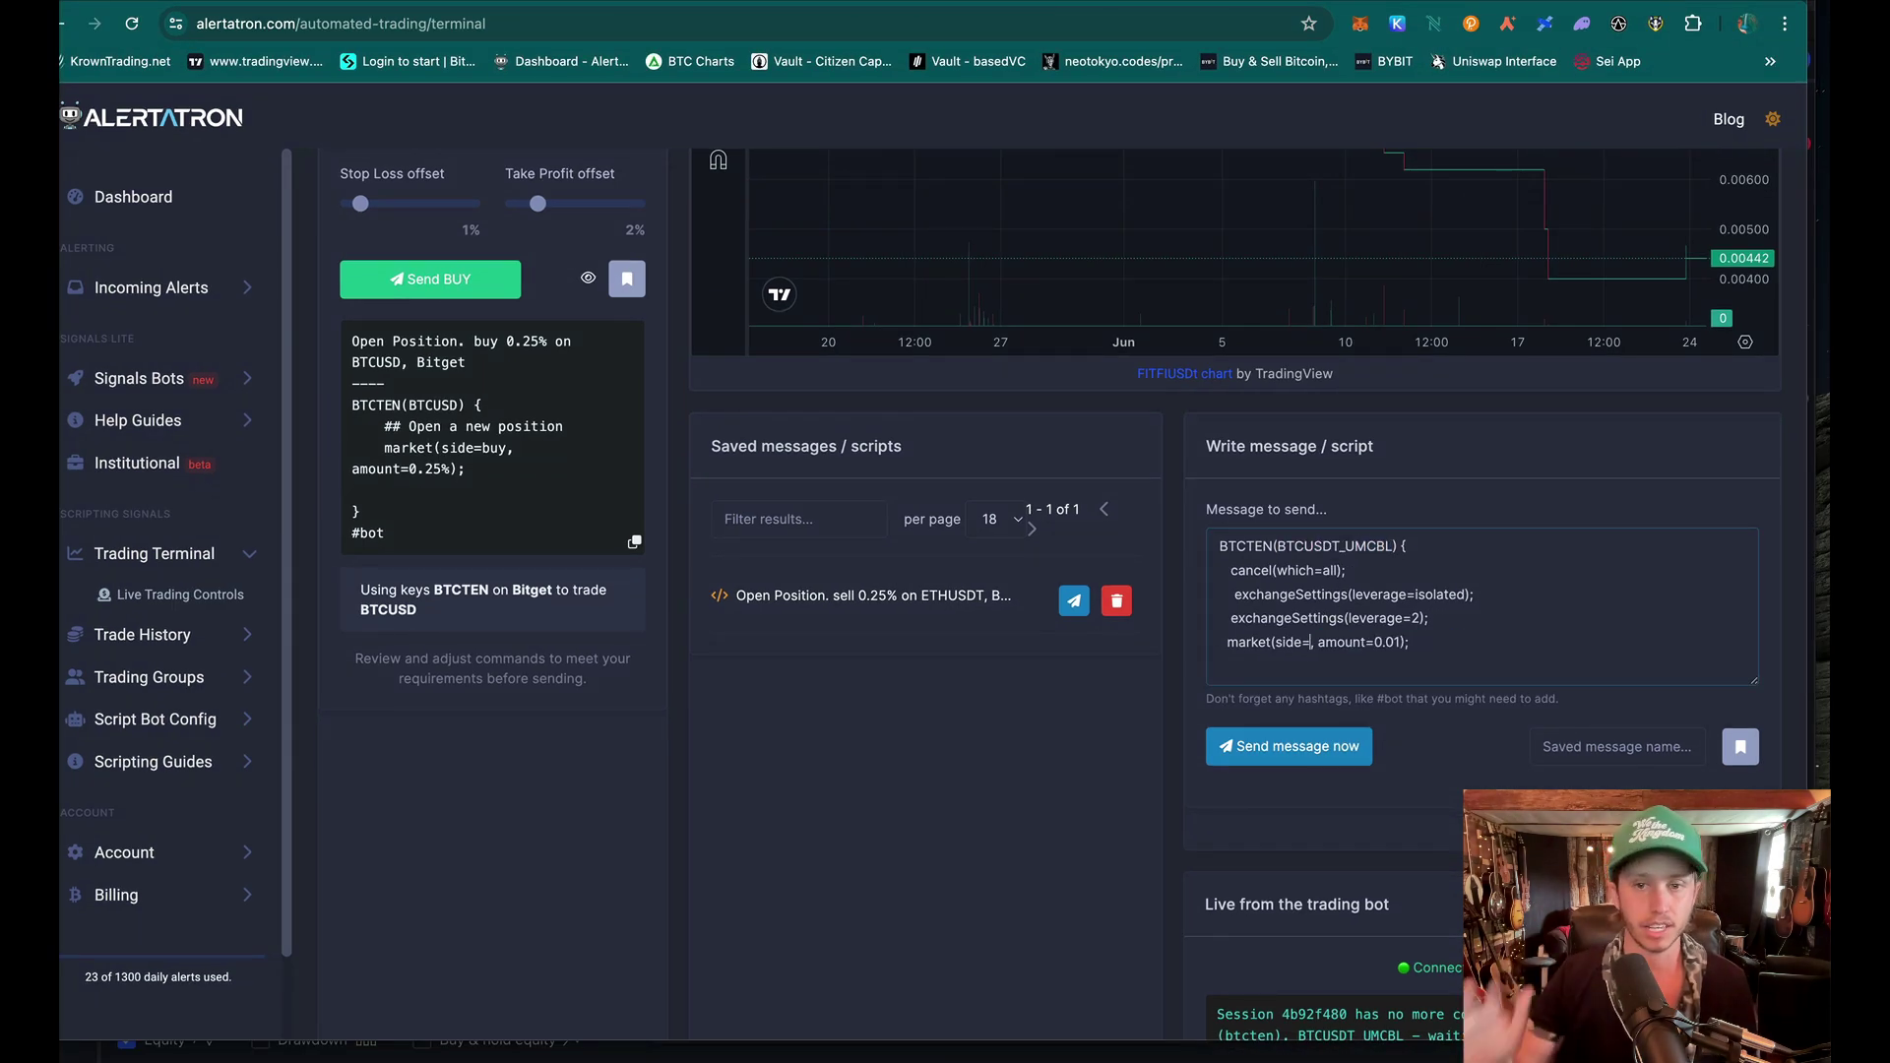
text(buy)
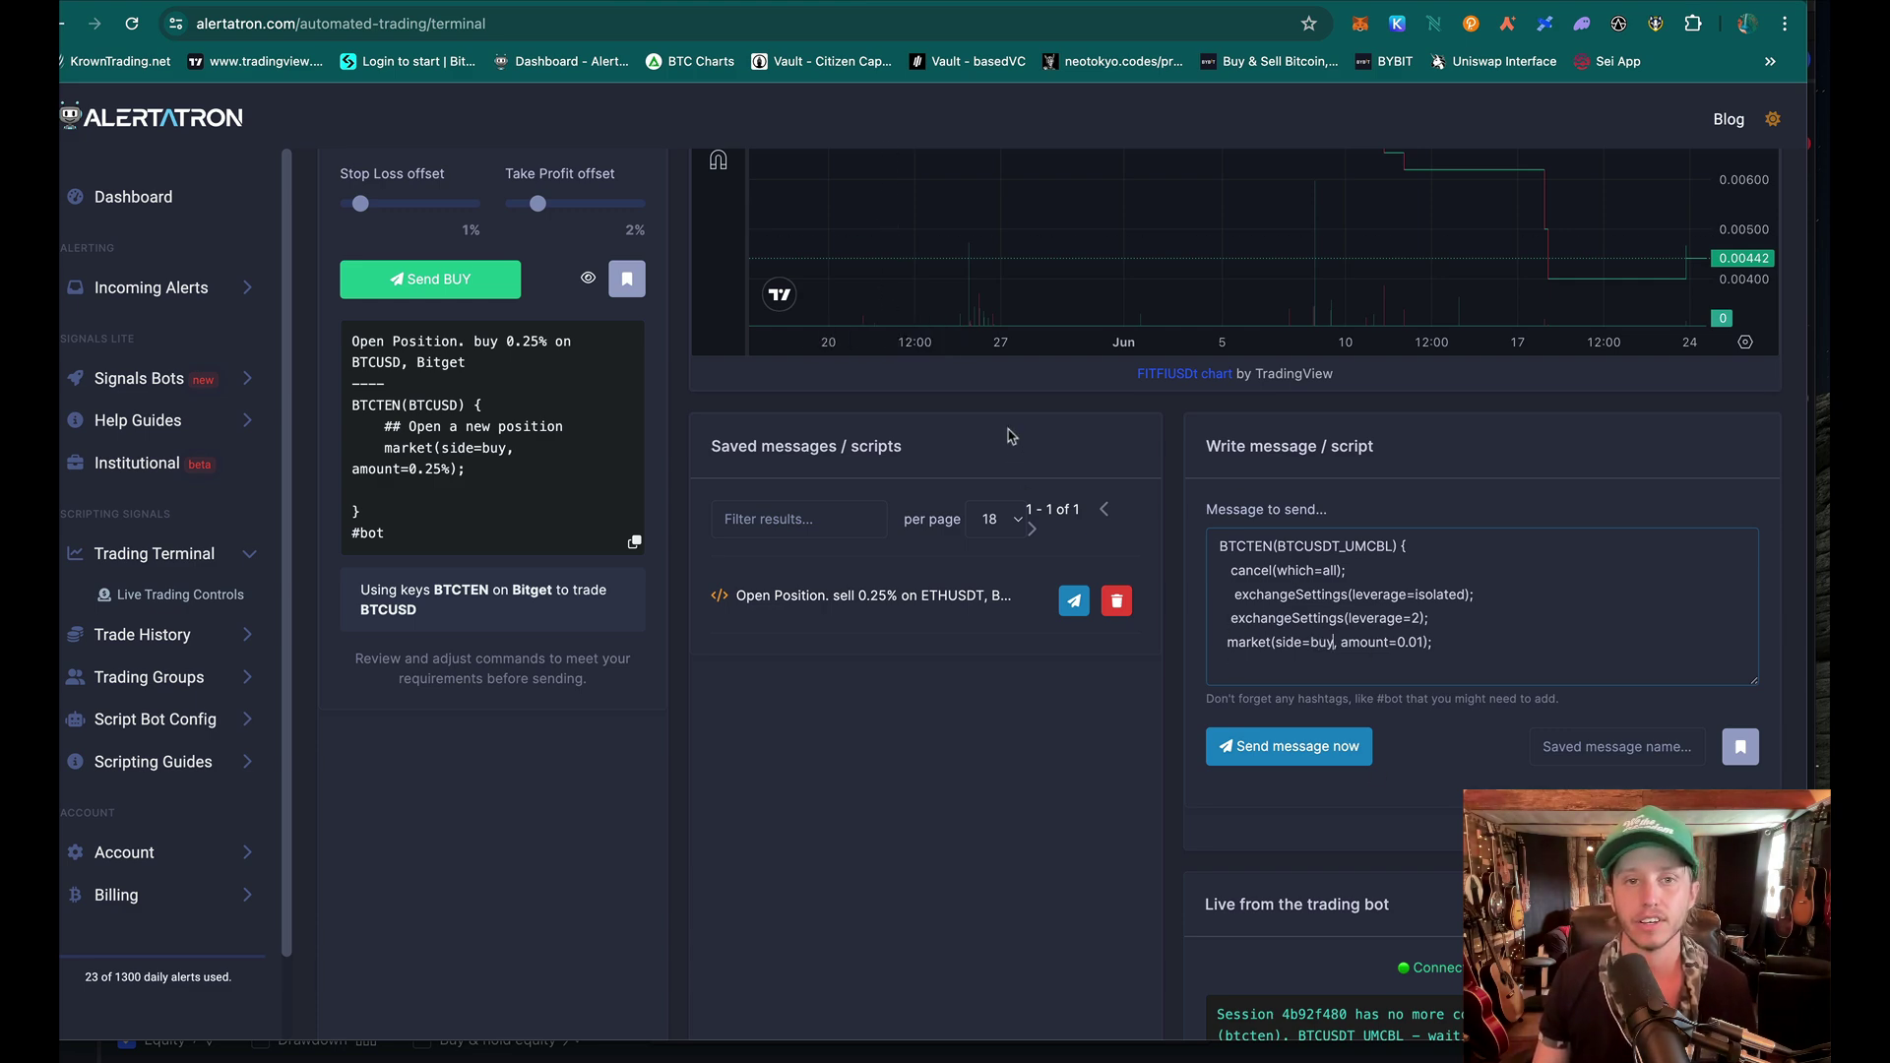
key(ctrl+Up)
click(641, 469)
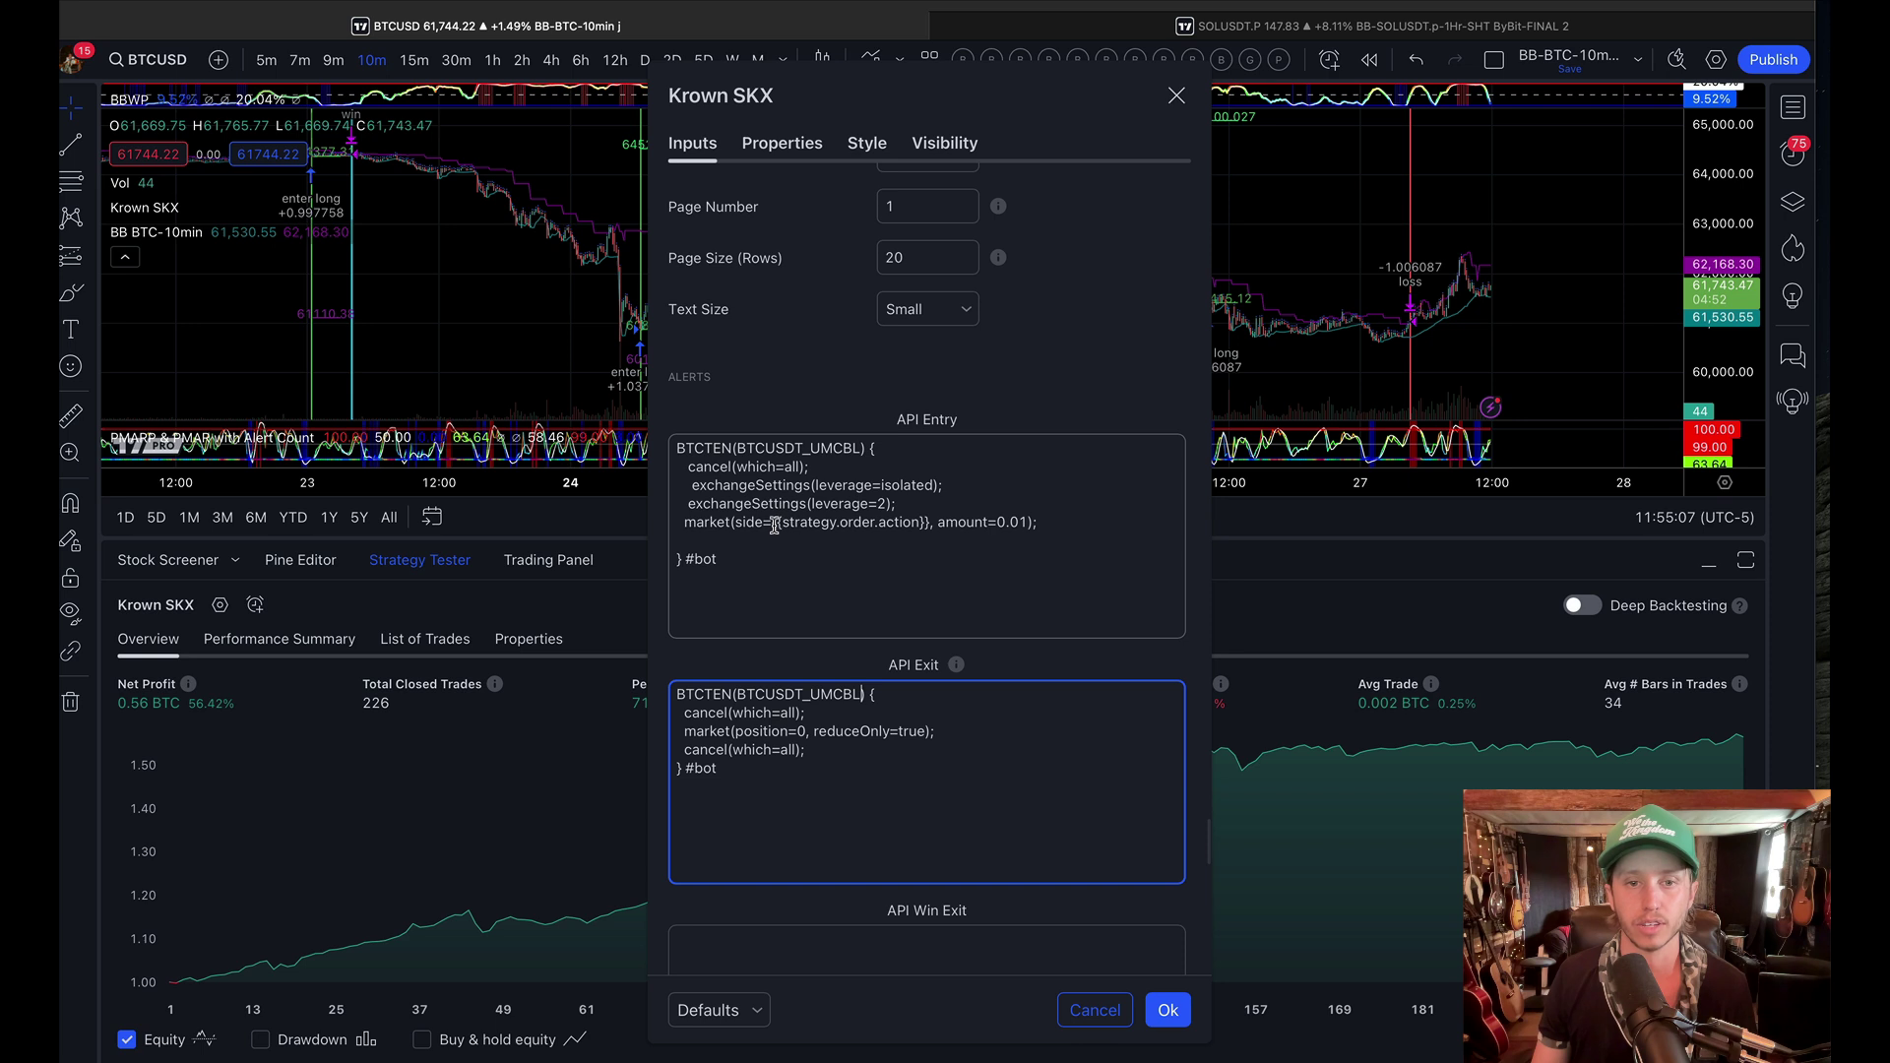
drag(772, 523, 931, 533)
text(buy)
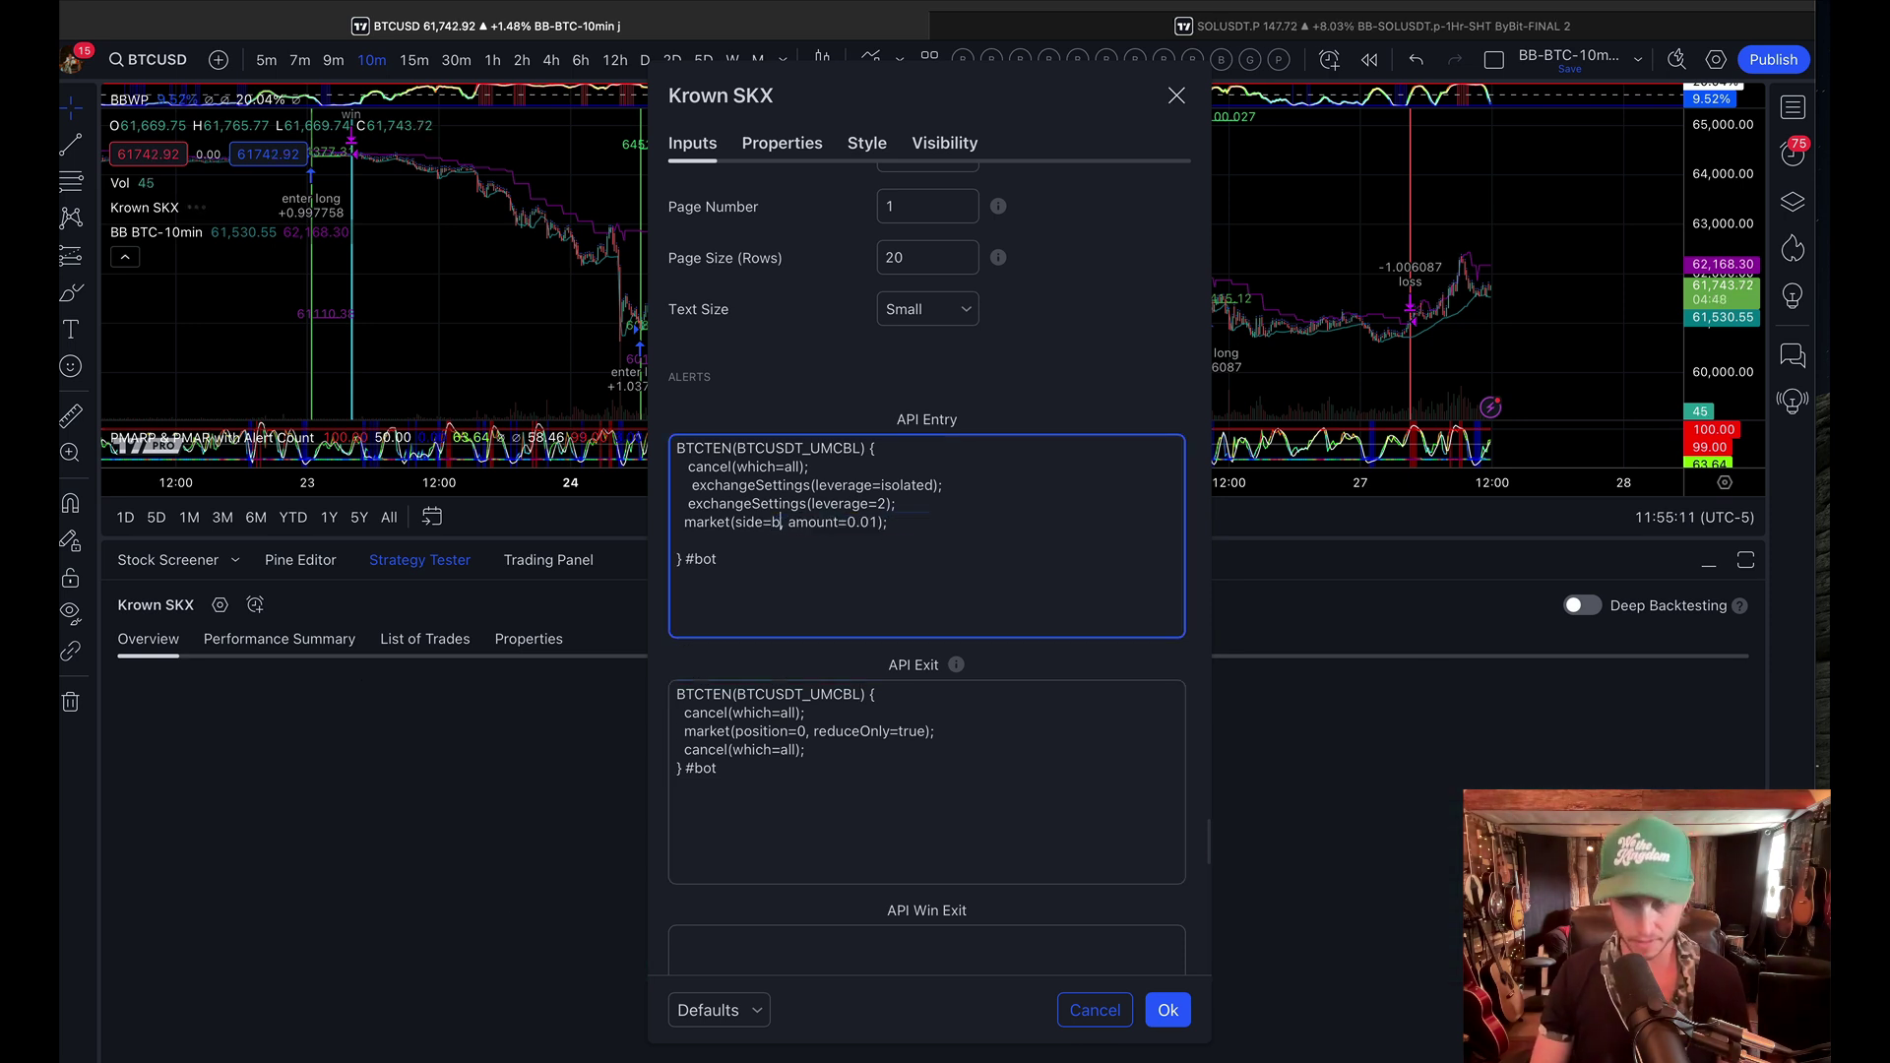
click(889, 582)
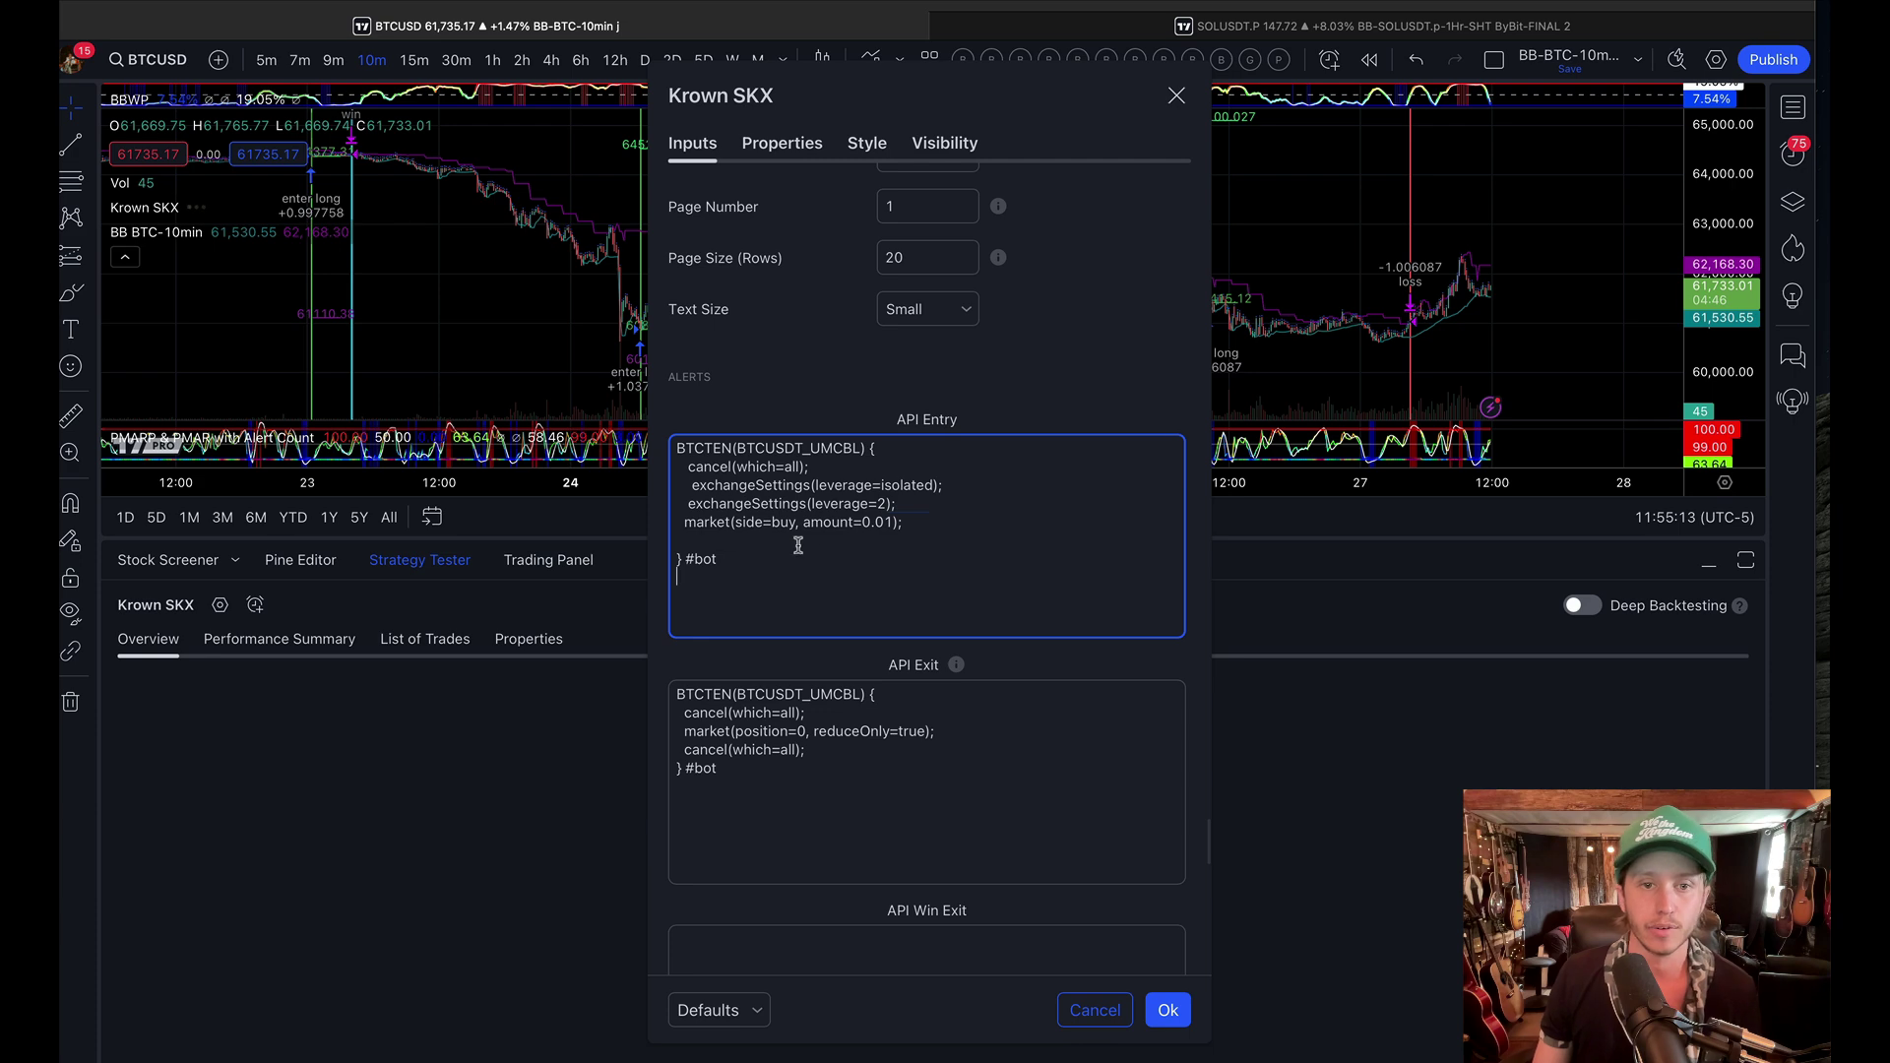
scroll(800, 317, up, 20)
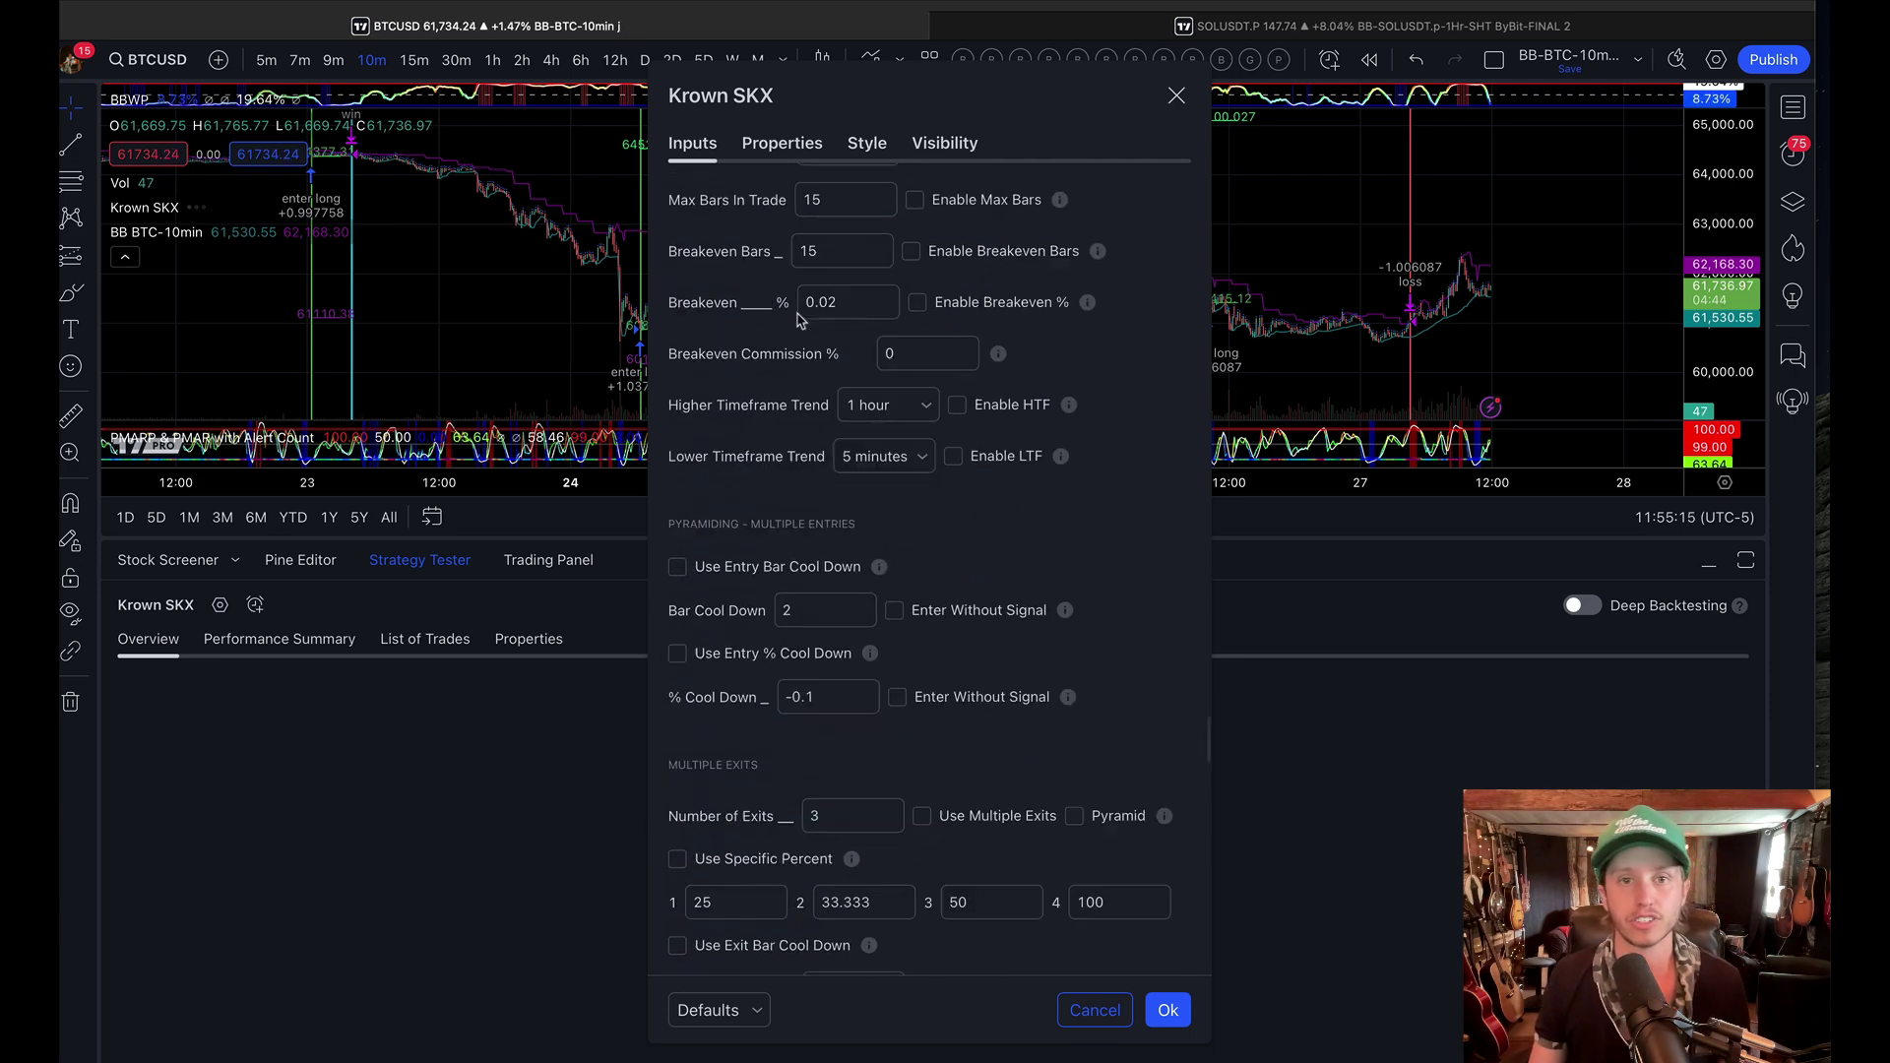
scroll(799, 317, up, 5)
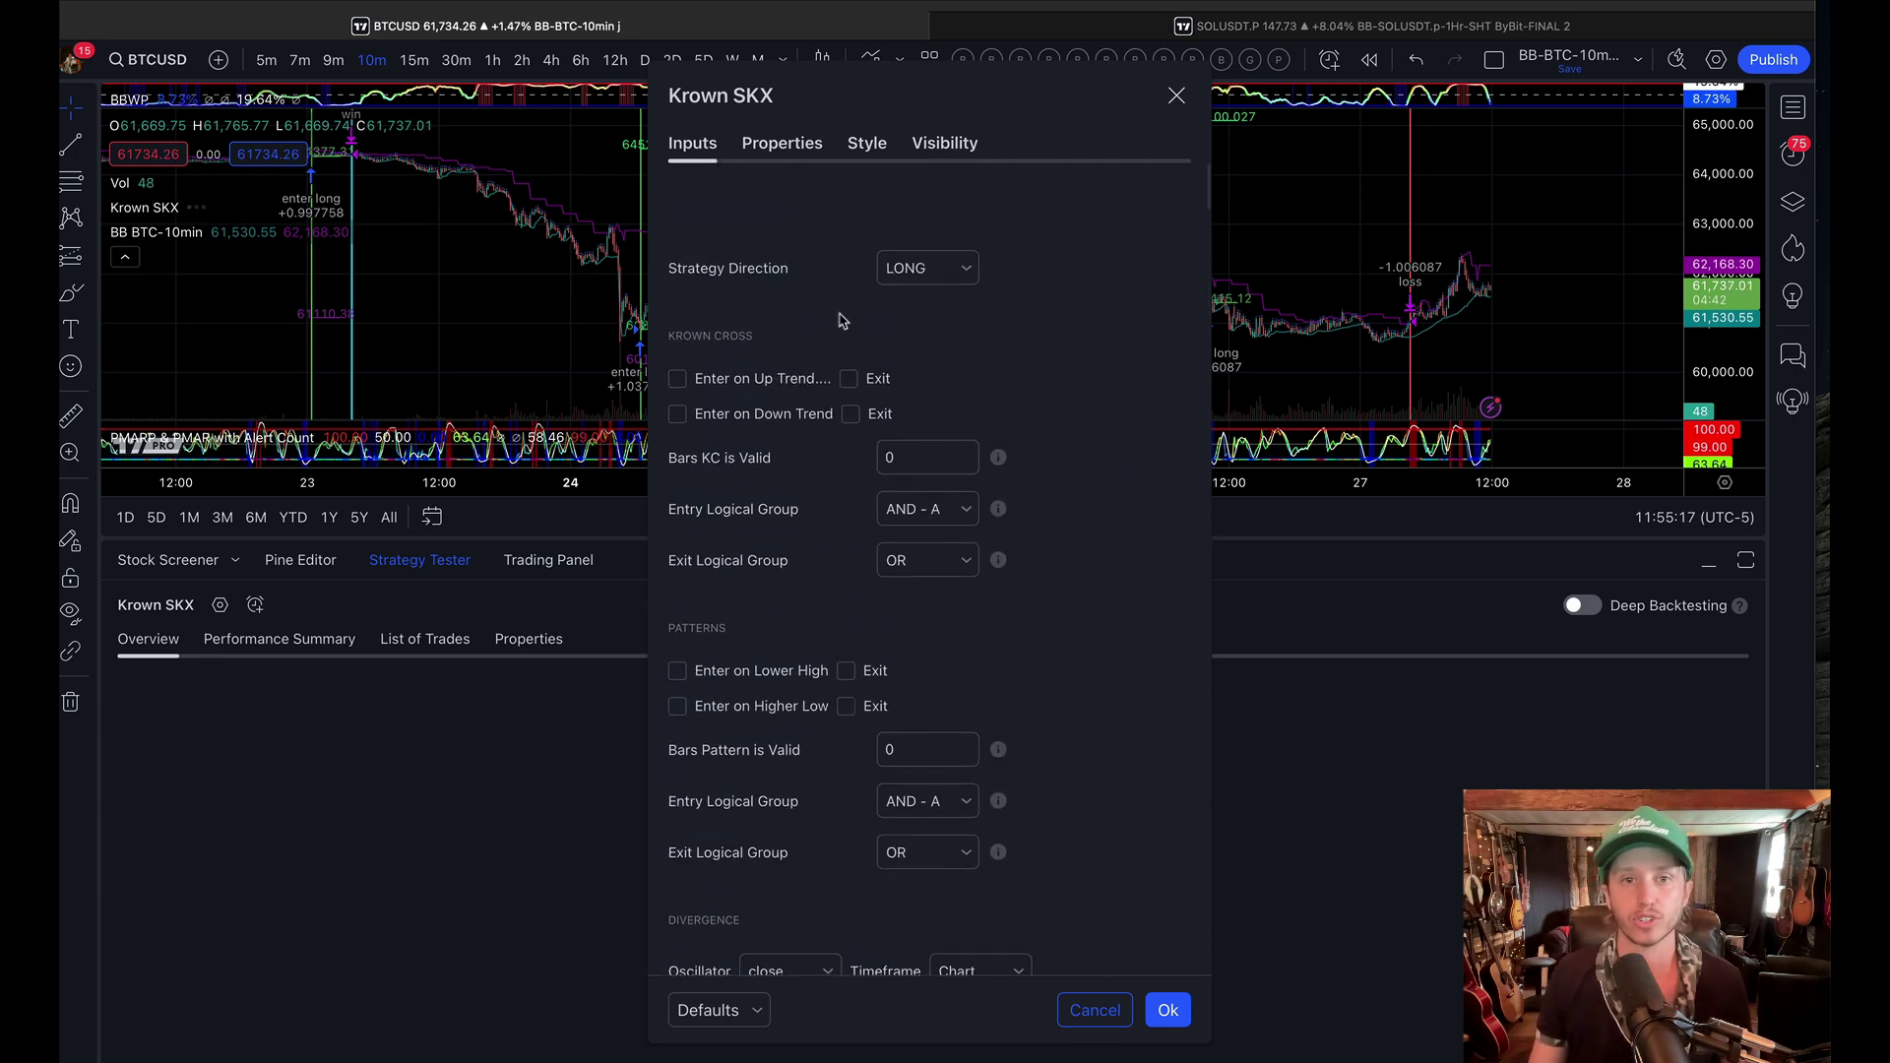
click(926, 205)
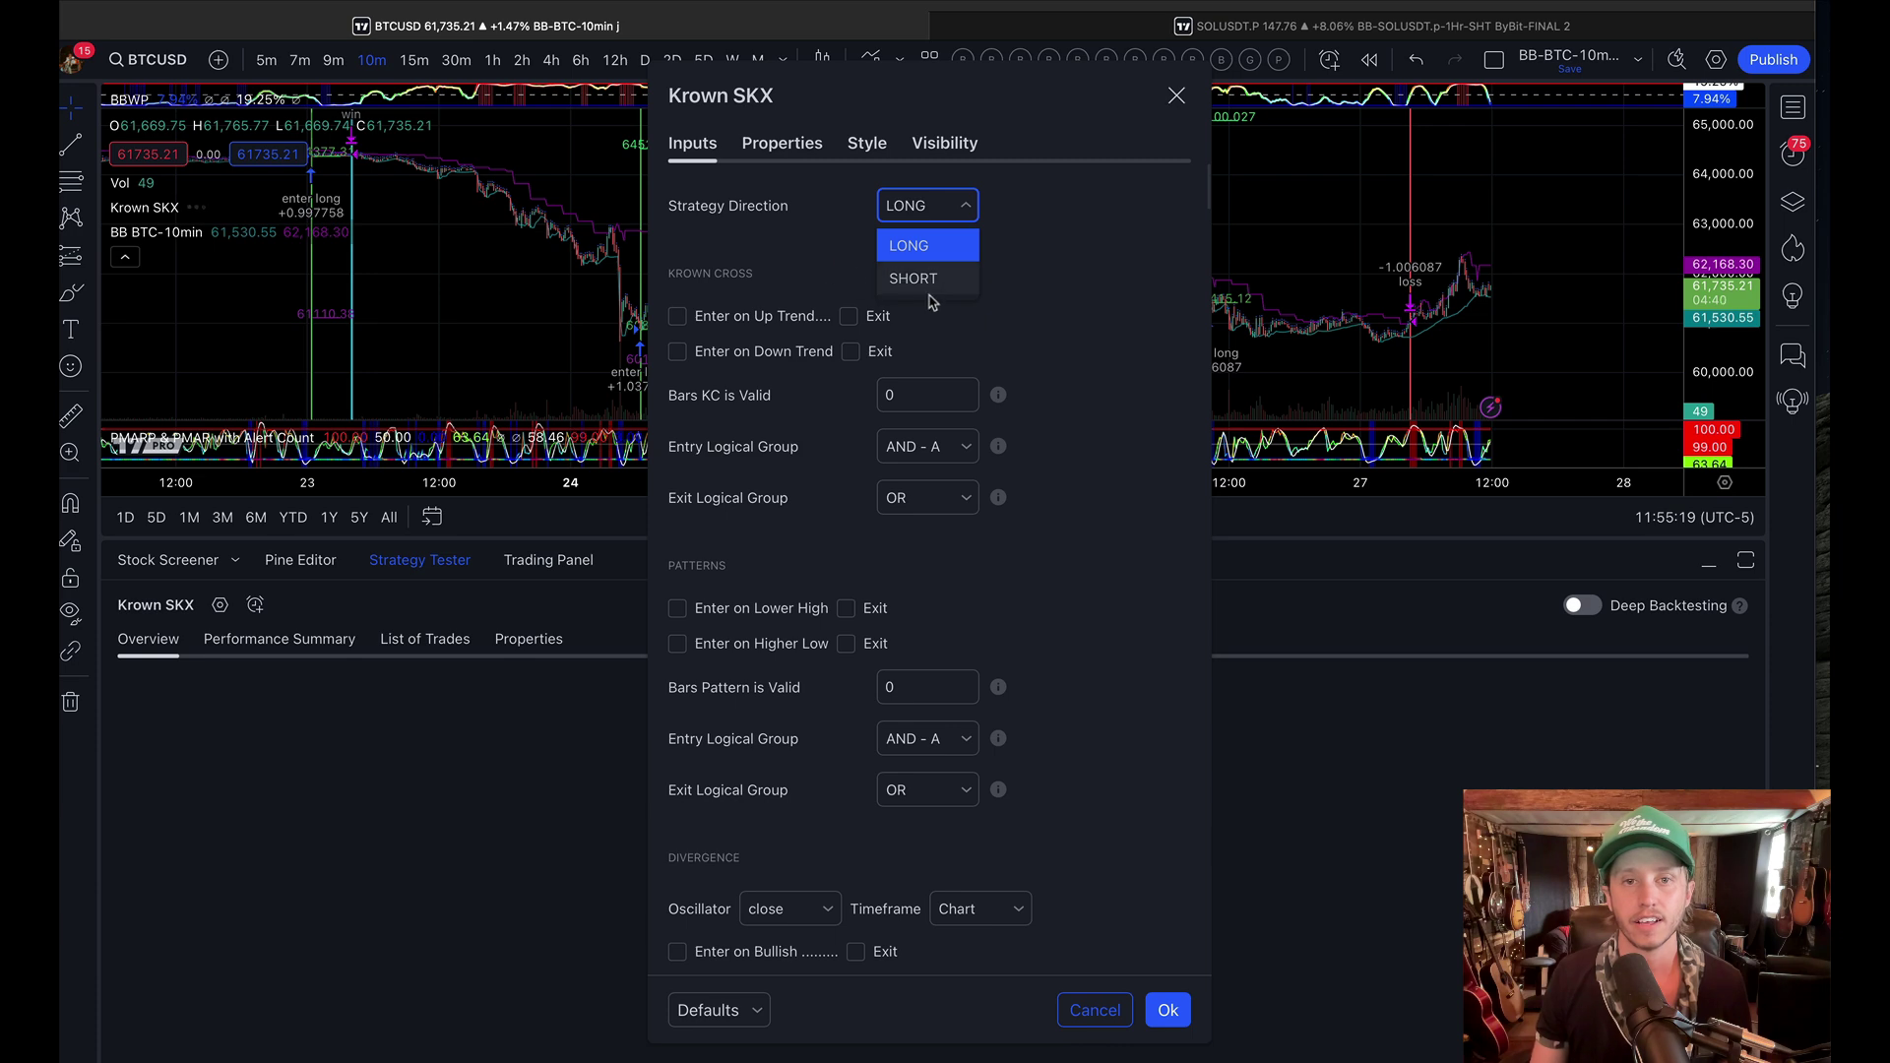
click(817, 258)
scroll(837, 394, down, 20)
scroll(856, 509, down, 20)
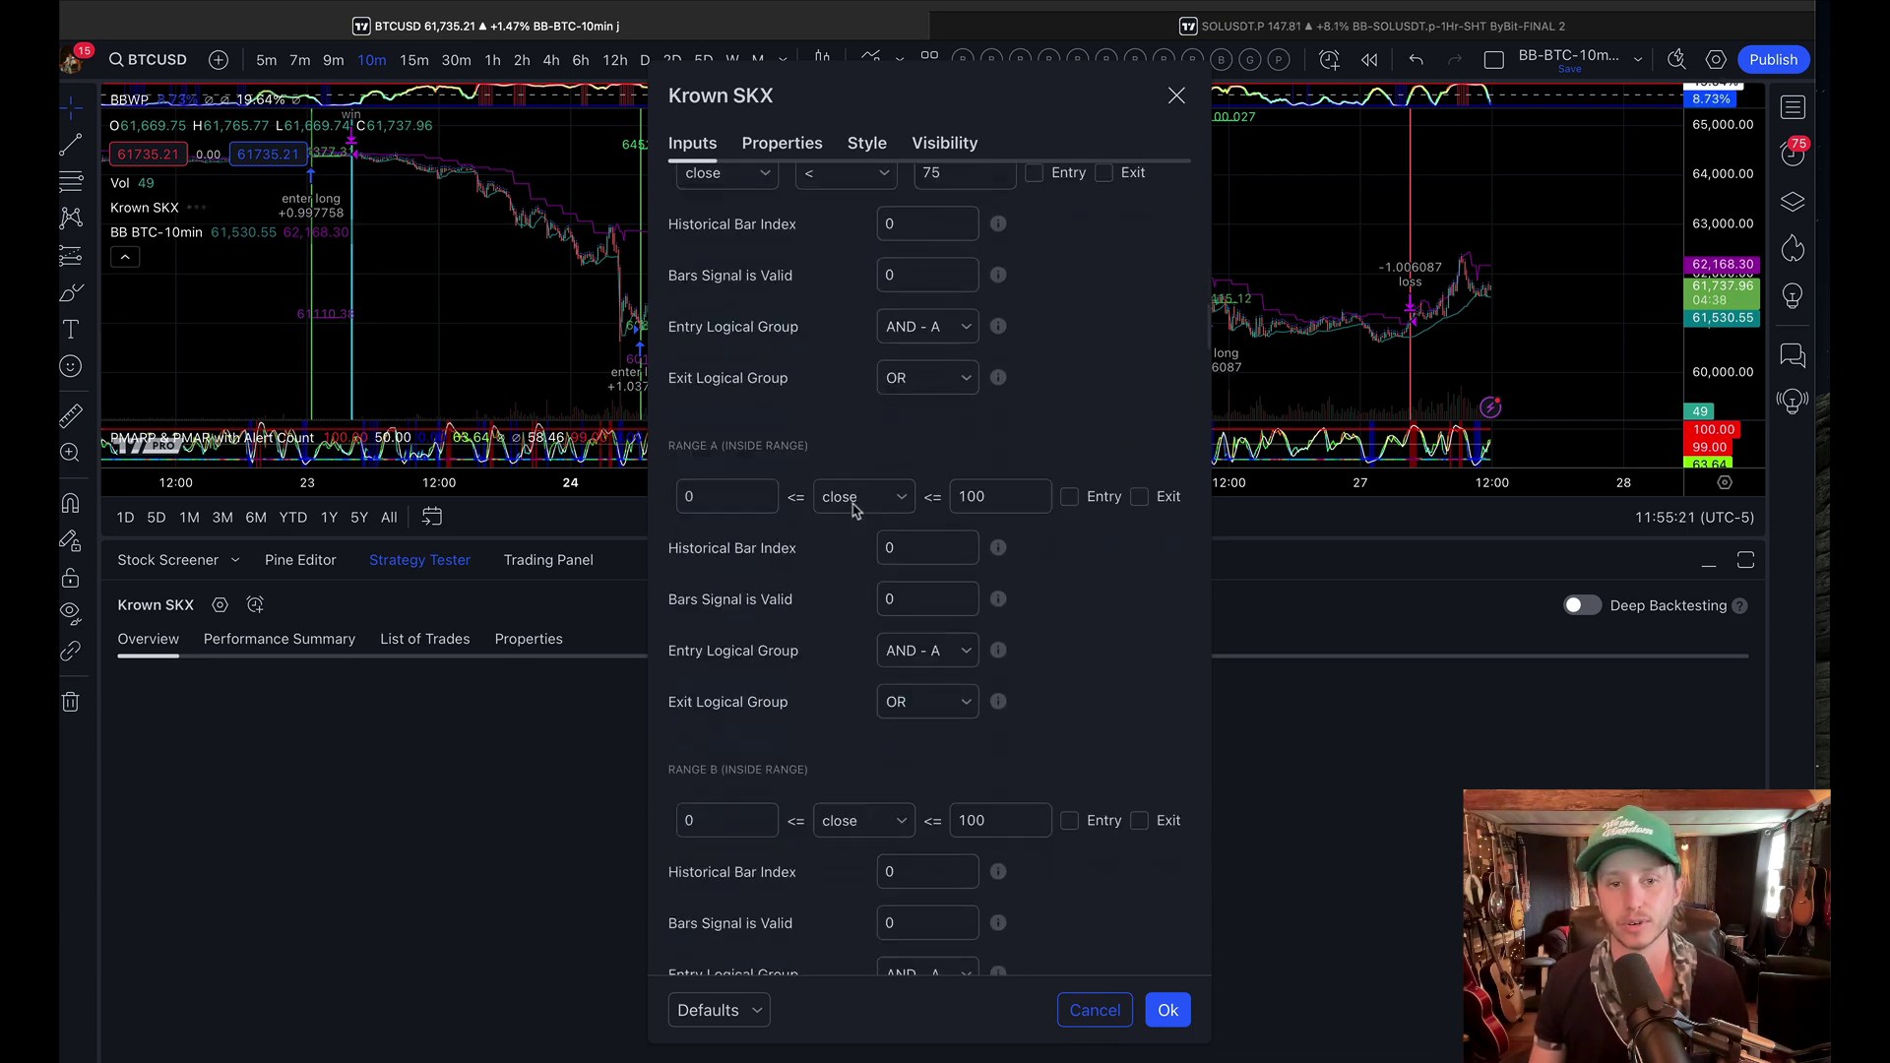
scroll(842, 581, down, 20)
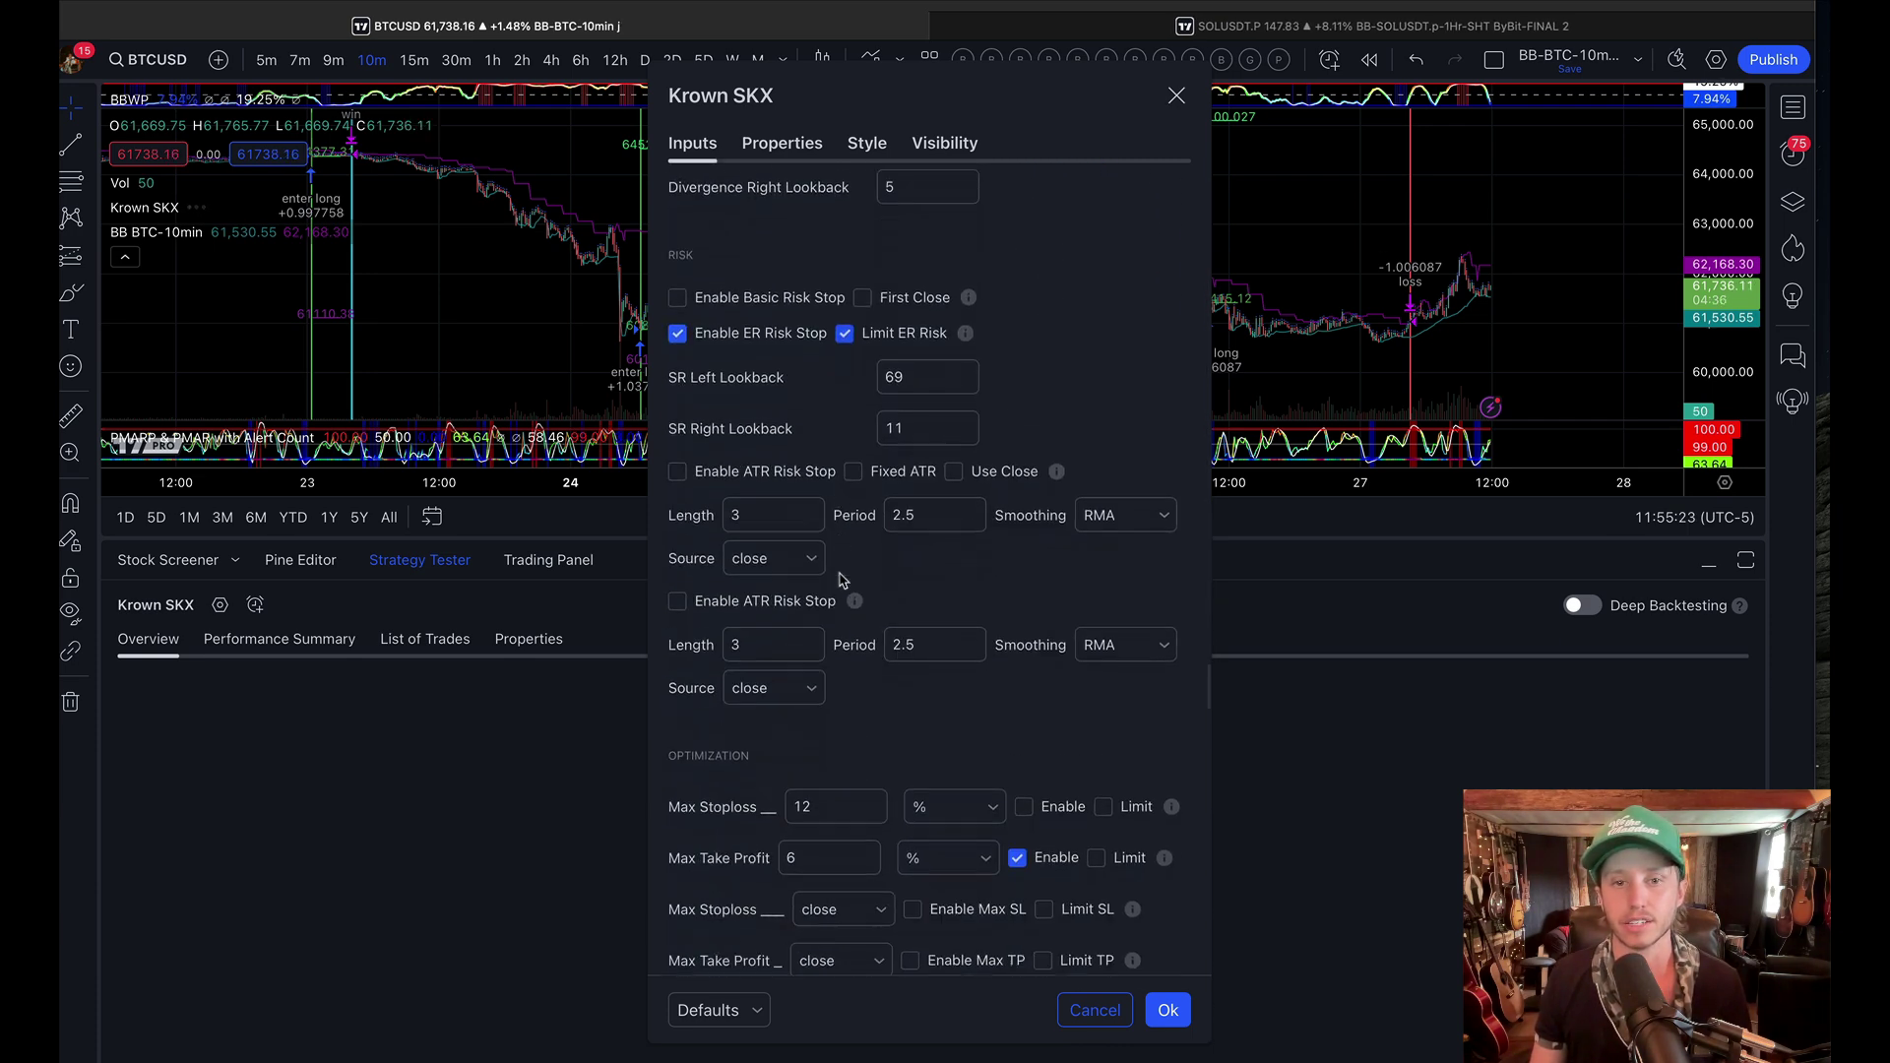
scroll(841, 581, down, 10)
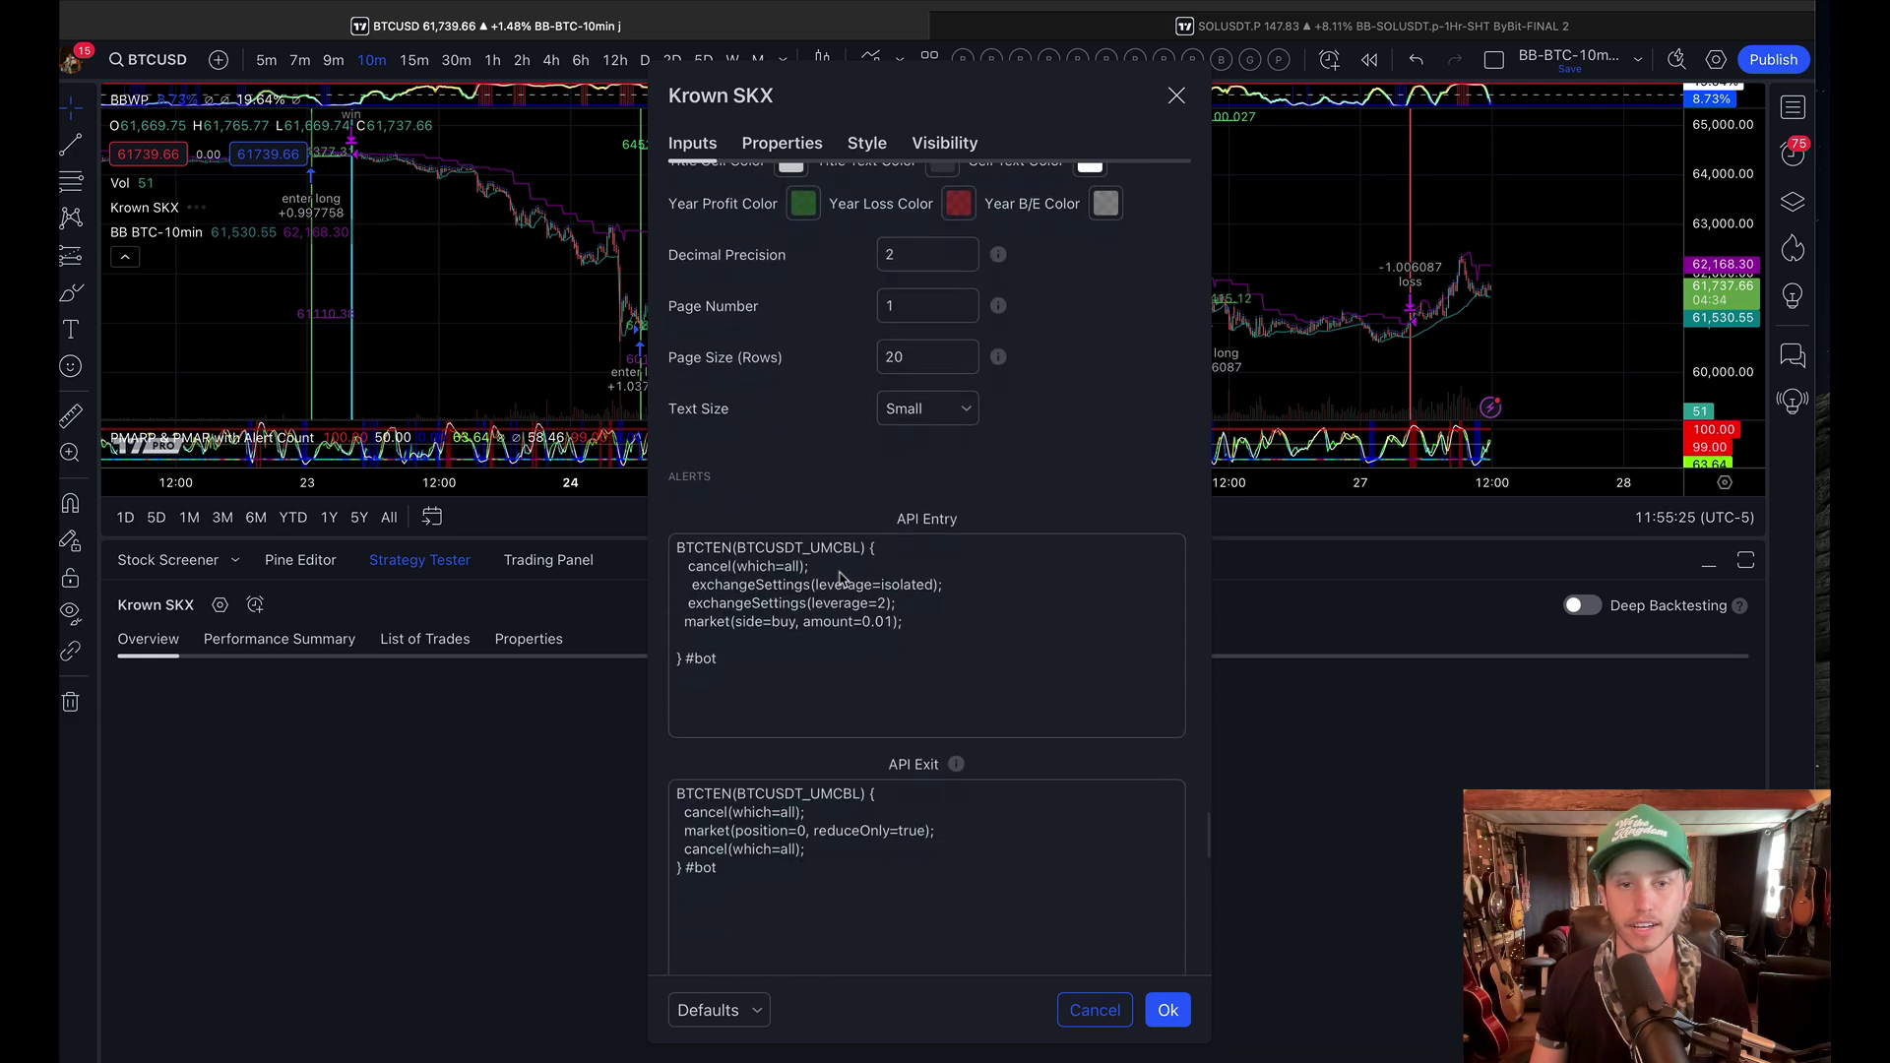
click(805, 592)
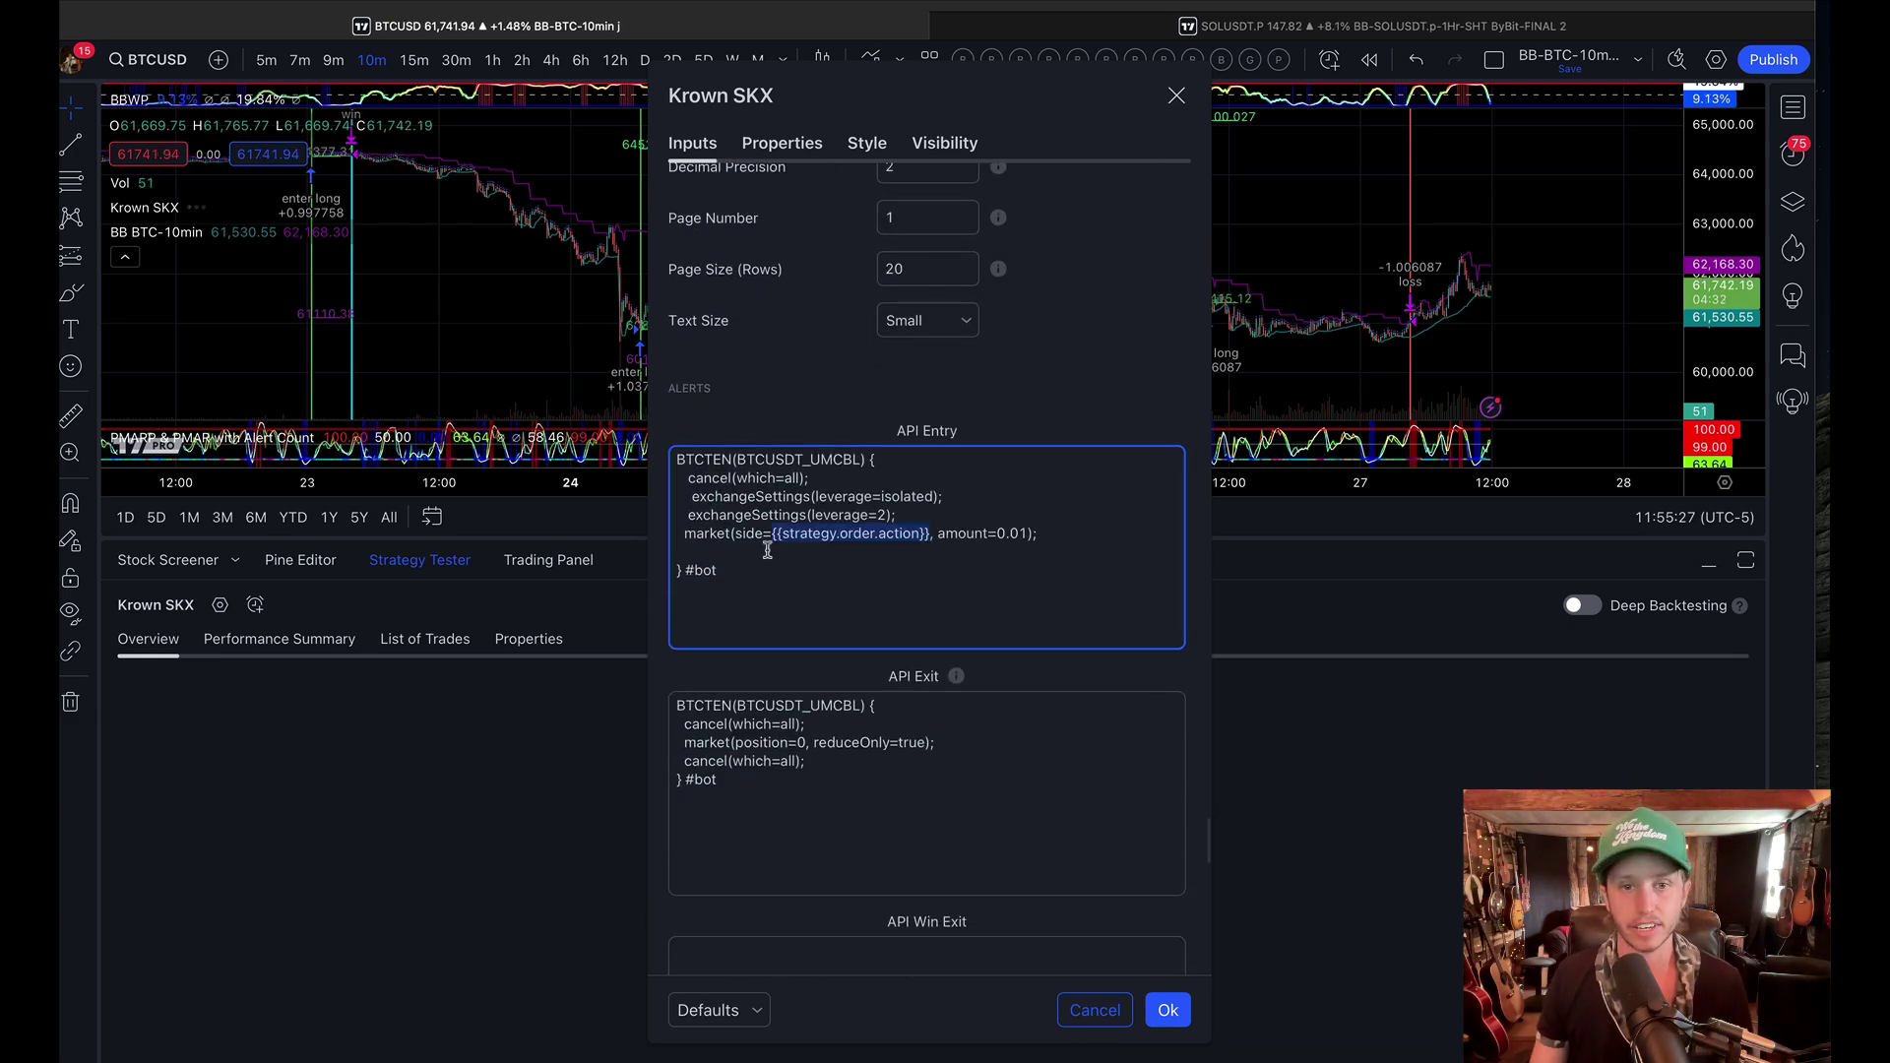
click(891, 557)
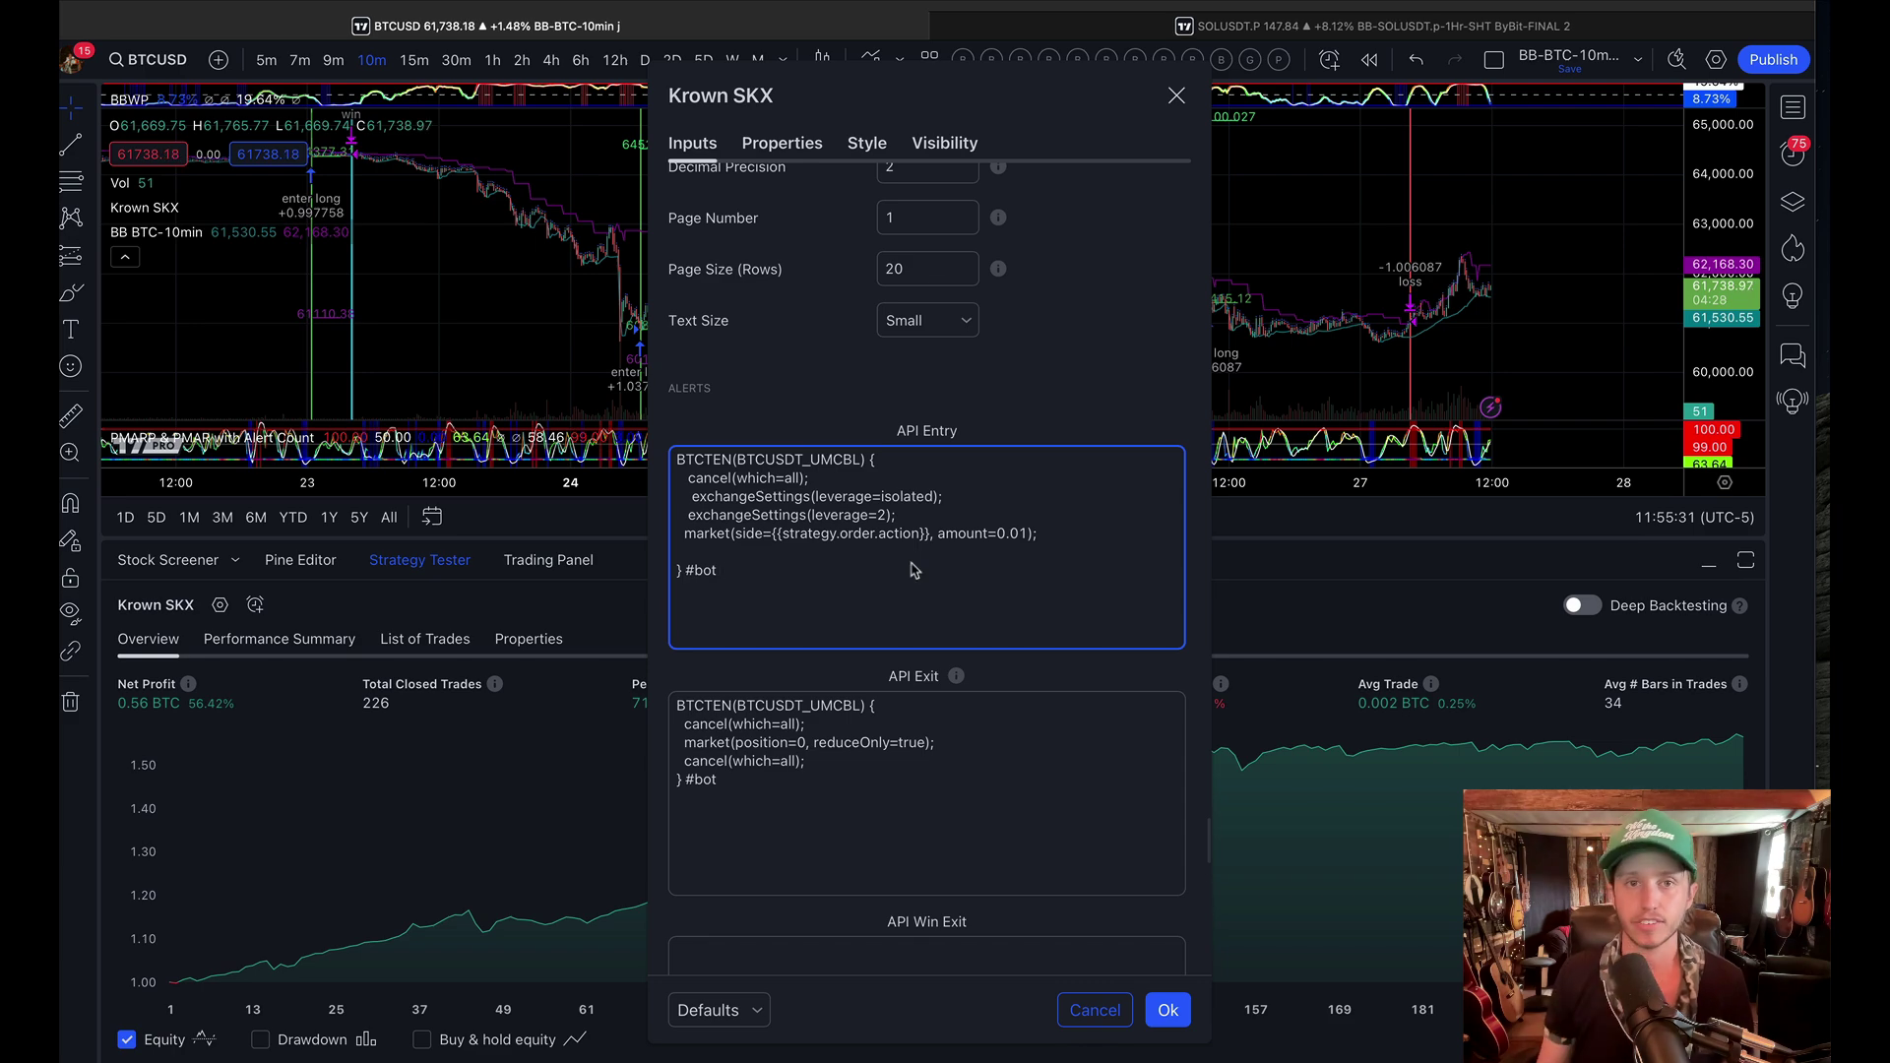
Send the BTCUSDT_UMCBL buy test message, check the bot log, then go to Bitget
key(ctrl+Up)
click(989, 548)
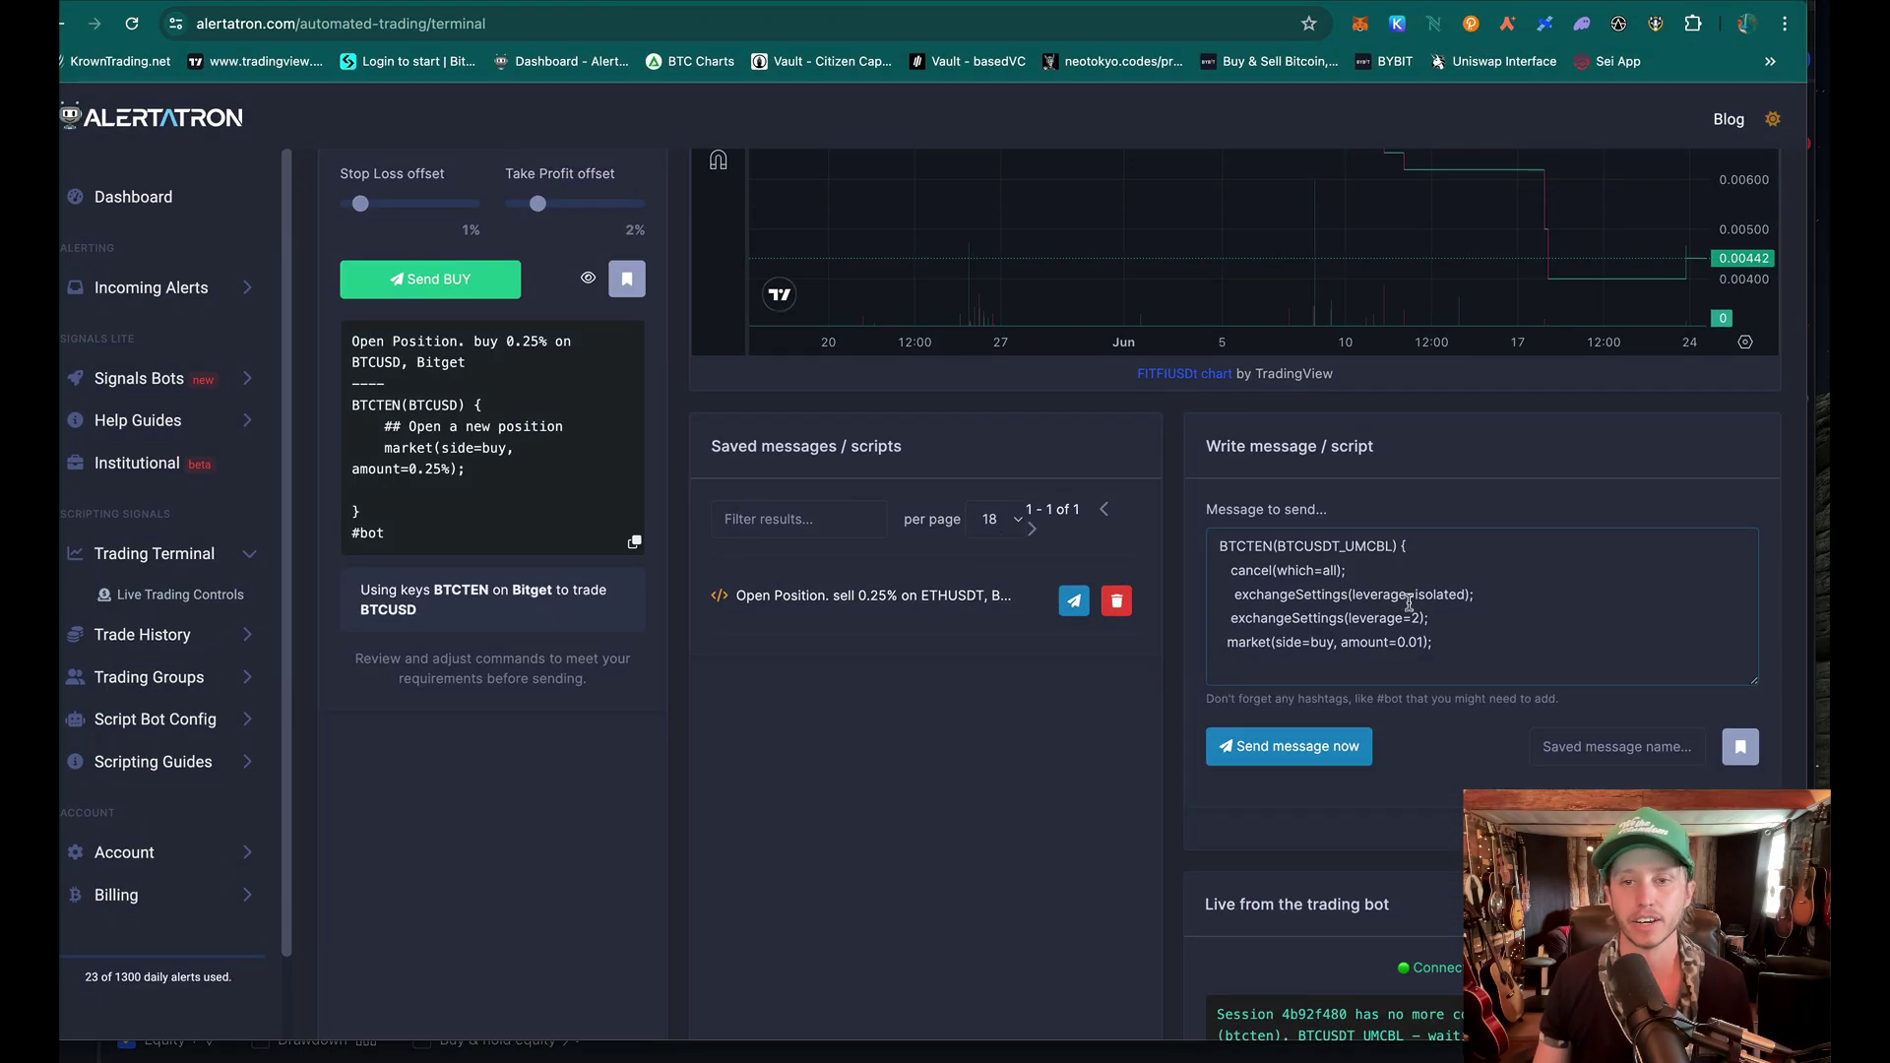
click(1319, 745)
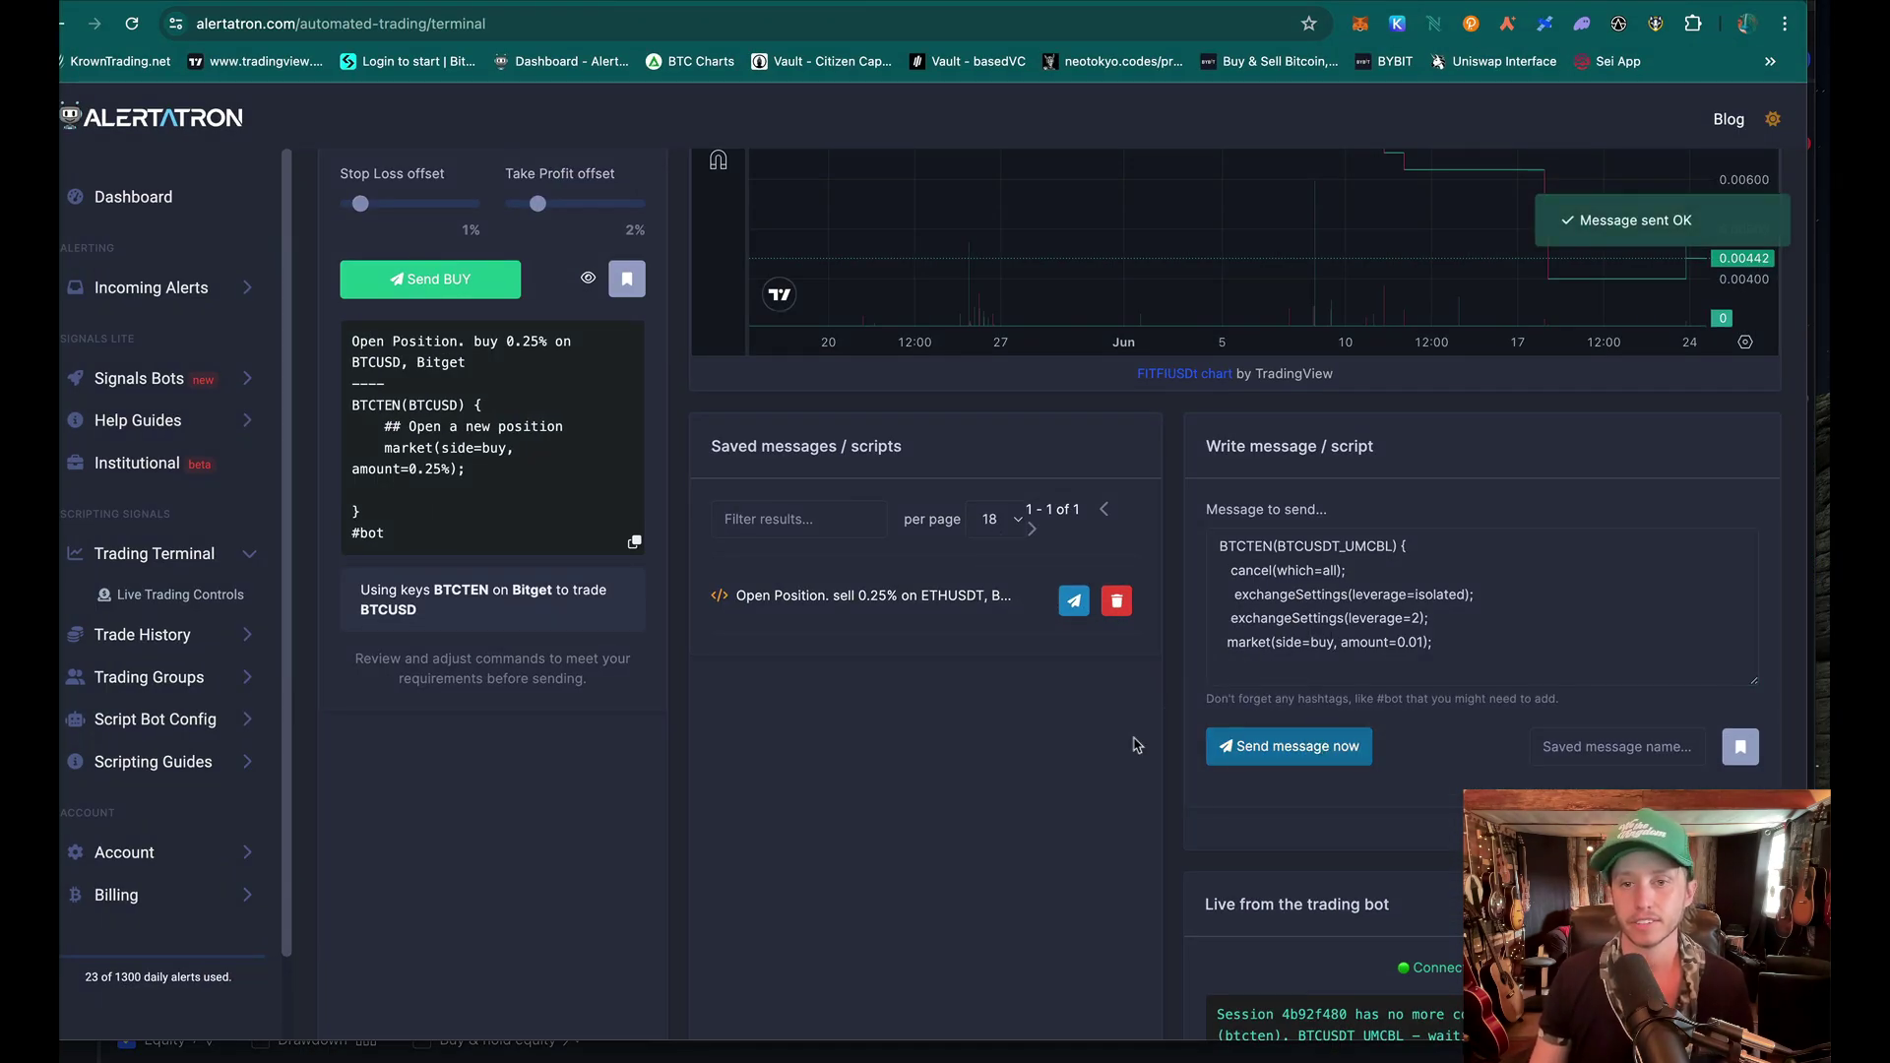
scroll(1363, 642, down, 2)
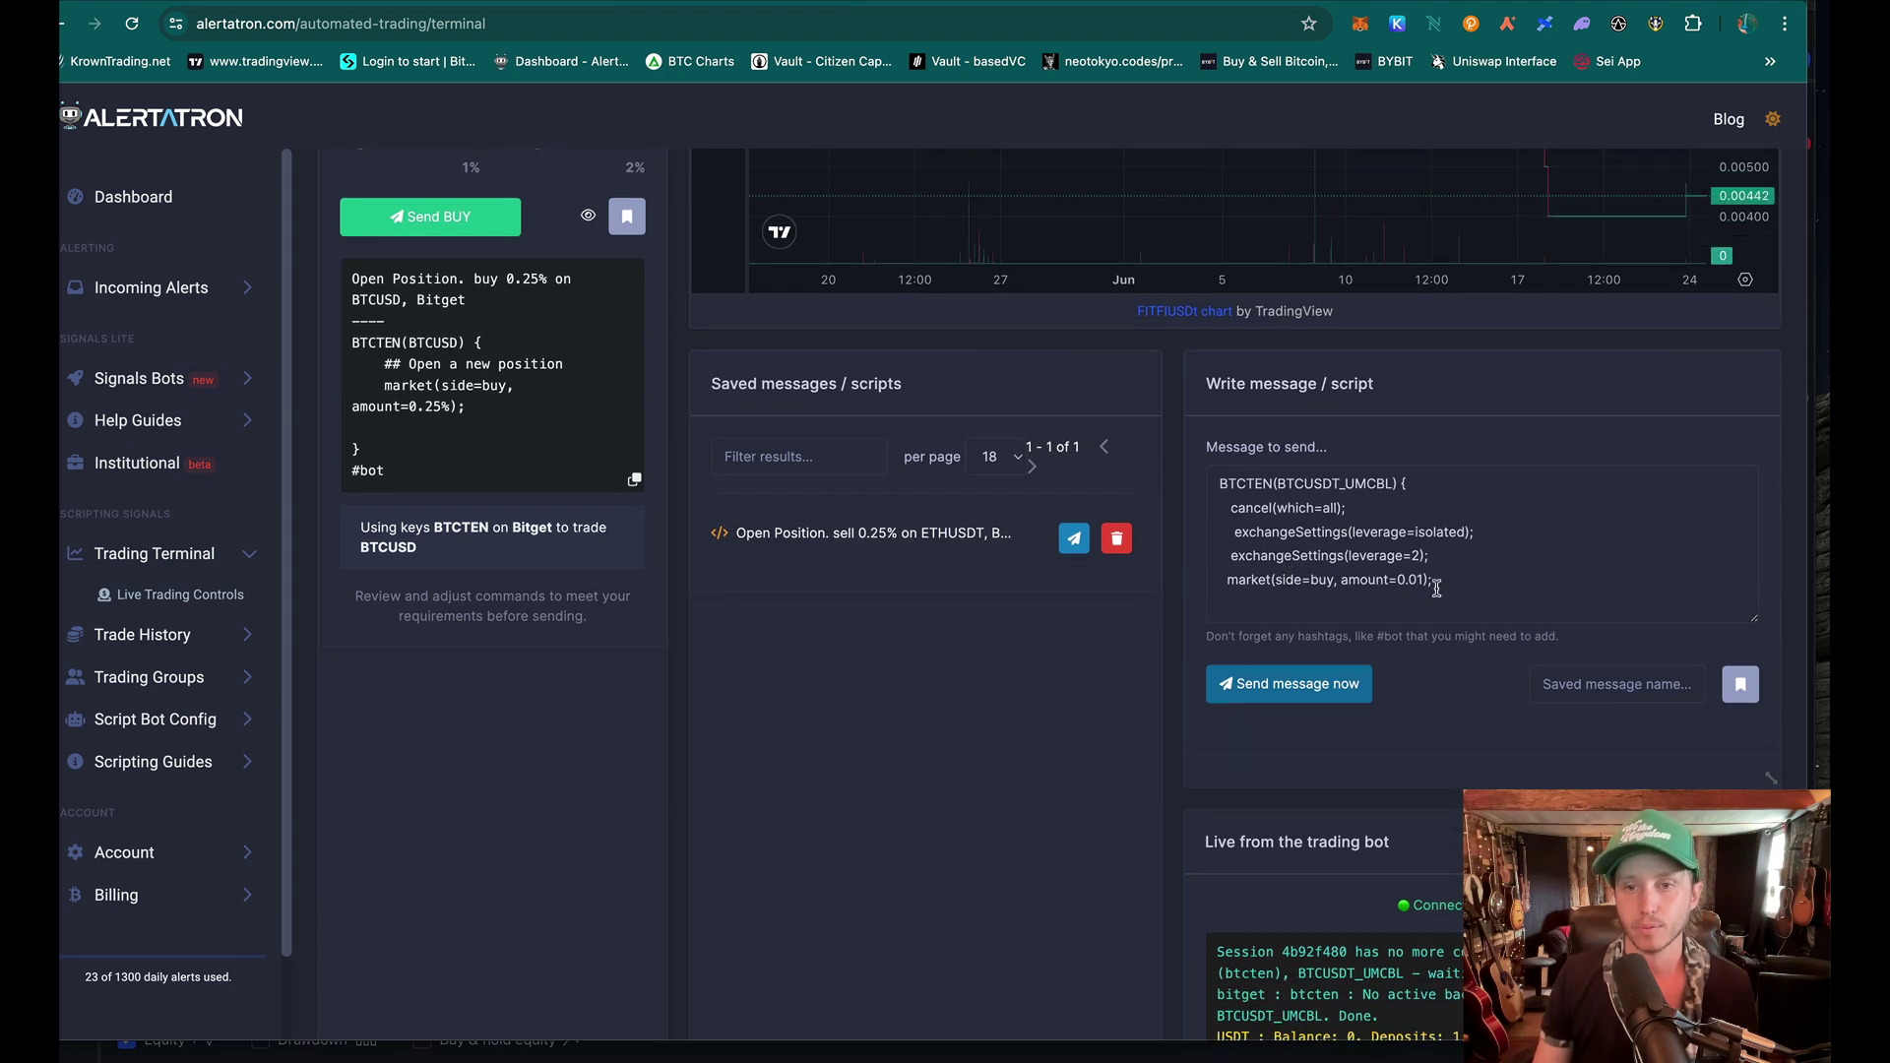
scroll(1378, 484, down, 5)
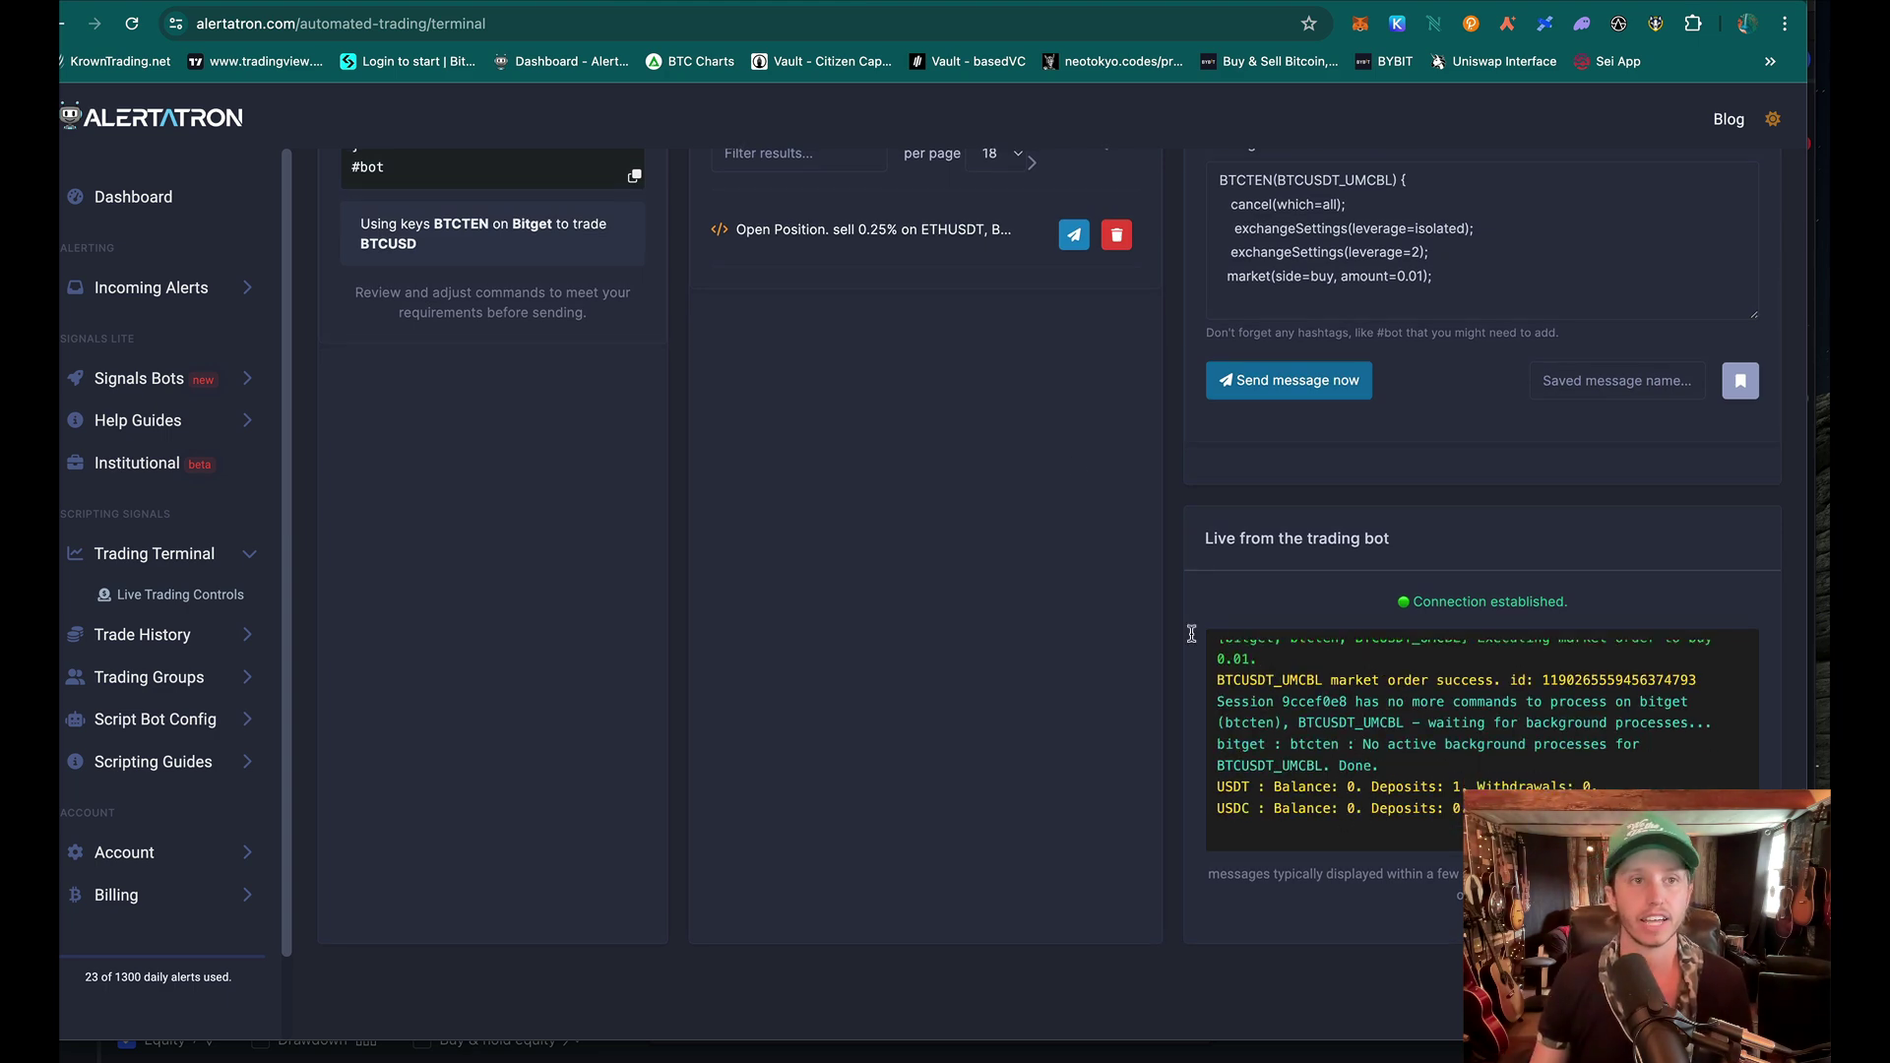
key(ctrl+Tab)
Check the BTCUSDT USDT-M futures positions for the 0.010 2X long, then head back toward TradingView
mouse_move(557, 116)
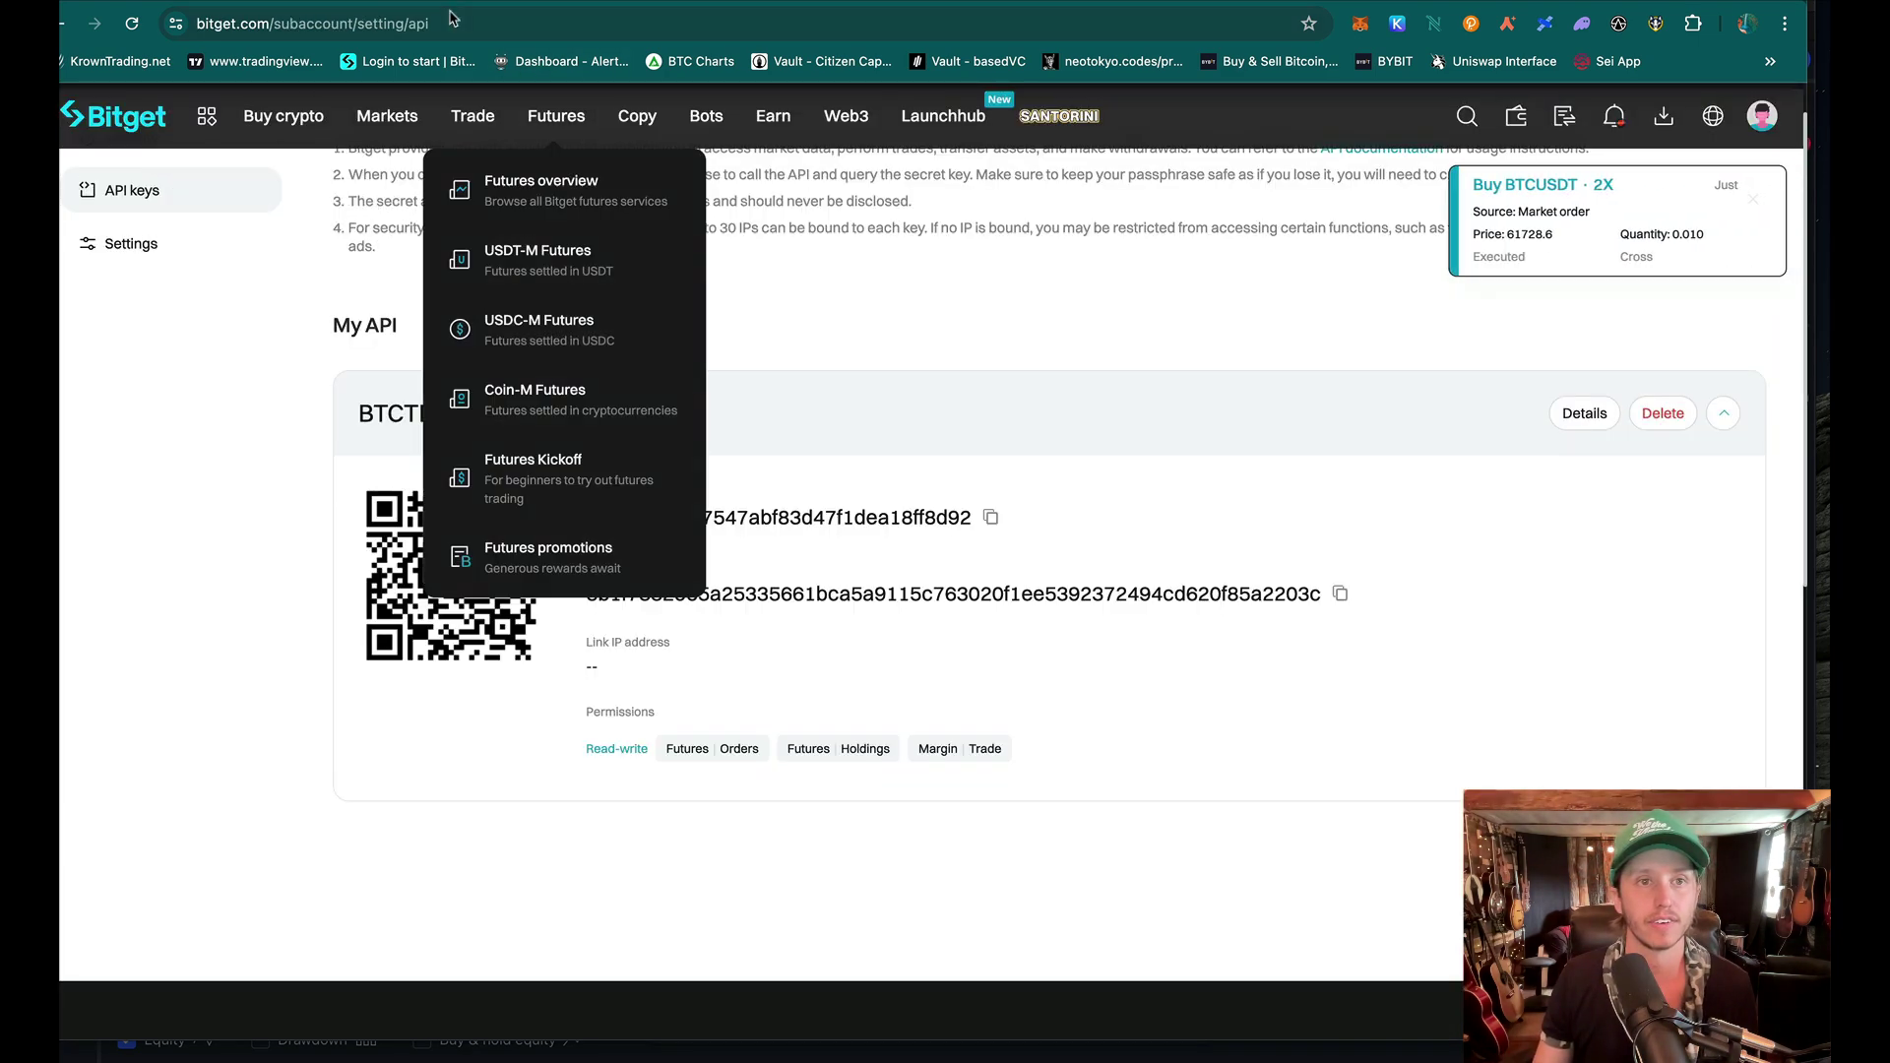
click(548, 249)
scroll(686, 612, down, 5)
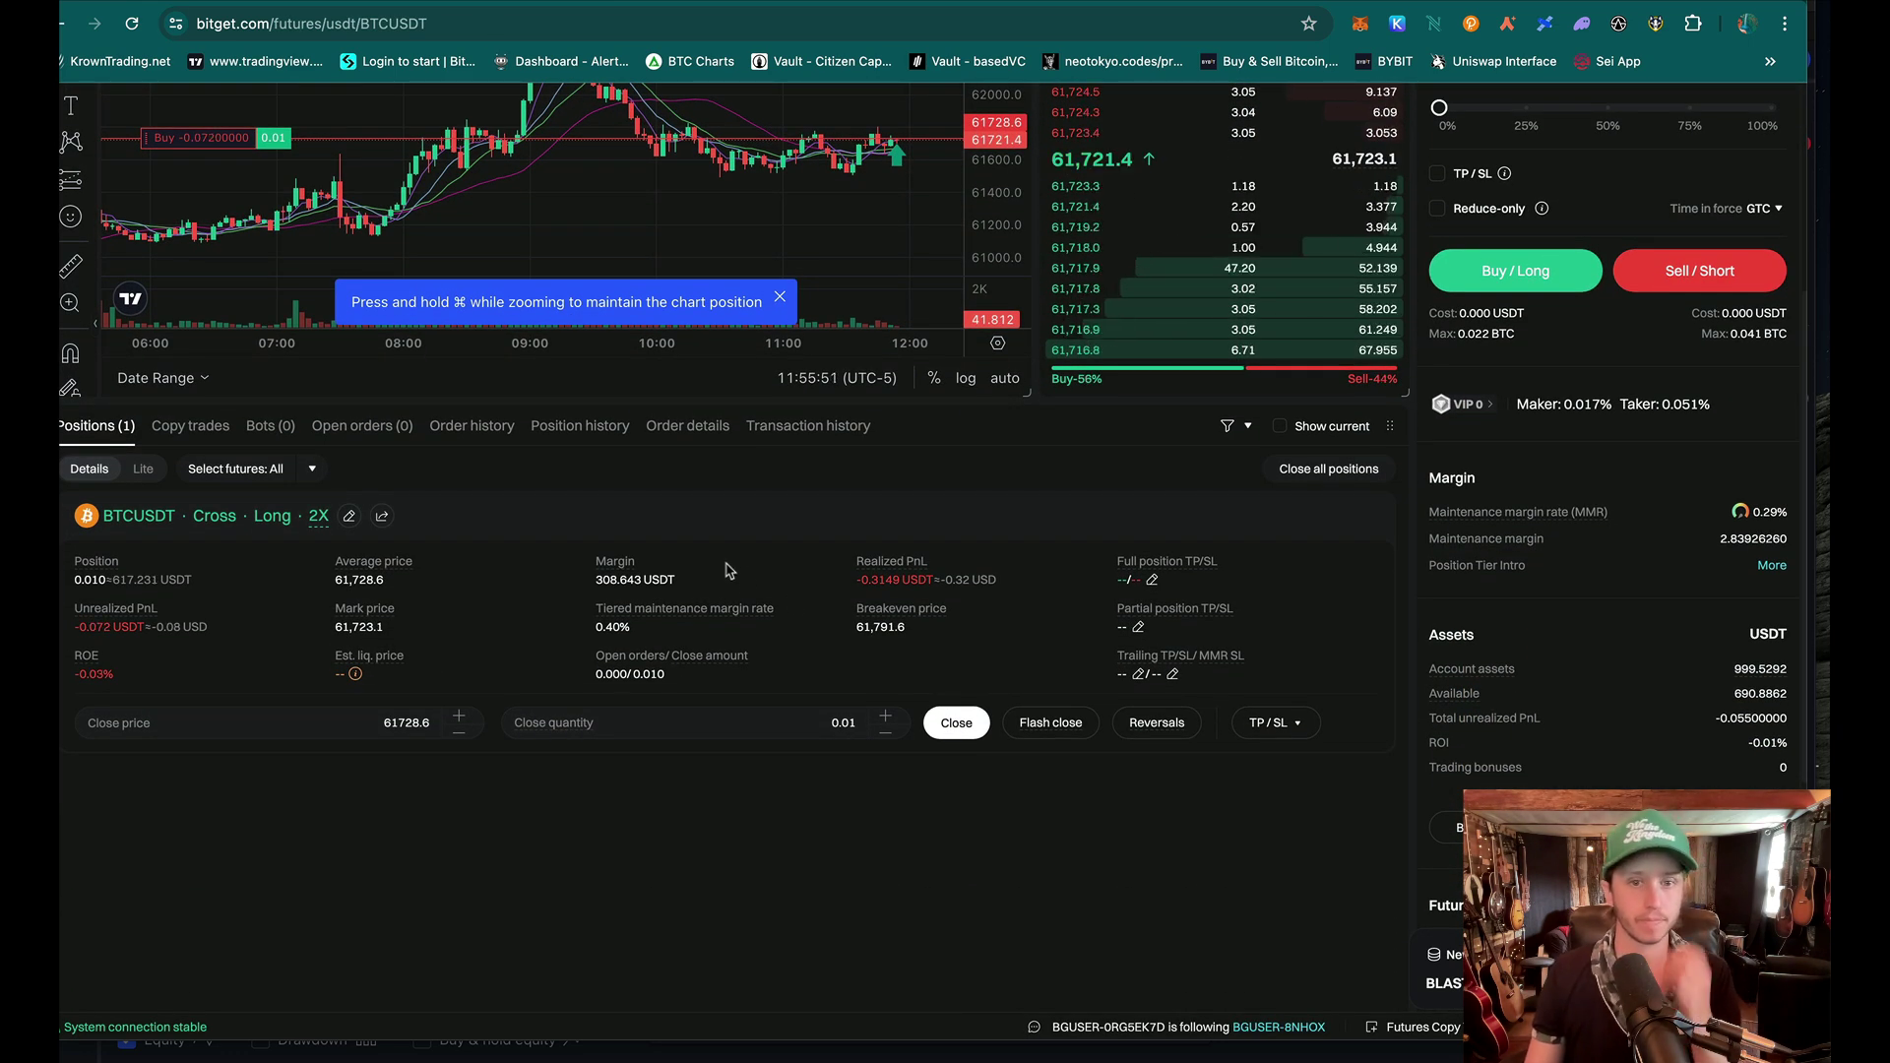
key(ctrl+shift+Tab)
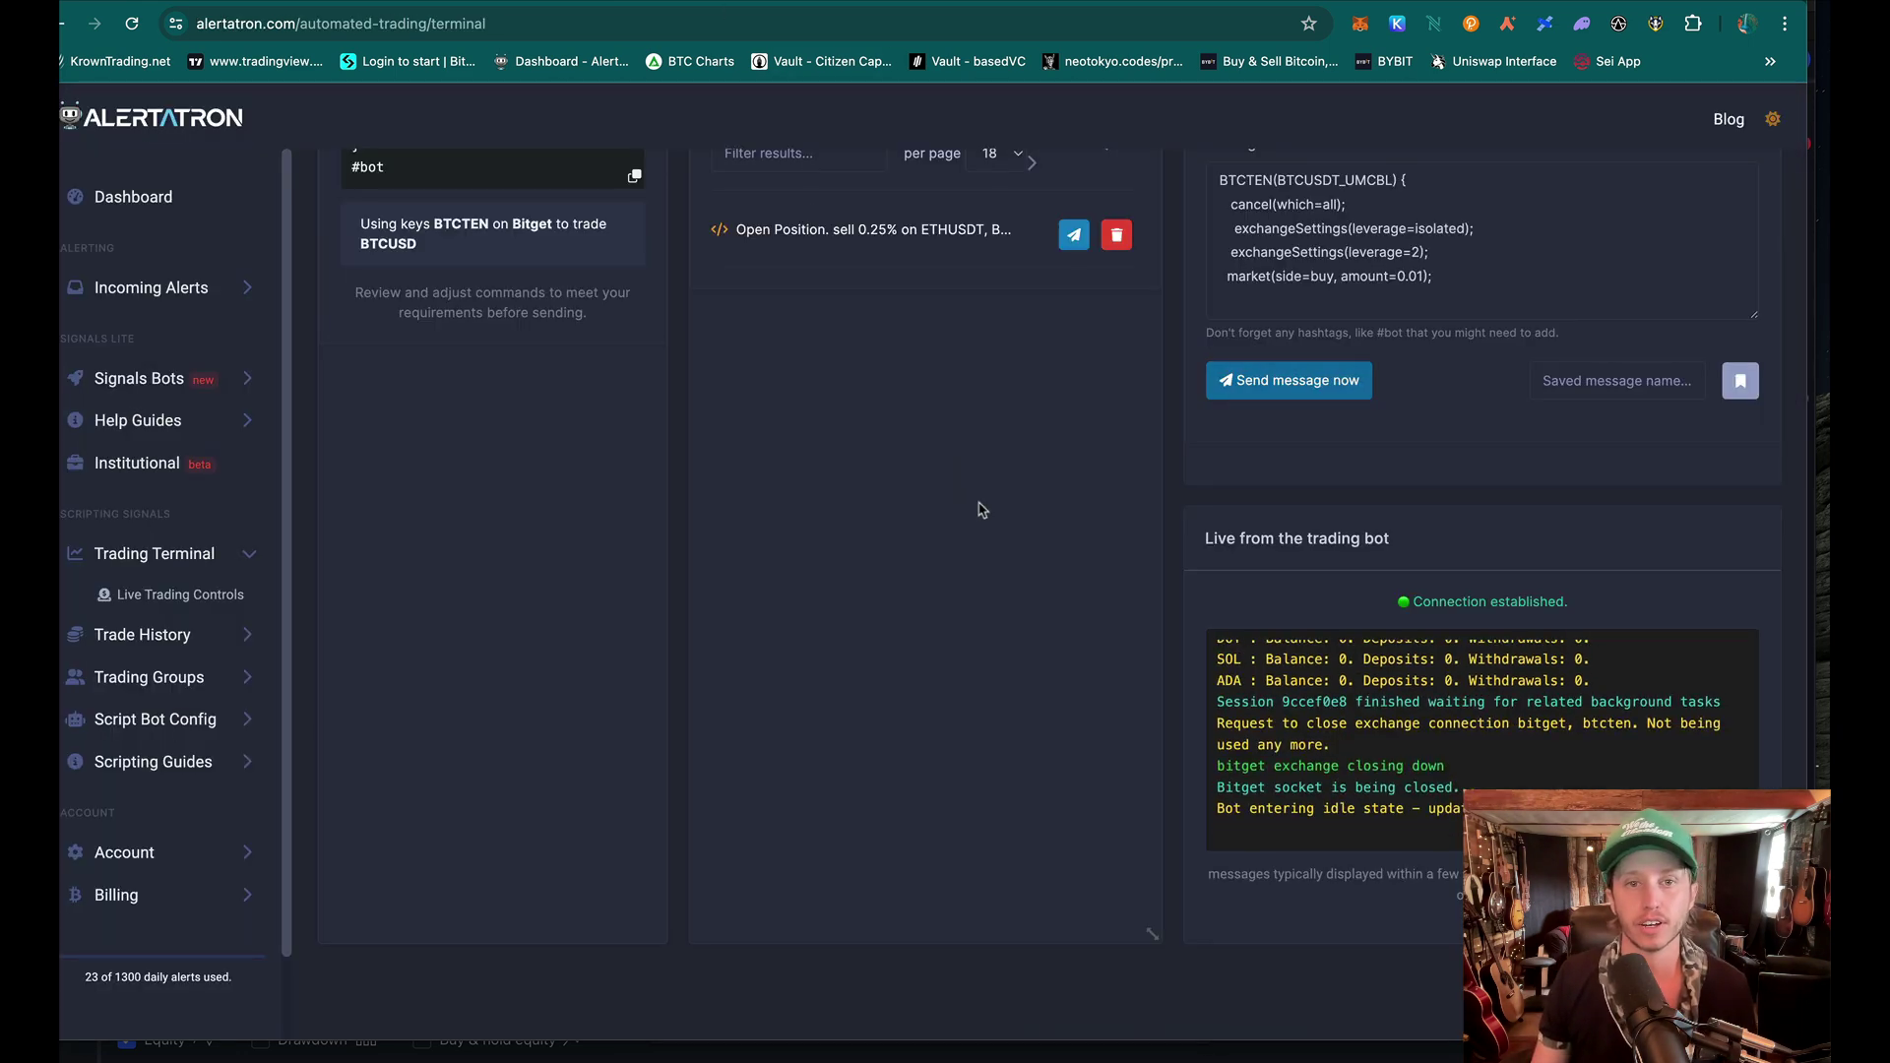
key(ctrl+Up)
Select the whole API Exit message in TradingView's Krown SKX settings
click(847, 512)
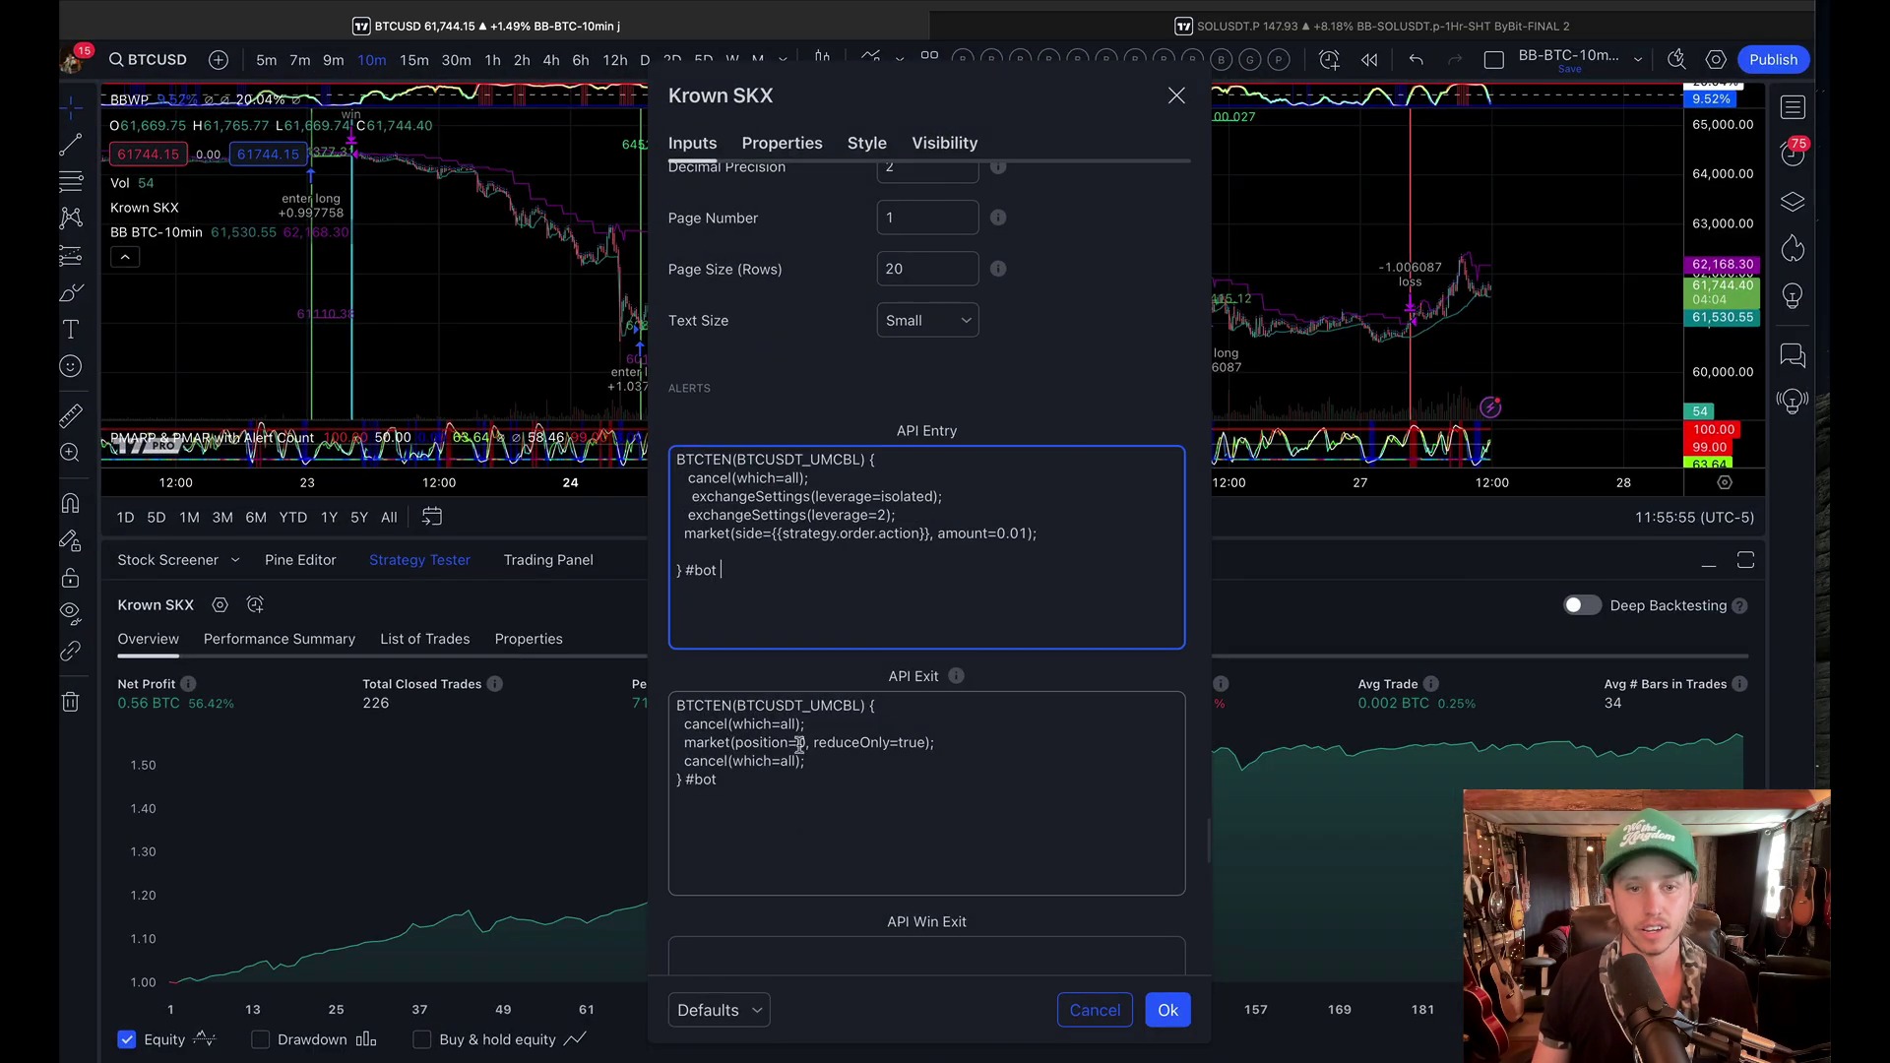
key(super+a)
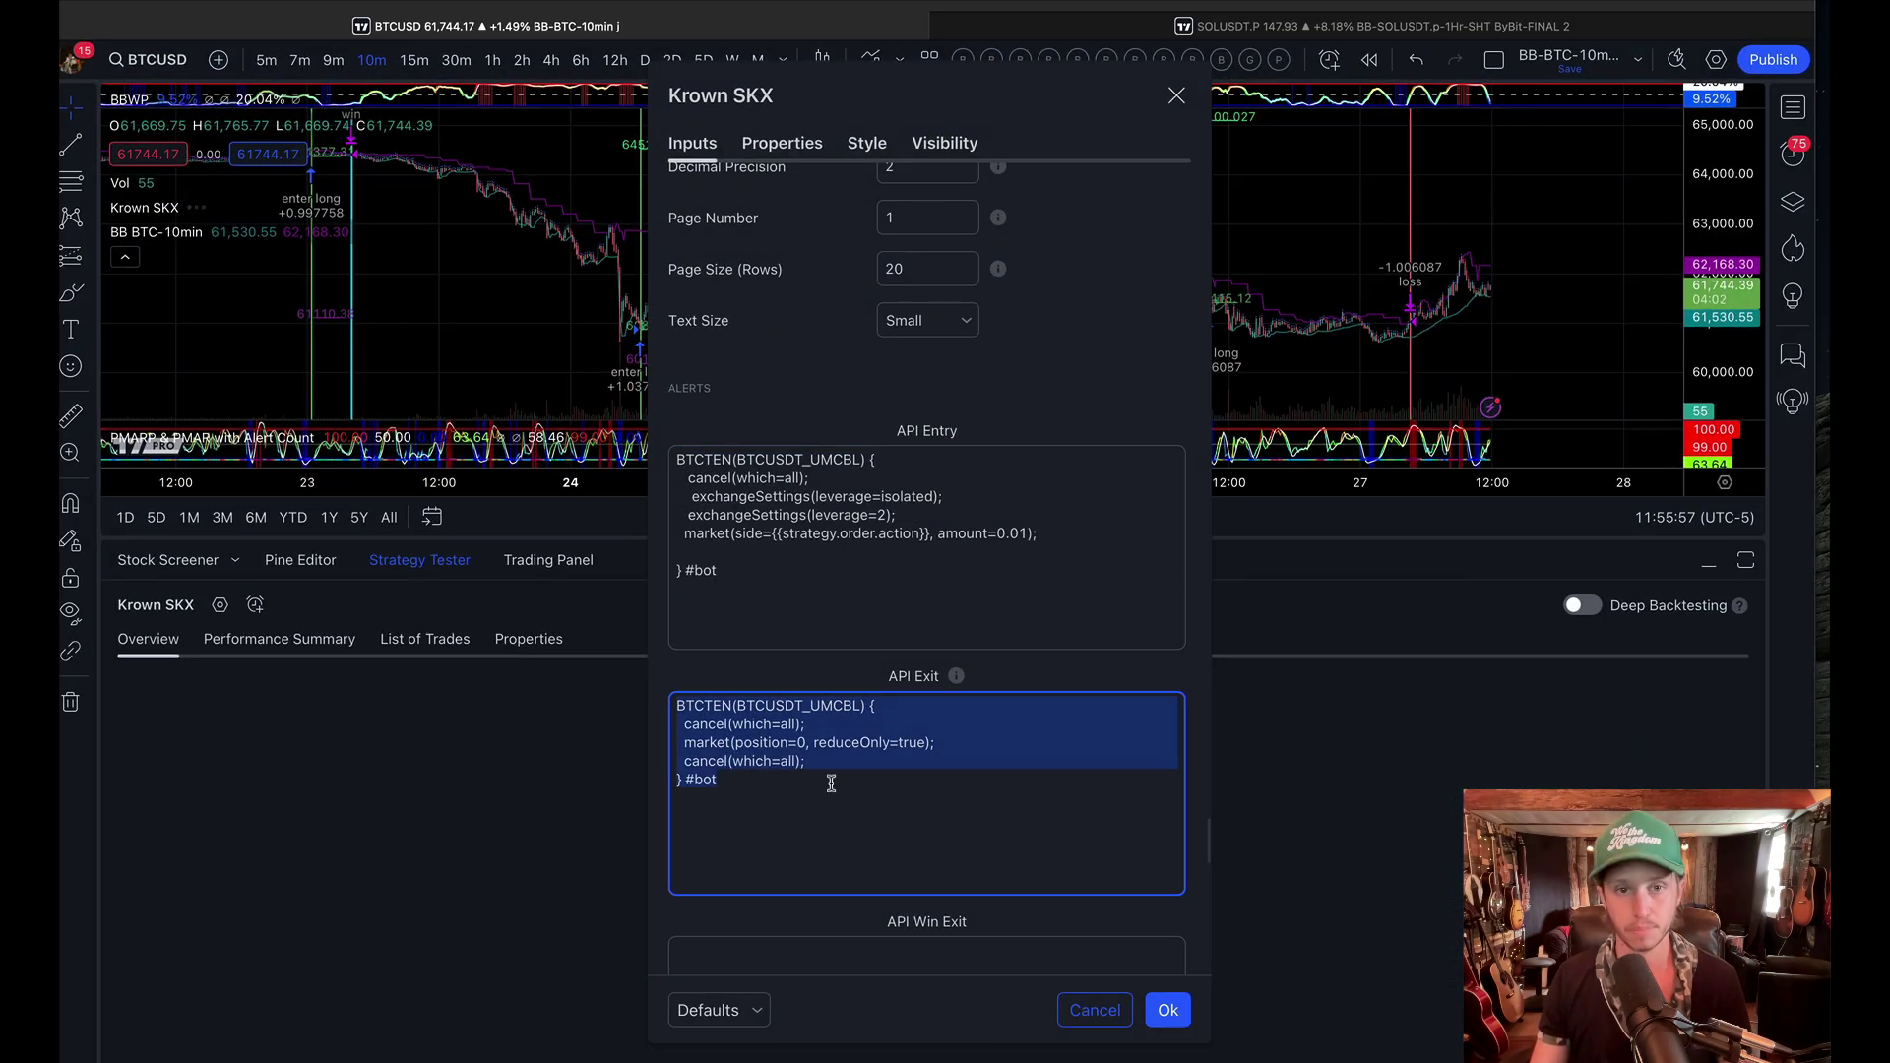
key(ctrl+Up)
Replace Alertatron's test message with the BTCTEN exit script for BTCUSDT_UMCBL and send it to the bot
click(1034, 690)
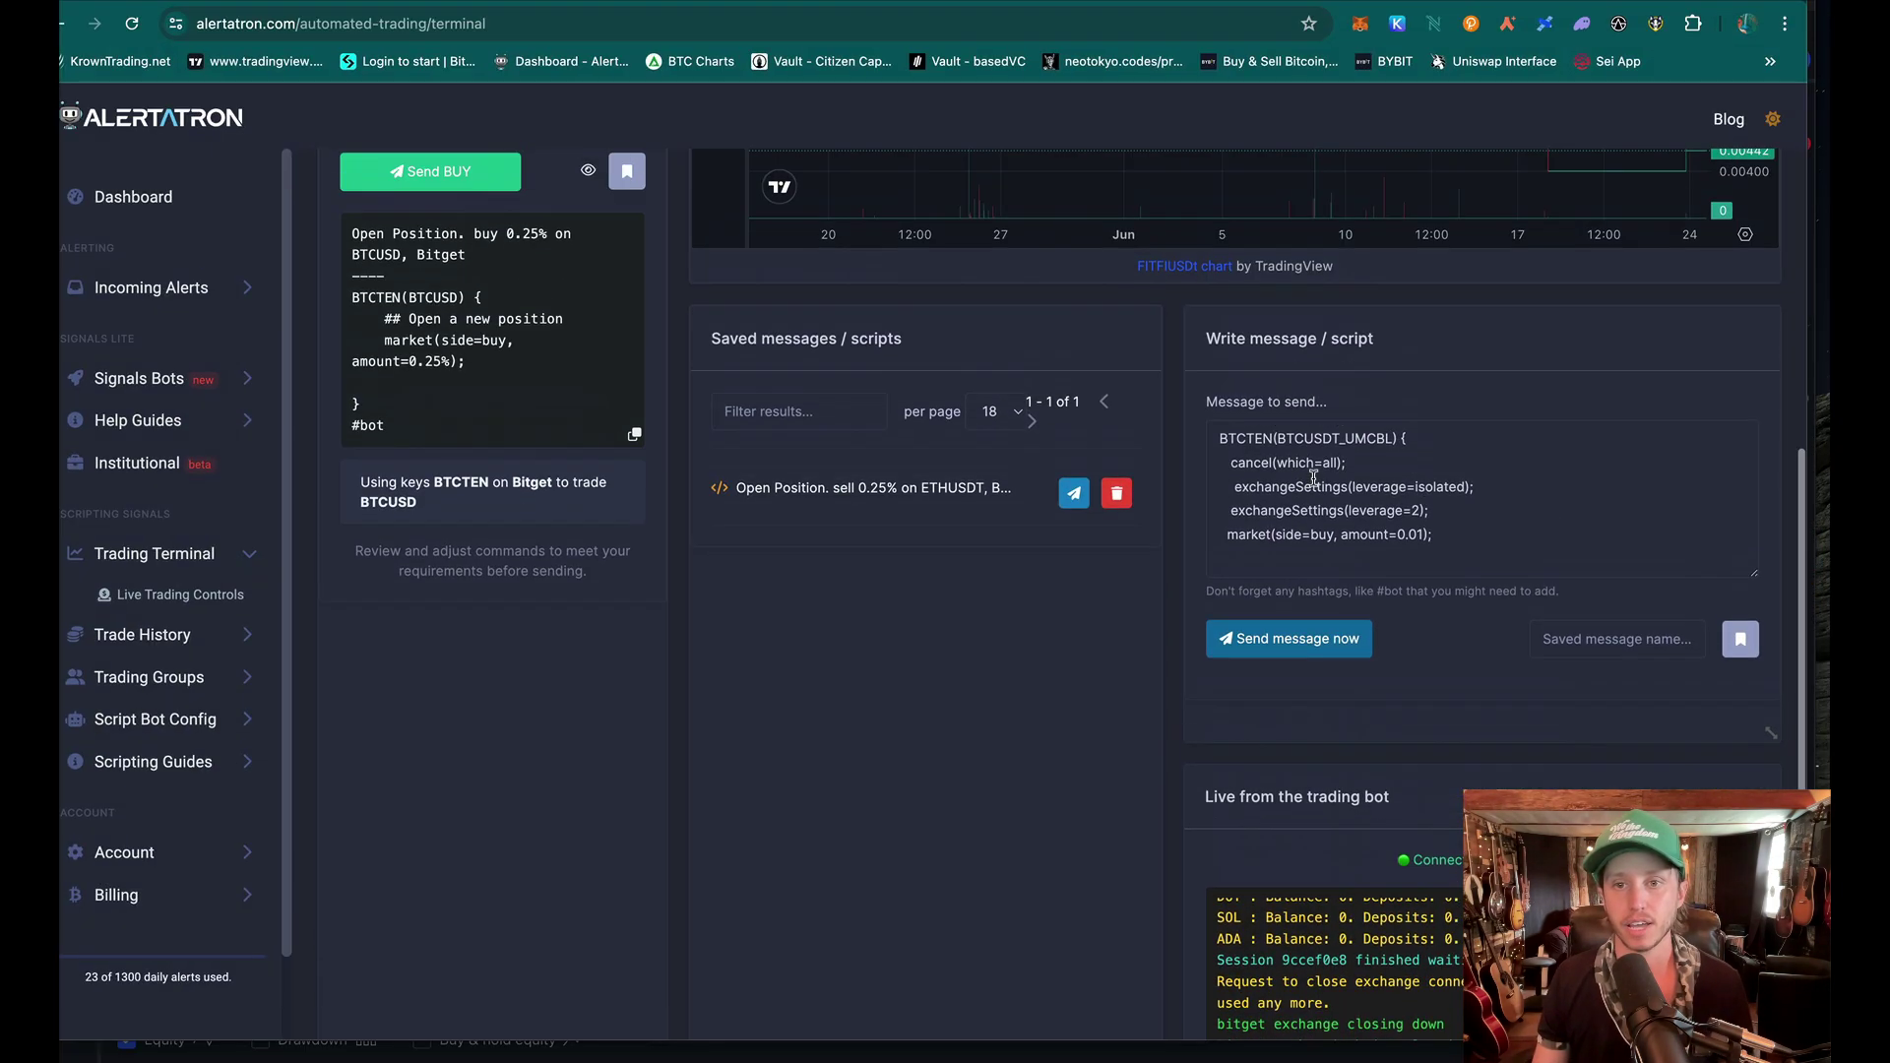
click(1313, 479)
key(super+a)
key(super+v)
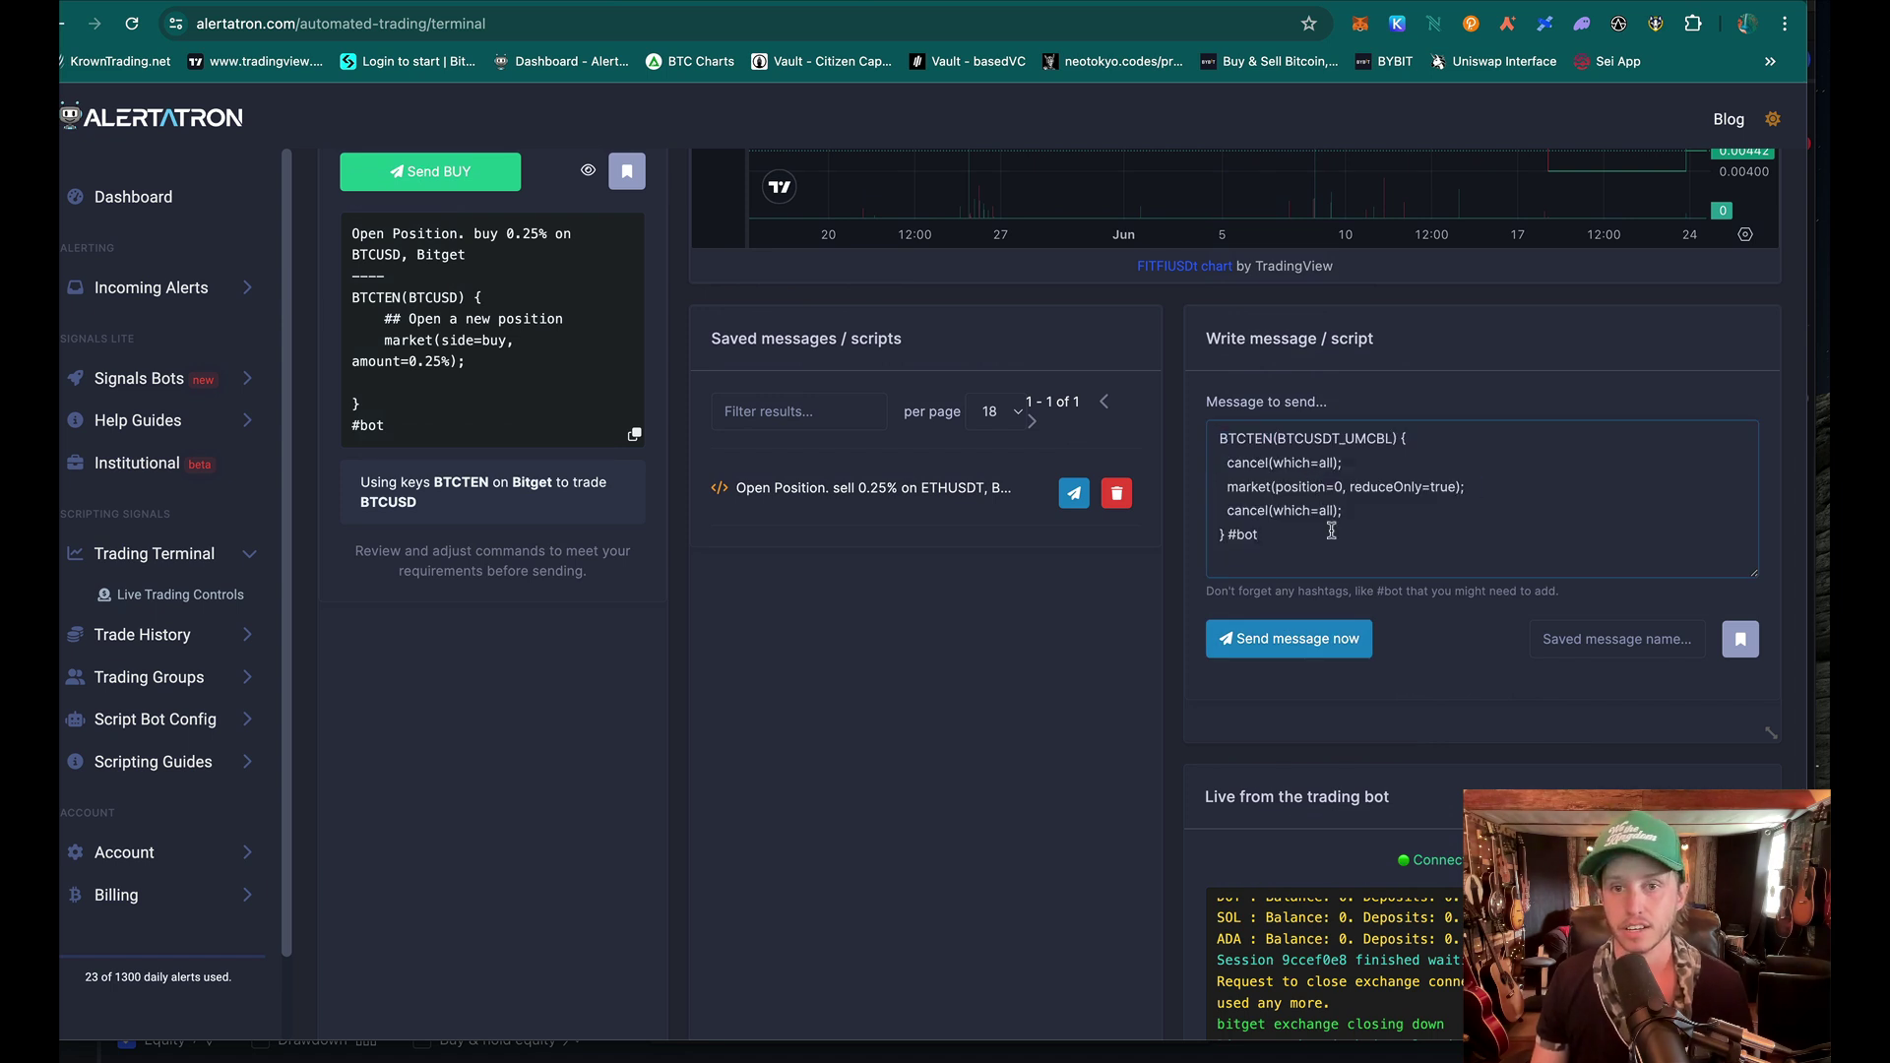
click(1284, 642)
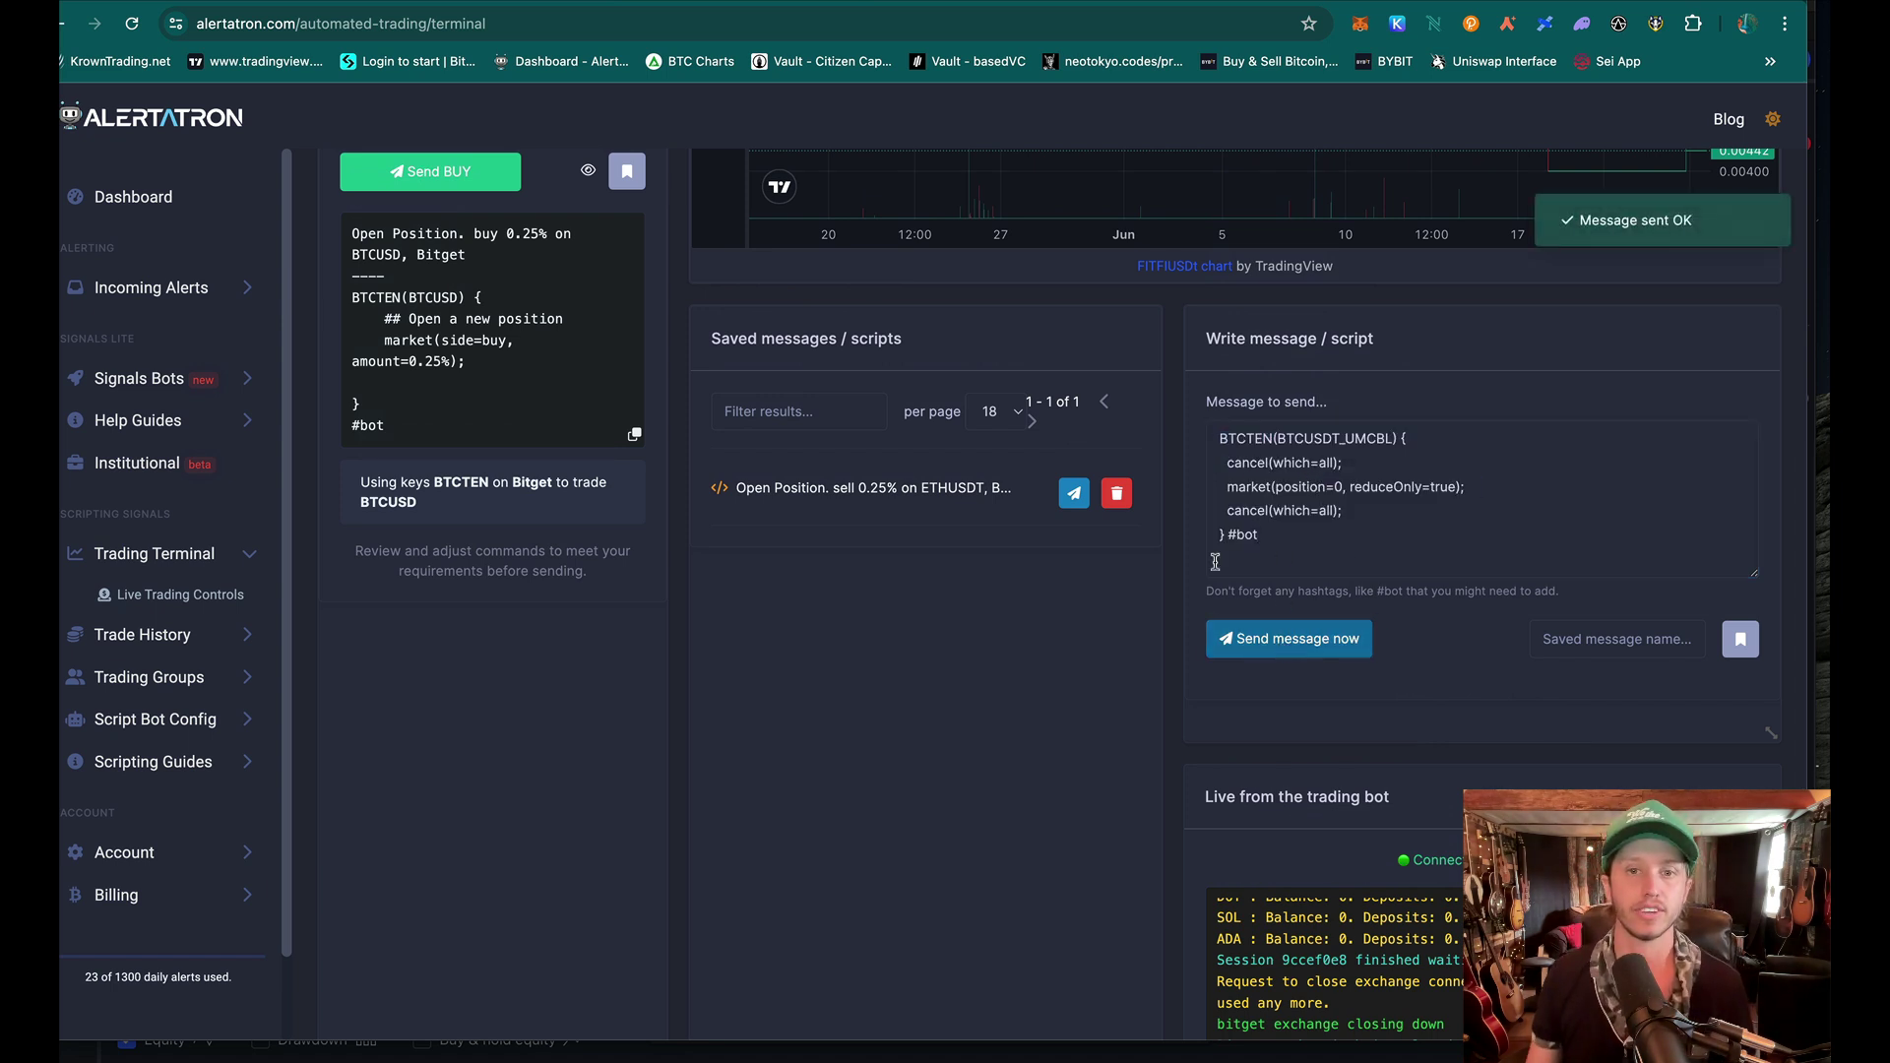
click(158, 5)
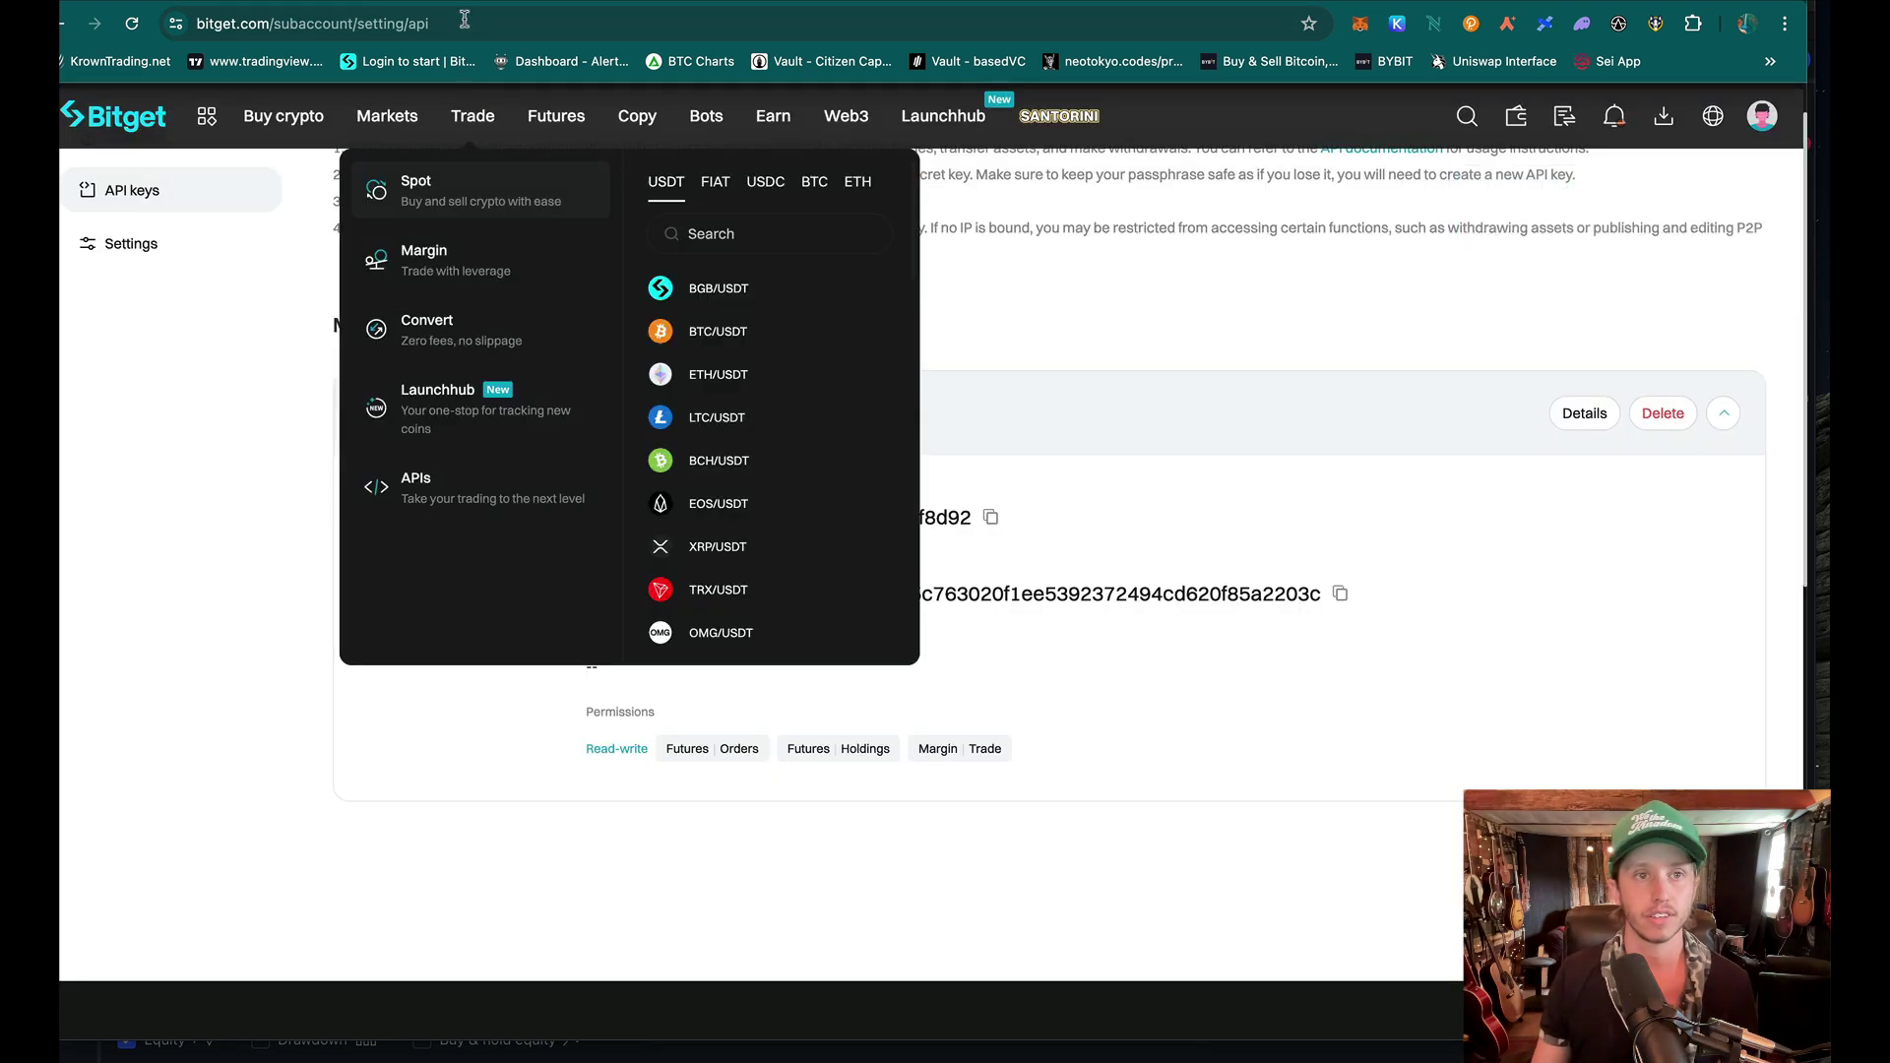
Go to Bitget's BTCUSDT futures trading page from the account's API page
click(683, 287)
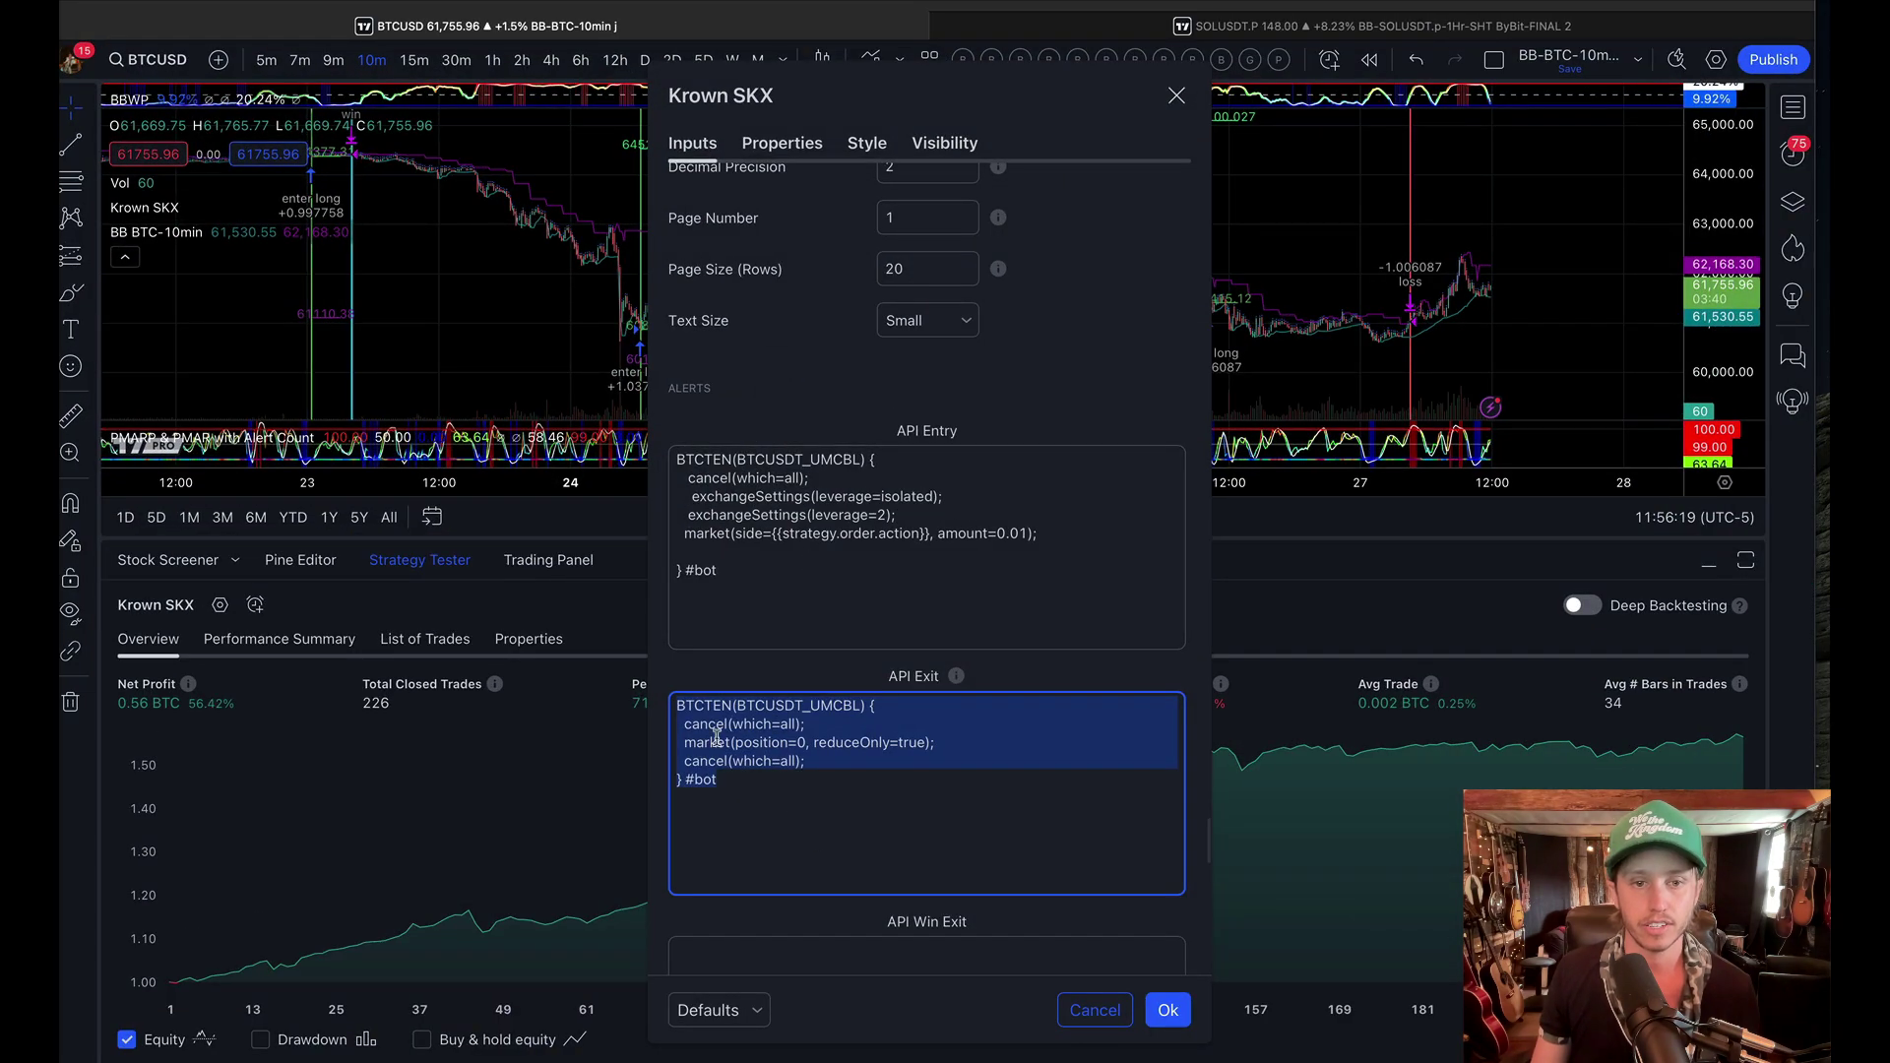
Edit the Krown SKX API Entry command to amount=0.1 and leverage=4, then apply the settings
click(1021, 533)
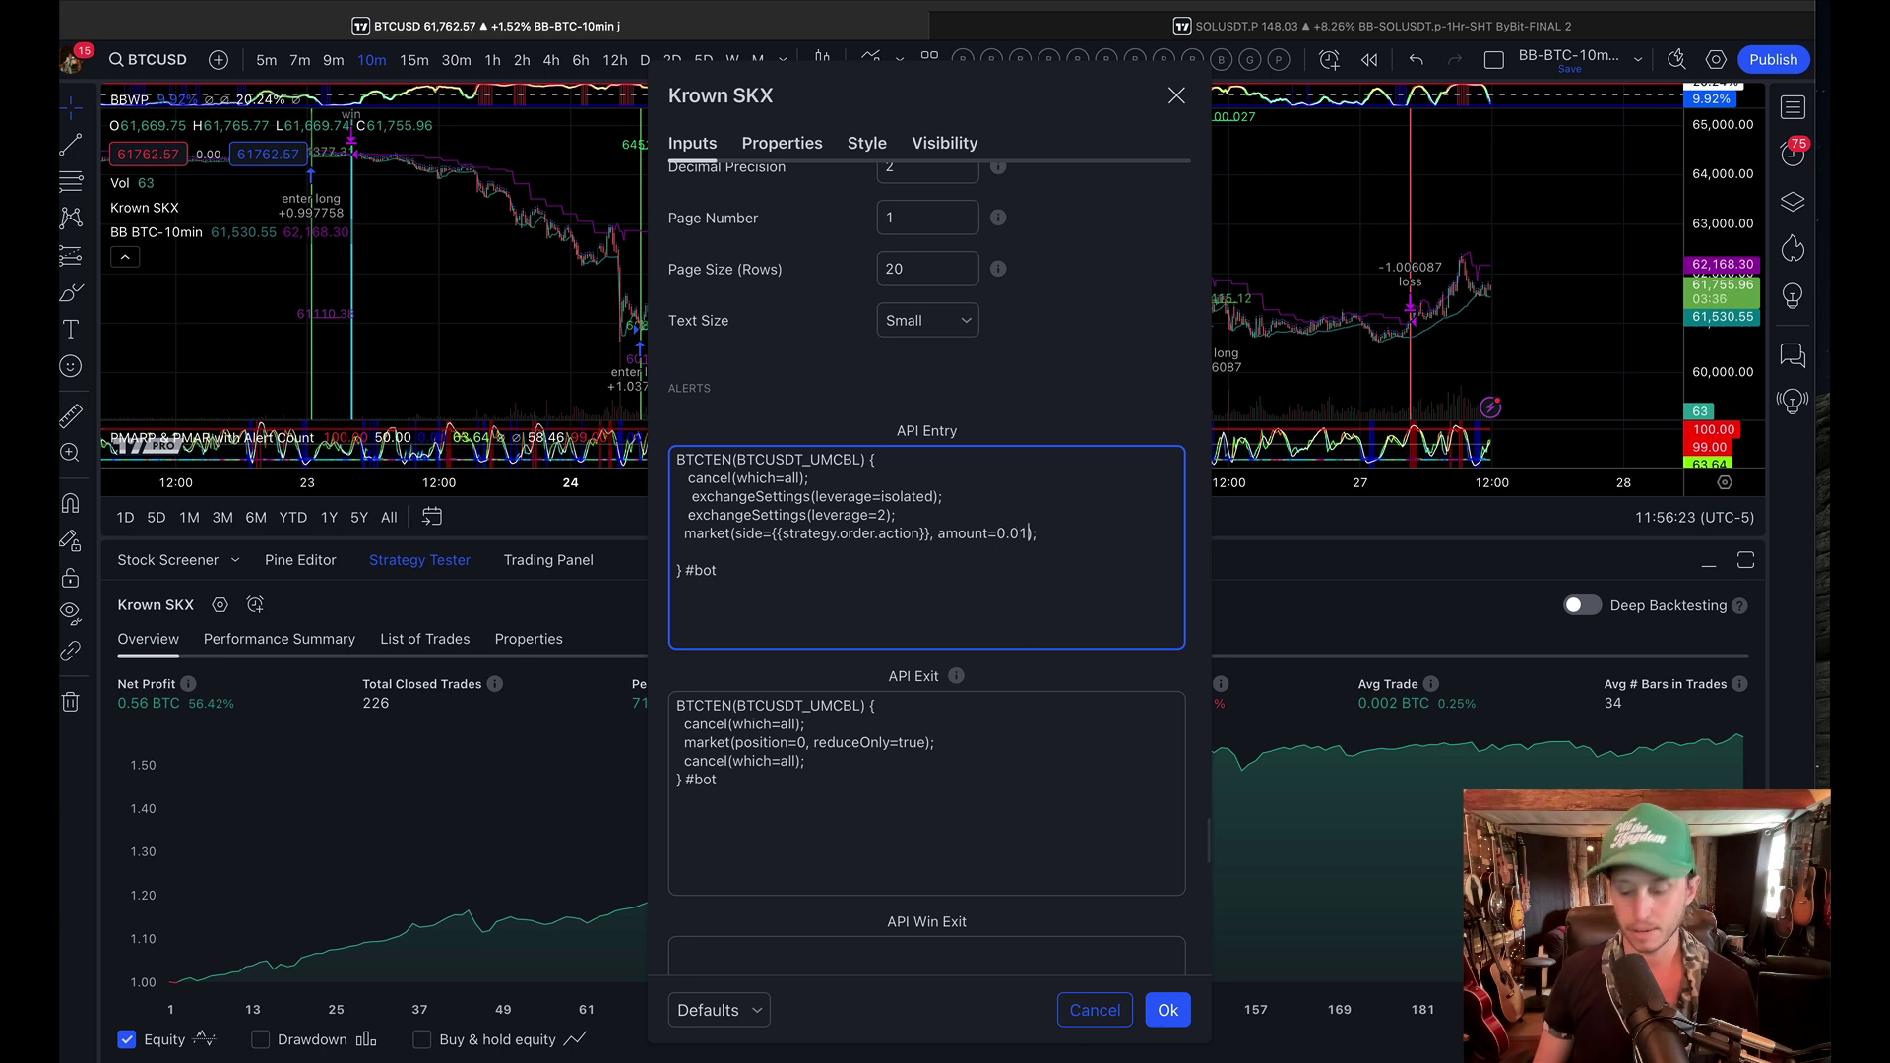
click(935, 602)
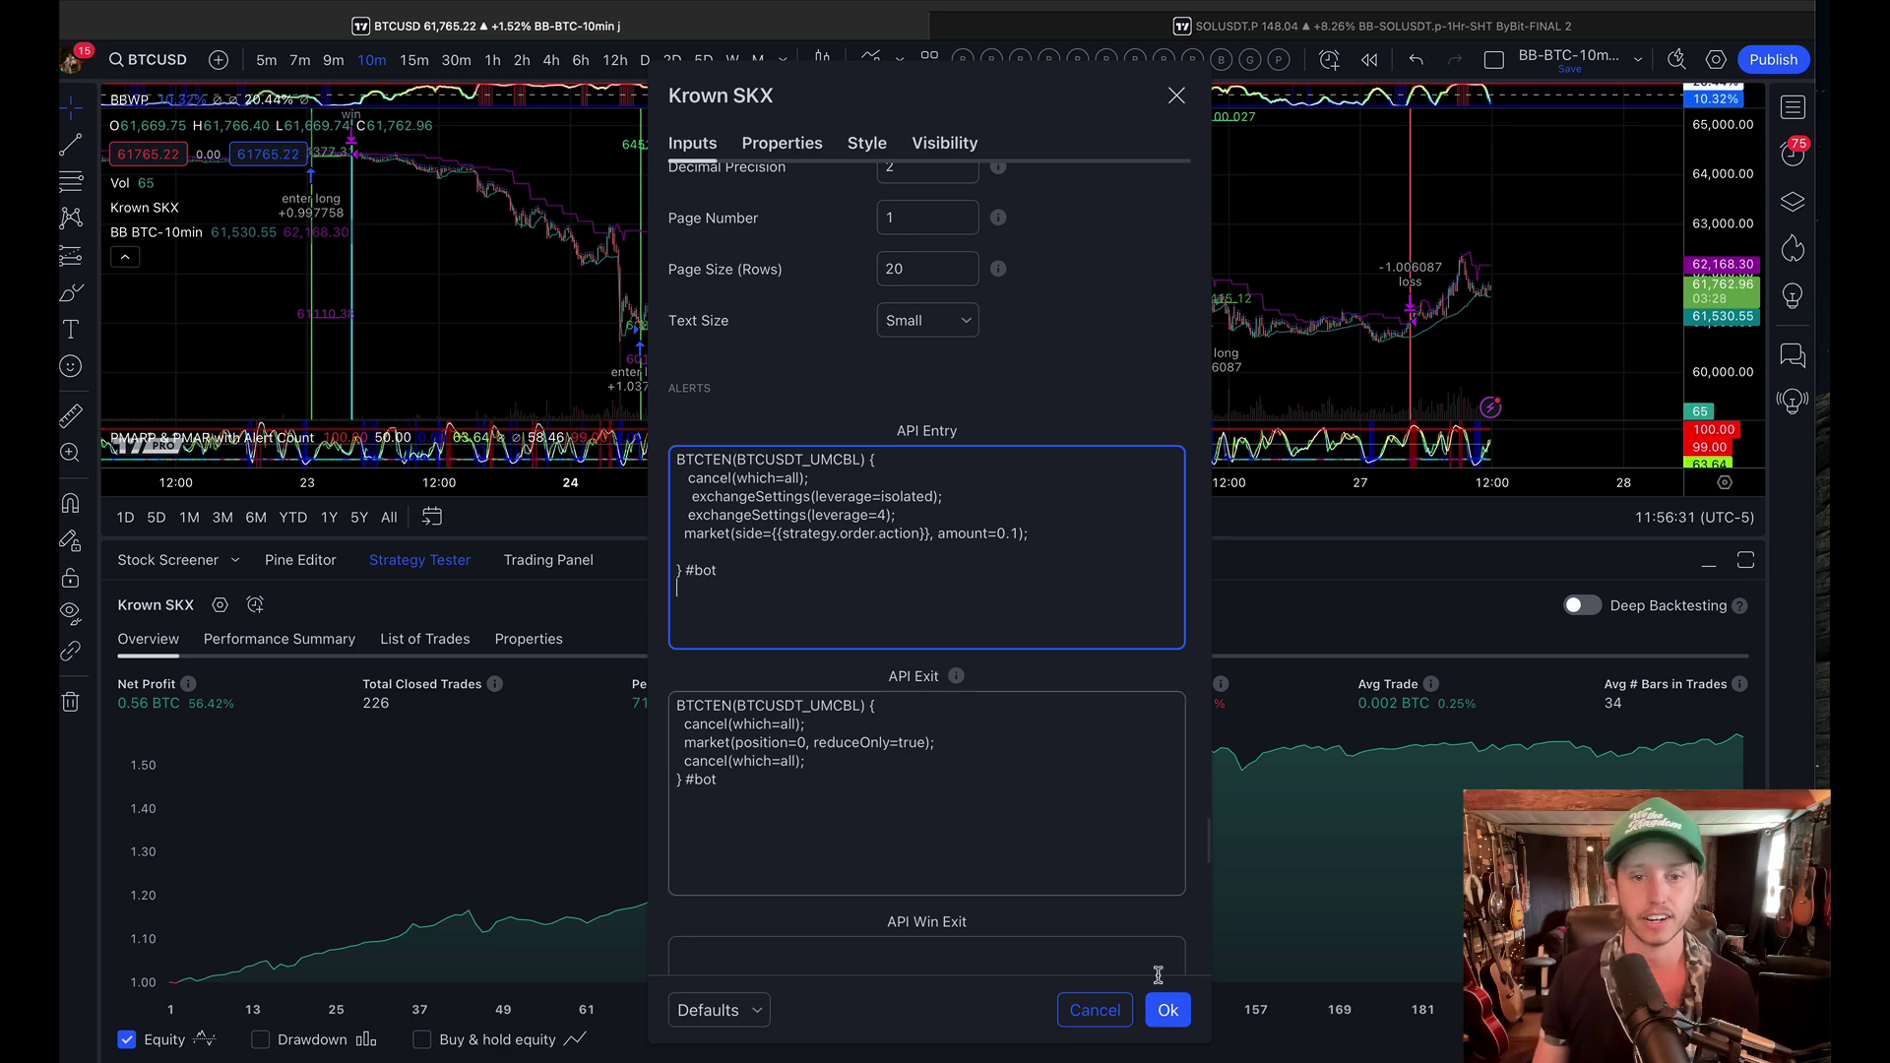
click(1169, 1010)
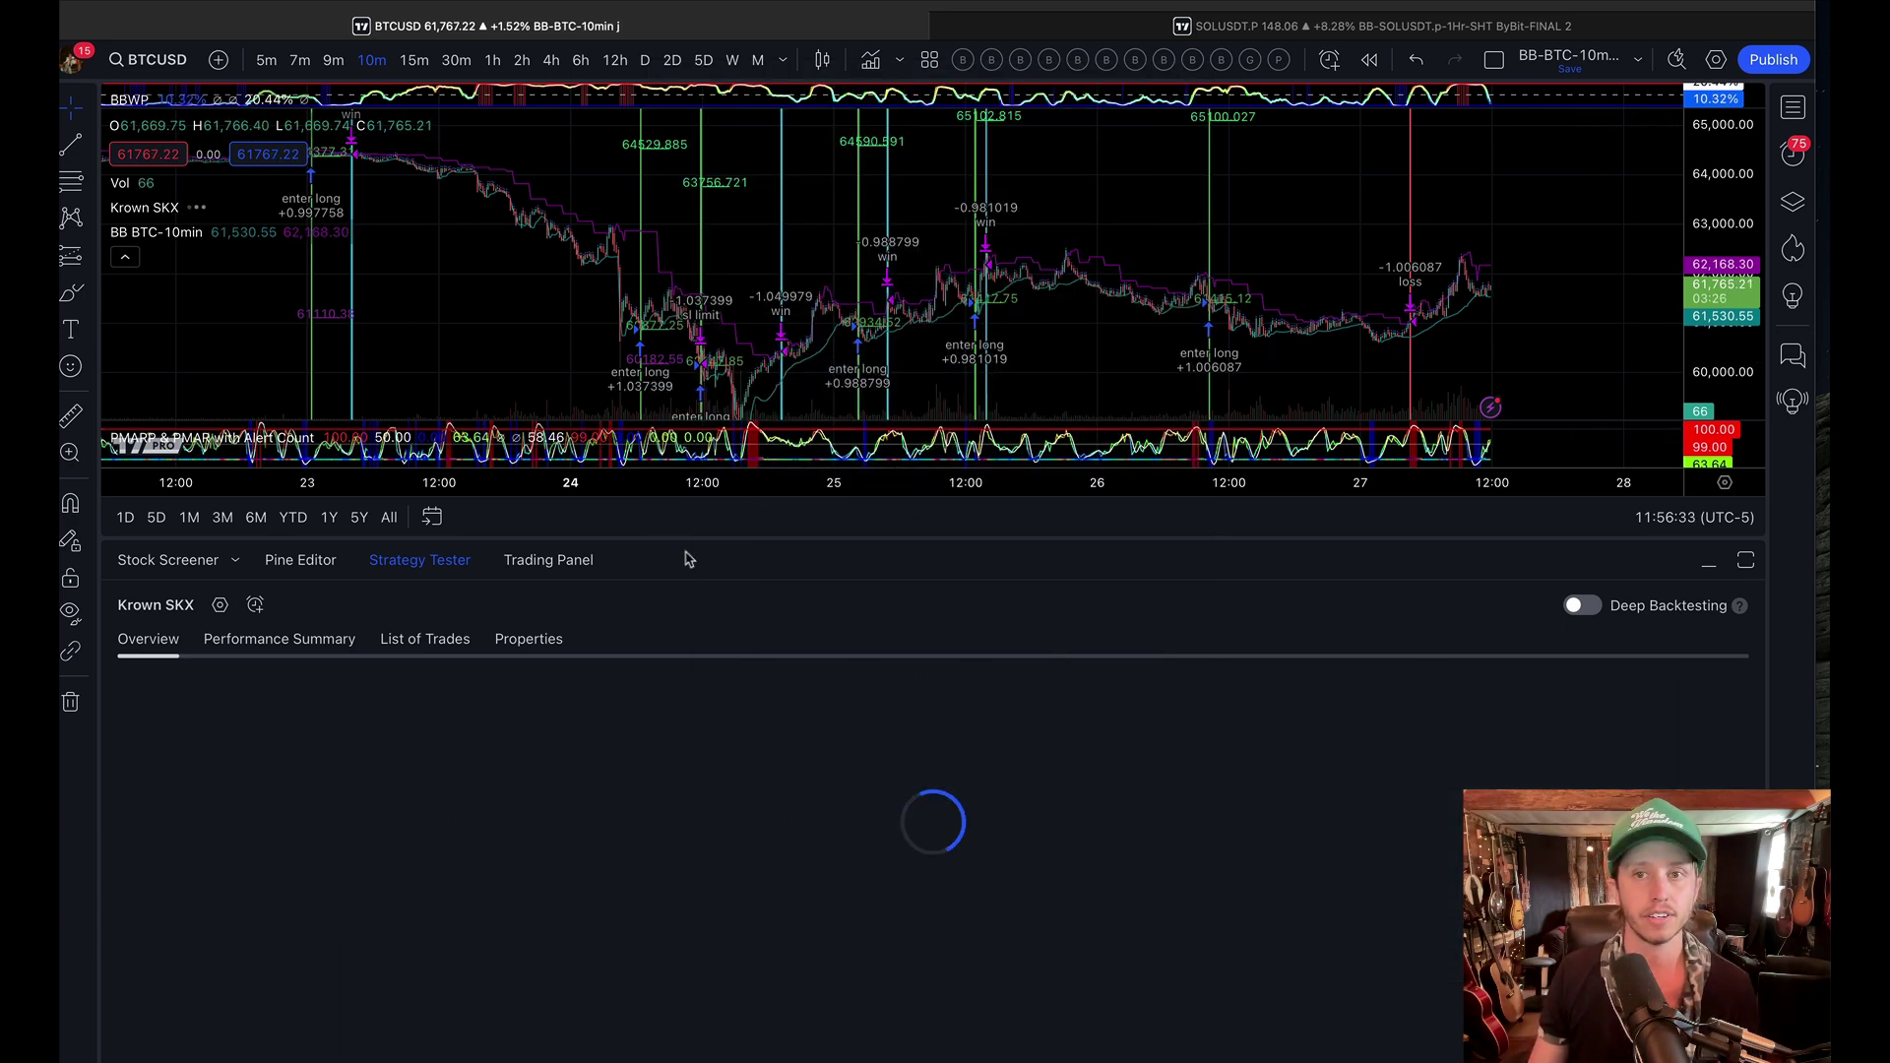
Save the layout, then add a Krown SKX alert after confirming its Alertatron webhook URL in Notifications
click(1560, 76)
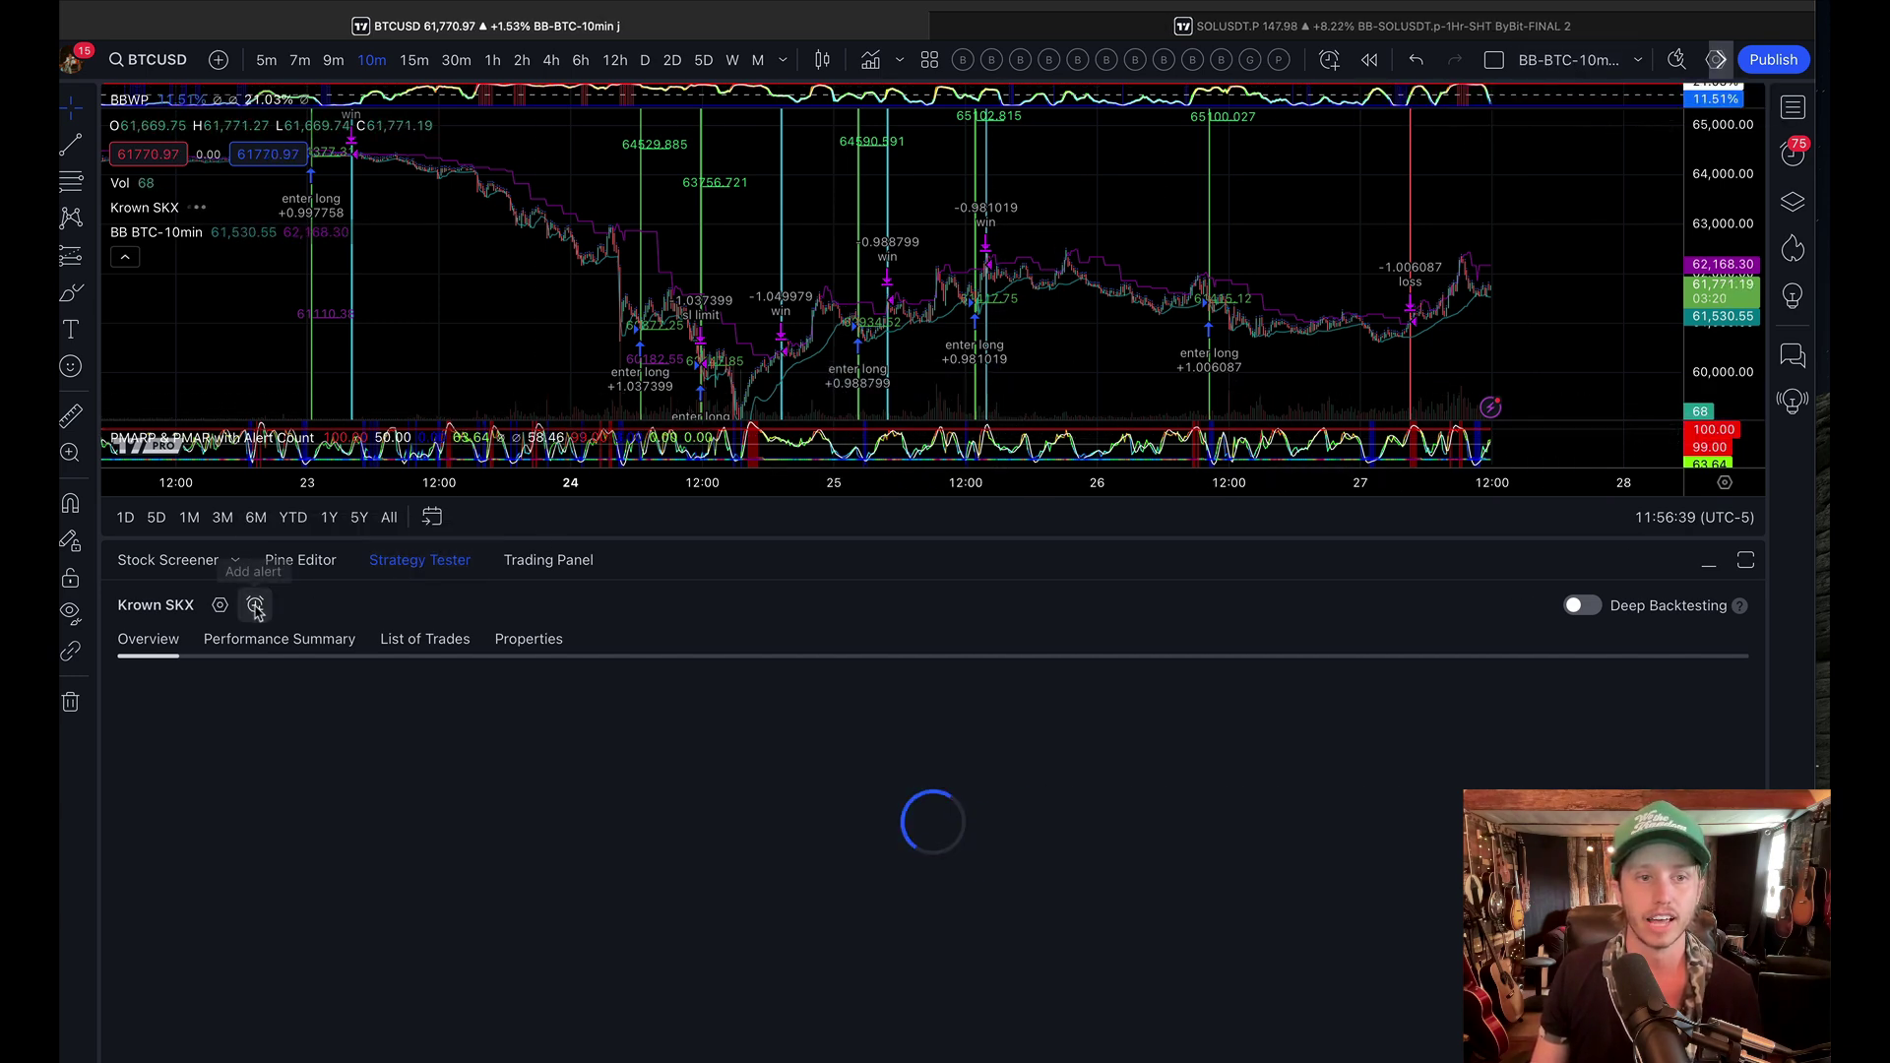
click(255, 606)
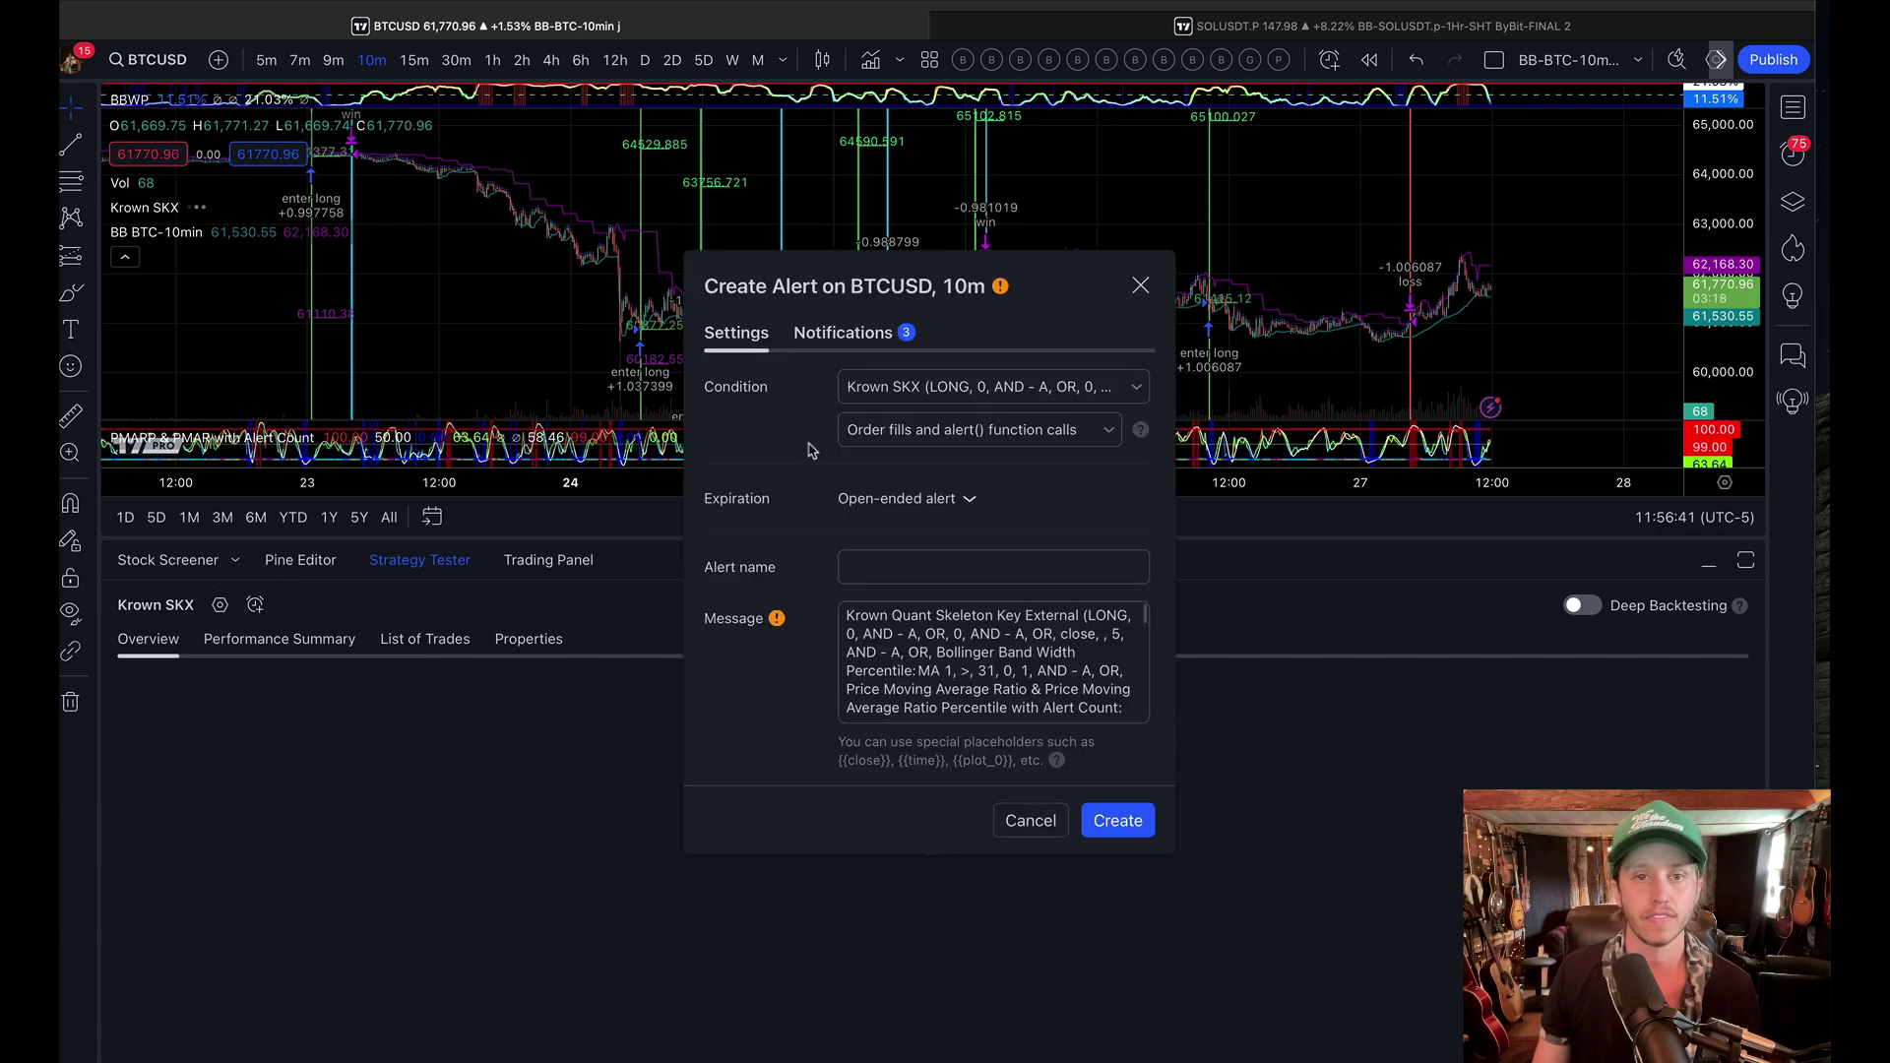
click(840, 331)
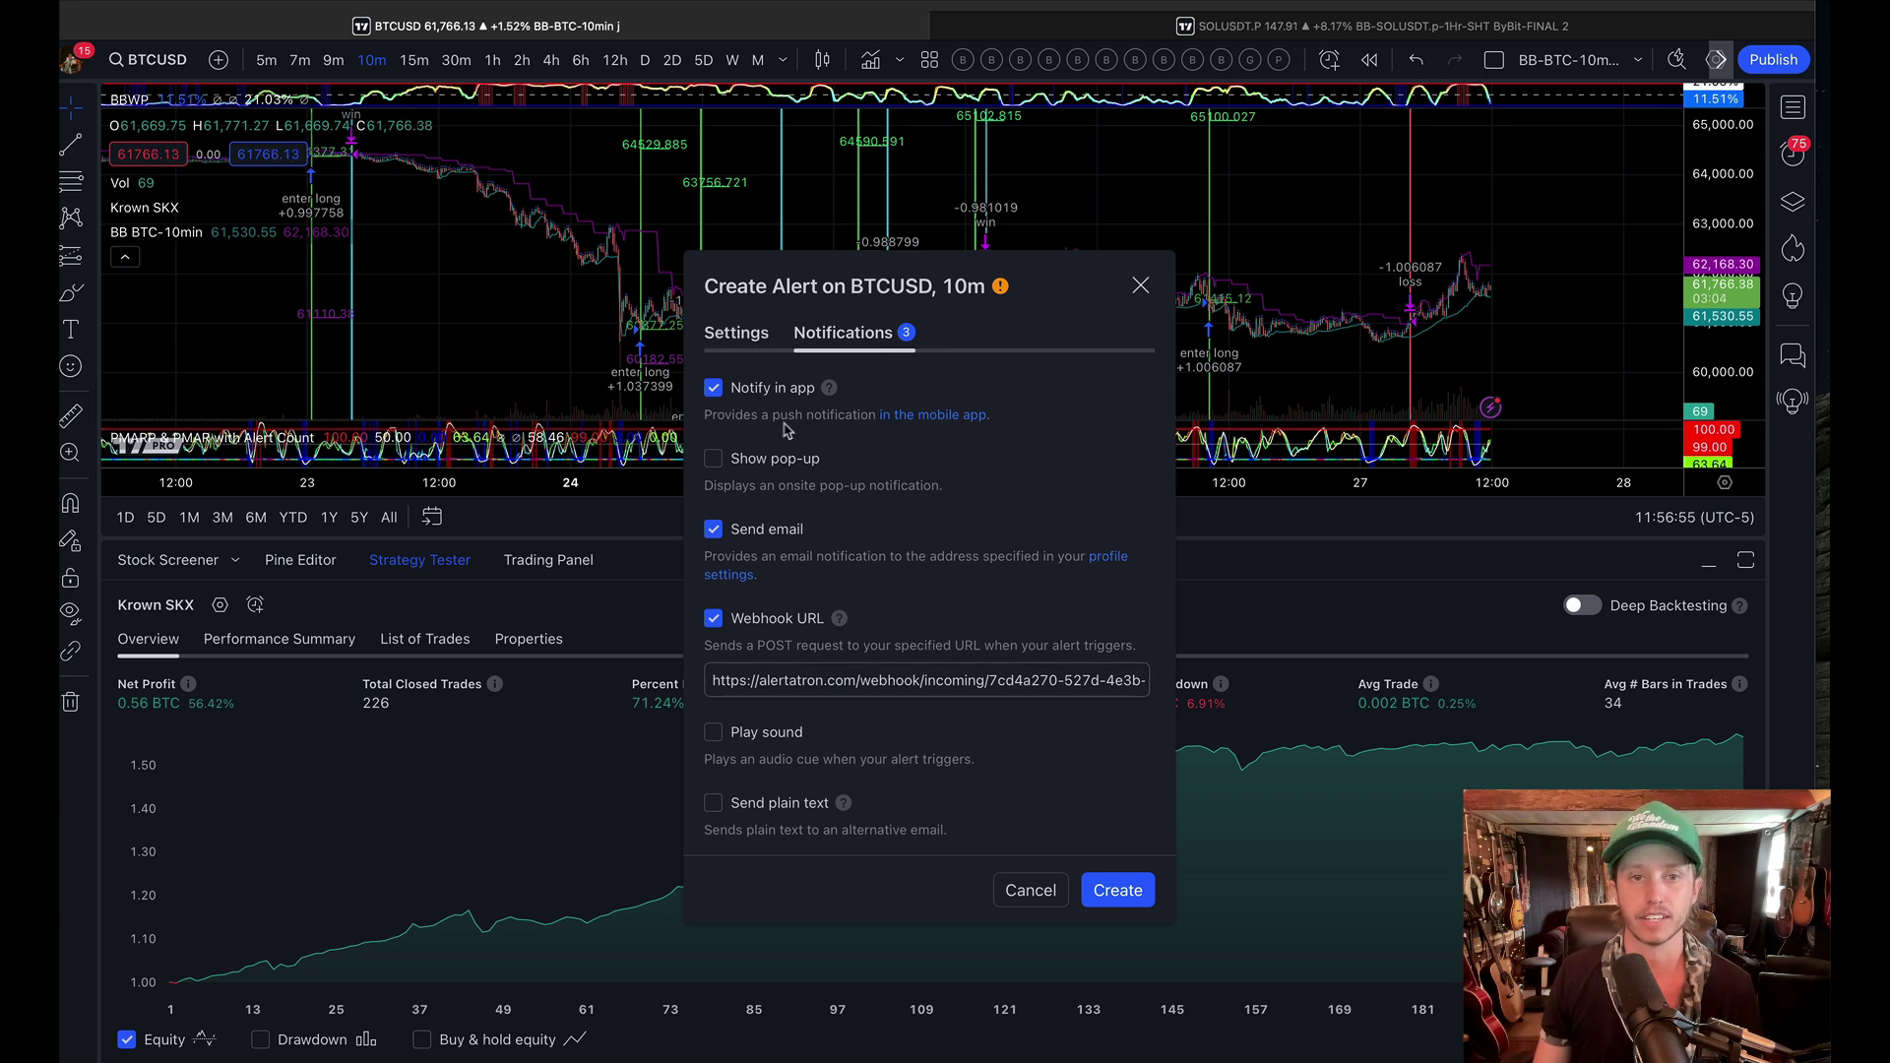
click(741, 335)
click(892, 711)
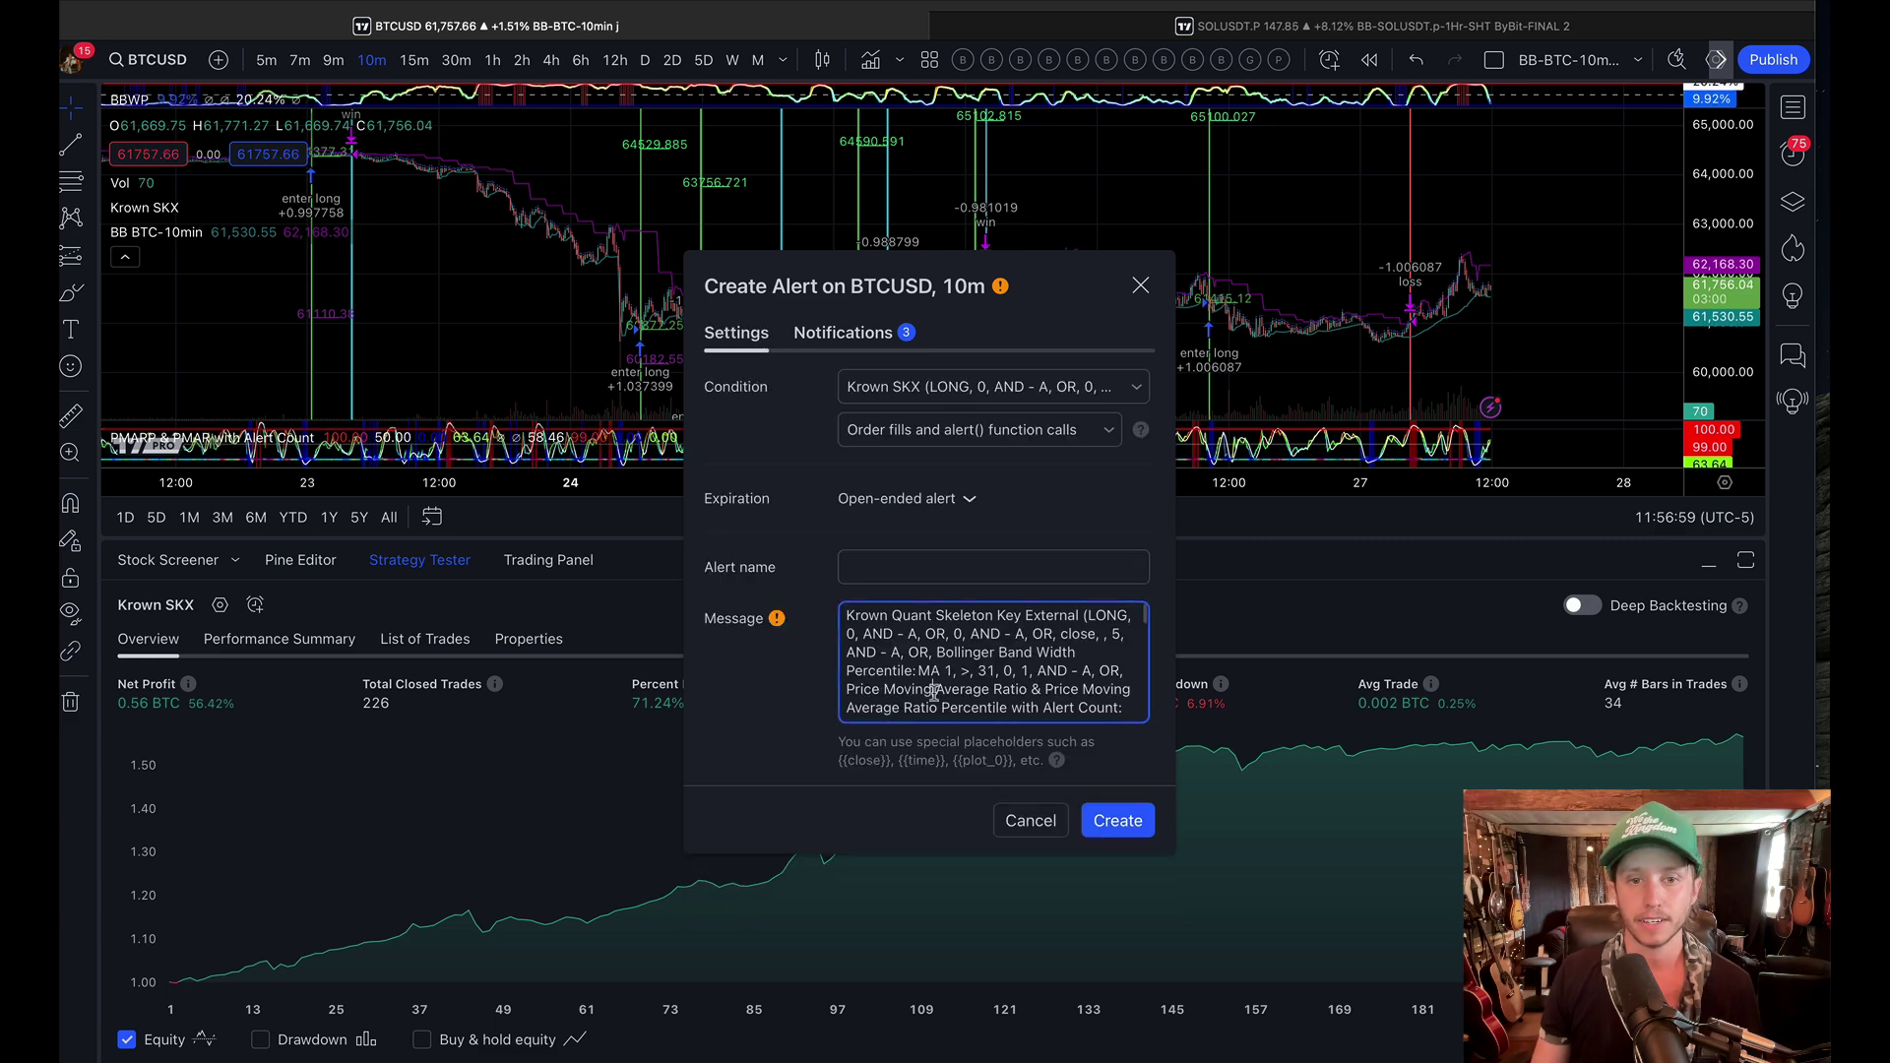
Copy the message from the existing 30min-PEPE alert, then cancel without saving
click(1793, 150)
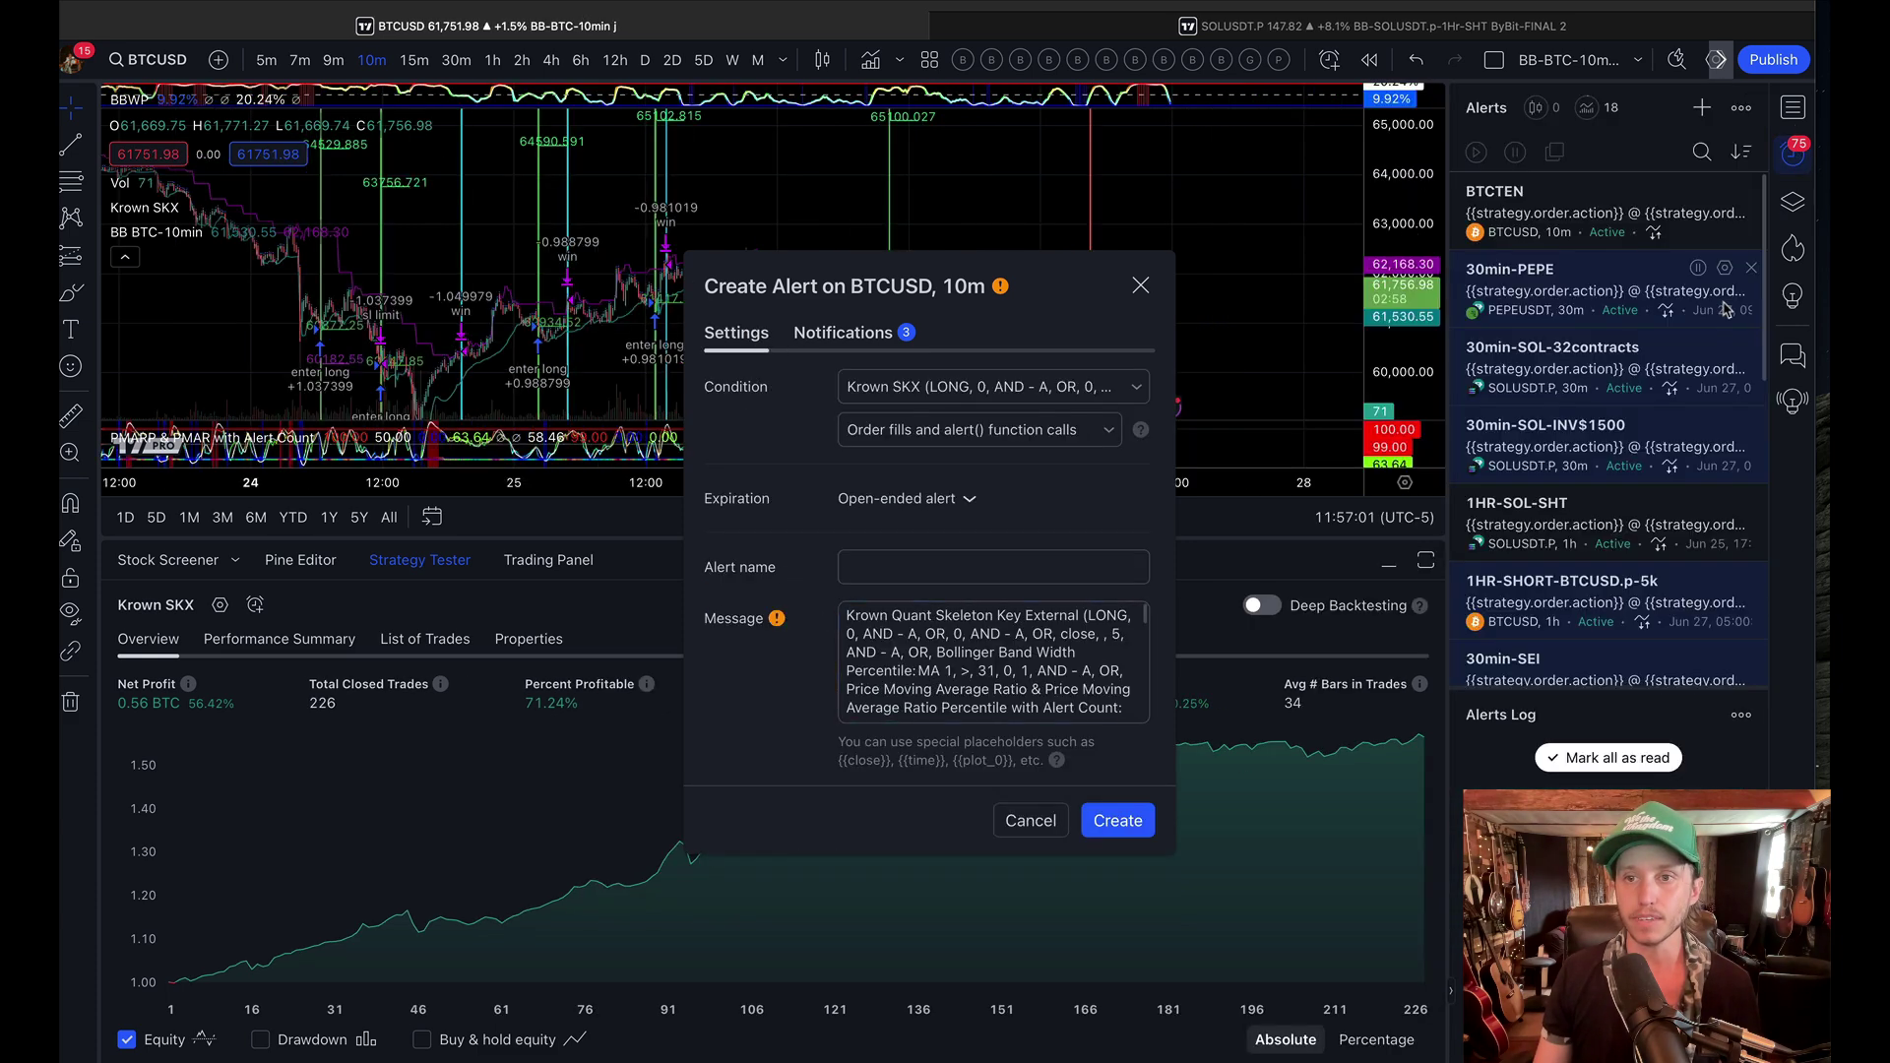
click(1536, 287)
click(1067, 653)
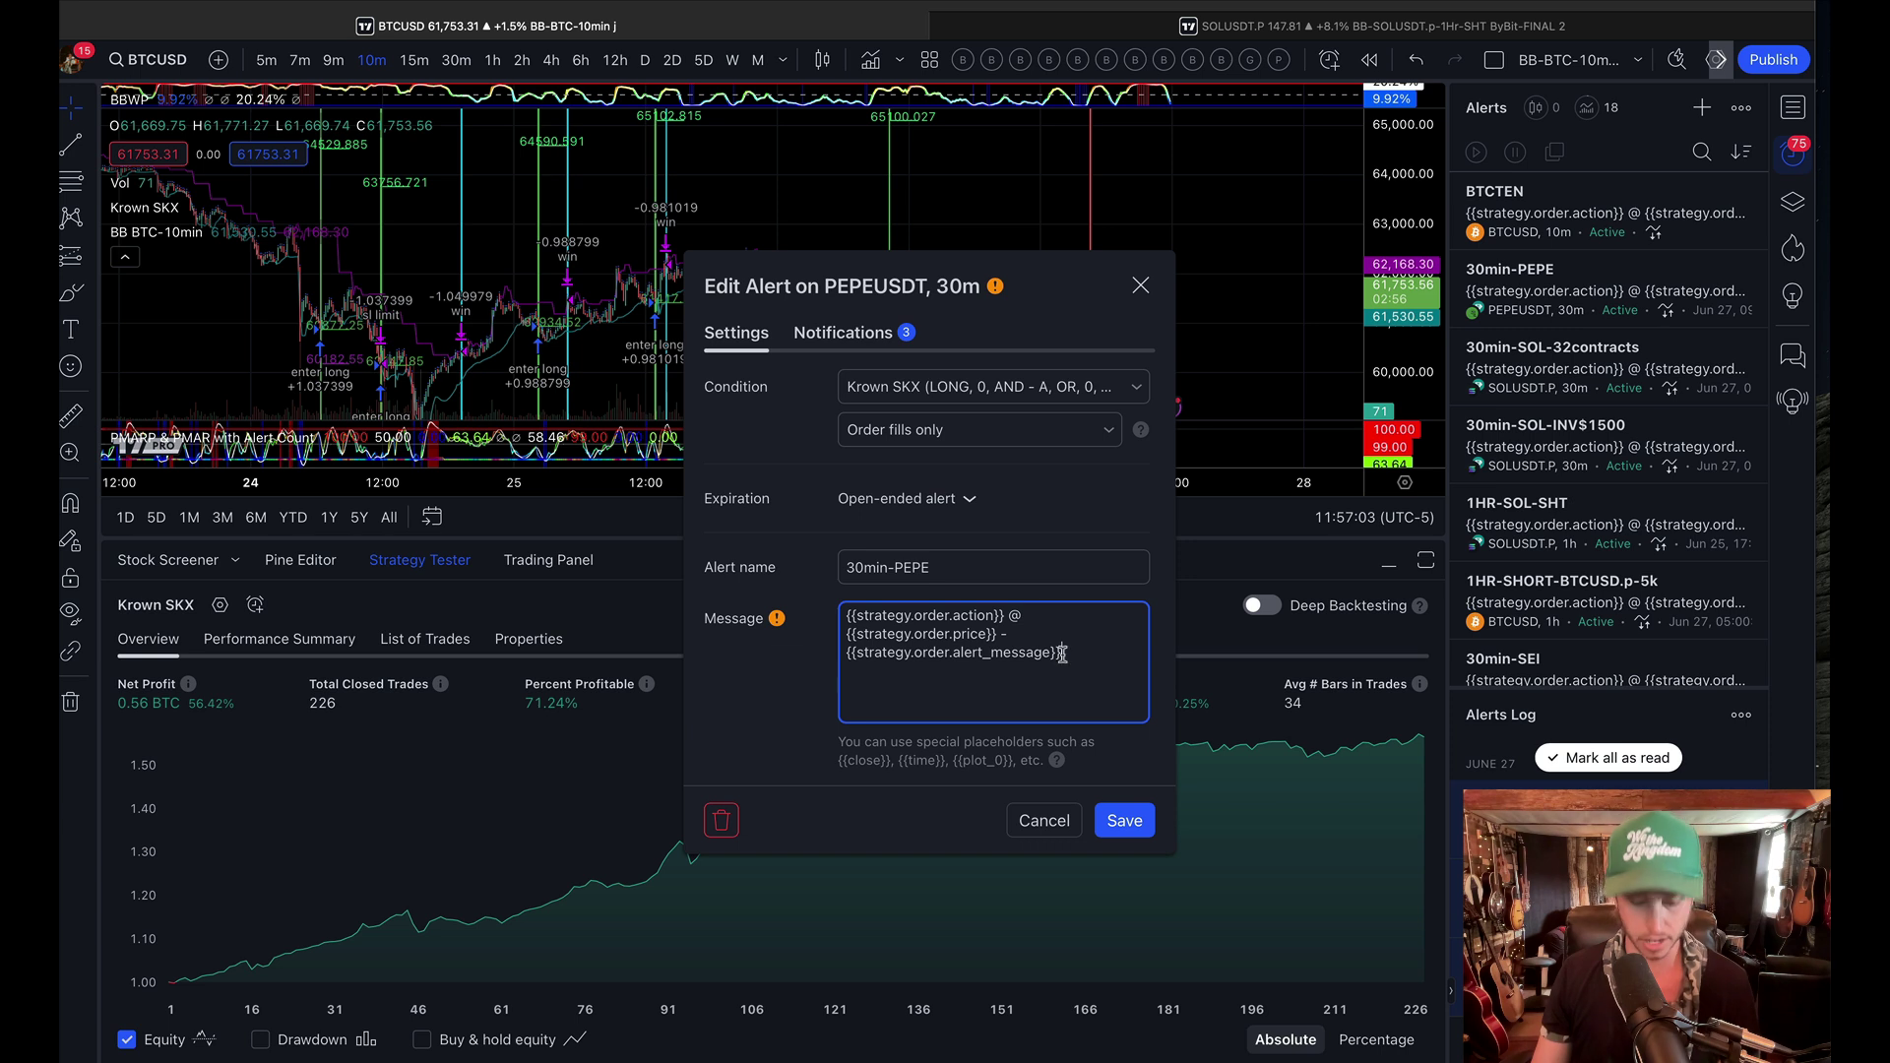
key(super+a)
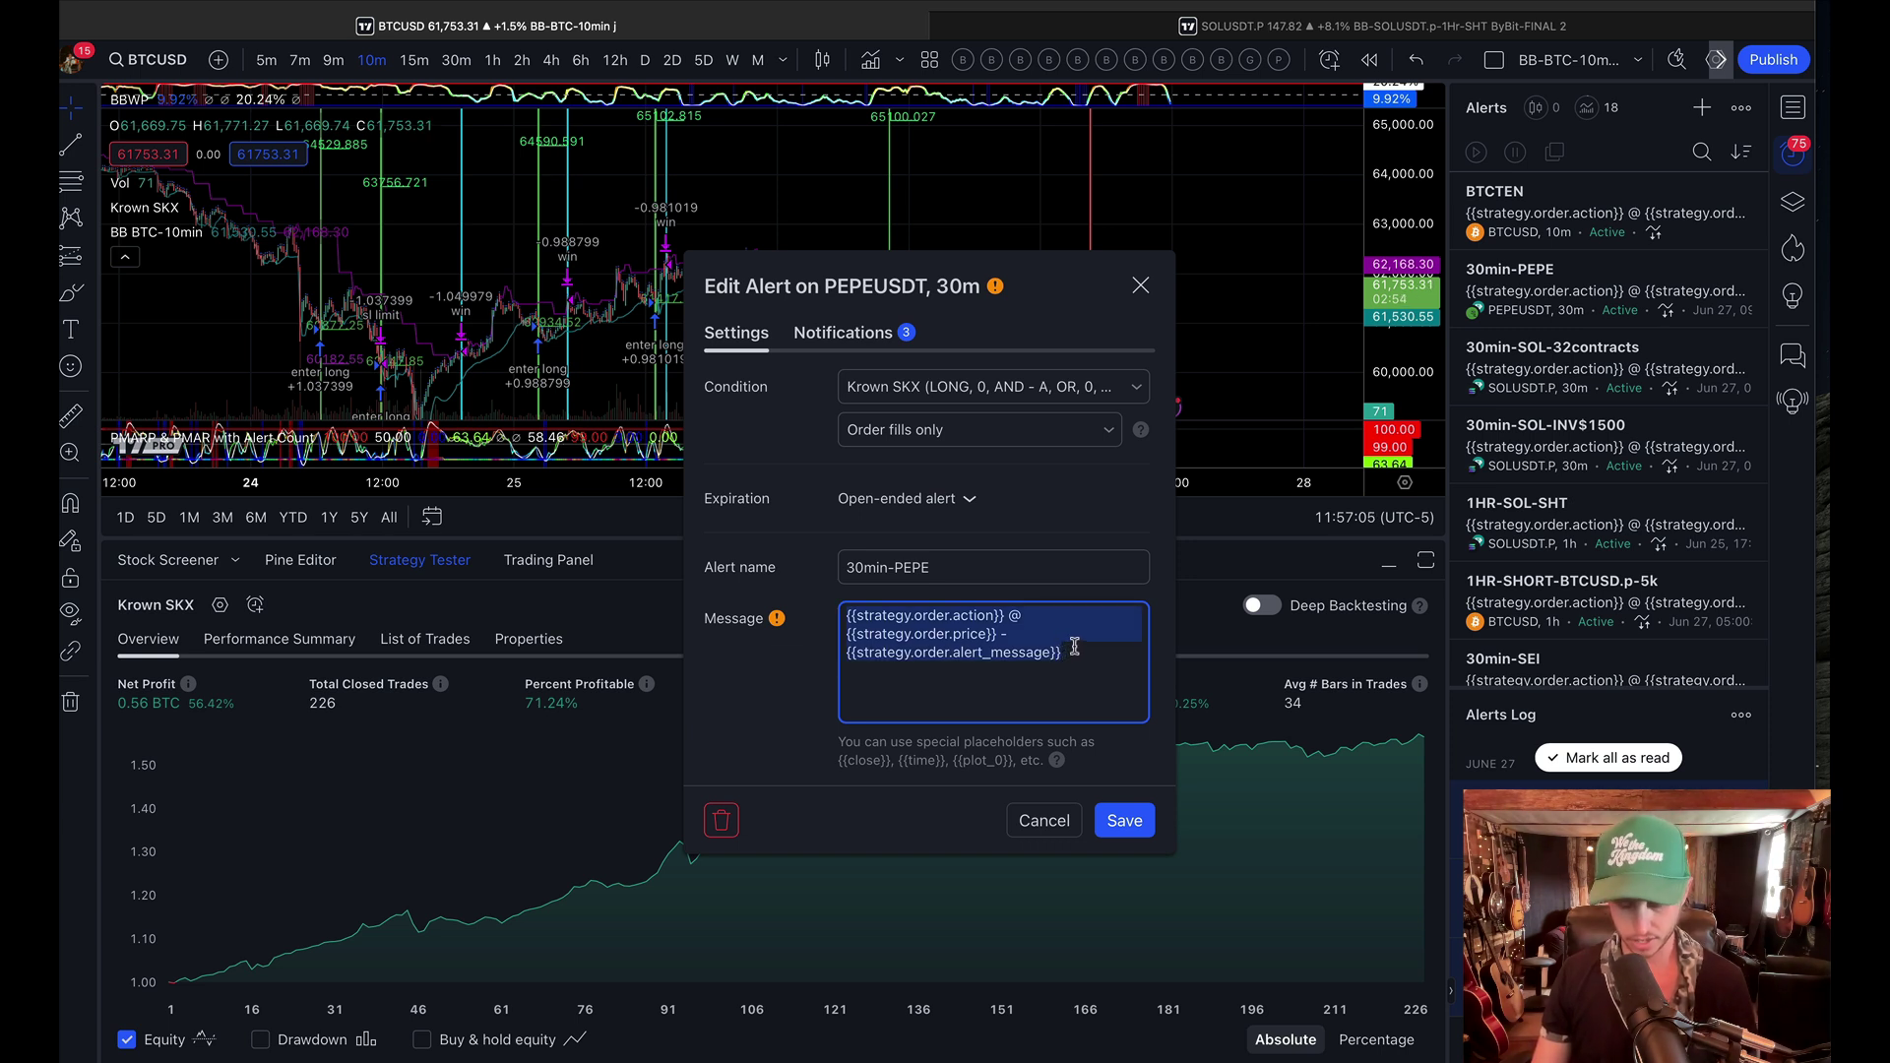
key(super+c)
click(1045, 820)
Replace the new alert's message with the copied {{strategy.order.action}} @ {{strategy.order.price}} template
click(1012, 666)
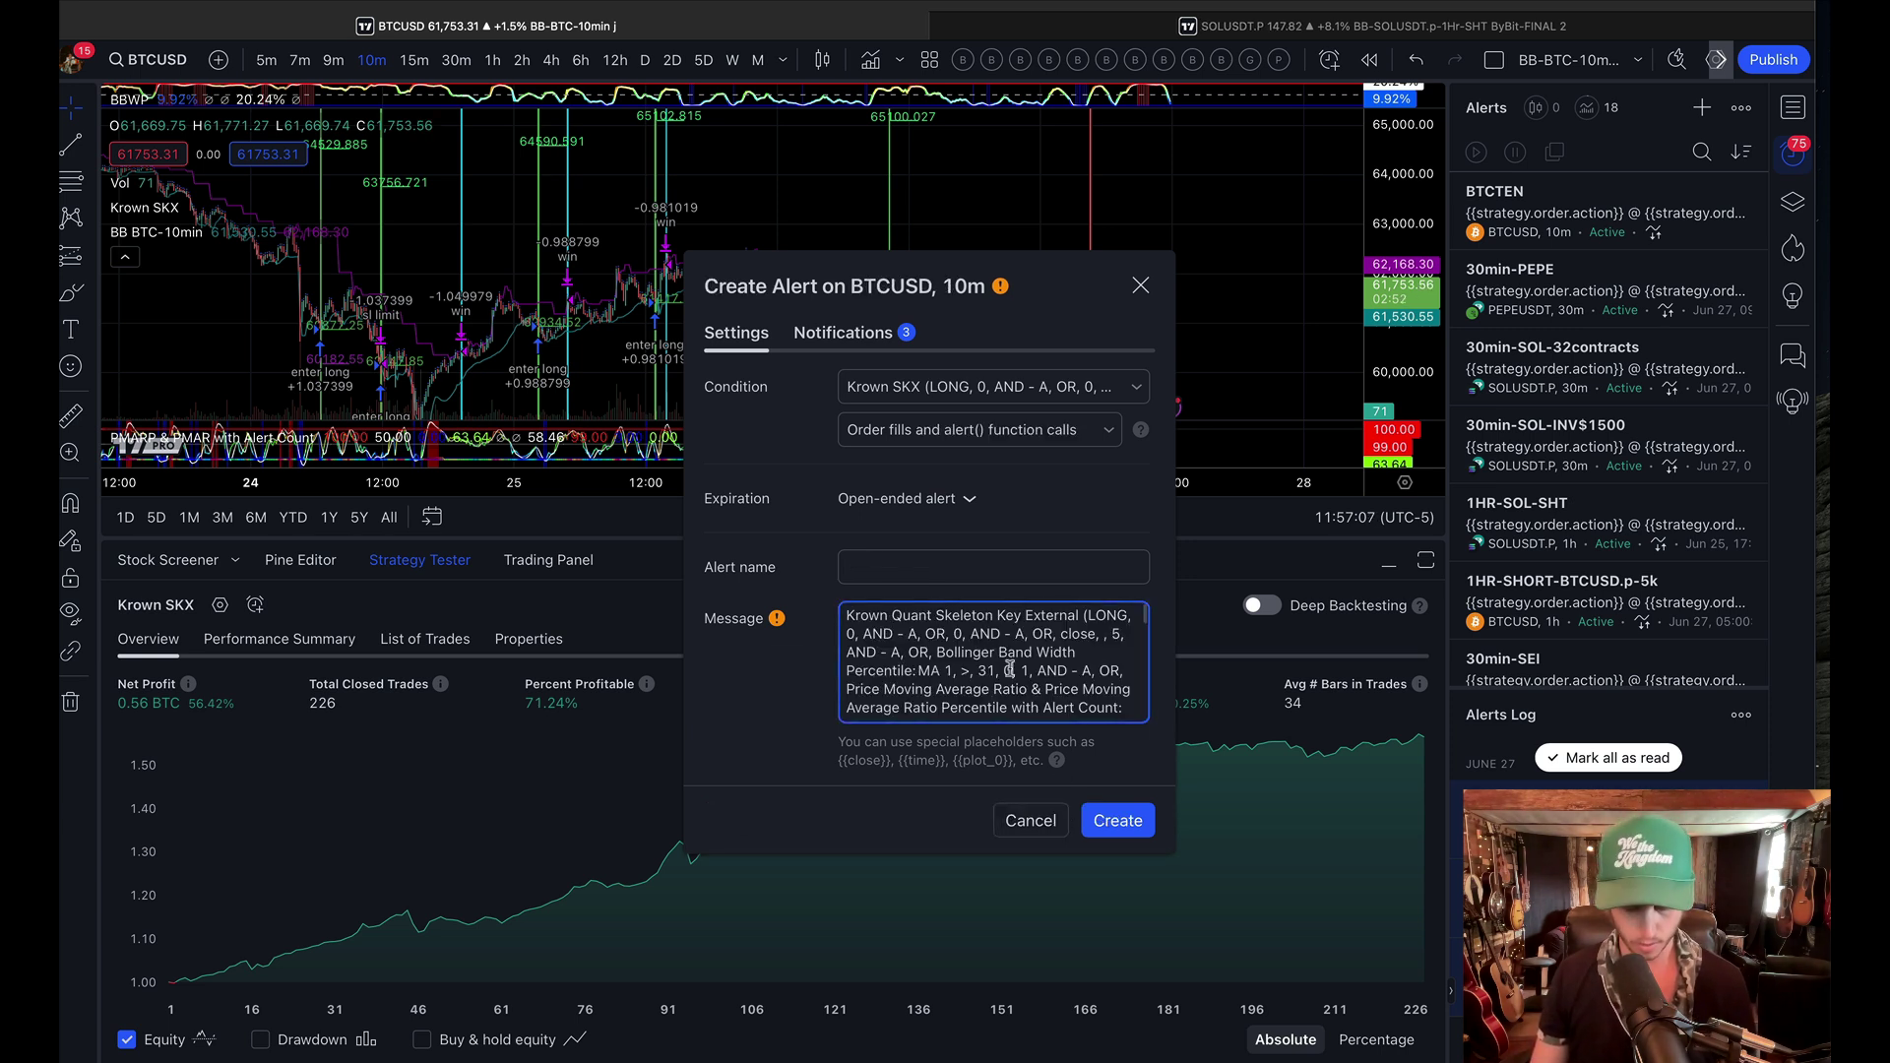
key(super+a)
key(super+v)
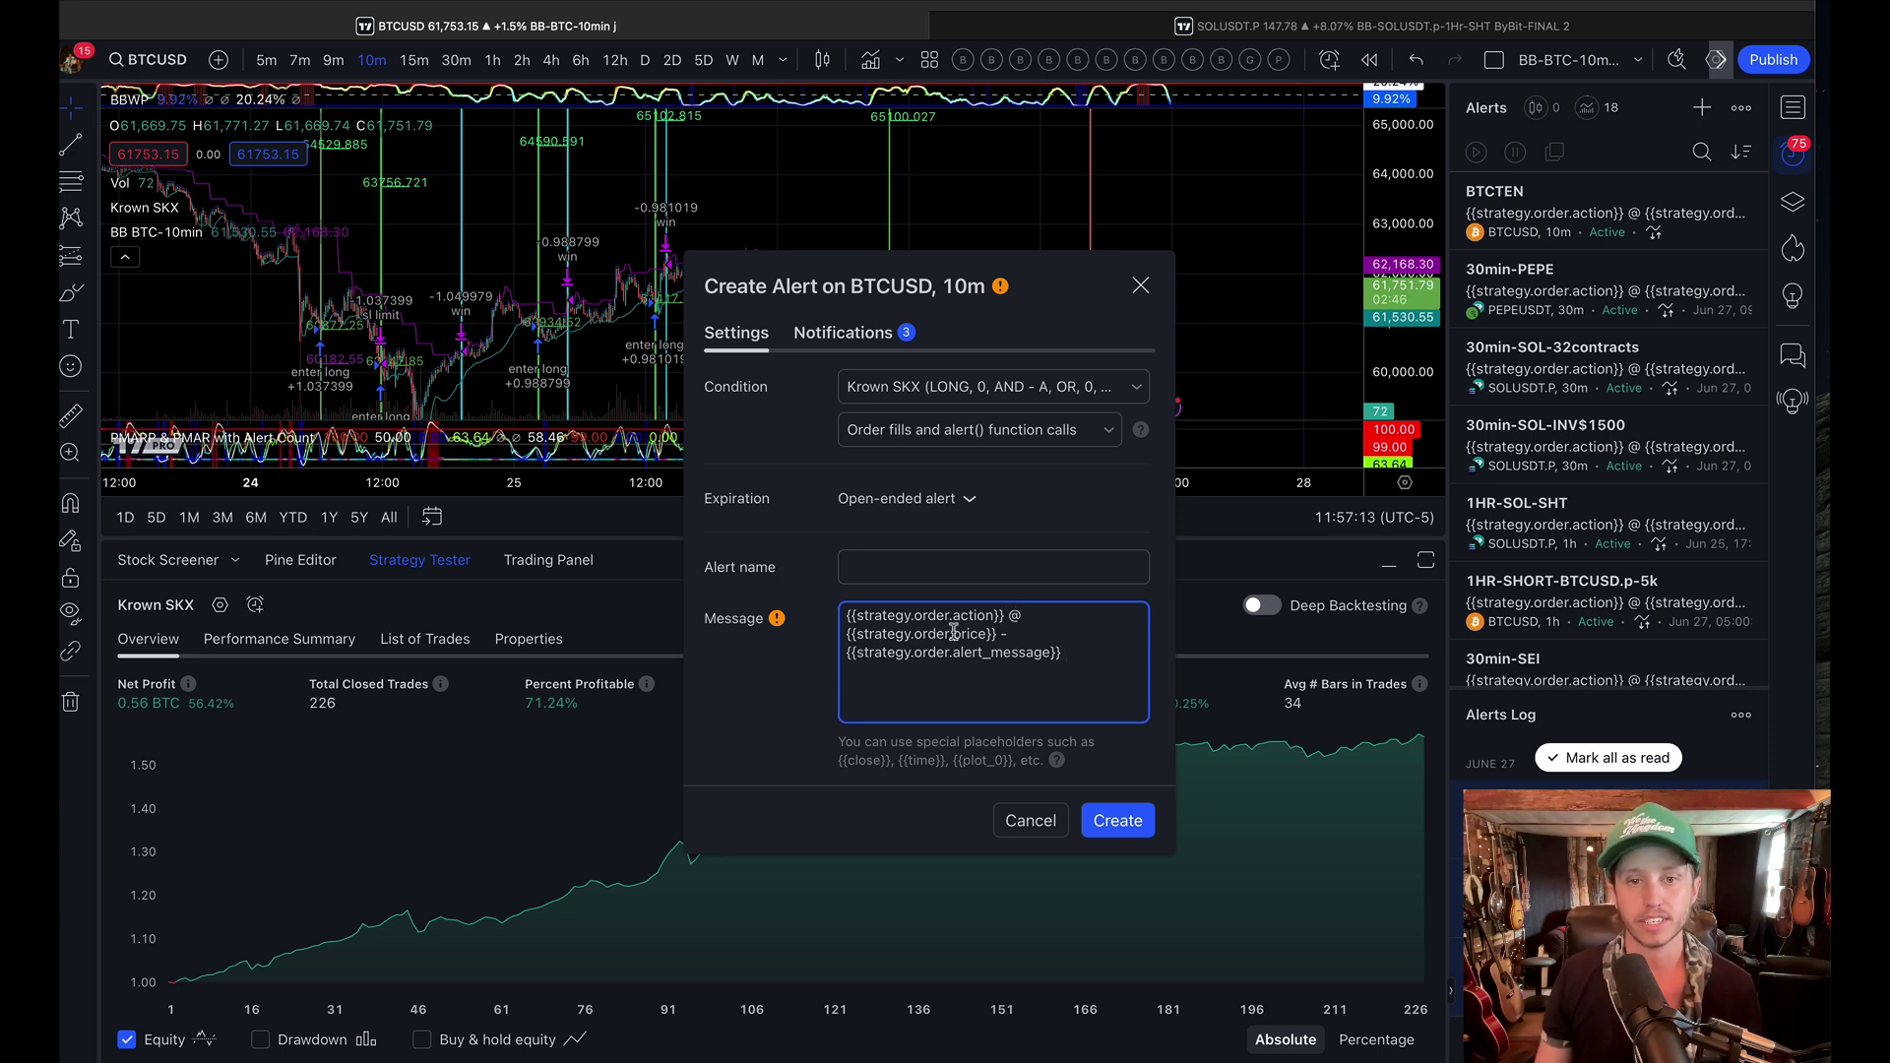
Set the alert condition to trigger on Order fills only
click(887, 578)
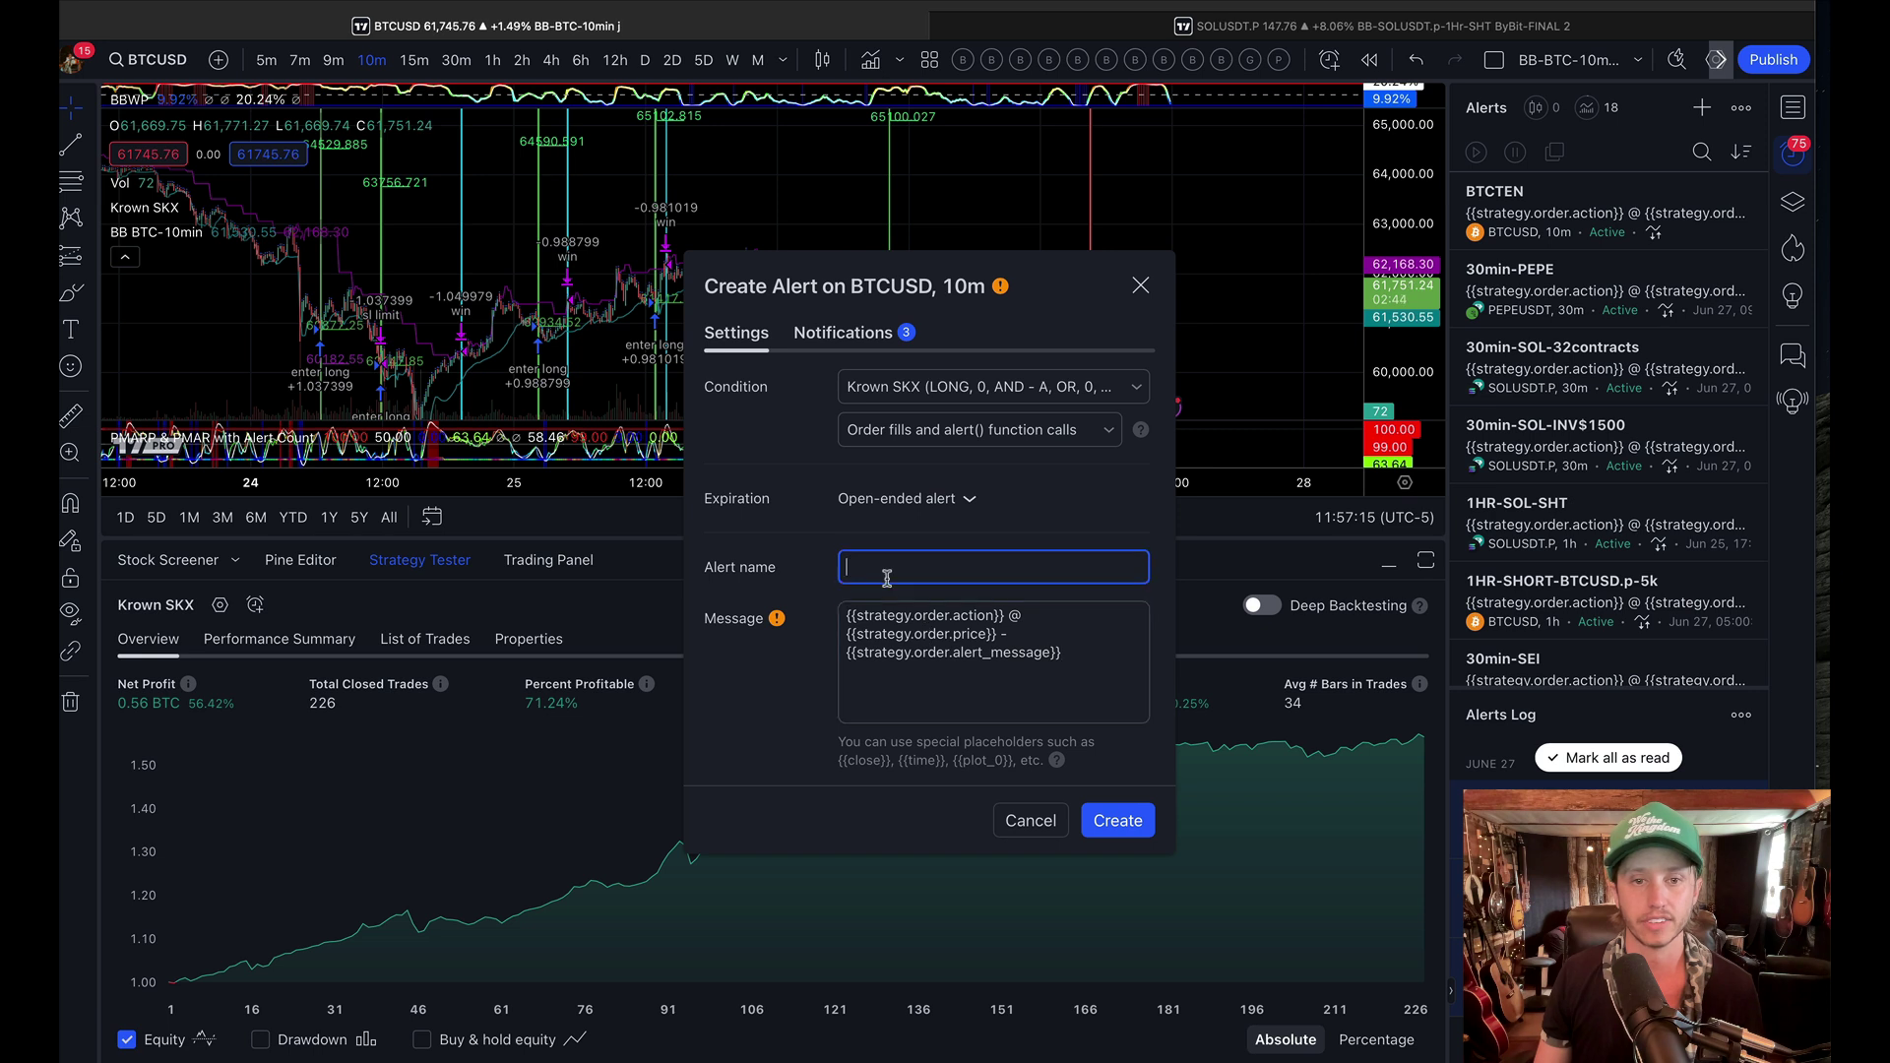
click(926, 436)
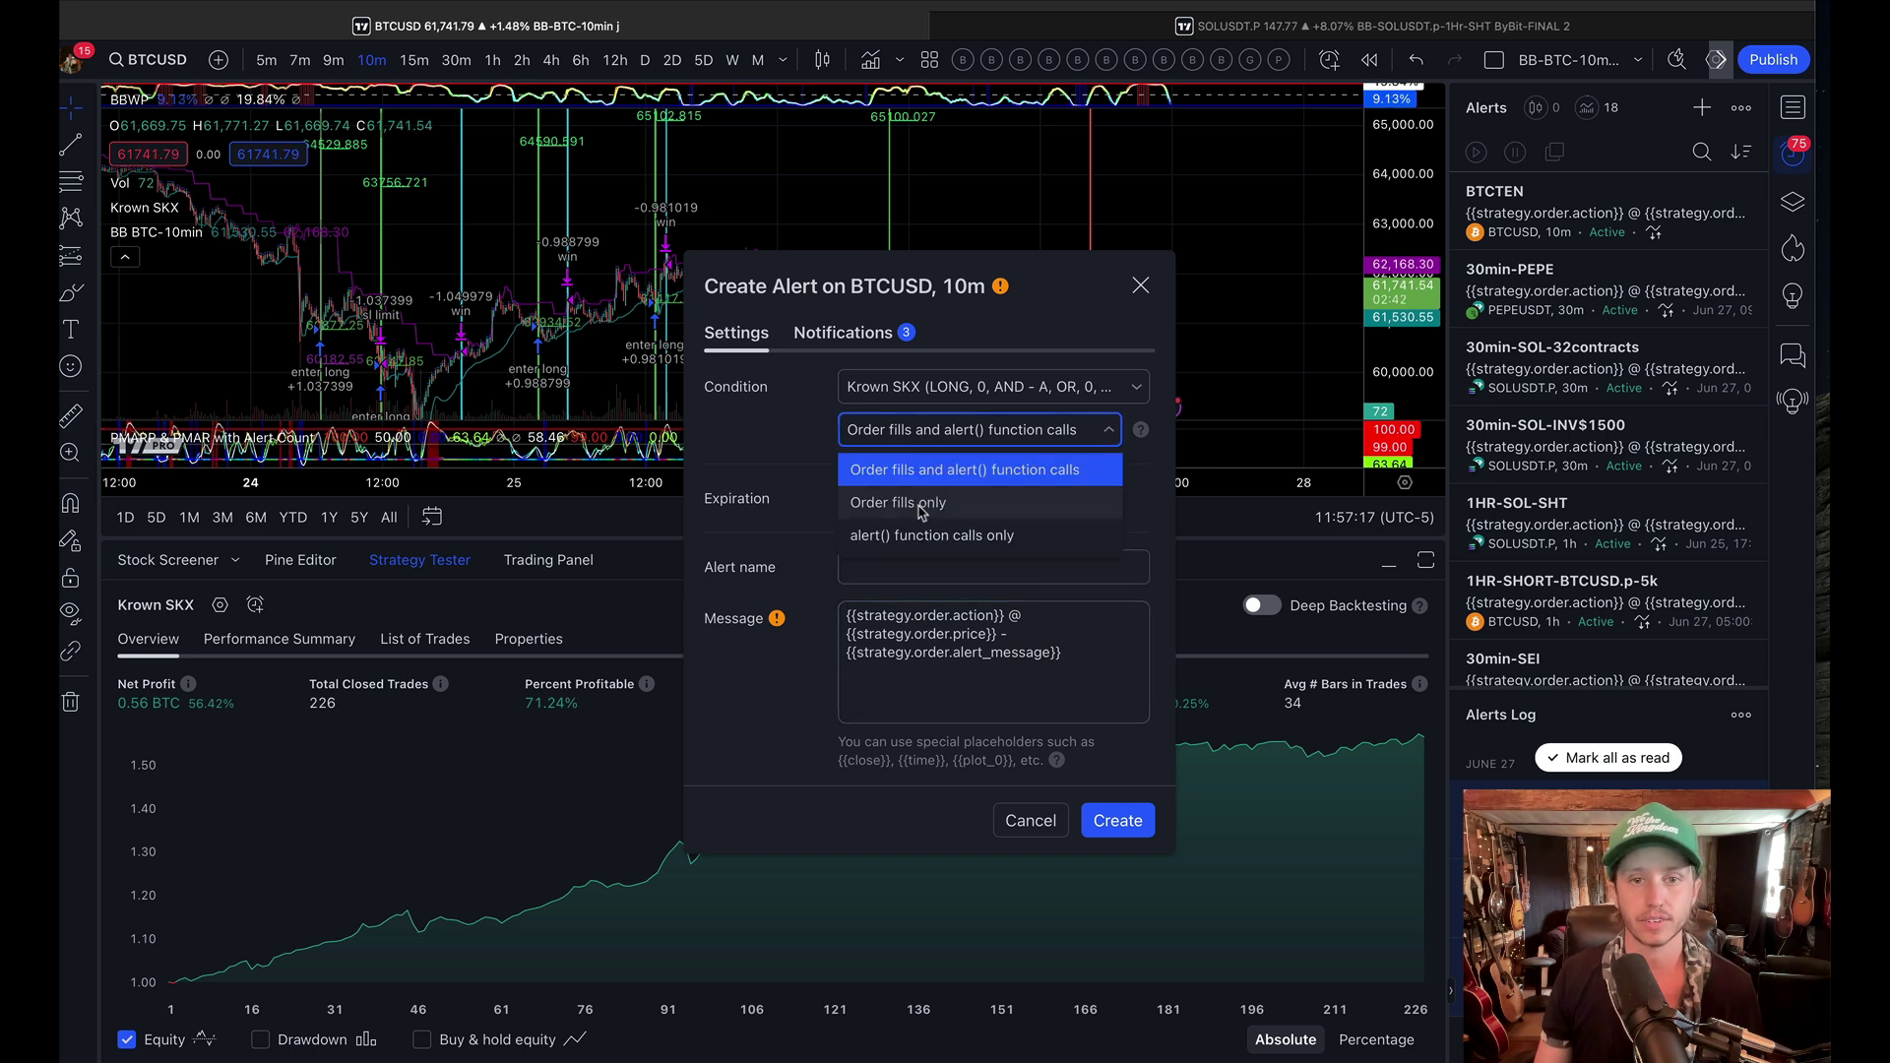
click(921, 504)
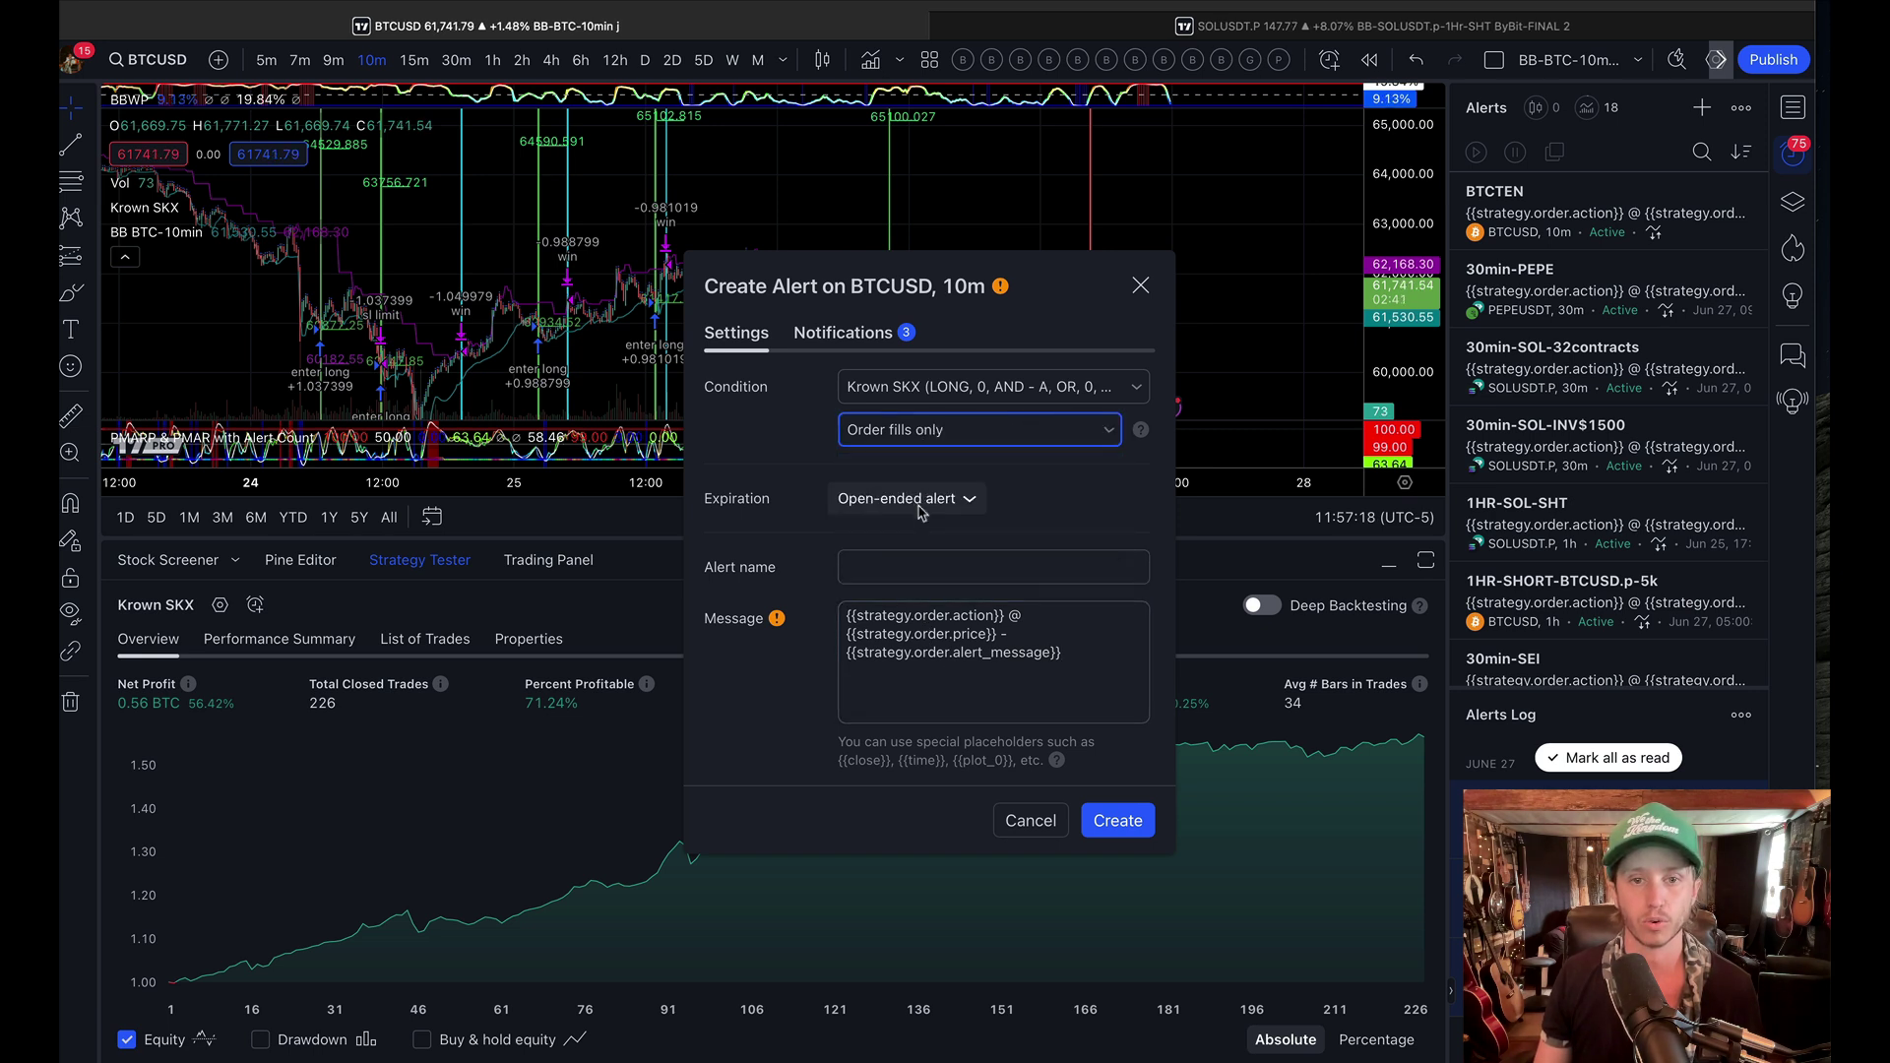
Name the alert BTCTEN and create it
click(873, 567)
text(BTCTEN)
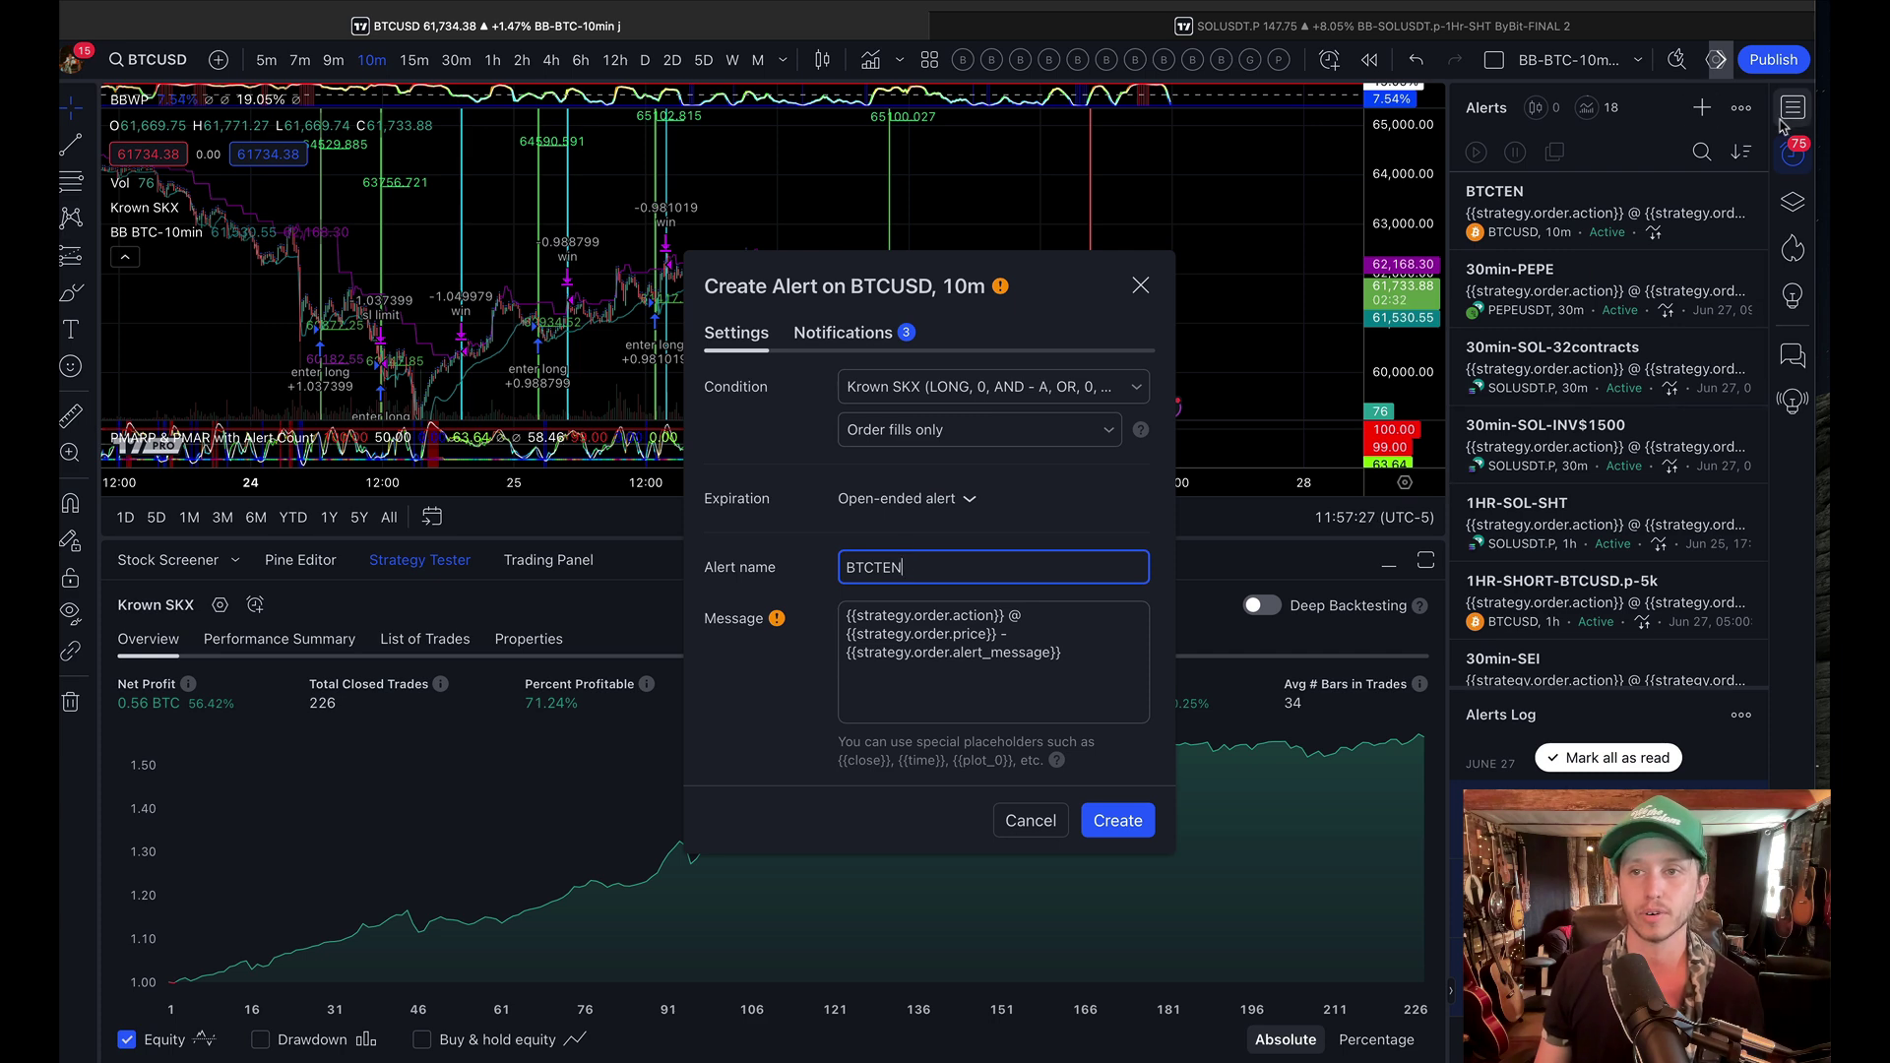
click(1793, 151)
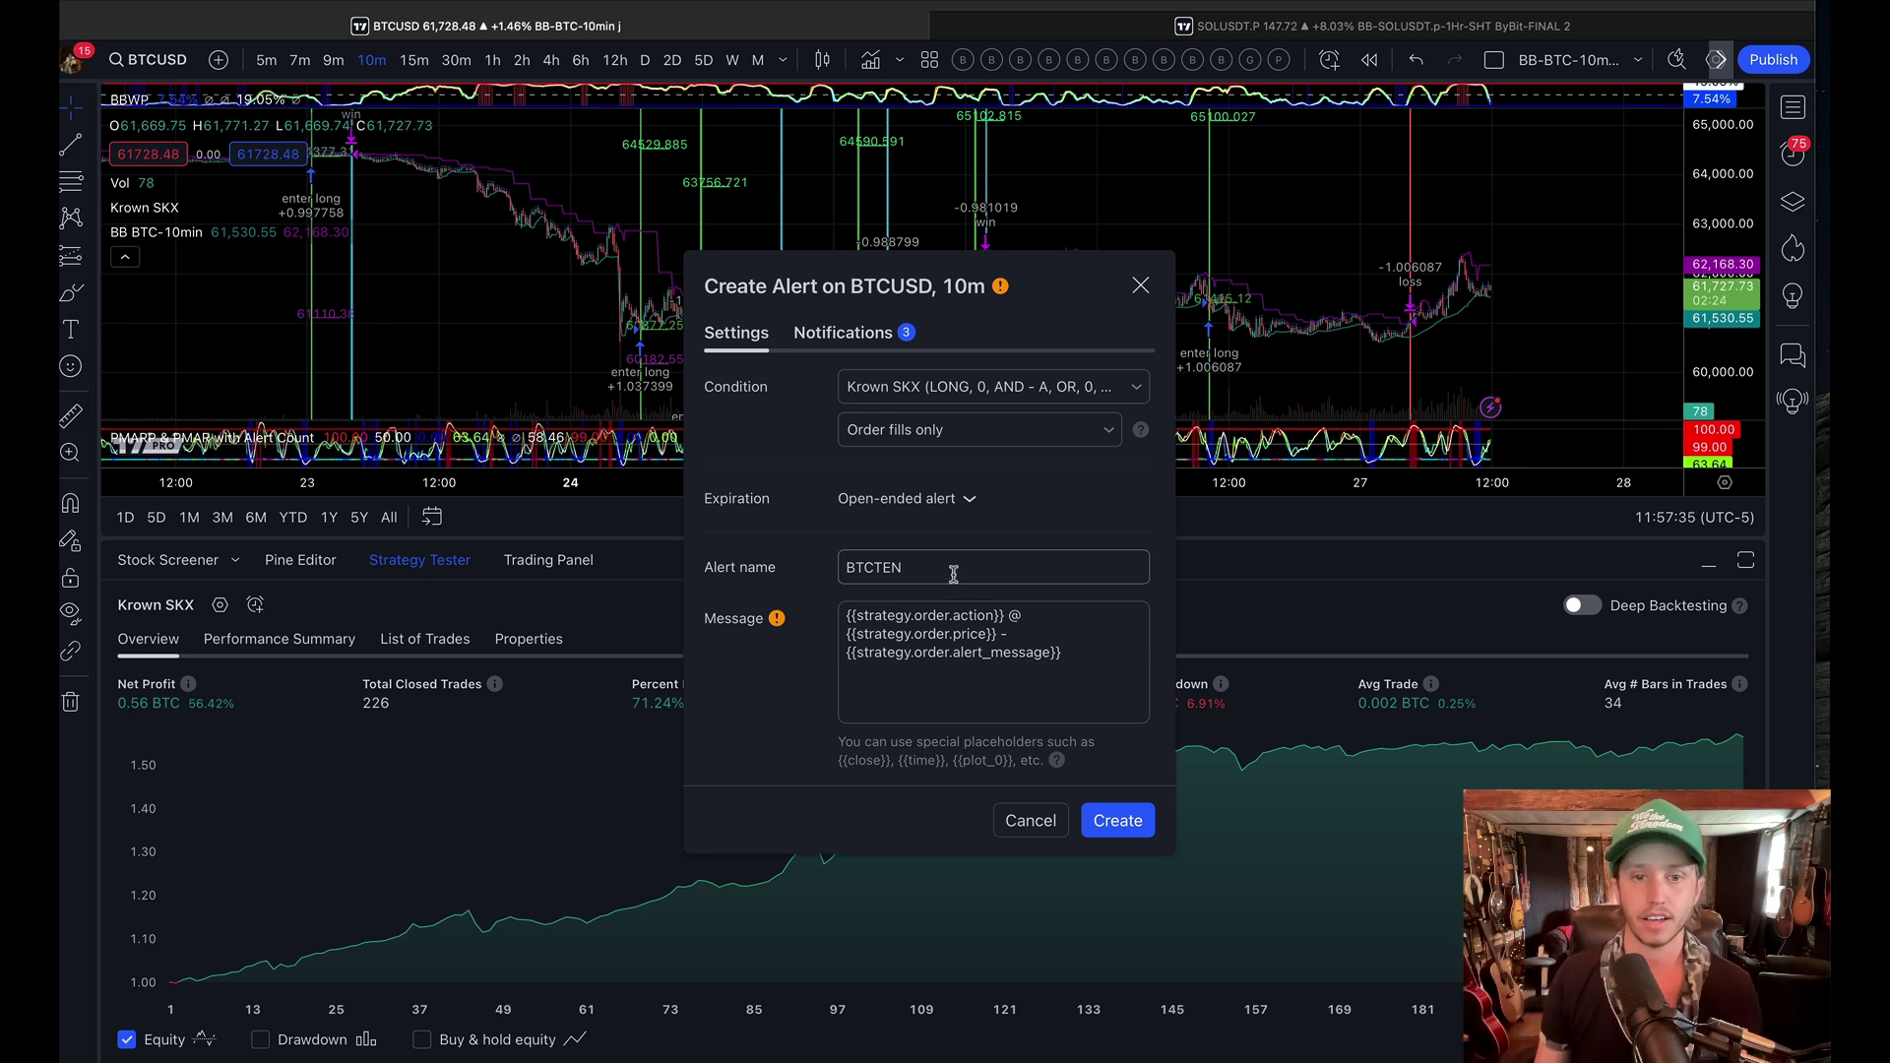
drag(953, 574, 844, 572)
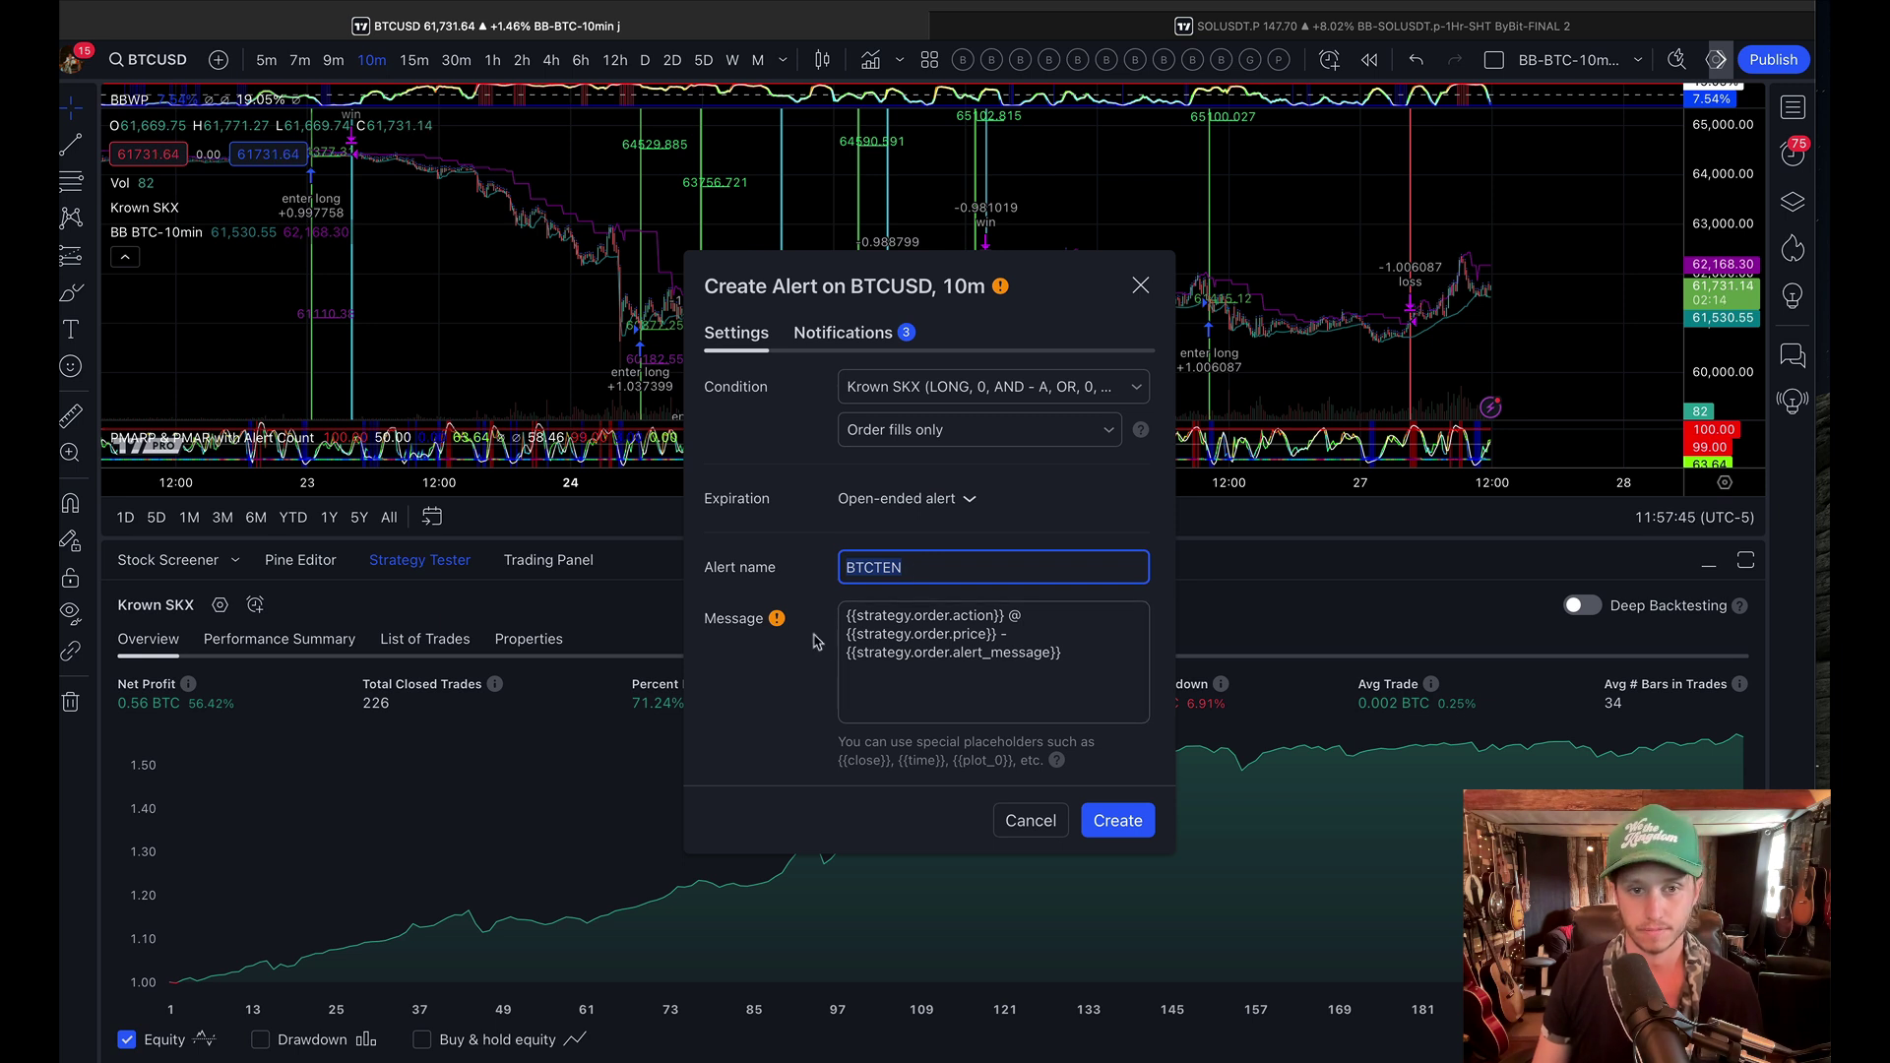
key(BackSpace)
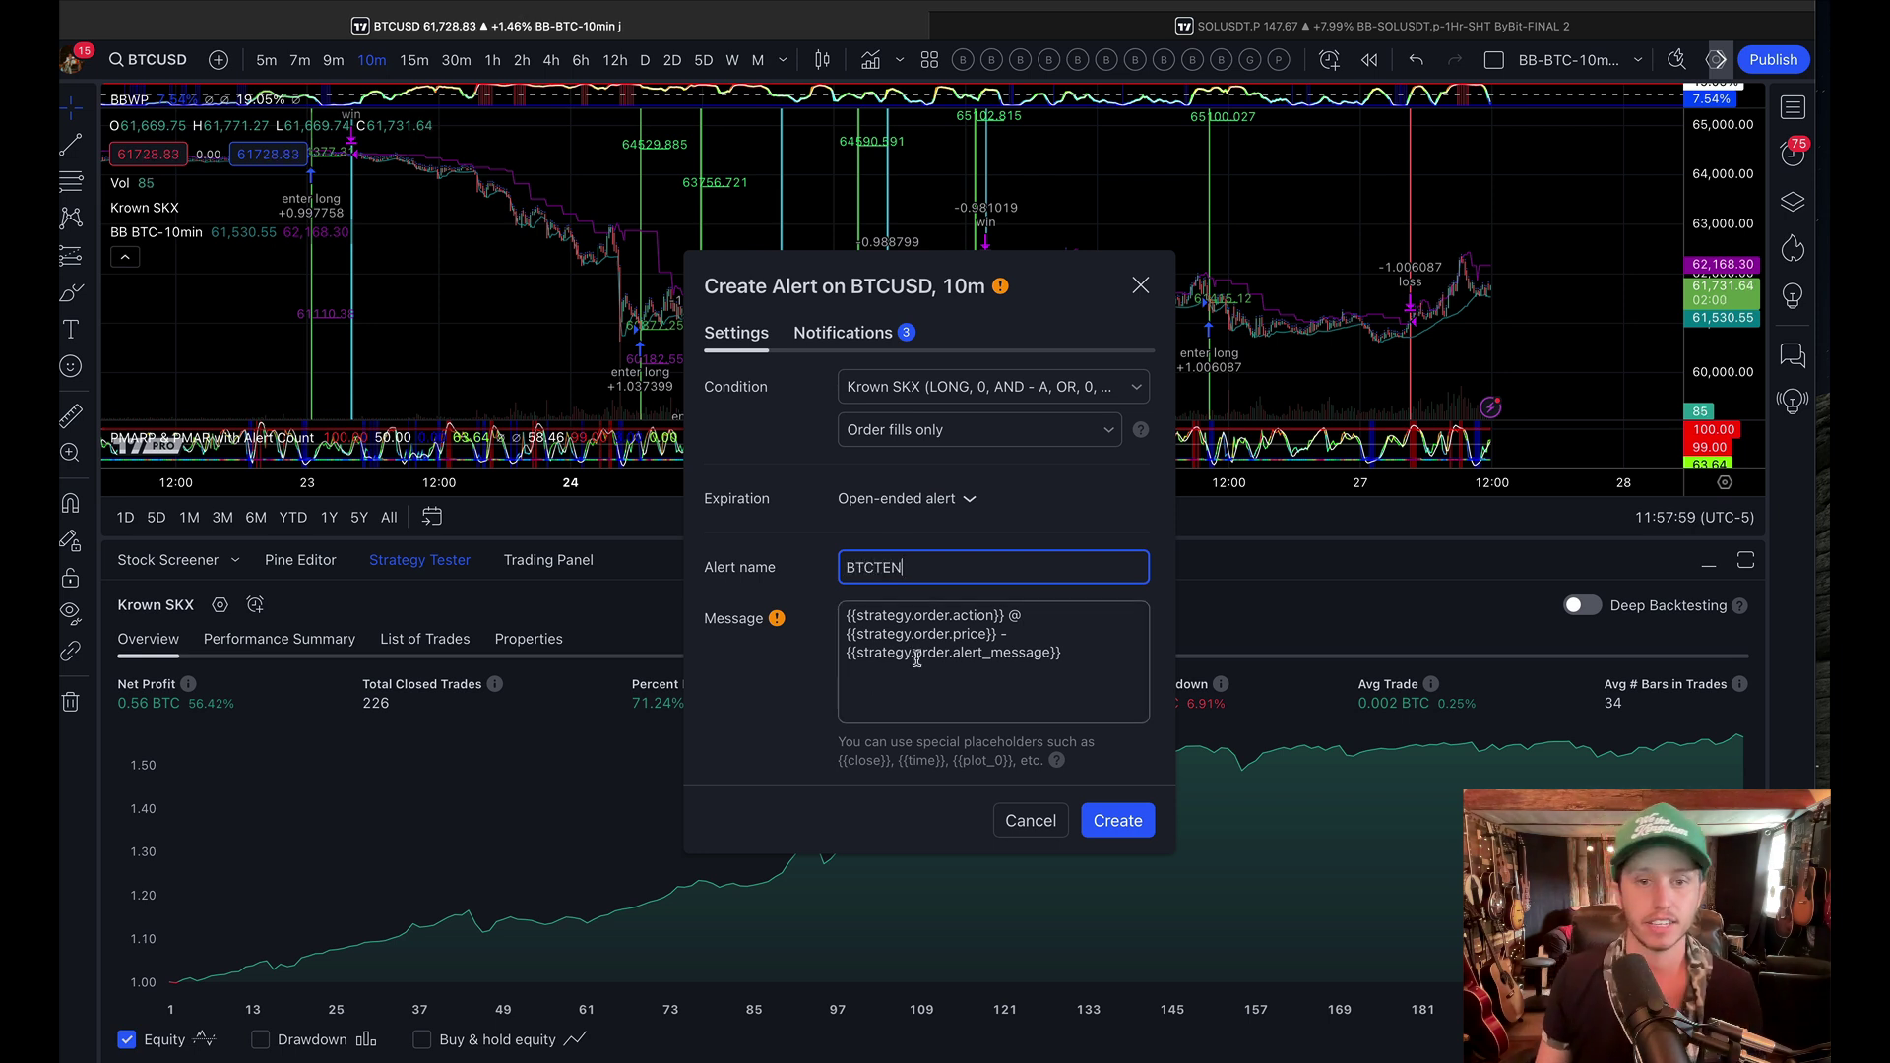
click(1116, 824)
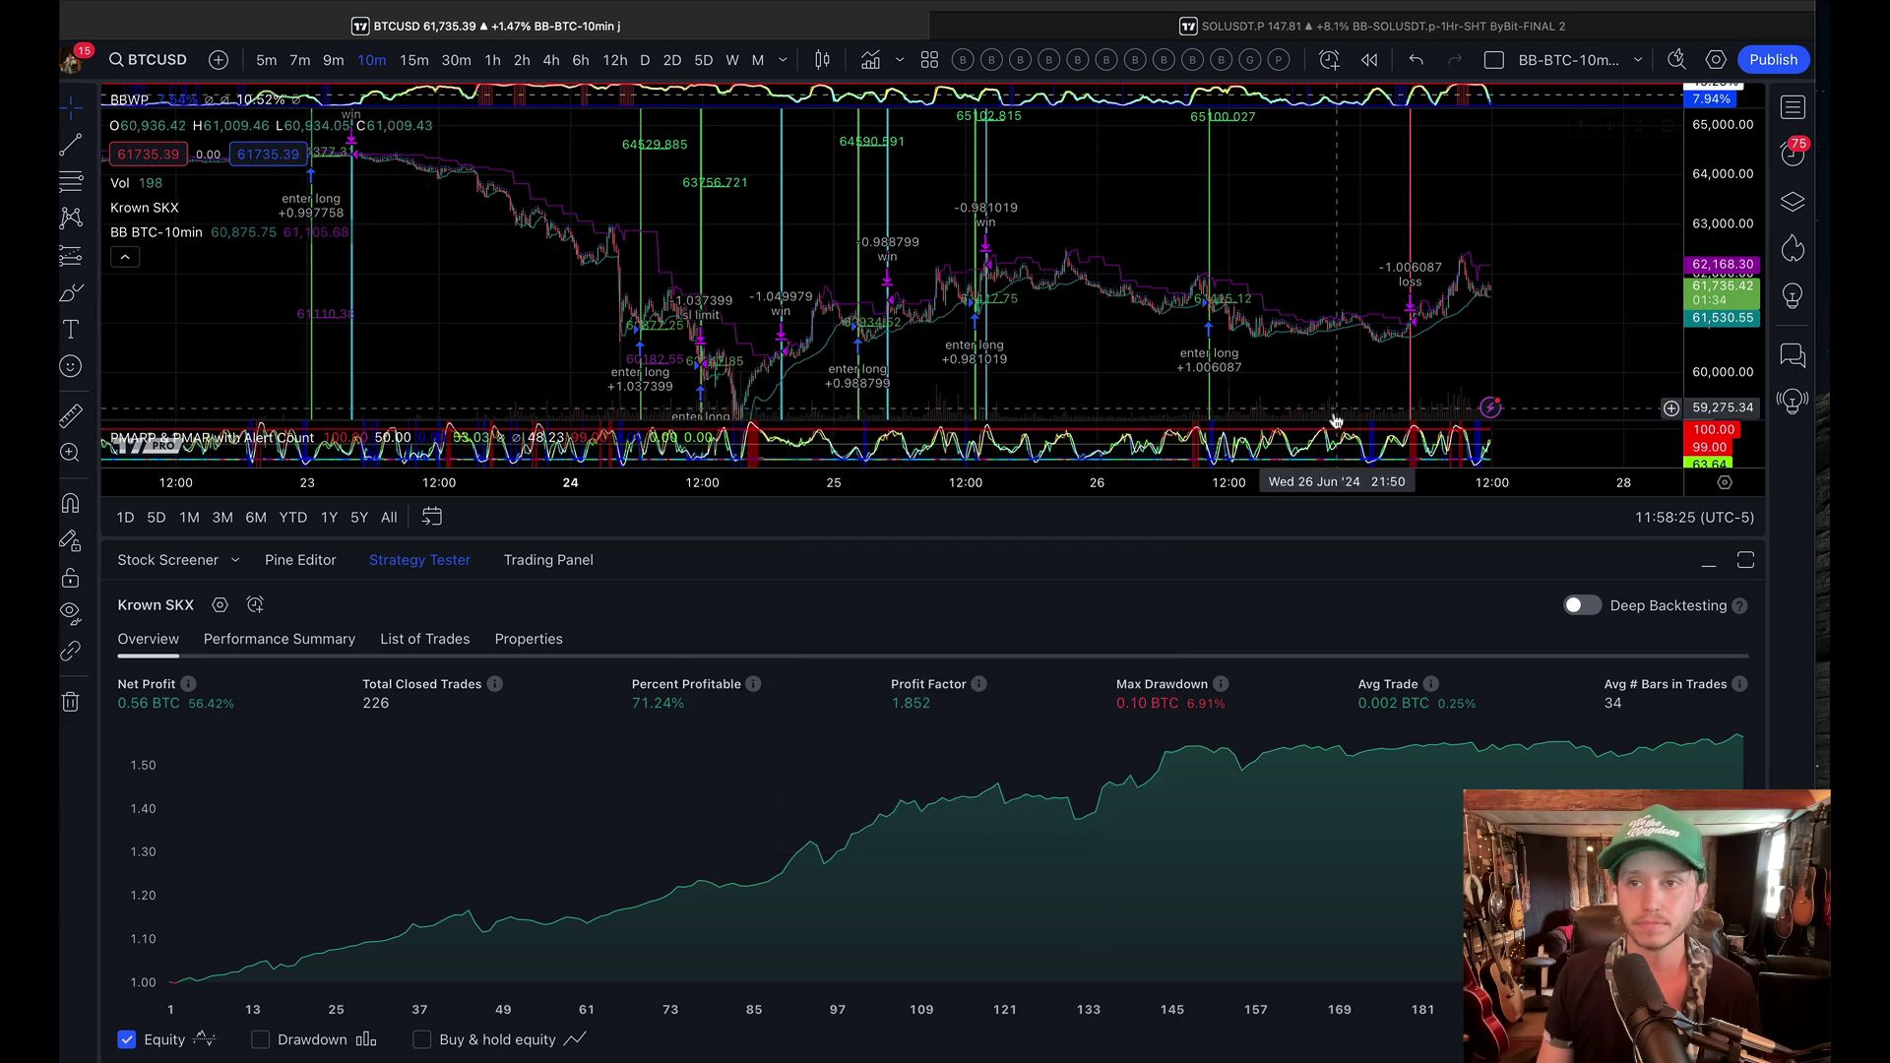
Confirm BTCTEN is active on BTCUSD 10m, then enlarge the Strategy Tester panel
click(1793, 156)
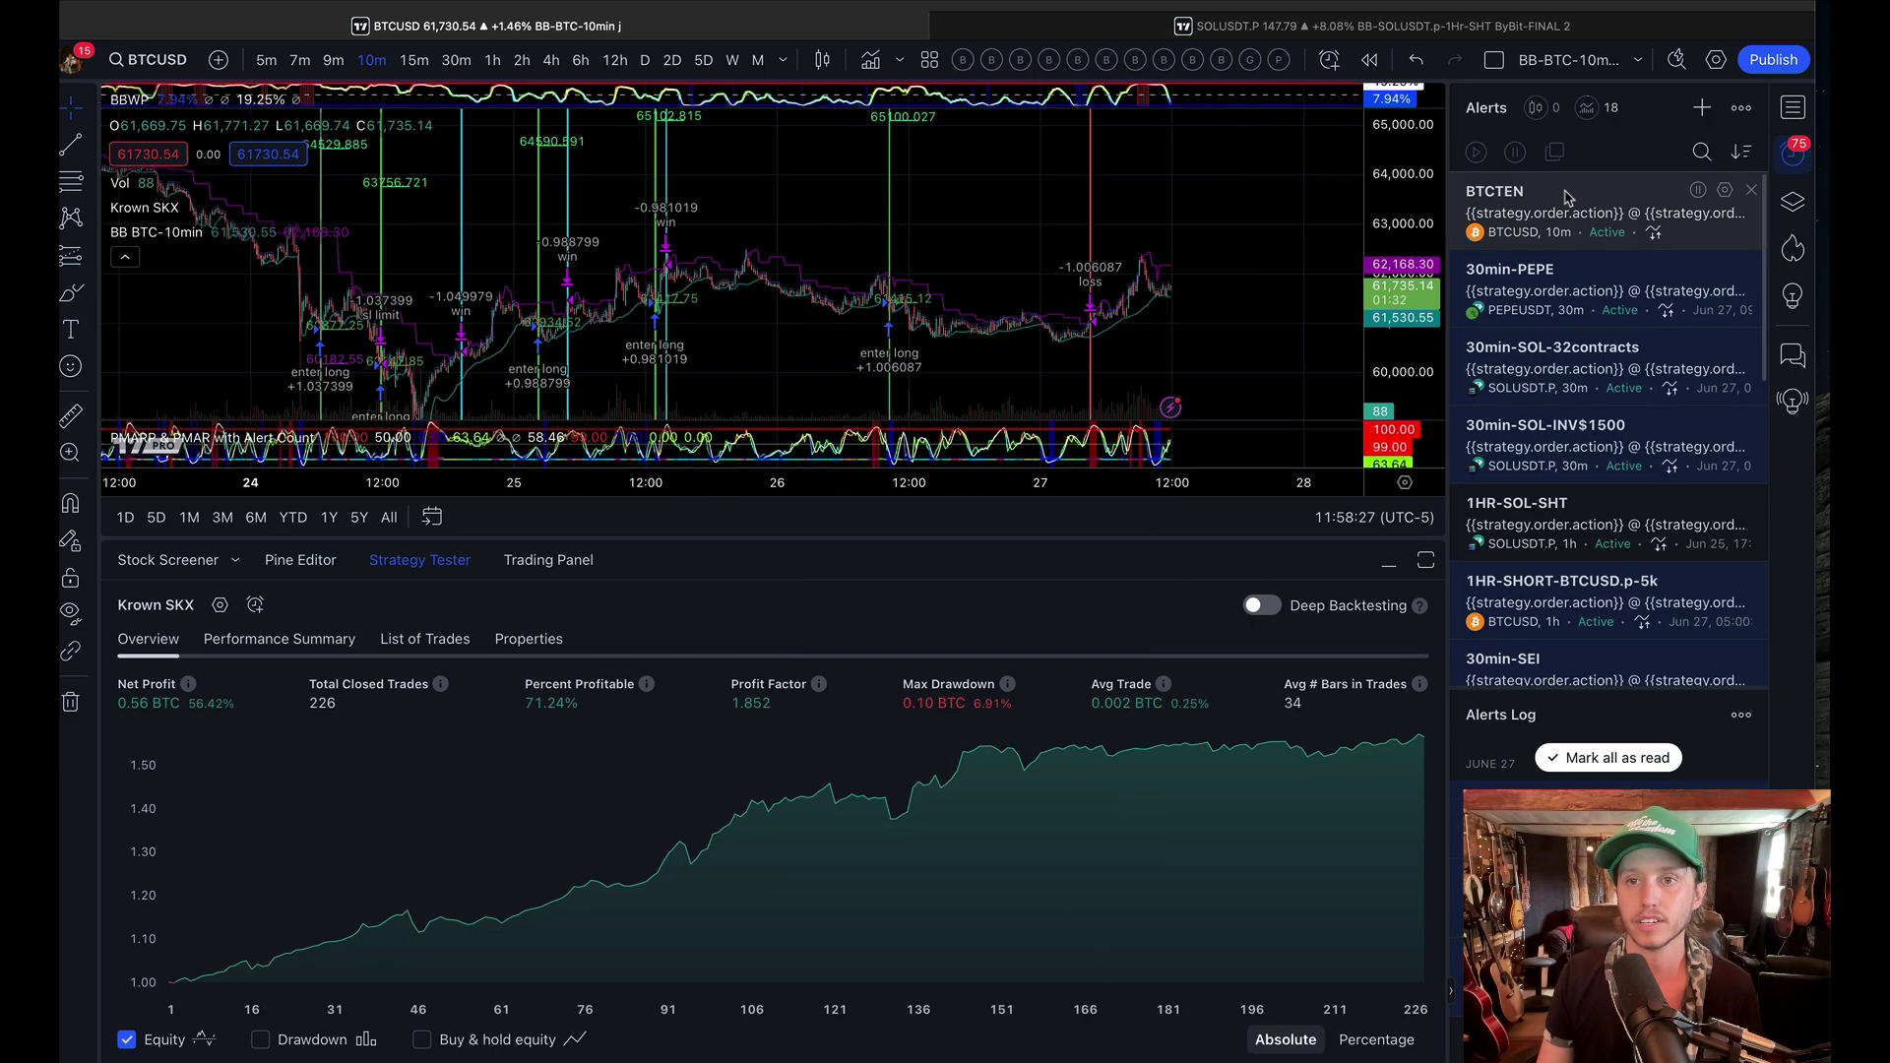
mouse_move(1602, 216)
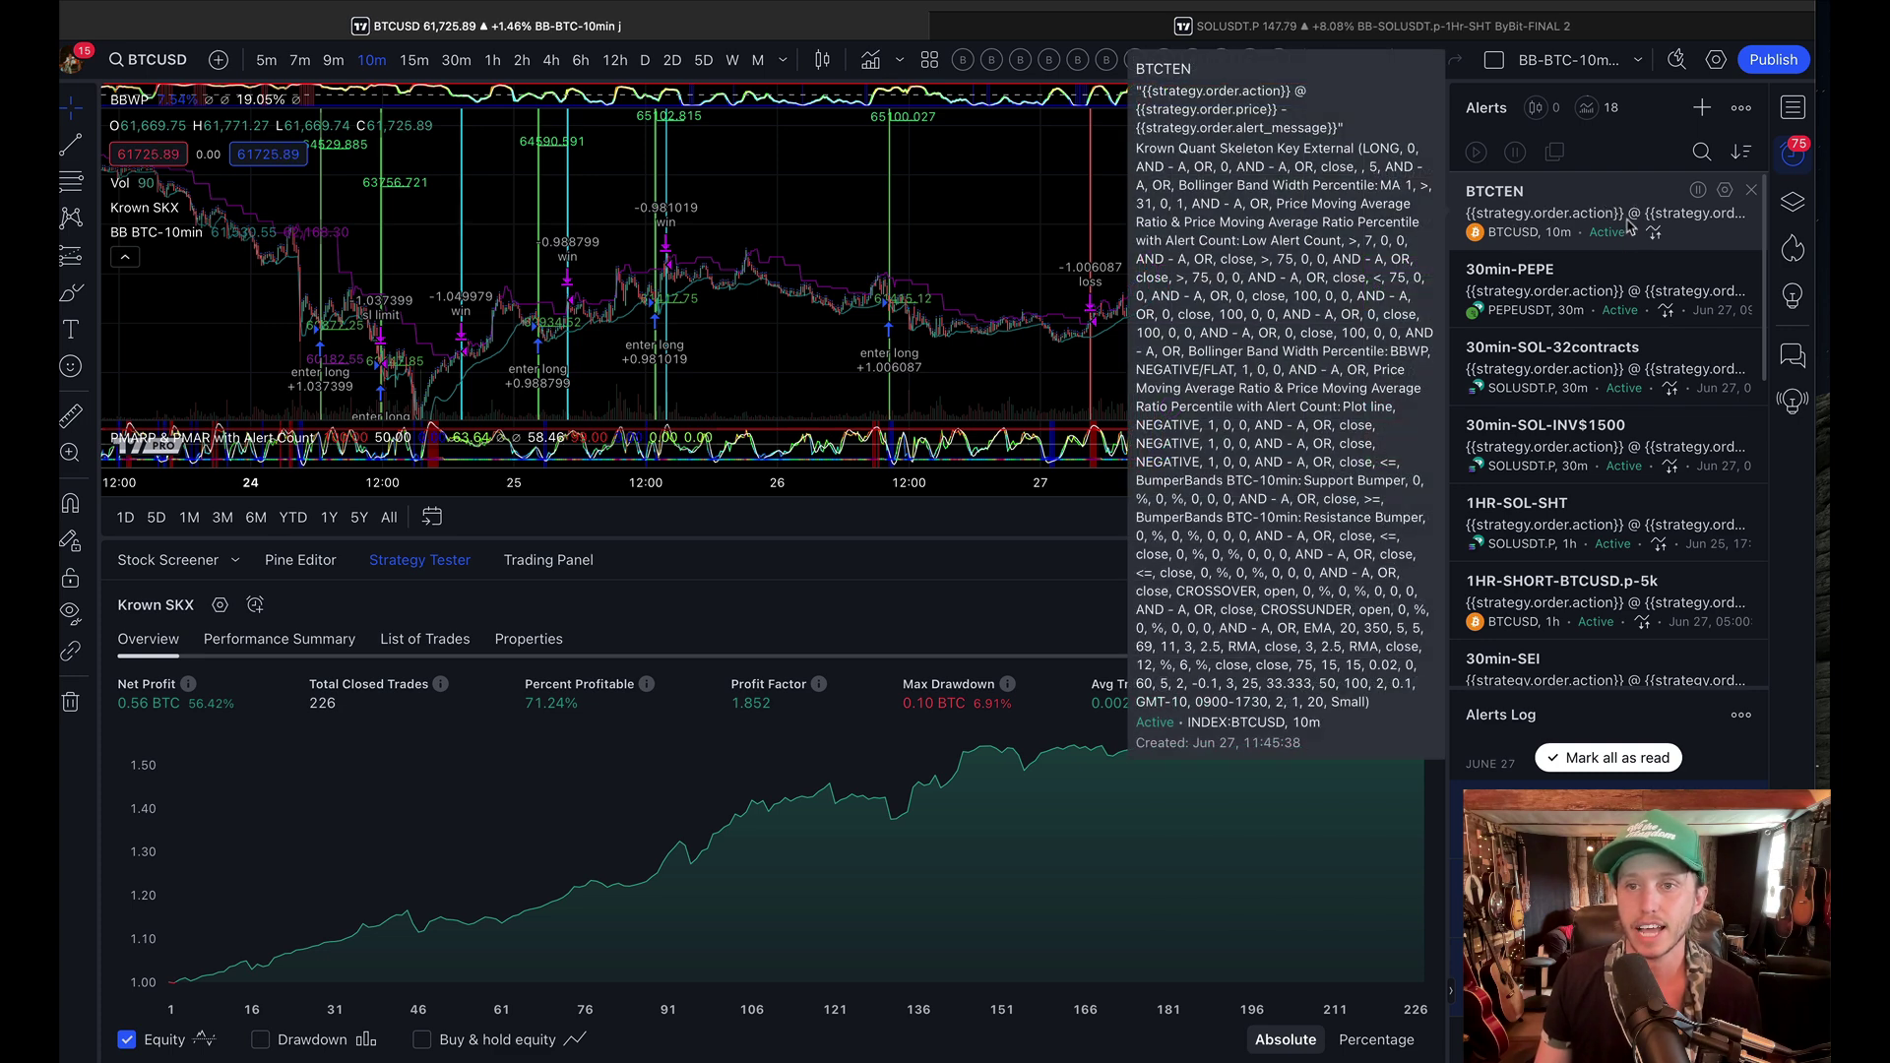
click(1793, 153)
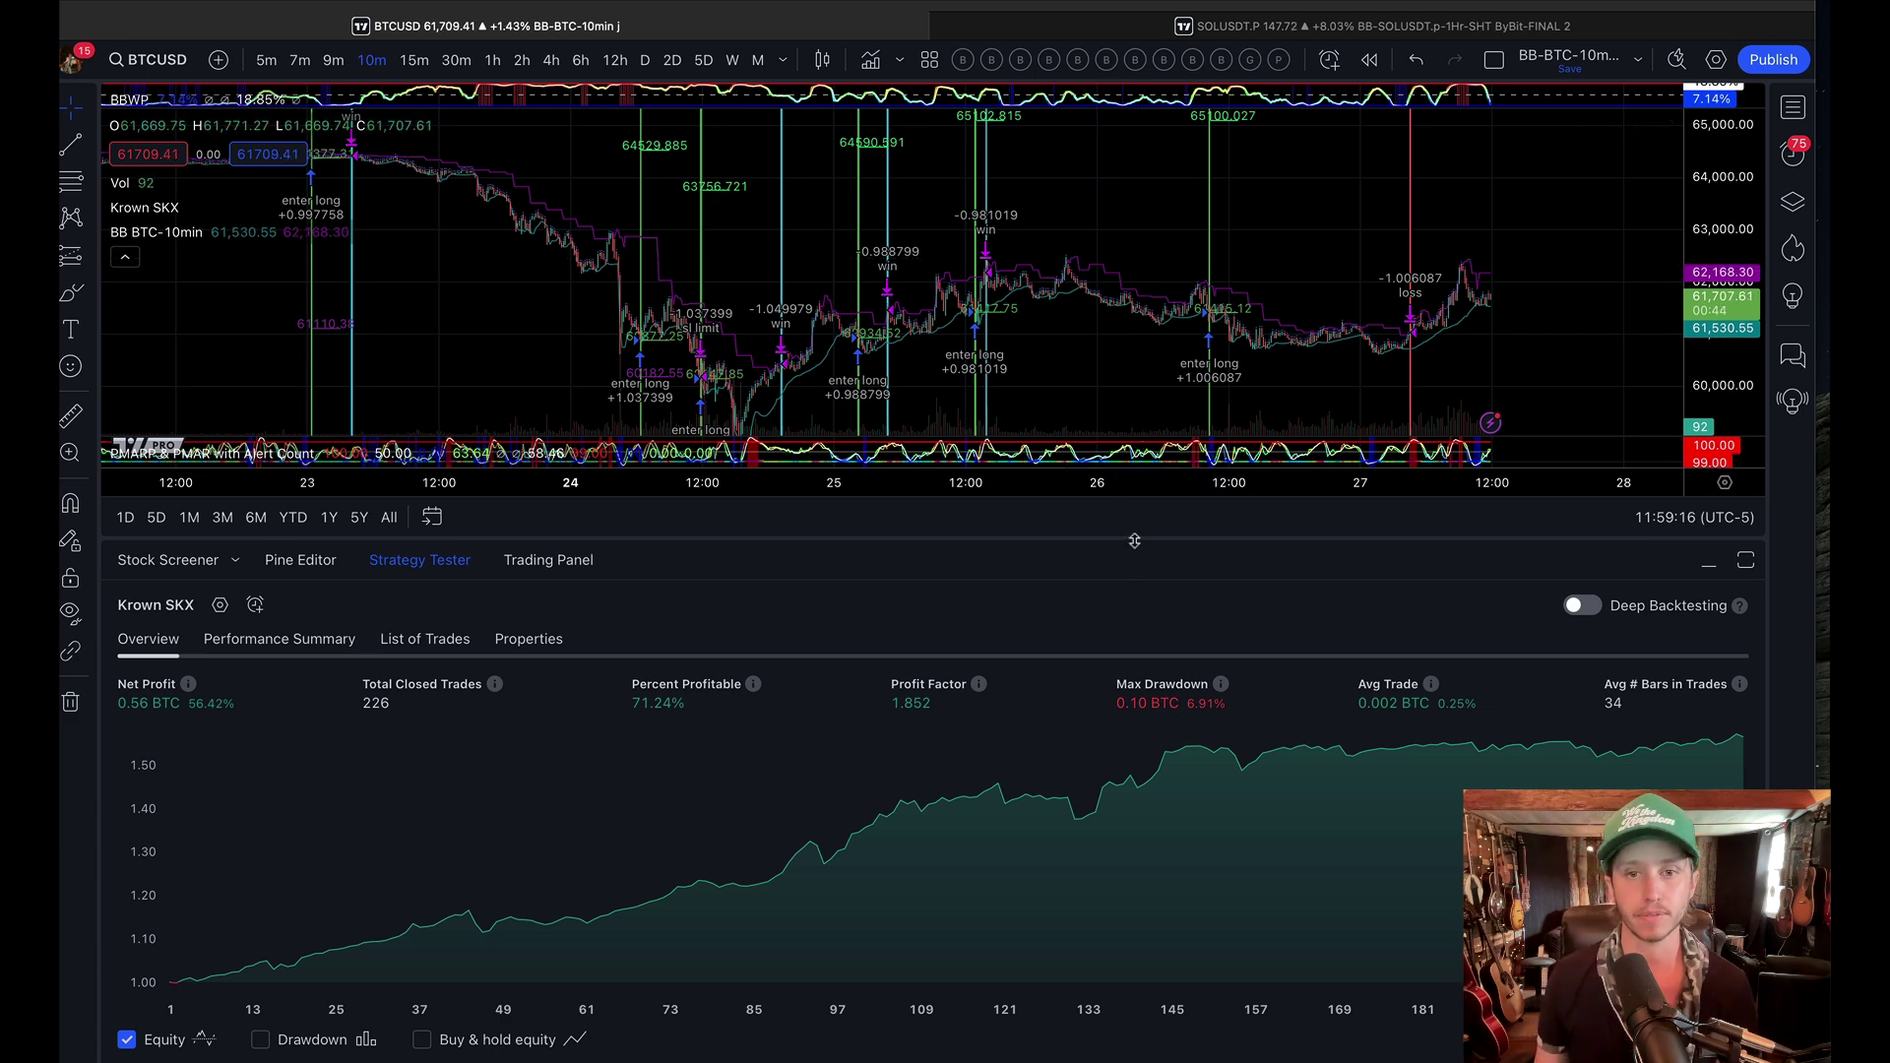
drag(1134, 540, 1135, 478)
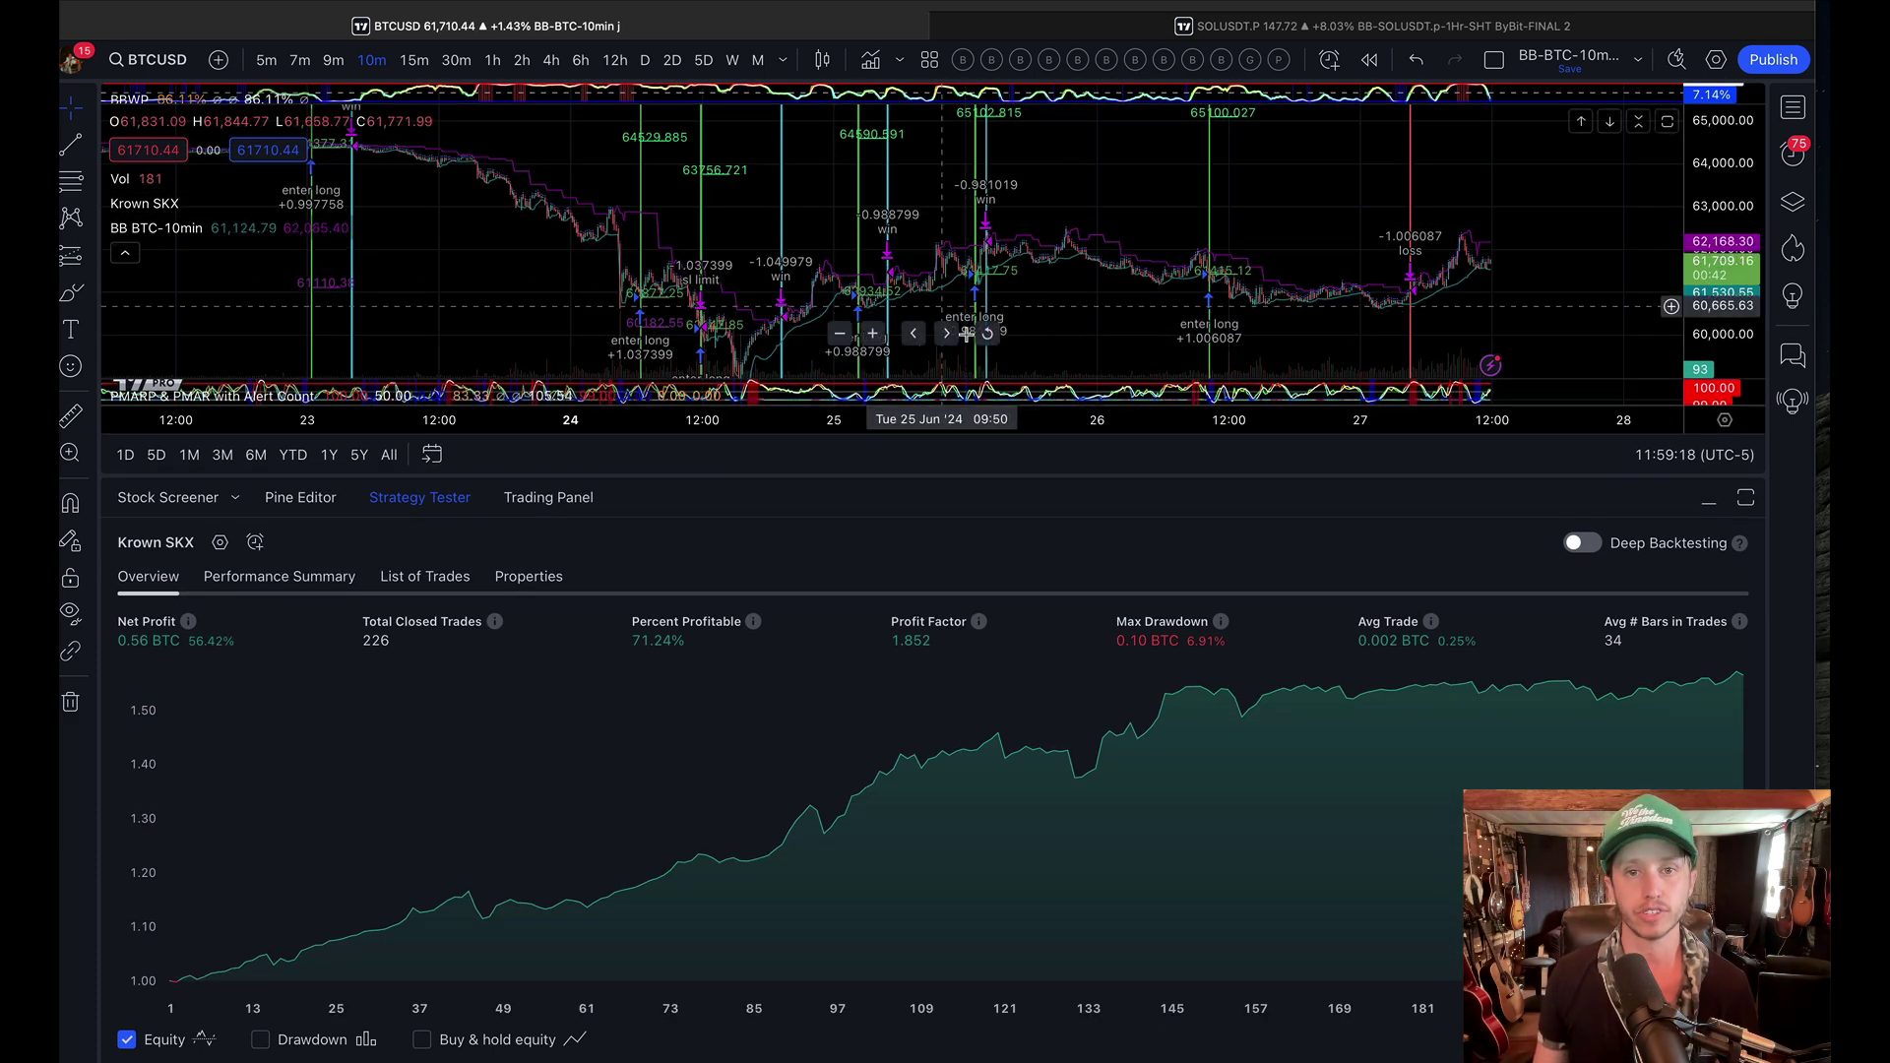